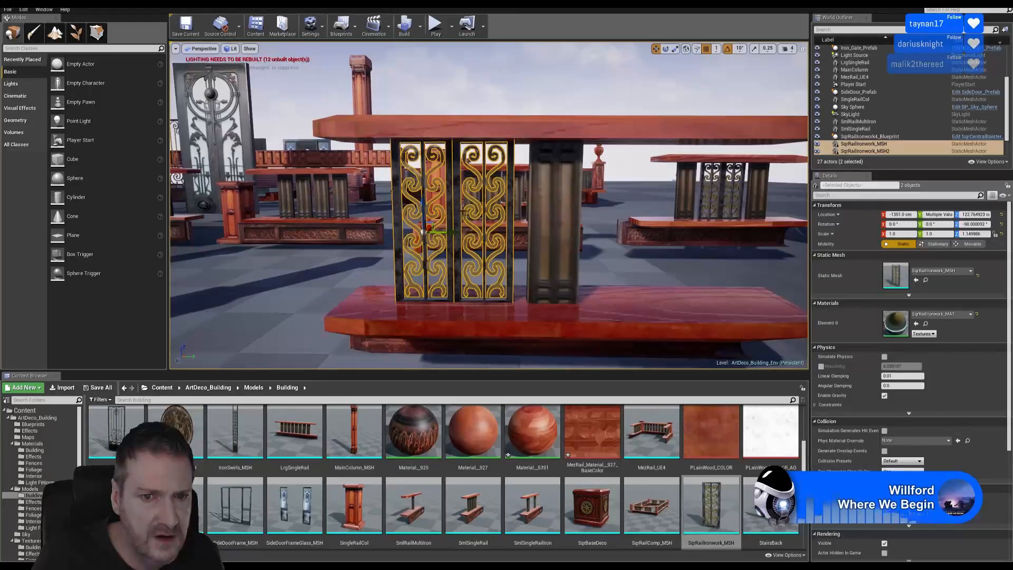
Duplicate the two selected SqrRailIronwork_MSH panels and place the copies on the other side of the rail's central wooden post
{"action": "right_click", "coordinate": [458, 211]}
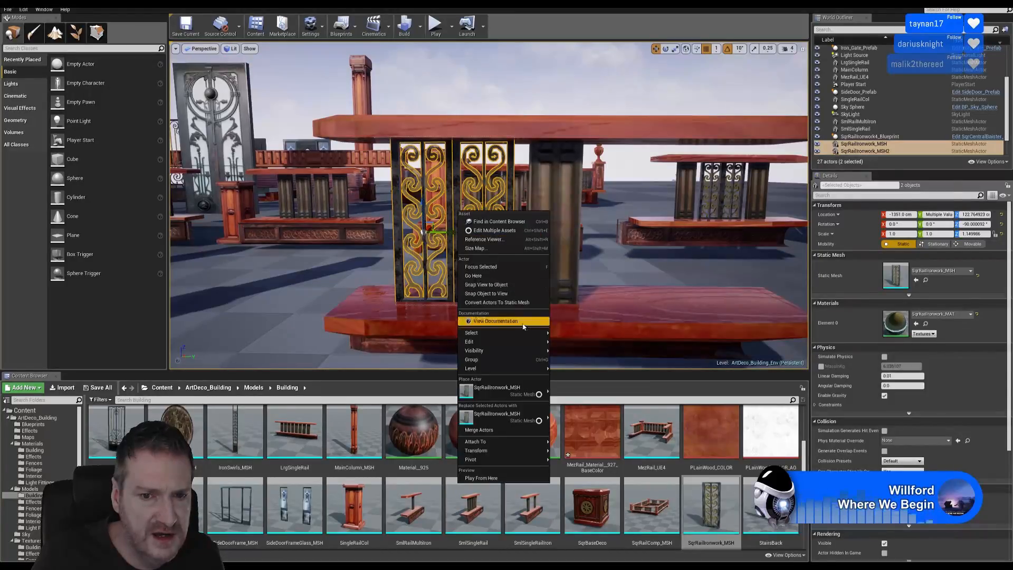
{"action": "mouse_move", "coordinate": [506, 333]}
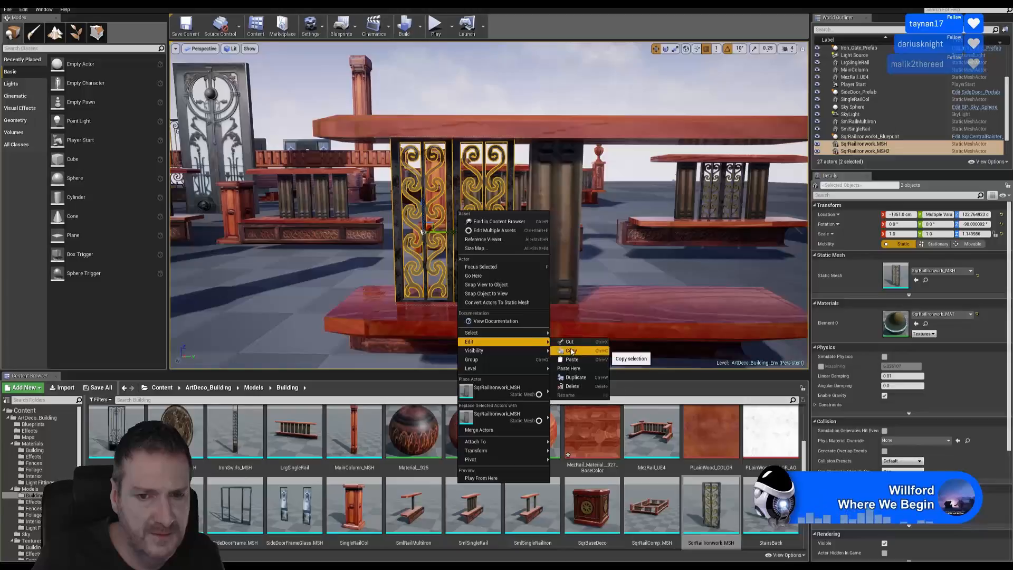
{"action": "left_click", "coordinate": [574, 377]}
{"action": "left_click_drag", "start_coordinate": [504, 233], "coordinate": [708, 235]}
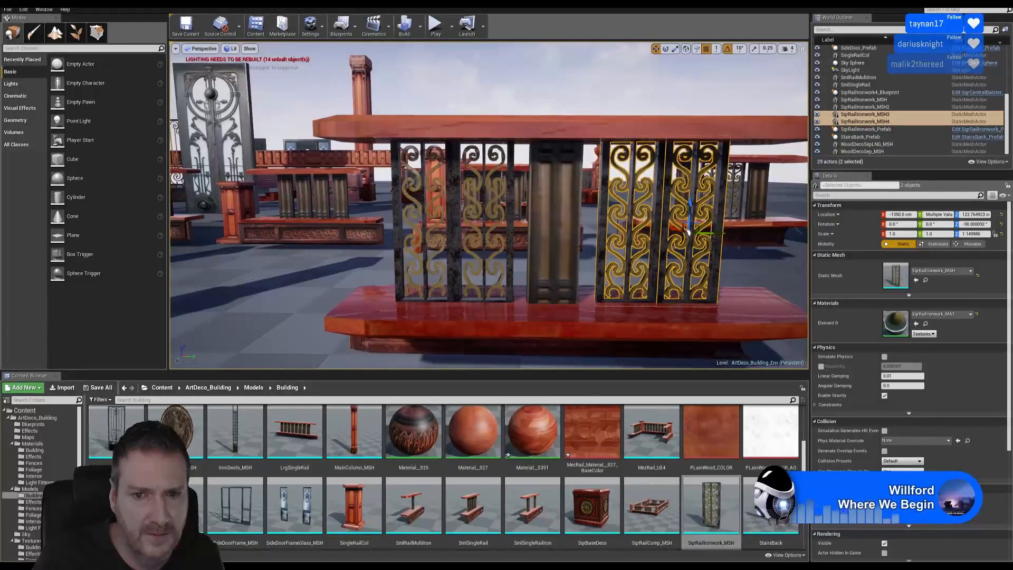
{"action": "right_click_drag", "start_coordinate": [707, 236], "coordinate": [762, 236]}
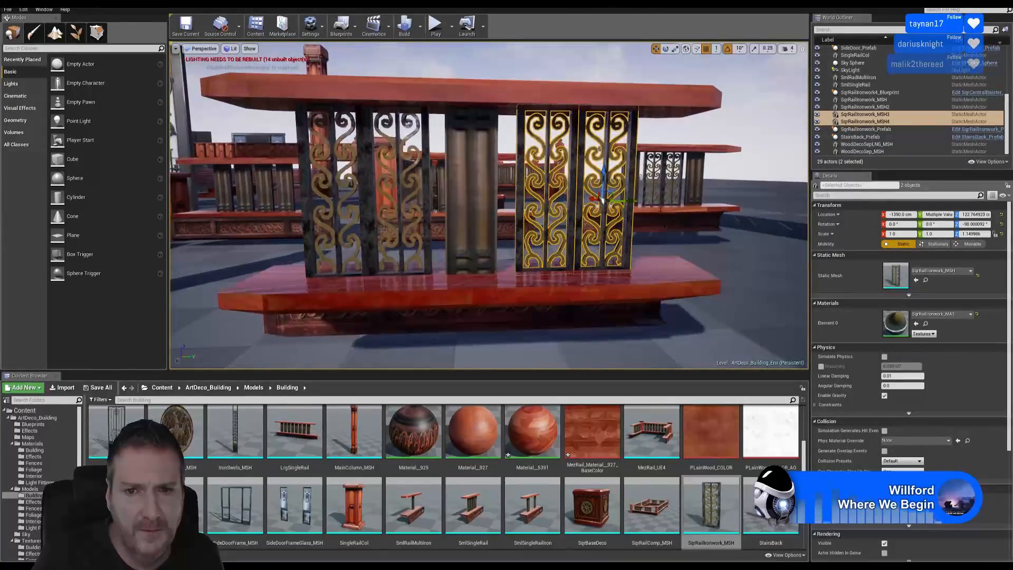
{"action": "left_click_drag", "start_coordinate": [603, 199], "coordinate": [600, 200]}
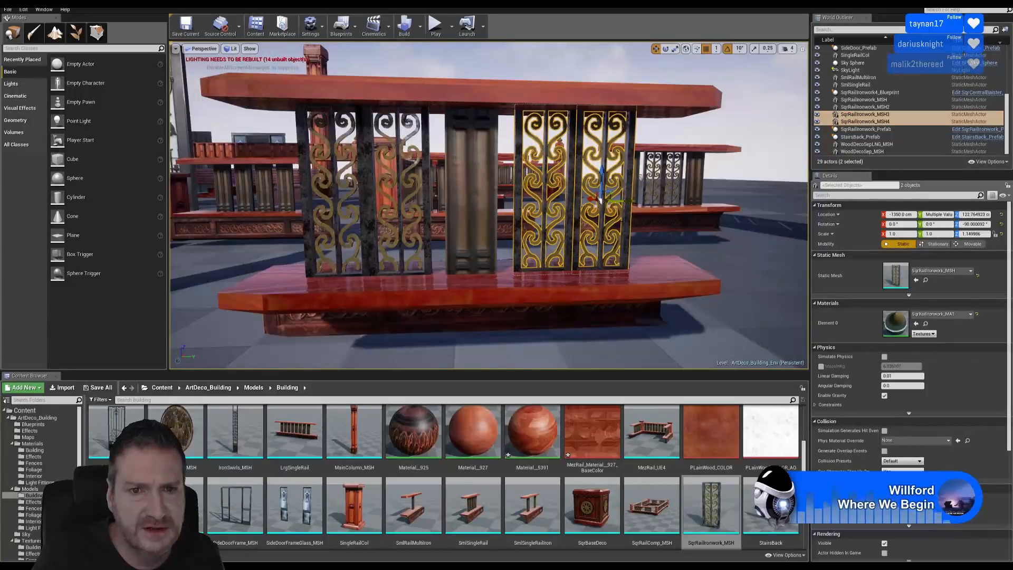
Start converting the four ironwork panels and their rail mesh into one Blueprint class, with ArtDeco_Building/Blueprints as the destination folder
{"action": "right_click_drag", "start_coordinate": [601, 201], "coordinate": [599, 200]}
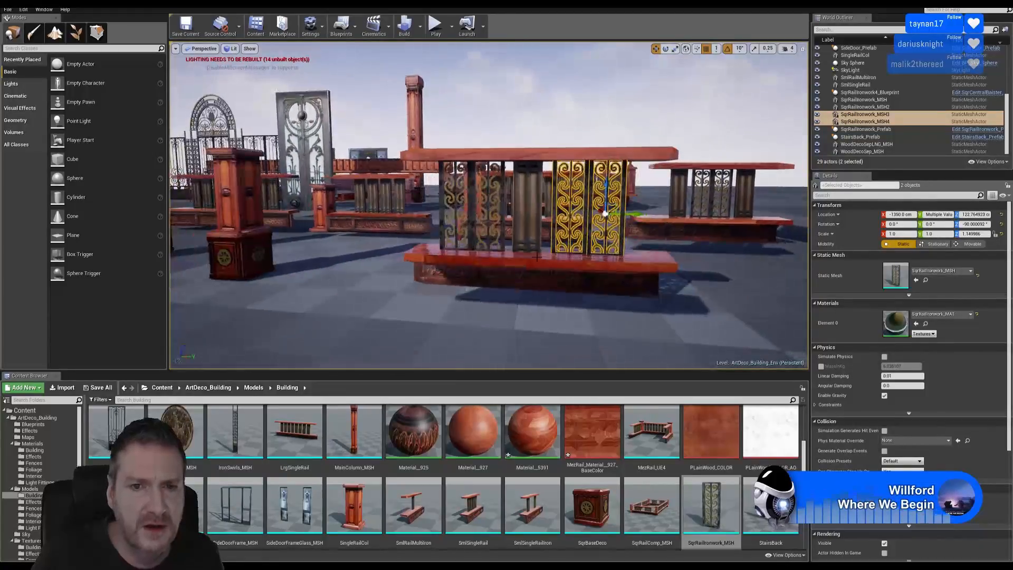
{"action": "left_click", "coordinate": [477, 202], "text": "ctrl"}
{"action": "left_click", "coordinate": [442, 200], "text": "ctrl"}
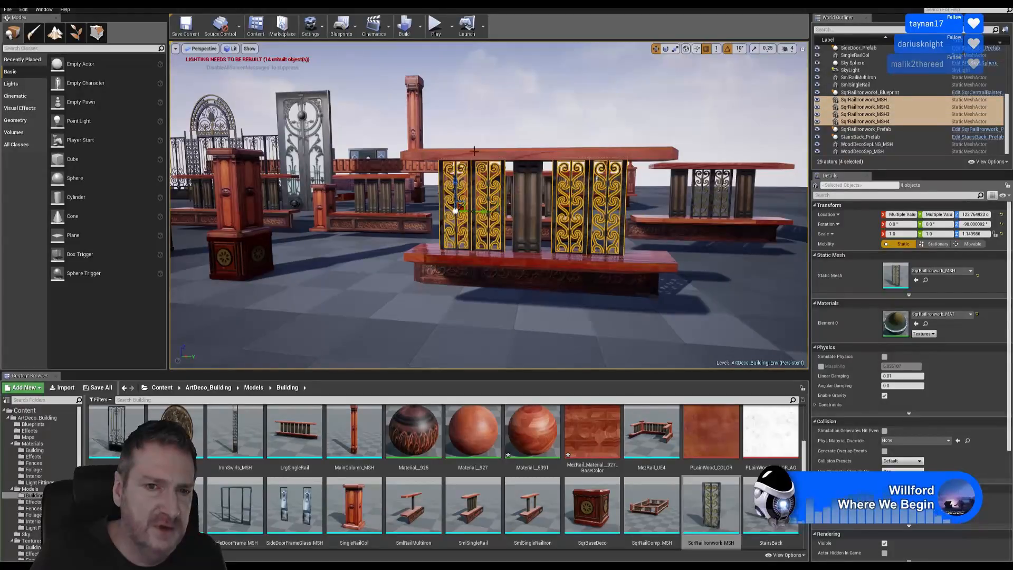
{"action": "left_click", "coordinate": [476, 159], "text": "ctrl"}
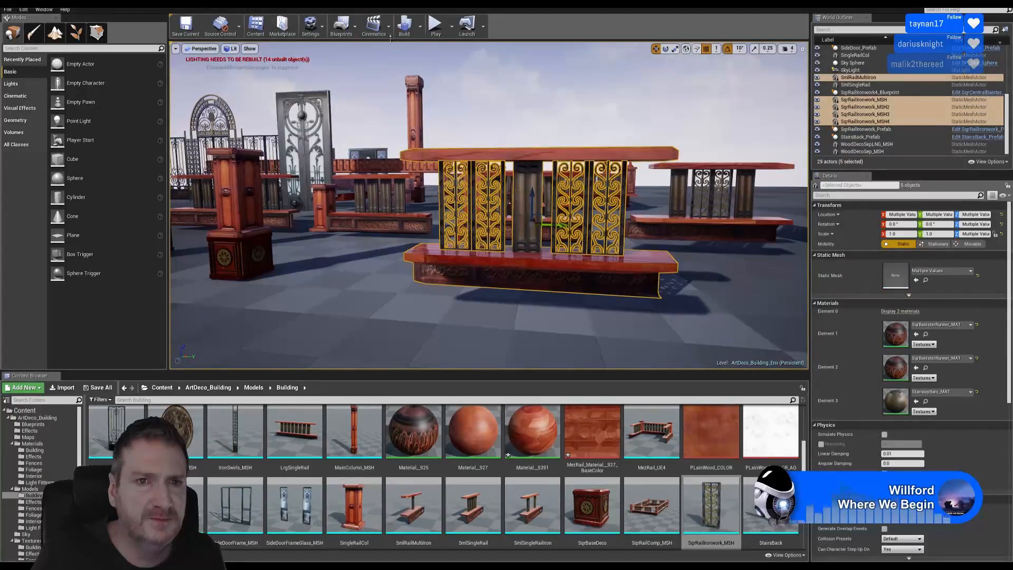
{"action": "left_click", "coordinate": [354, 33]}
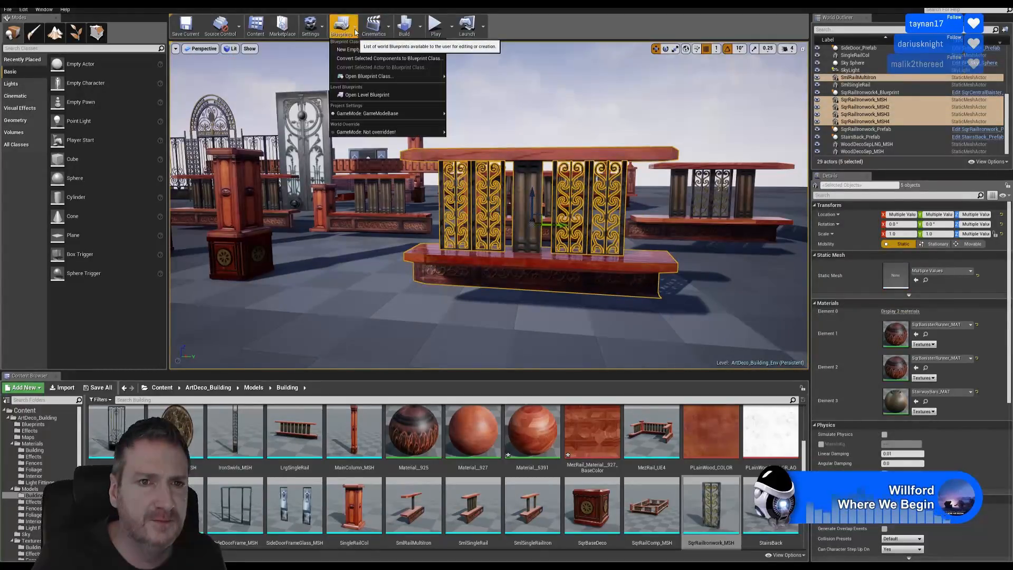
{"action": "left_click", "coordinate": [395, 59]}
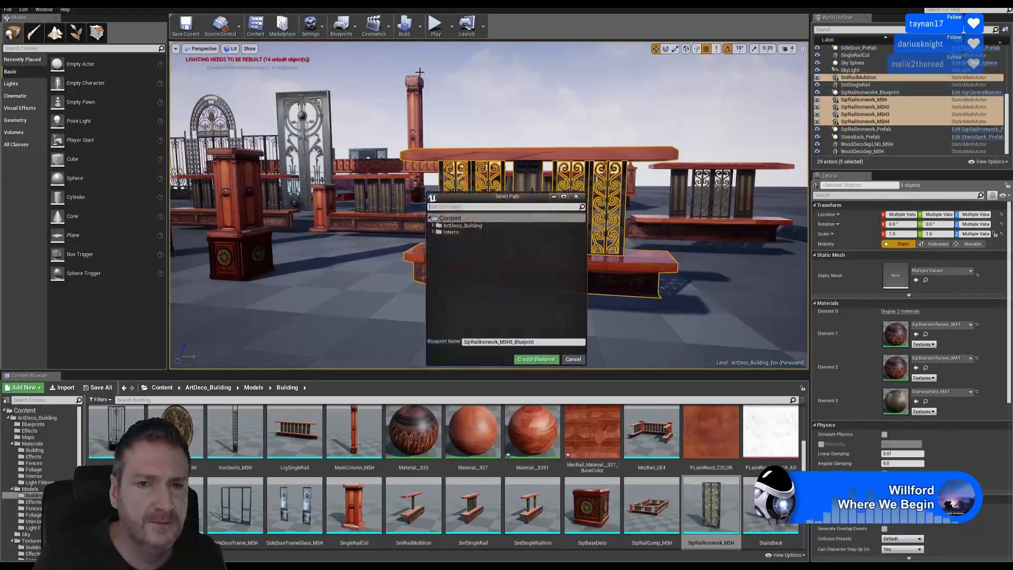
{"action": "left_click", "coordinate": [434, 225]}
{"action": "left_click", "coordinate": [458, 232]}
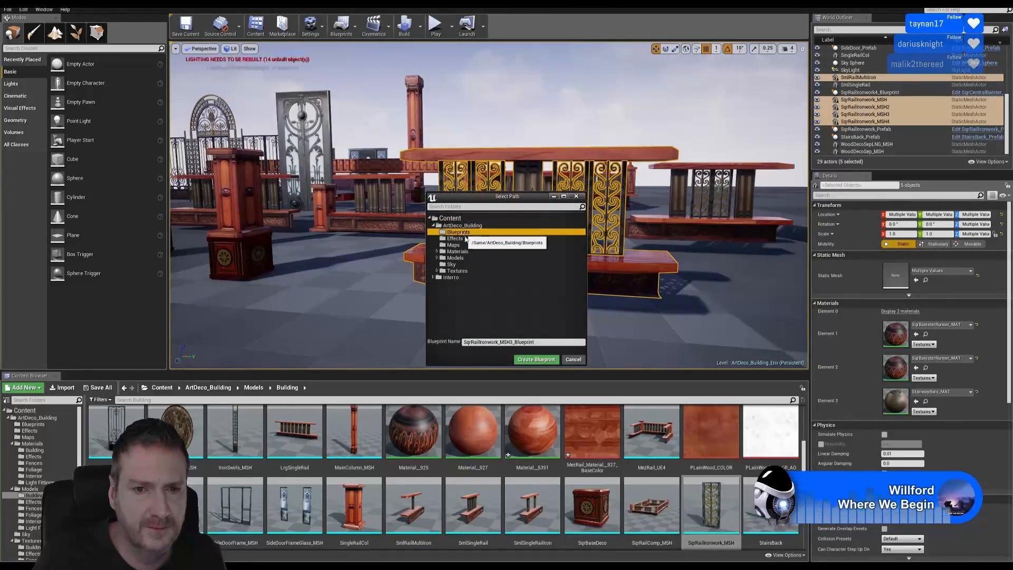
Name the new Blueprint SmlRailMutiIron_Prefab and create it
{"action": "left_click", "coordinate": [504, 342]}
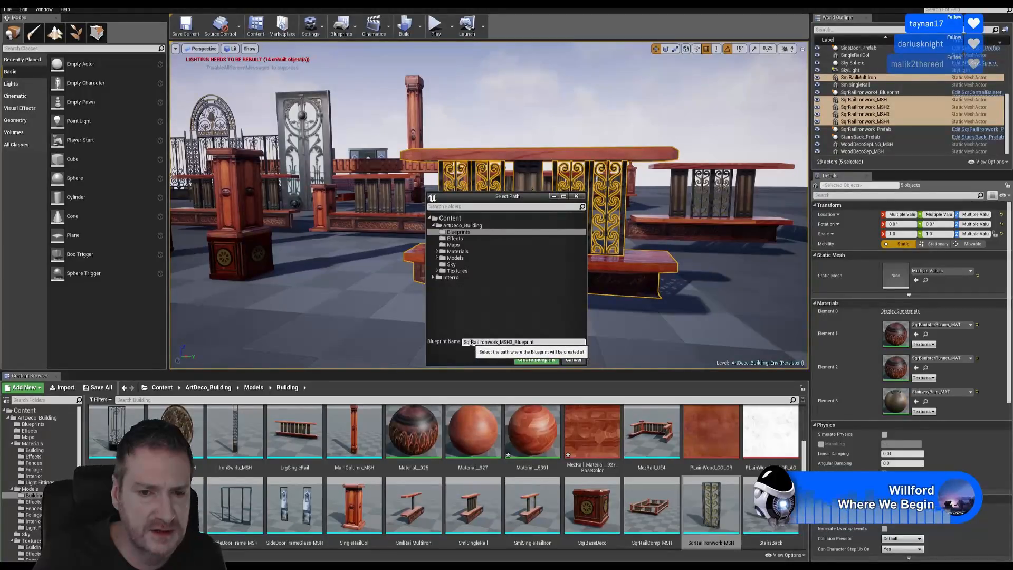
{"action": "left_click_drag", "start_coordinate": [463, 342], "coordinate": [543, 343]}
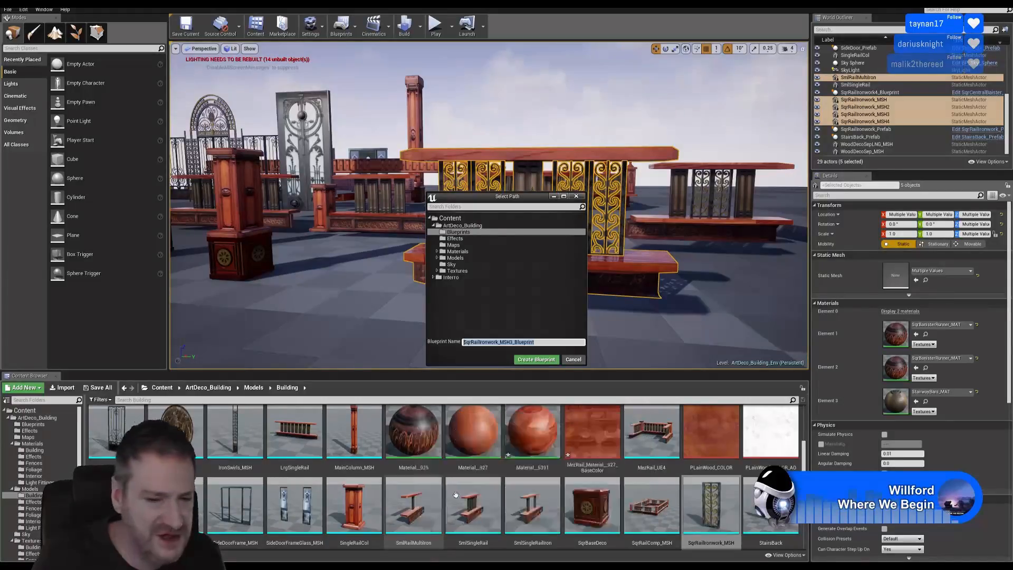
{"action": "type", "text": "Sml"}
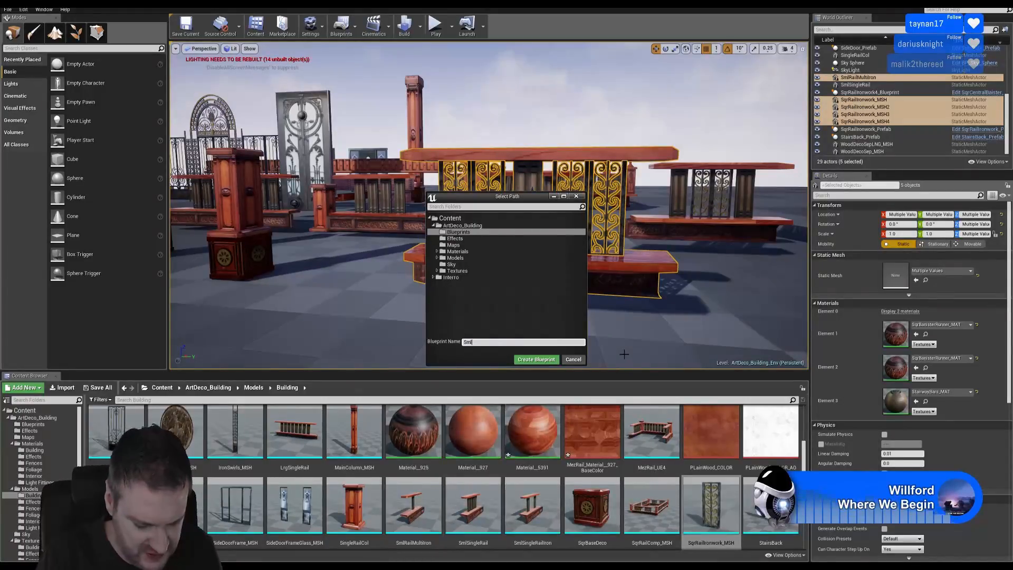
{"action": "type", "text": "Rail"}
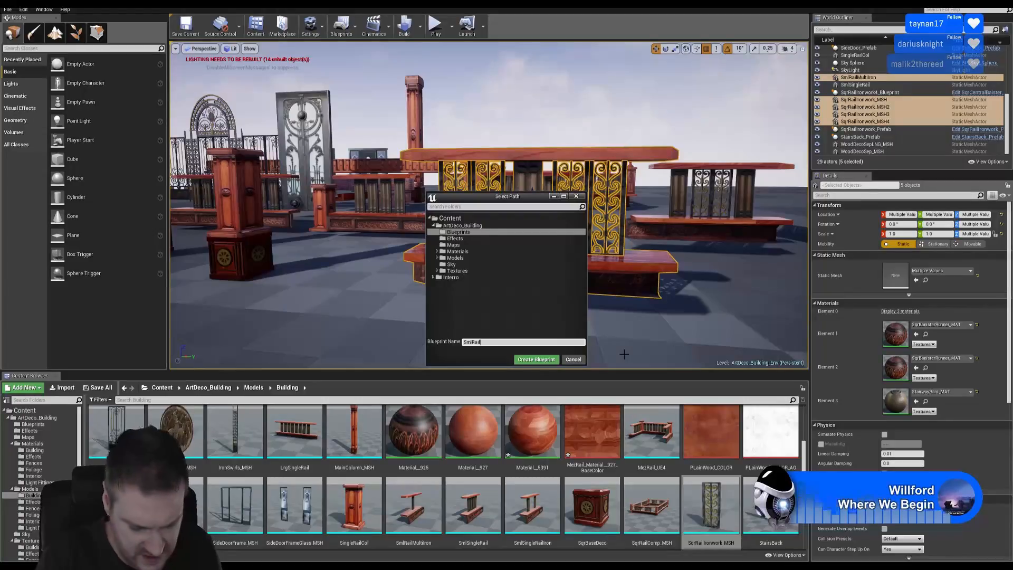
{"action": "type", "text": "MultiIron"}
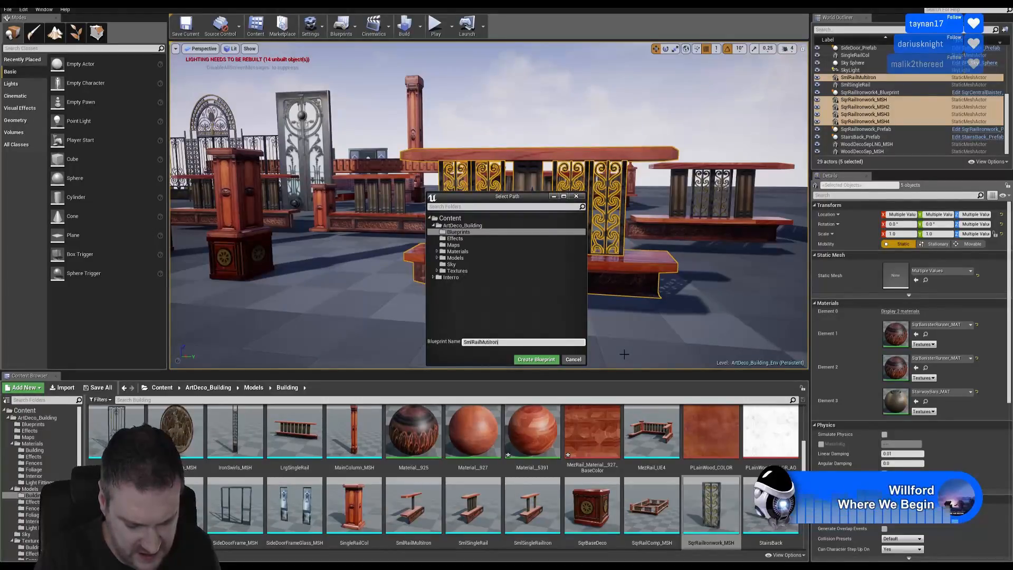
{"action": "type", "text": "_PrefA"}
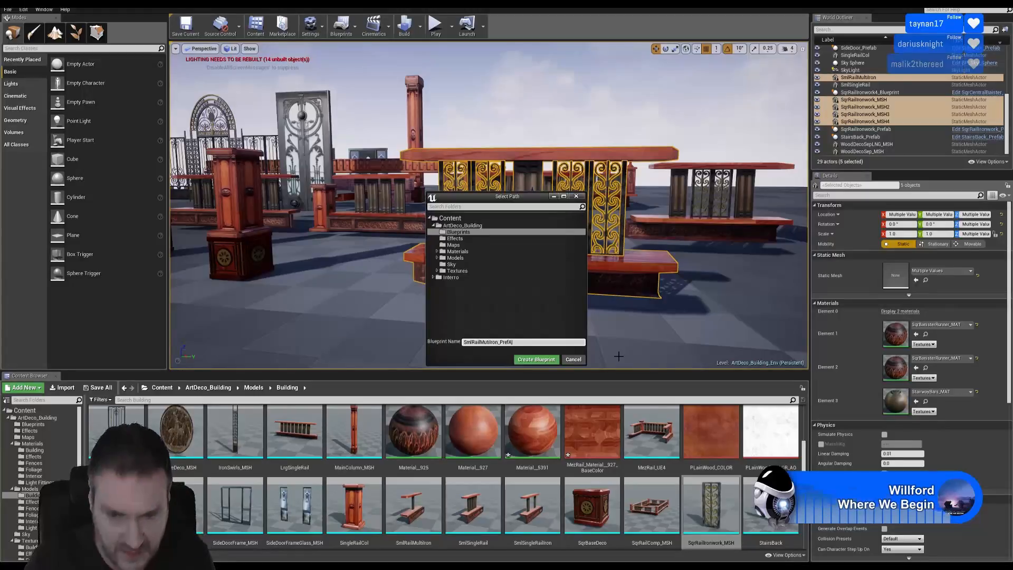
{"action": "key", "text": "BackSpace"}
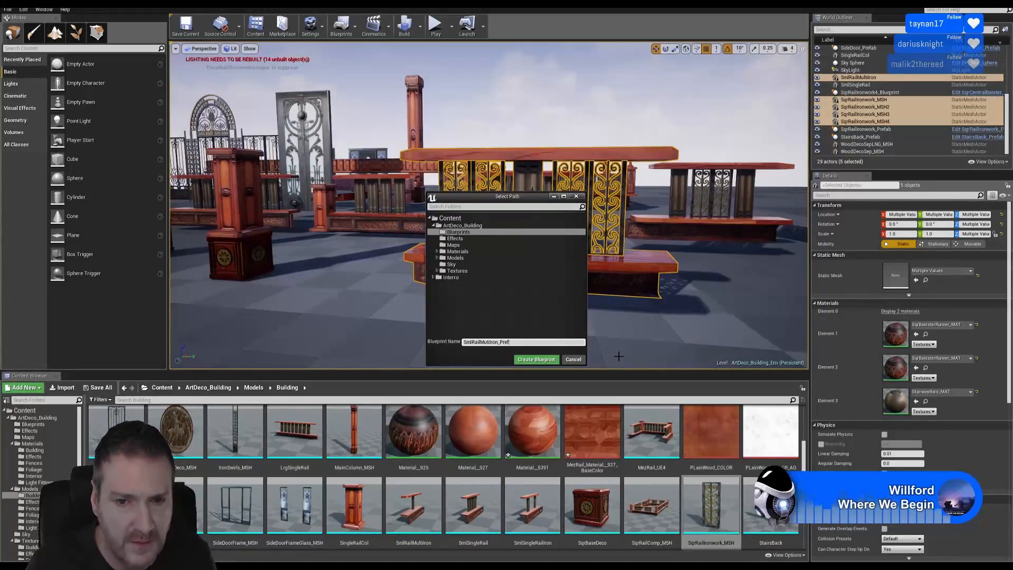
{"action": "type", "text": "ab"}
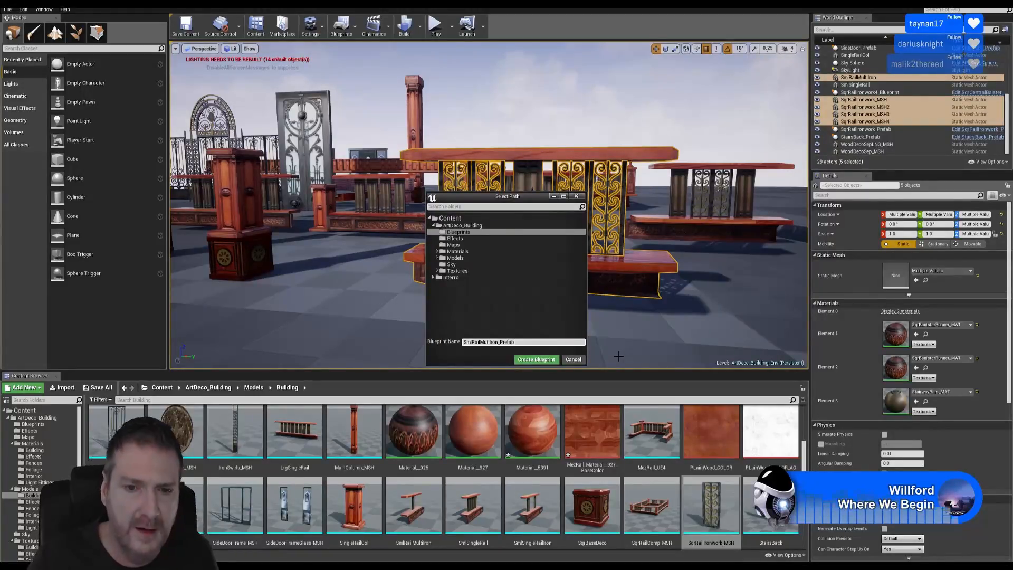
{"action": "left_click", "coordinate": [525, 358]}
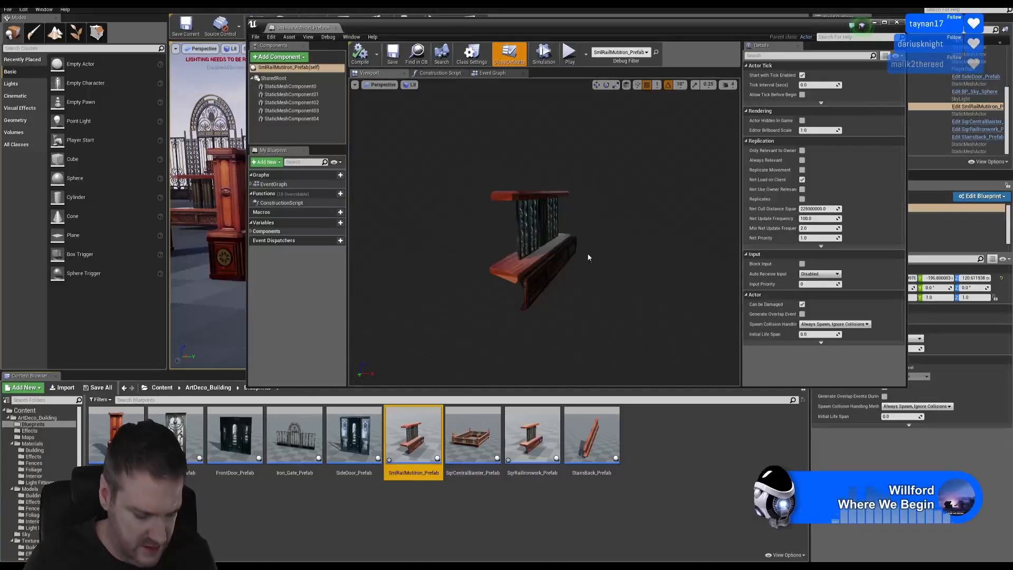
Inspect the new rail prefab from the front in the Blueprint editor, close the editor and deselect the prefab
{"action": "left_click_drag", "start_coordinate": [588, 254], "coordinate": [364, 258], "text": "alt"}
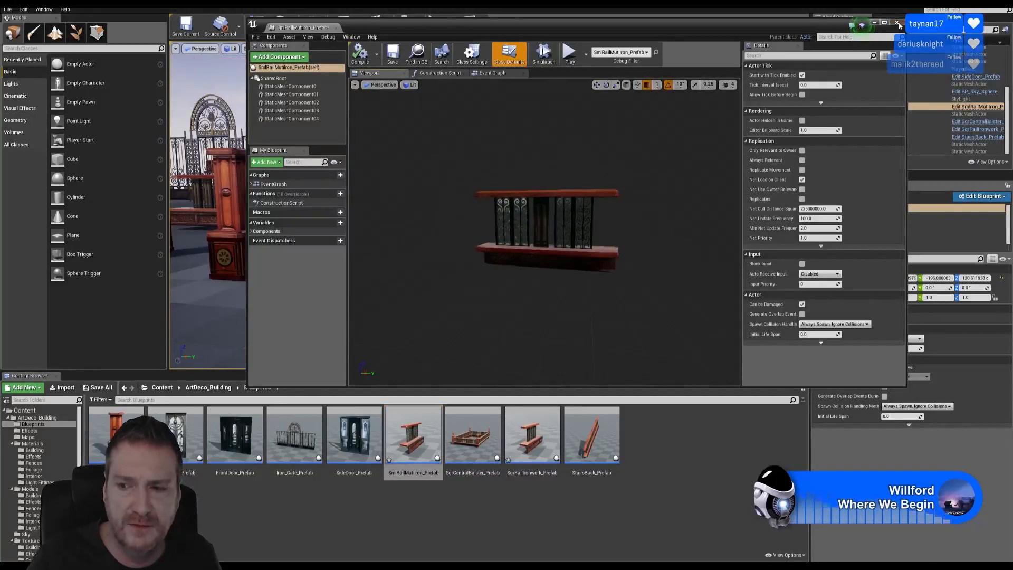
{"action": "left_click", "coordinate": [897, 23]}
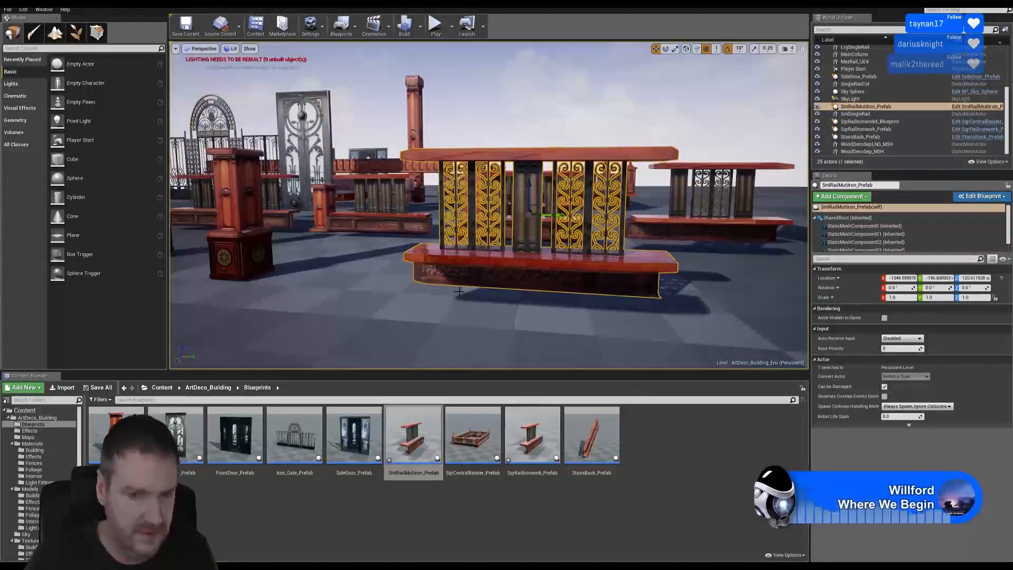
{"action": "key", "text": "Escape"}
Look over the railings, columns, central banister and staircase laid out in the level from several viewpoints
{"action": "mouse_move", "coordinate": [459, 291]}
{"action": "right_mouse_down"}
{"action": "mouse_move", "coordinate": [469, 264]}
{"action": "mouse_move", "coordinate": [459, 293]}
{"action": "right_mouse_up"}
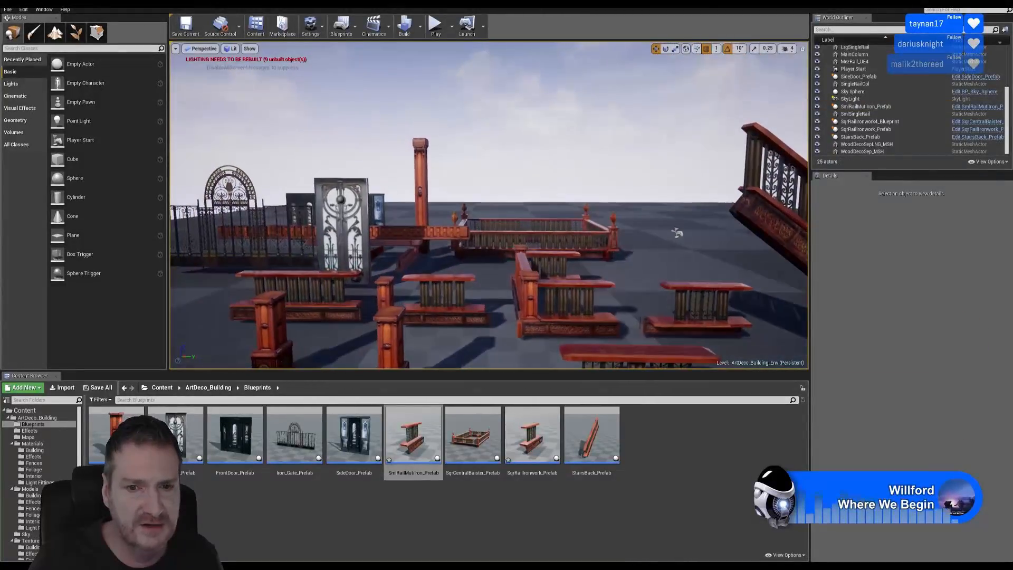
{"action": "right_click_drag", "start_coordinate": [422, 254], "coordinate": [447, 280]}
{"action": "right_click_drag", "start_coordinate": [626, 262], "coordinate": [599, 259]}
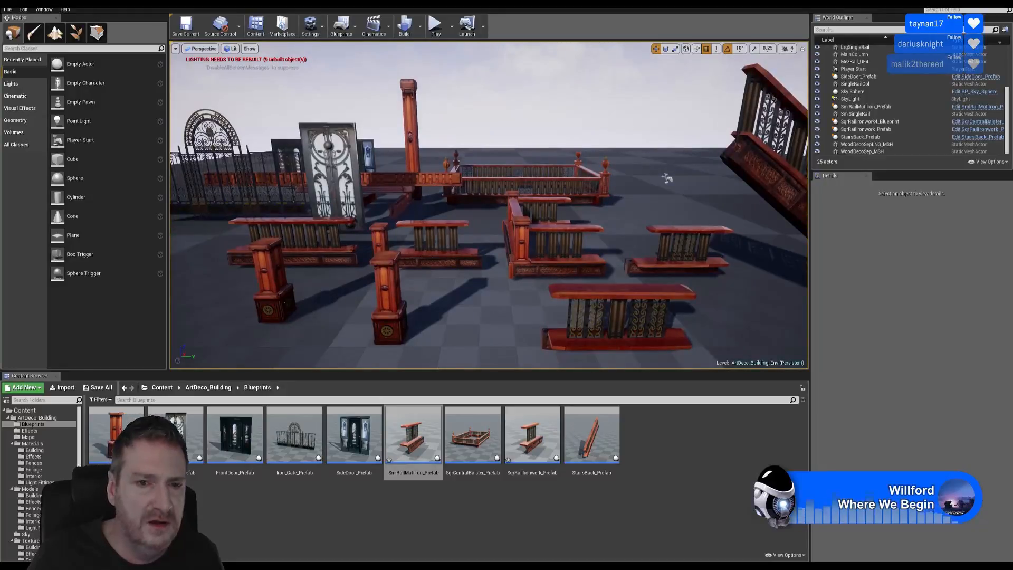
{"action": "left_click_drag", "start_coordinate": [442, 278], "coordinate": [430, 227]}
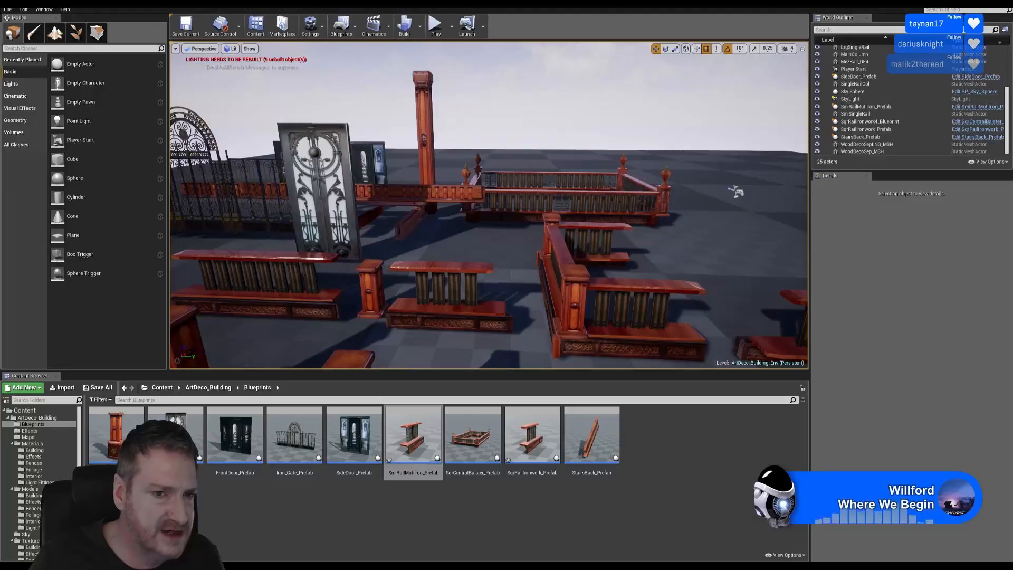
{"action": "left_click_drag", "start_coordinate": [623, 267], "coordinate": [669, 297]}
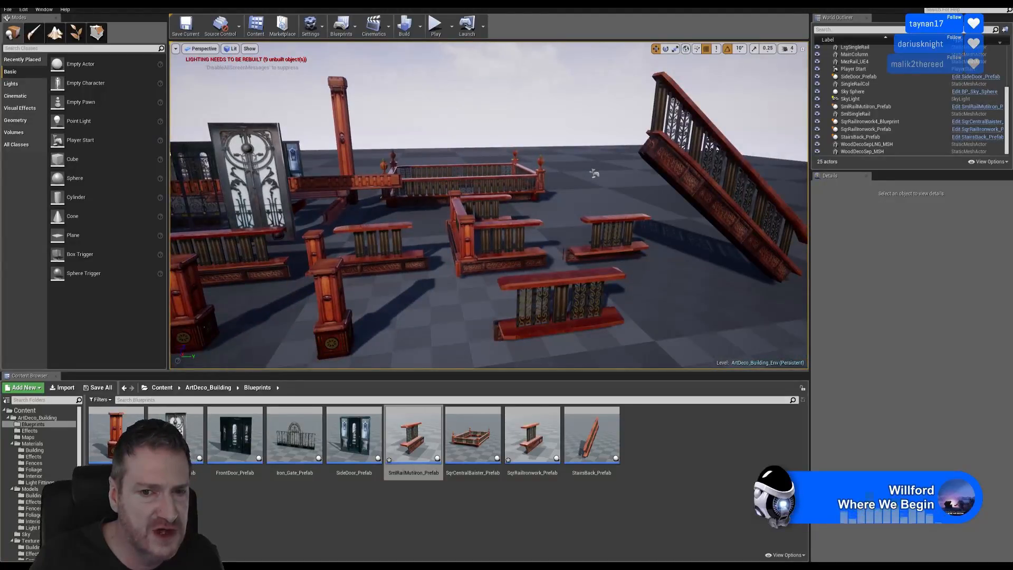
{"action": "left_click_drag", "start_coordinate": [593, 173], "coordinate": [670, 188]}
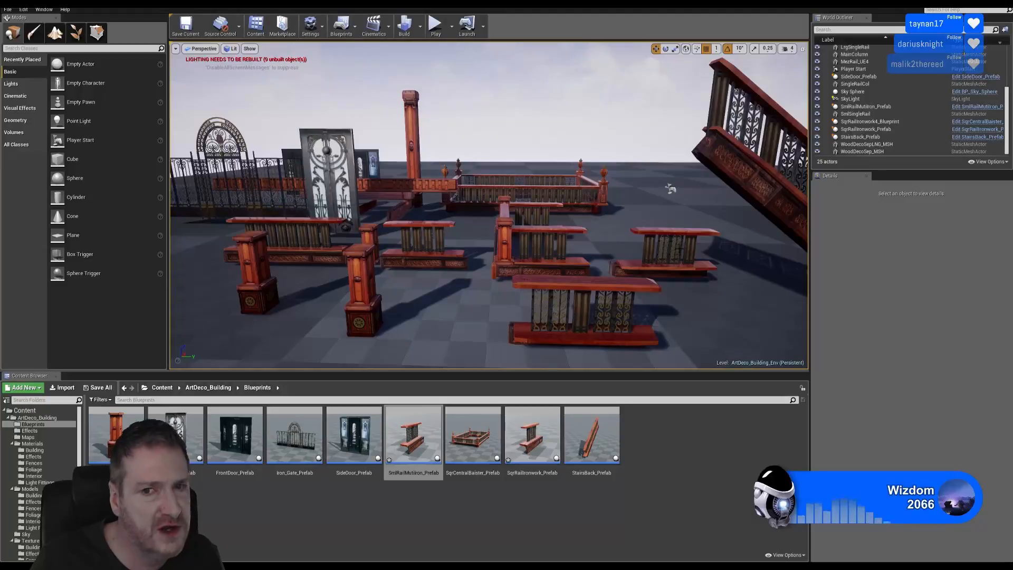
{"action": "scroll", "coordinate": [559, 201], "scroll_direction": "up", "scroll_amount": 5}
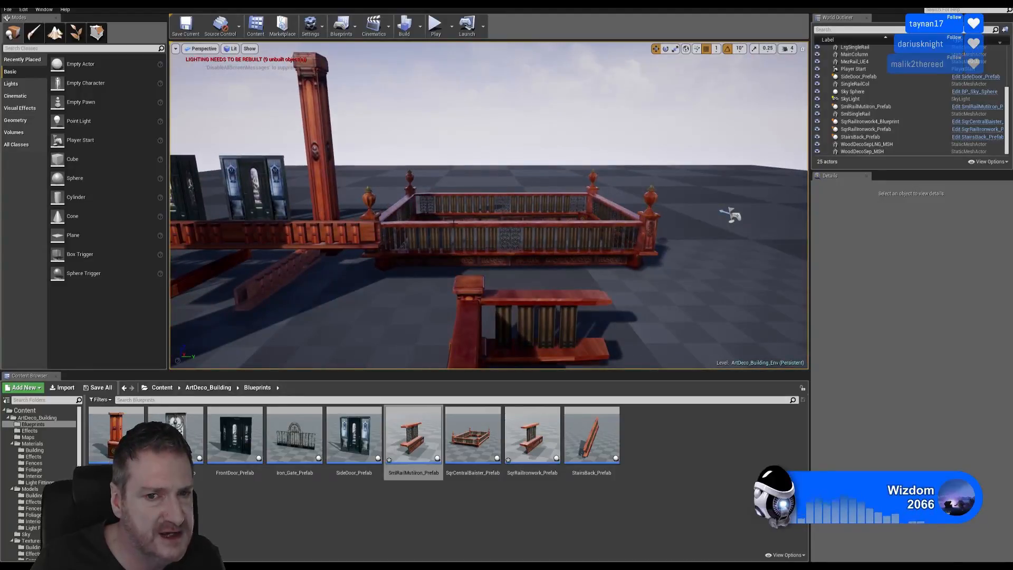
{"action": "left_click_drag", "start_coordinate": [454, 221], "coordinate": [467, 325]}
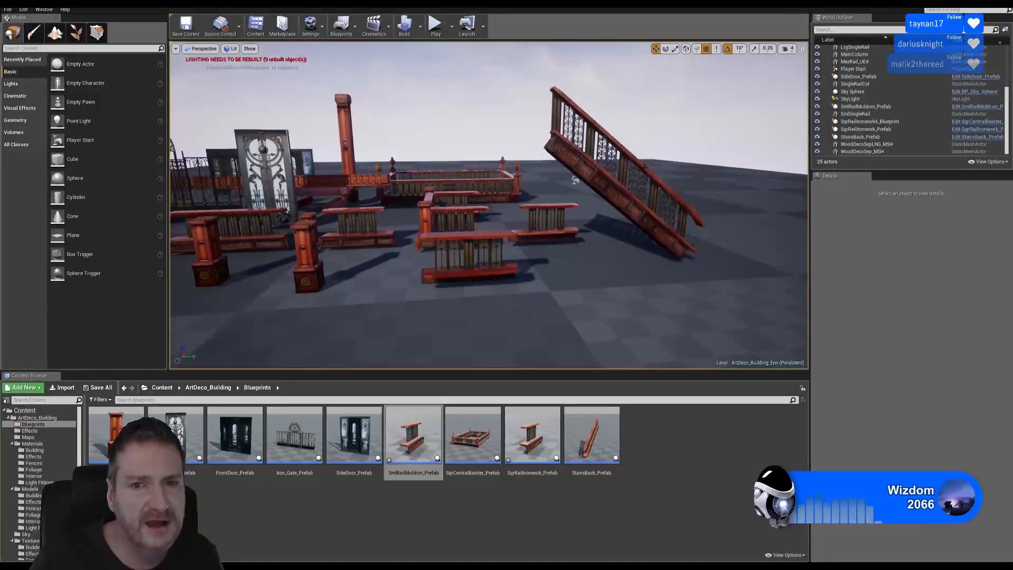
{"action": "key", "text": "w"}
{"action": "mouse_move", "coordinate": [594, 159]}
{"action": "right_mouse_down"}
{"action": "mouse_move", "coordinate": [572, 158]}
{"action": "mouse_move", "coordinate": [641, 161]}
{"action": "mouse_move", "coordinate": [557, 162]}
{"action": "mouse_move", "coordinate": [592, 151]}
{"action": "right_mouse_up"}
{"action": "key", "text": "s"}
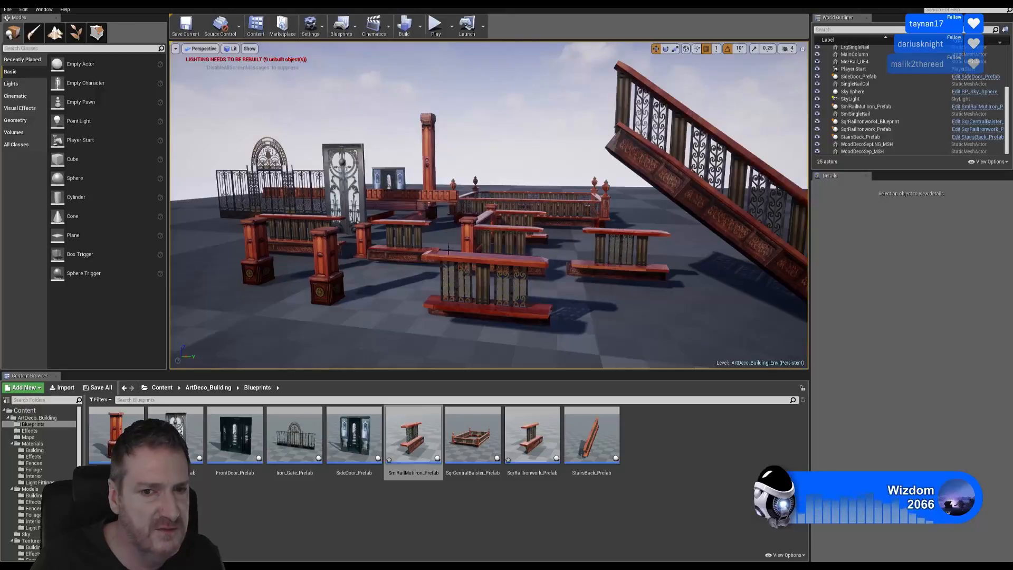
{"action": "left_click_drag", "start_coordinate": [491, 293], "coordinate": [440, 322]}
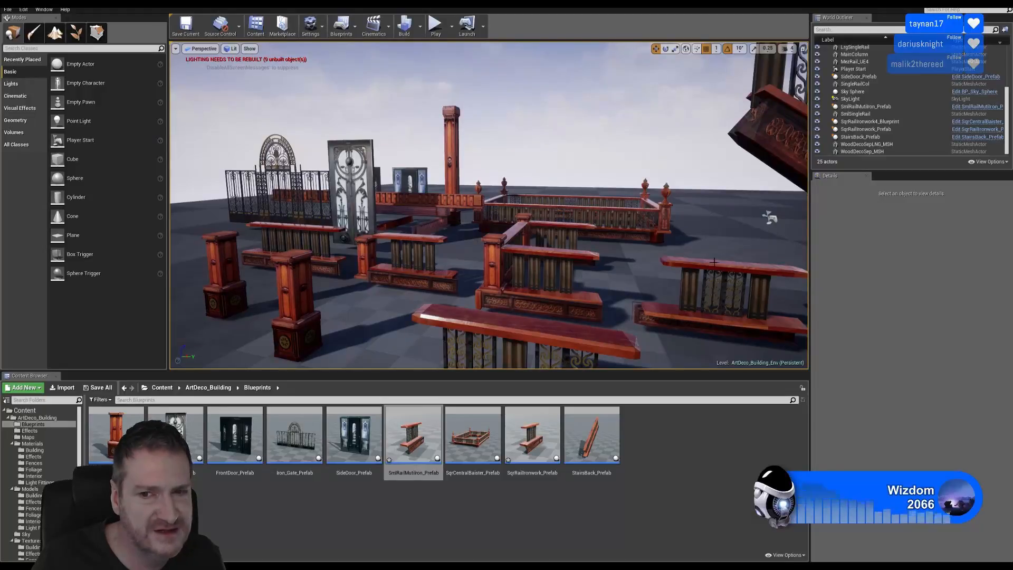
{"action": "left_click_drag", "start_coordinate": [475, 240], "coordinate": [461, 254]}
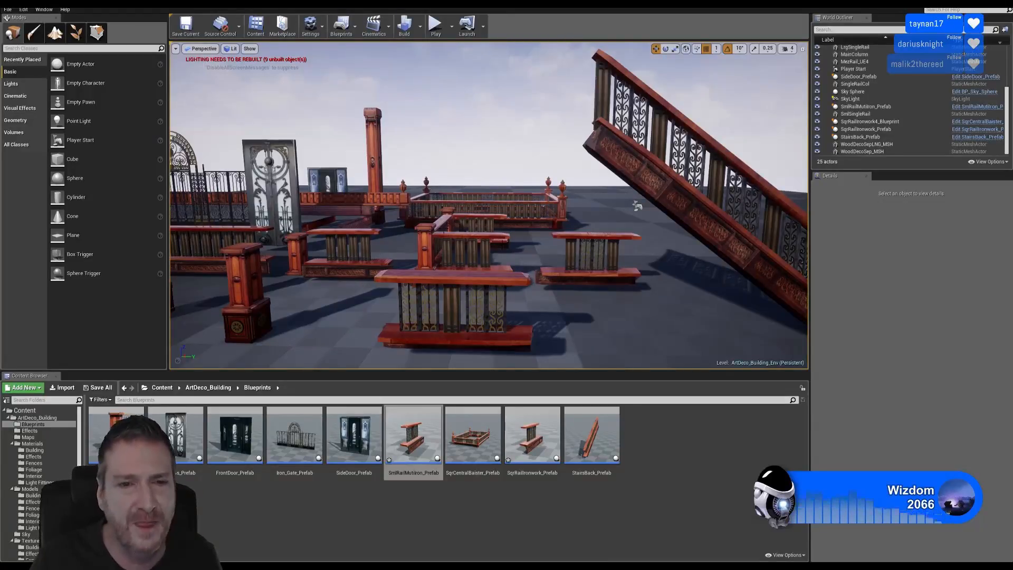
Examine the long wooden separator beams, the main column and the adjoining banister railing up close
{"action": "left_click_drag", "start_coordinate": [488, 206], "coordinate": [449, 223], "text": "alt"}
{"action": "key", "text": "w"}
{"action": "right_click_drag", "start_coordinate": [488, 206], "coordinate": [449, 204]}
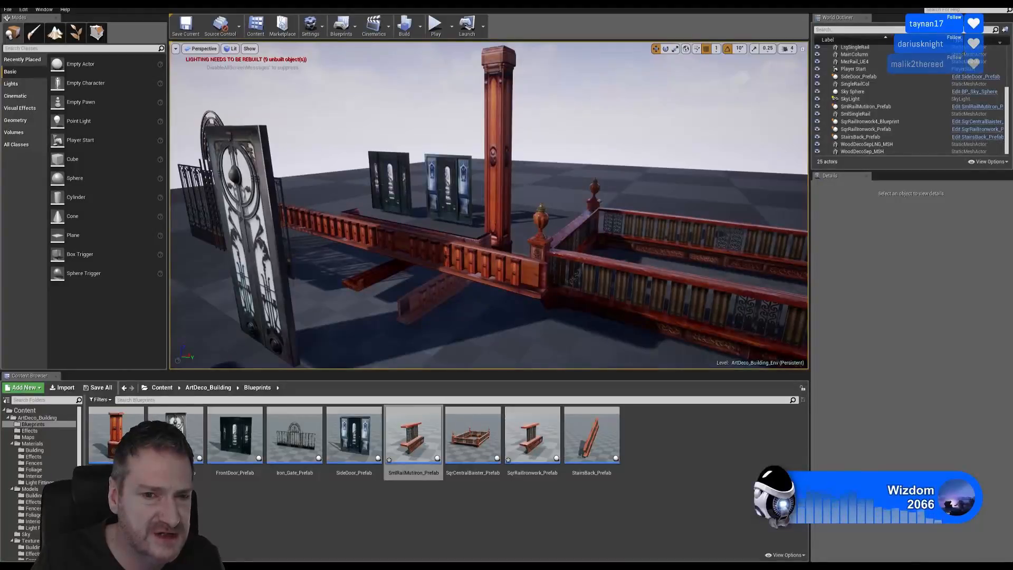
{"action": "right_click_drag", "start_coordinate": [489, 206], "coordinate": [460, 193]}
{"action": "key", "text": "w"}
{"action": "right_click_drag", "start_coordinate": [503, 164], "coordinate": [521, 148]}
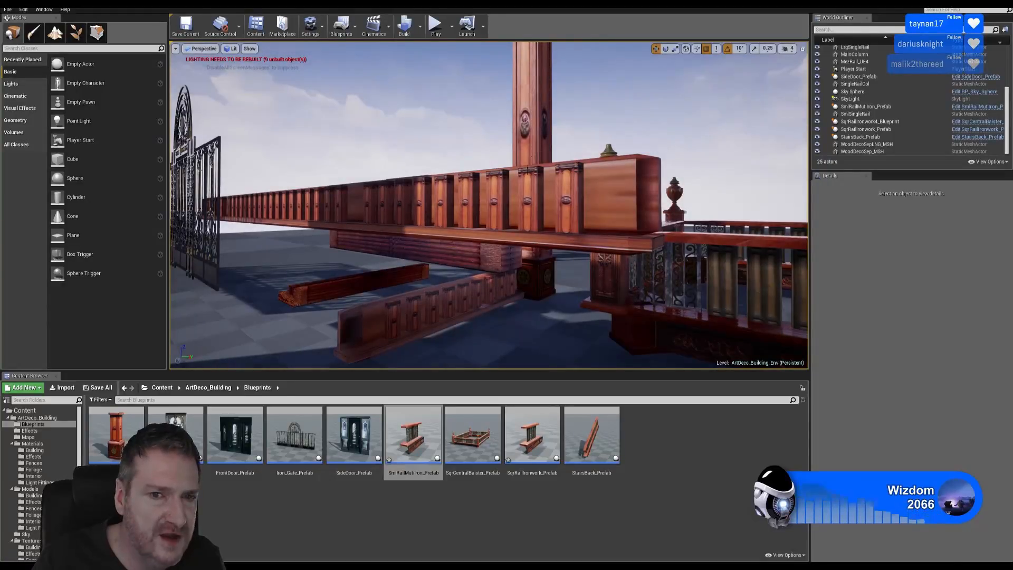
{"action": "key", "text": "s"}
{"action": "right_click_drag", "start_coordinate": [416, 224], "coordinate": [454, 221]}
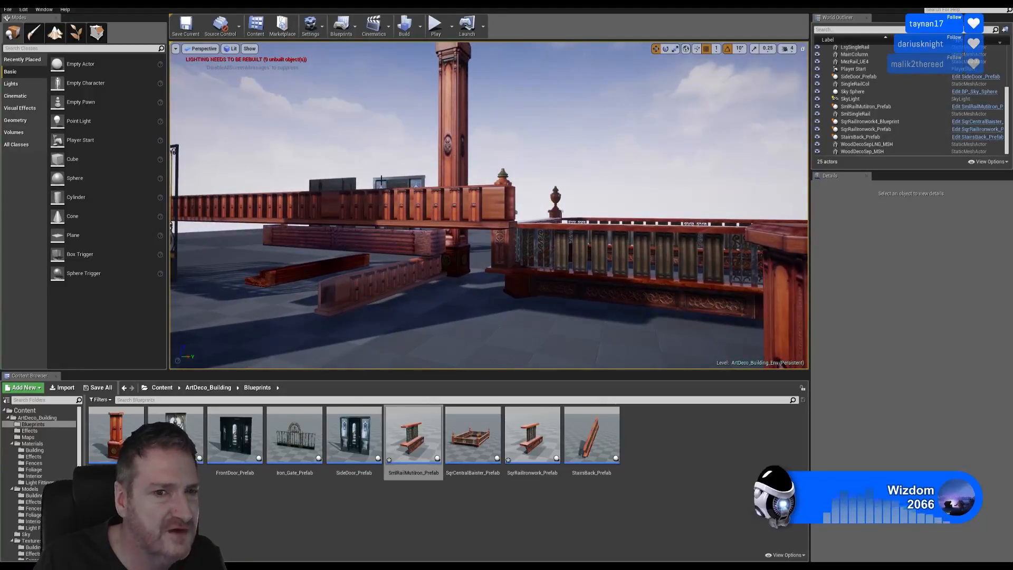
View the whole railing, gate and staircase kit in the level from farther back and save the work
{"action": "key", "text": "s"}
{"action": "right_click_drag", "start_coordinate": [429, 194], "coordinate": [456, 198]}
{"action": "key", "text": "s"}
{"action": "key", "text": "w"}
{"action": "key", "text": "s"}
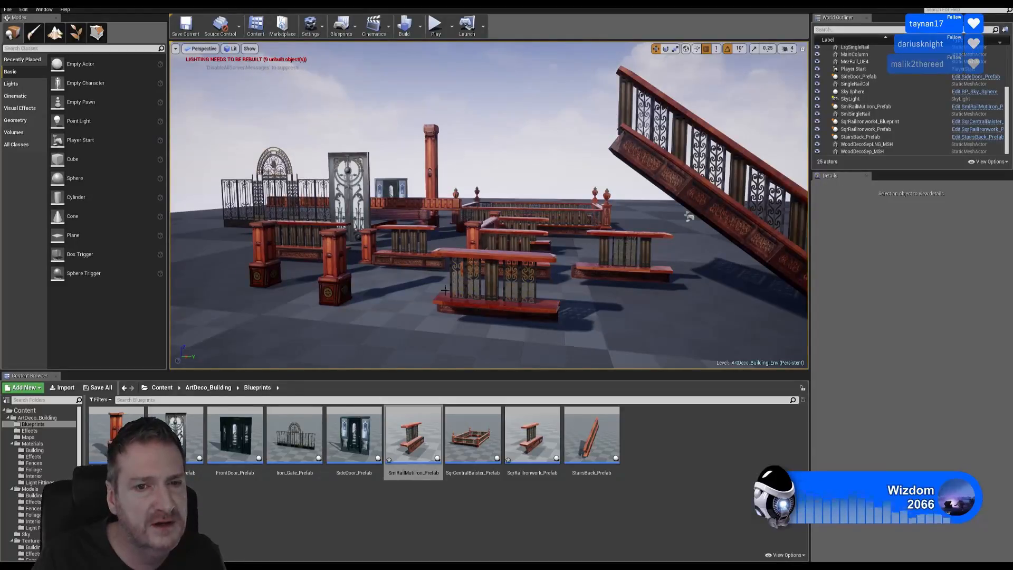
{"action": "left_click", "coordinate": [8, 10]}
{"action": "left_click", "coordinate": [26, 82]}
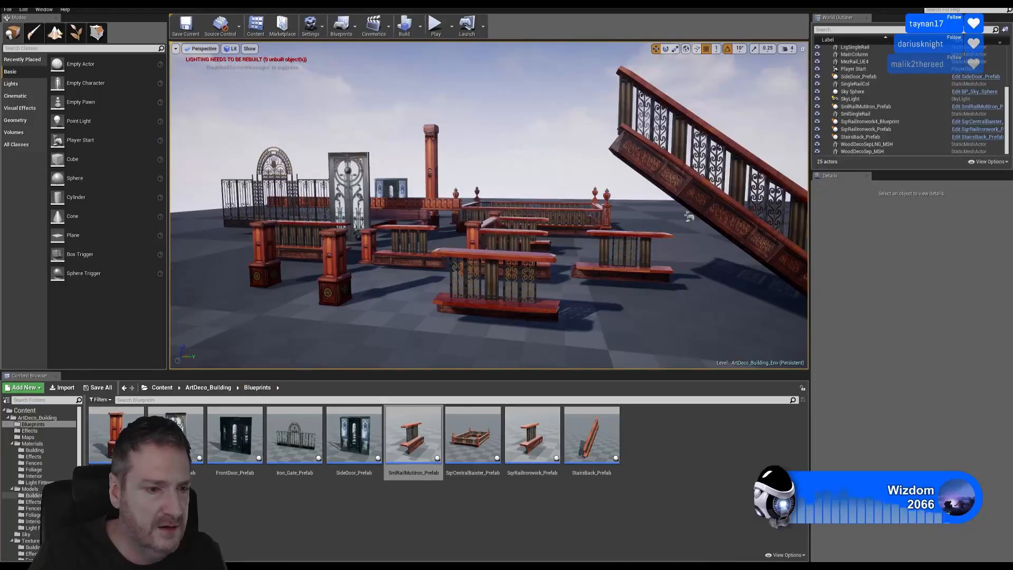
Switch to the 3ds Max building scene and end the isolation of the selected rail piece
{"action": "left_click", "coordinate": [33, 495]}
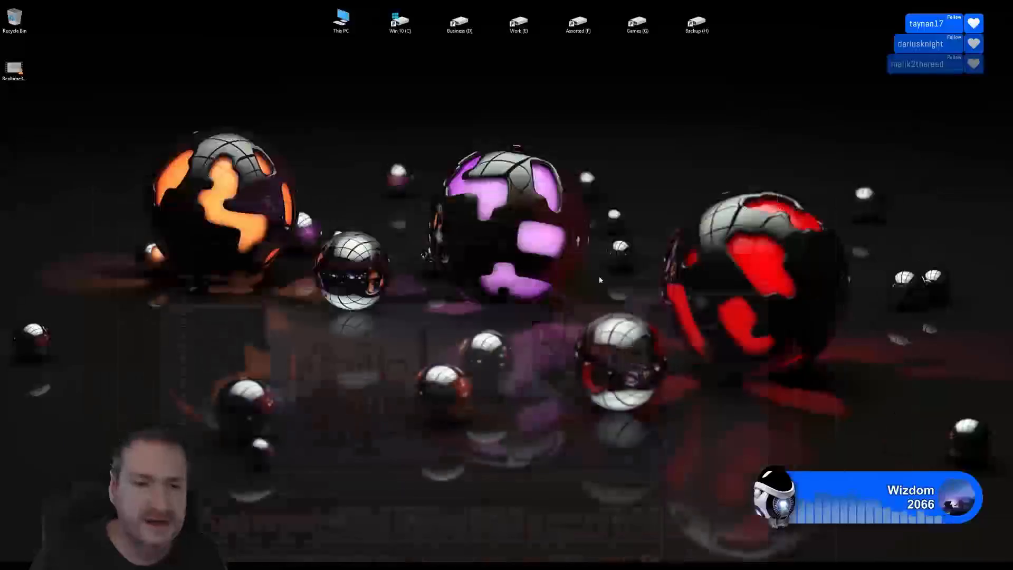
{"action": "key", "text": "alt+Tab"}
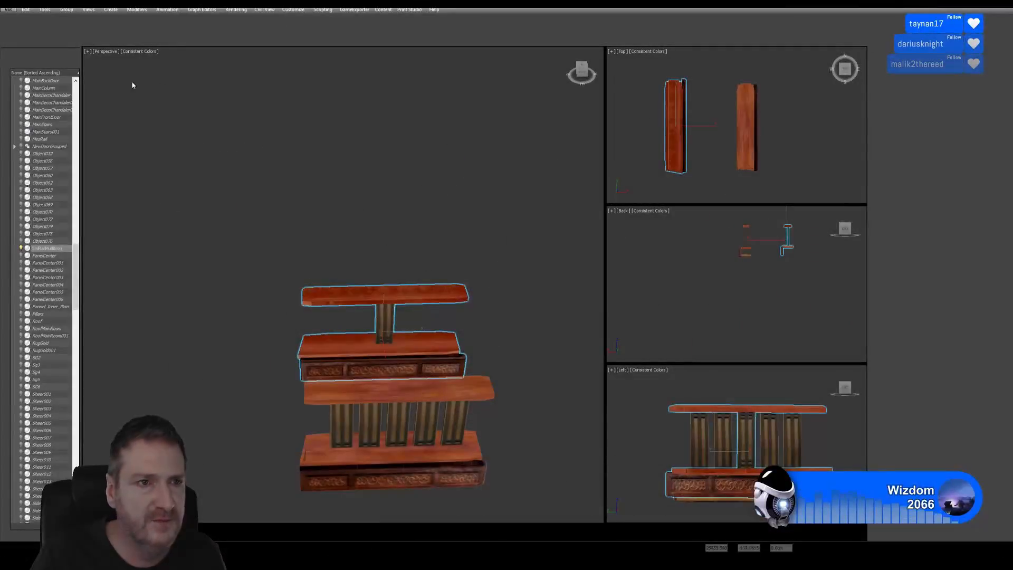
{"action": "left_click", "coordinate": [45, 10]}
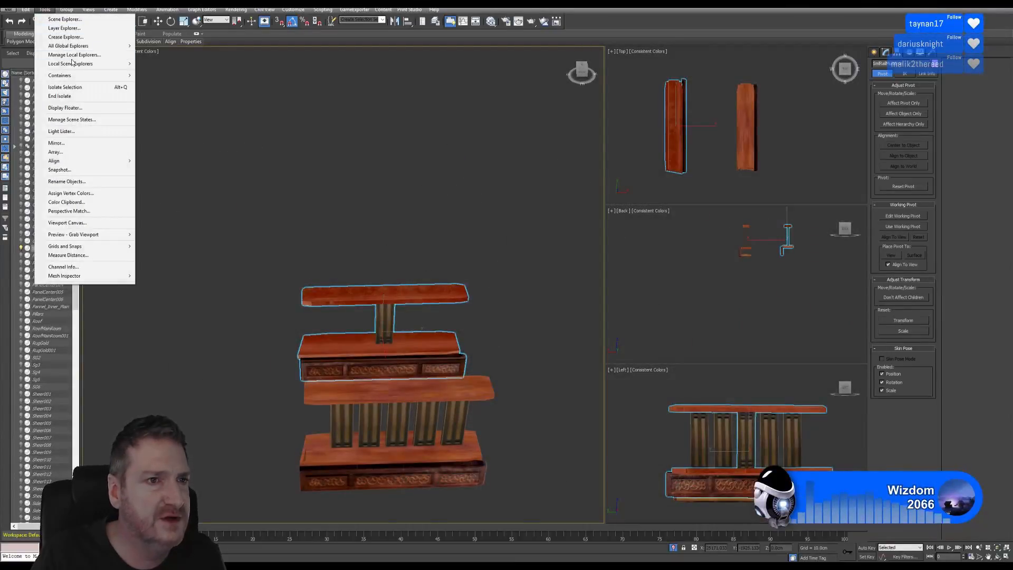
{"action": "left_click", "coordinate": [73, 97]}
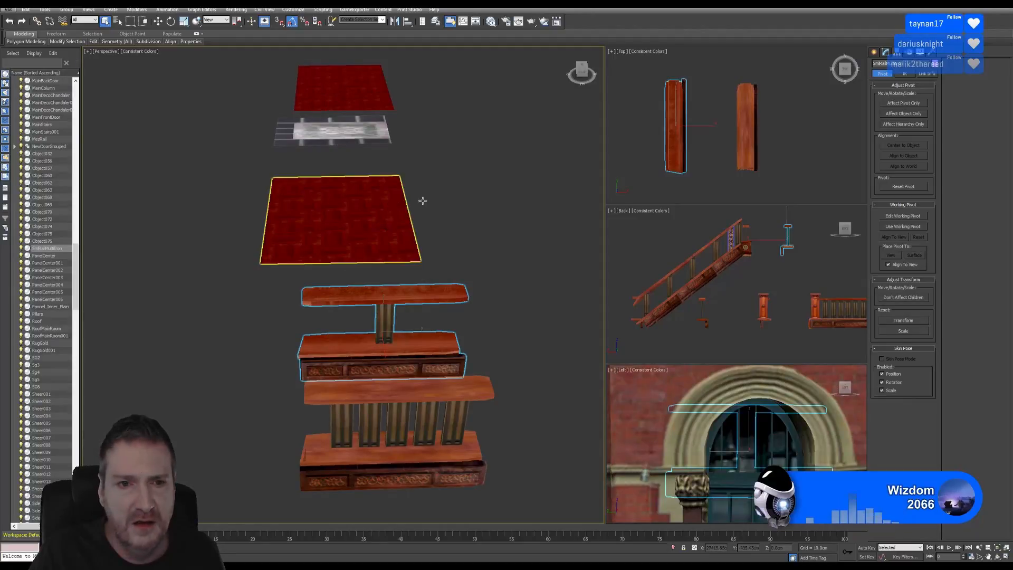
Move the two separate rail sections in front of the staircase closer to the main railing group
{"action": "left_click", "coordinate": [998, 556]}
{"action": "left_click_drag", "start_coordinate": [402, 319], "coordinate": [421, 320]}
{"action": "scroll", "coordinate": [420, 320], "scroll_direction": "down", "scroll_amount": 5}
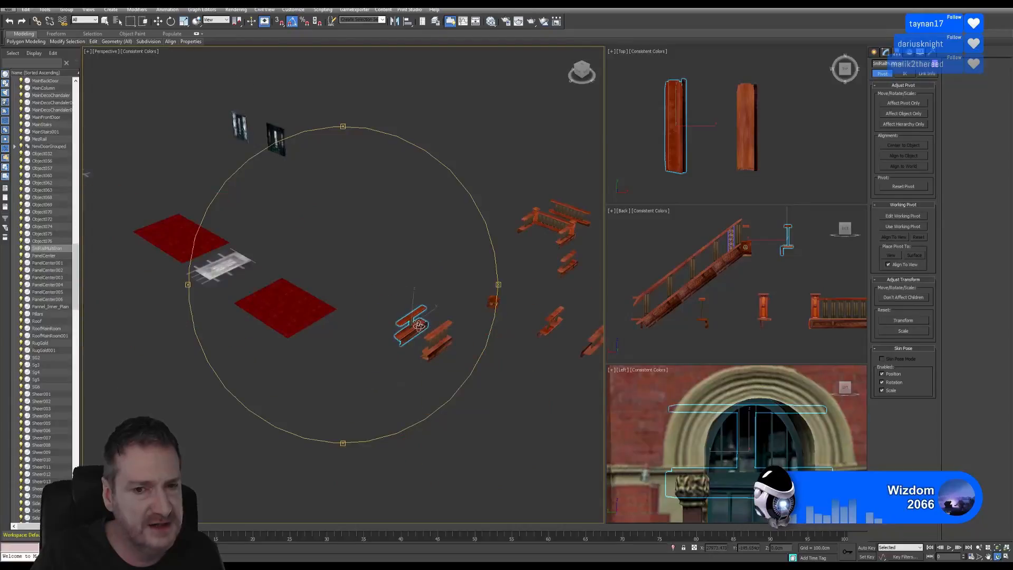
{"action": "middle_click_drag", "start_coordinate": [346, 254], "coordinate": [280, 248]}
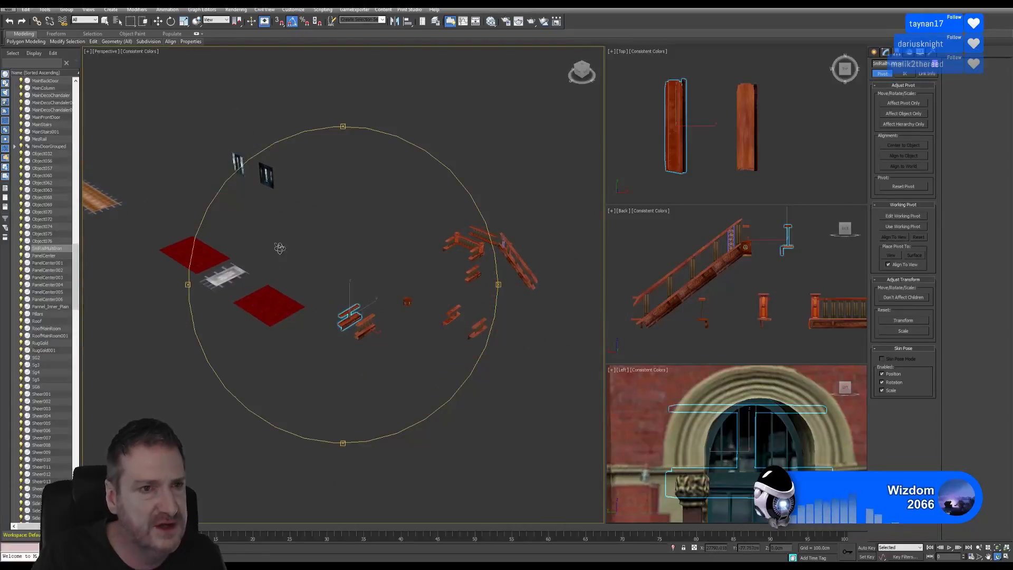
{"action": "left_click", "coordinate": [157, 22]}
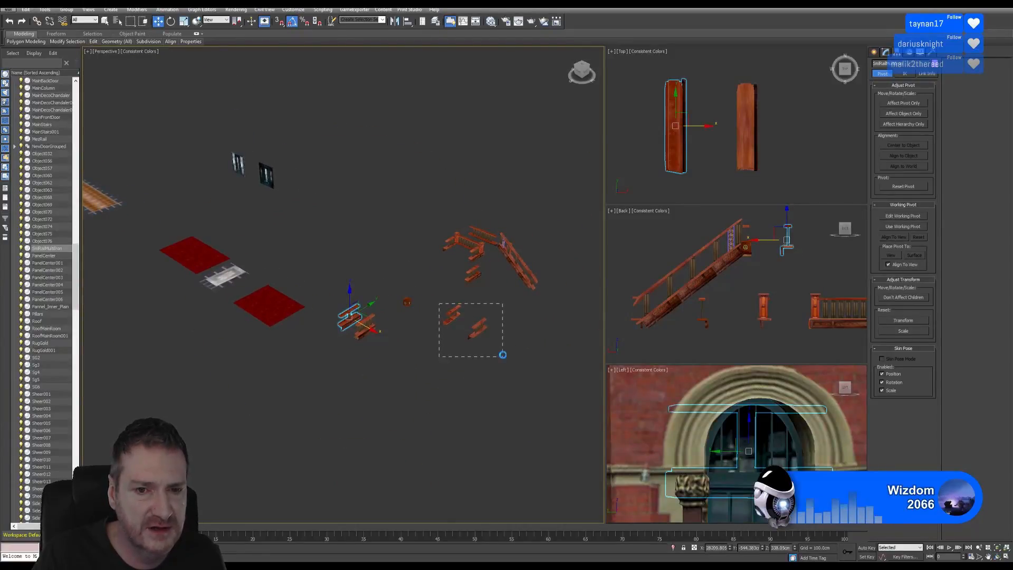
{"action": "left_click_drag", "start_coordinate": [503, 354], "coordinate": [503, 355]}
{"action": "left_click_drag", "start_coordinate": [479, 311], "coordinate": [506, 289]}
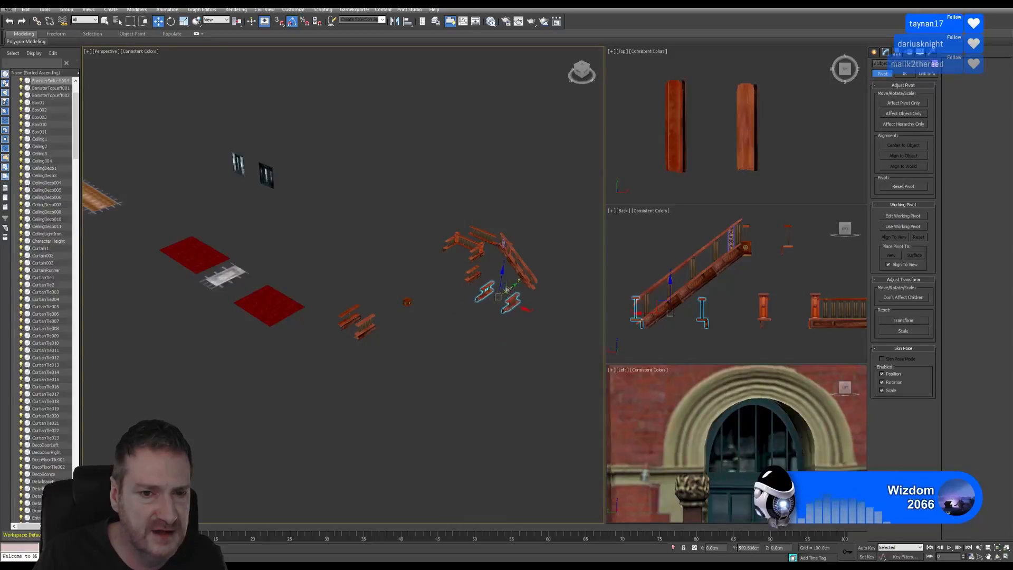
Move the previously isolated rail pair and the small square base beside the railing group, leaving nothing selected
{"action": "left_click_drag", "start_coordinate": [337, 304], "coordinate": [451, 267]}
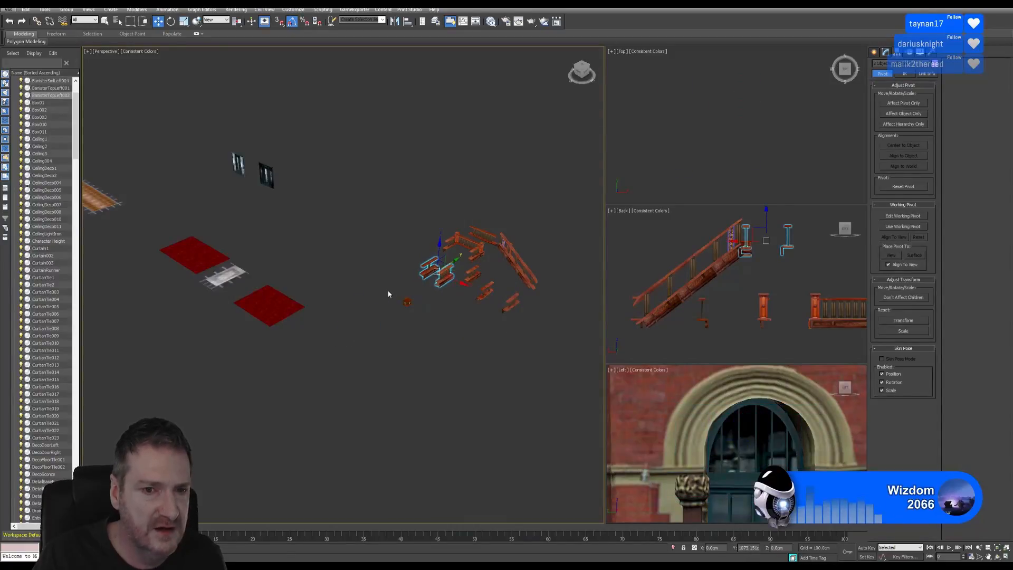
{"action": "left_click_drag", "start_coordinate": [430, 331], "coordinate": [429, 331]}
{"action": "left_click_drag", "start_coordinate": [422, 289], "coordinate": [442, 276]}
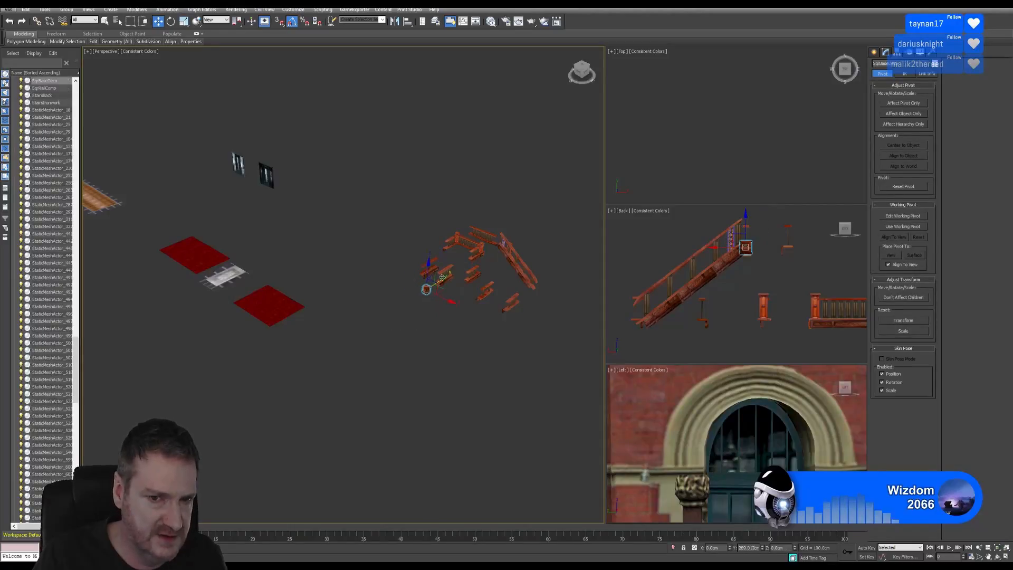
{"action": "left_click", "coordinate": [309, 259]}
Save the 3ds Max scene with the regrouped railing pieces
{"action": "middle_click_drag", "start_coordinate": [287, 260], "coordinate": [348, 276]}
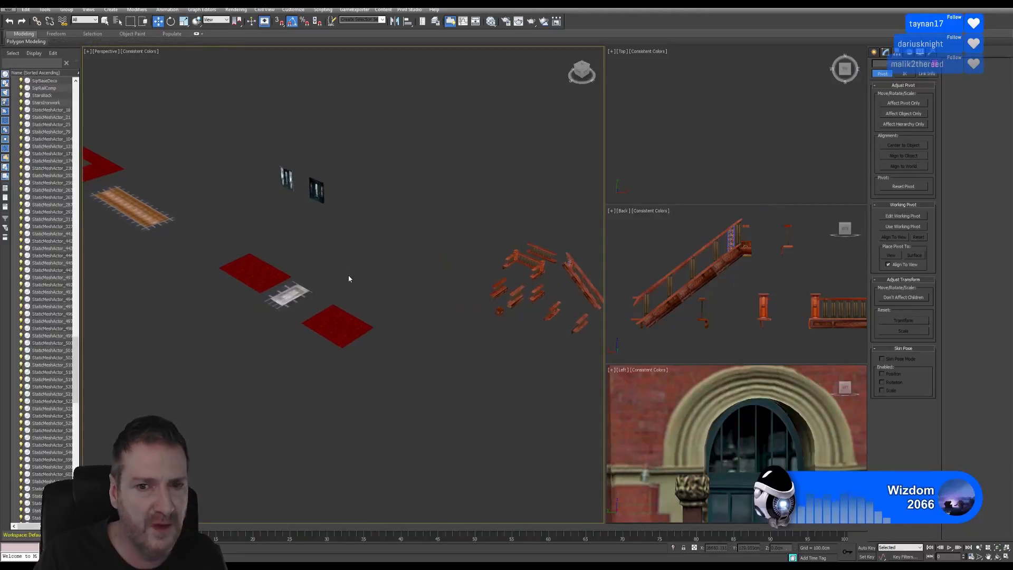
{"action": "scroll", "coordinate": [345, 275], "scroll_direction": "down", "scroll_amount": 2}
{"action": "middle_click_drag", "start_coordinate": [282, 250], "coordinate": [319, 270]}
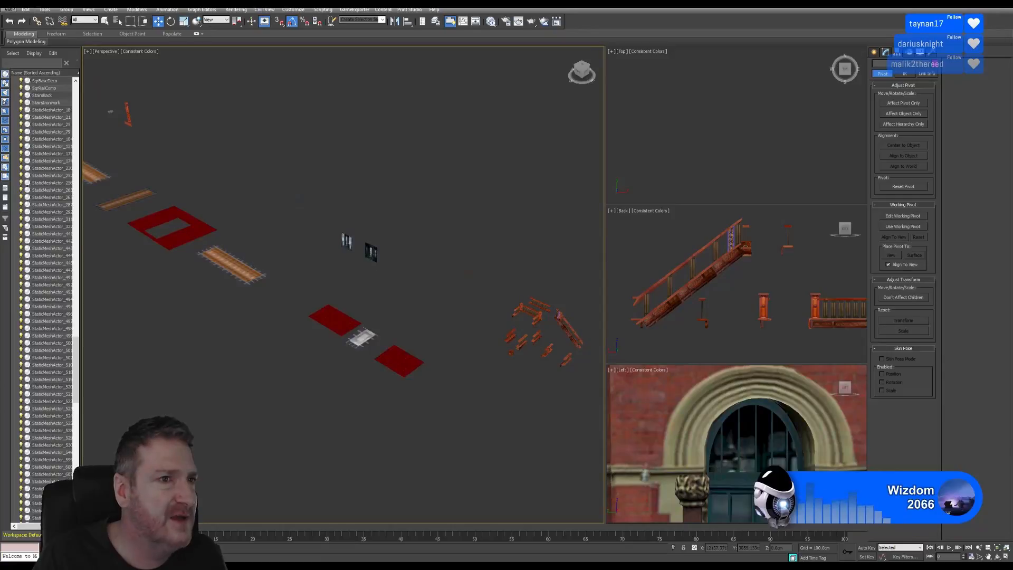
{"action": "left_click", "coordinate": [8, 9]}
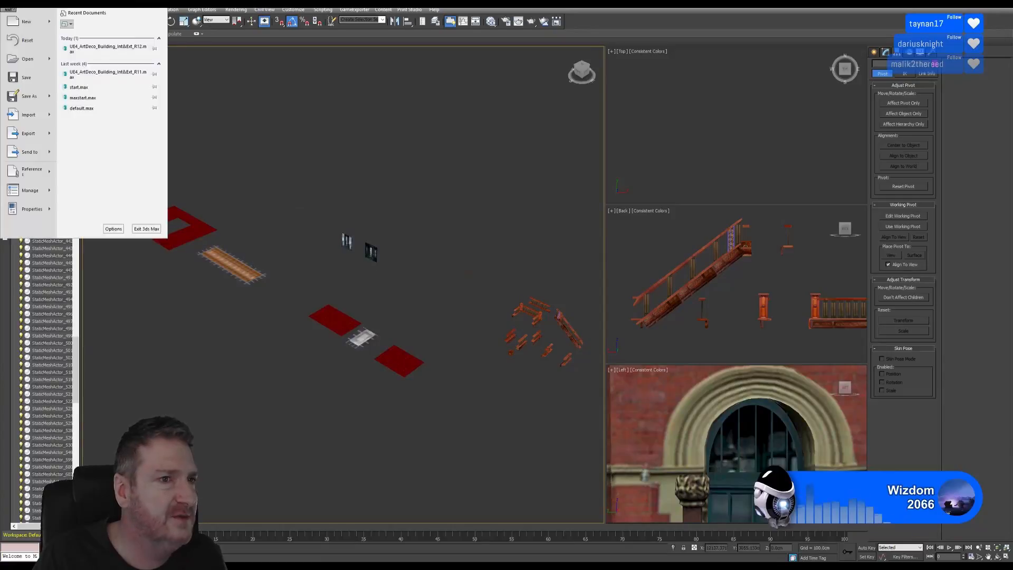
{"action": "left_click", "coordinate": [22, 82]}
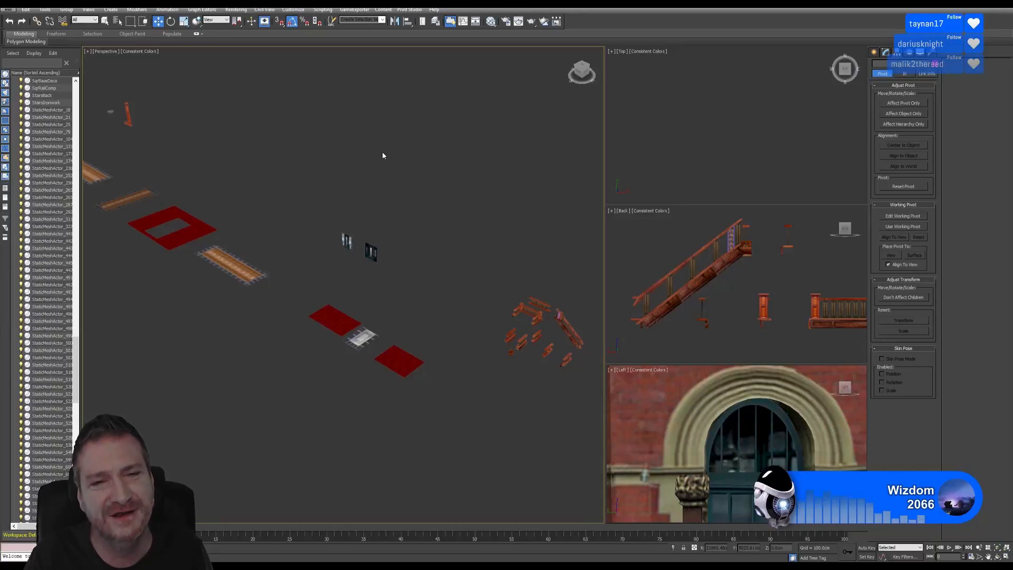
Look over the row of separate kit pieces, from the red carpets back to the brick building
{"action": "middle_click_drag", "start_coordinate": [296, 248], "coordinate": [593, 291]}
{"action": "scroll", "coordinate": [313, 257], "scroll_direction": "down", "scroll_amount": 3}
{"action": "middle_click_drag", "start_coordinate": [224, 204], "coordinate": [498, 286]}
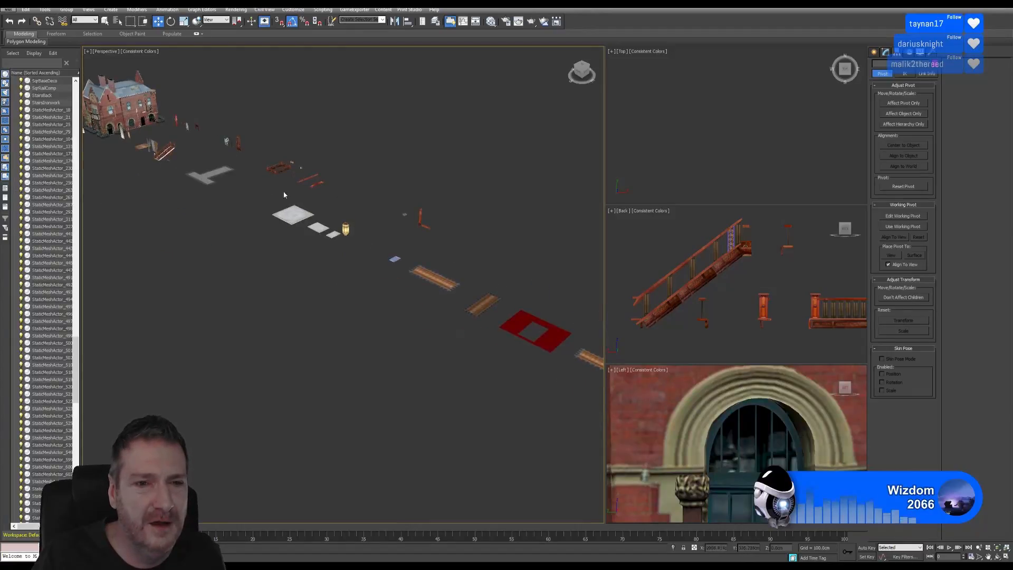
{"action": "scroll", "coordinate": [306, 204], "scroll_direction": "up", "scroll_amount": 3}
{"action": "middle_click_drag", "start_coordinate": [299, 205], "coordinate": [363, 226]}
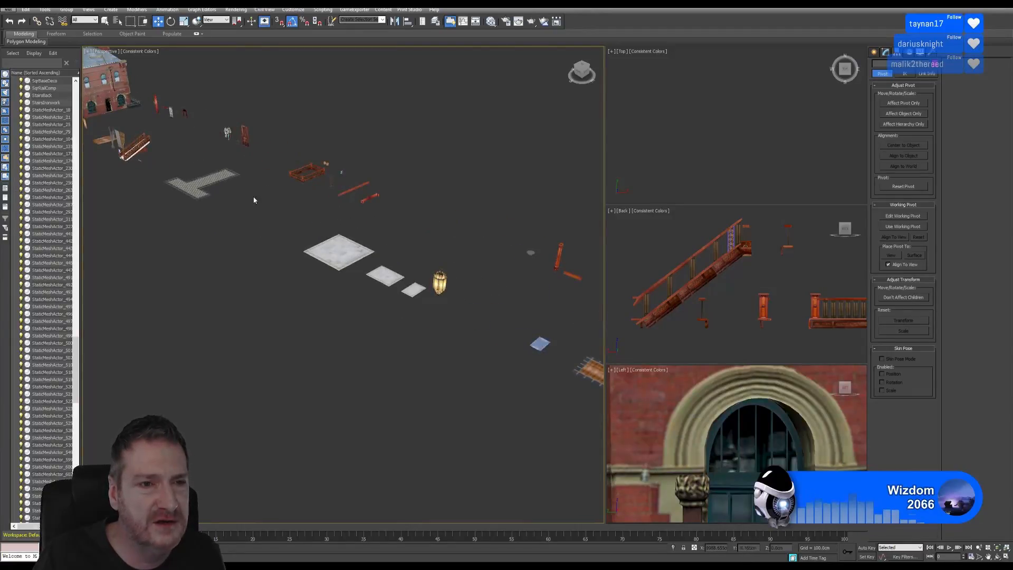
{"action": "middle_click_drag", "start_coordinate": [253, 200], "coordinate": [451, 262]}
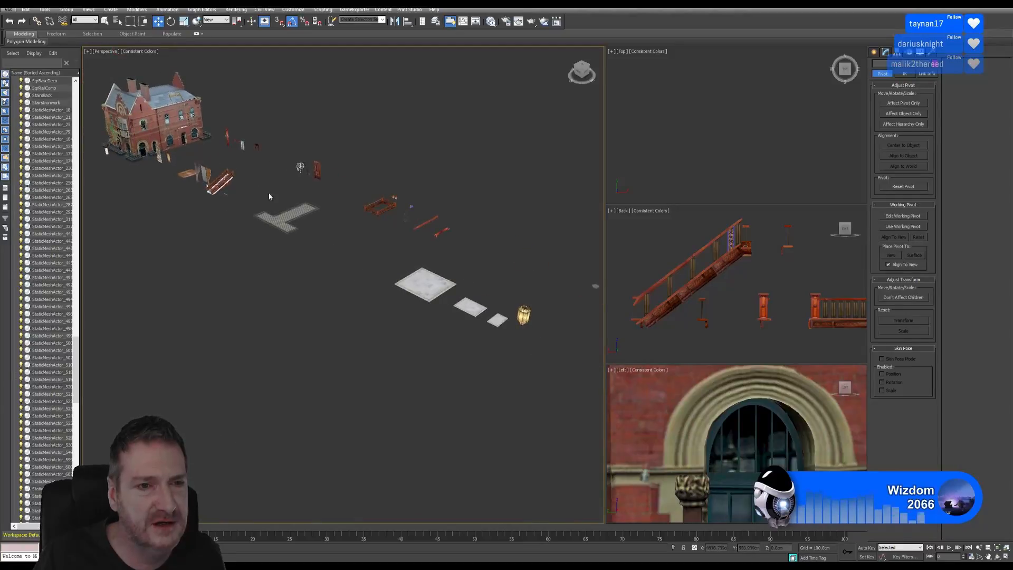
{"action": "middle_click_drag", "start_coordinate": [269, 196], "coordinate": [319, 218]}
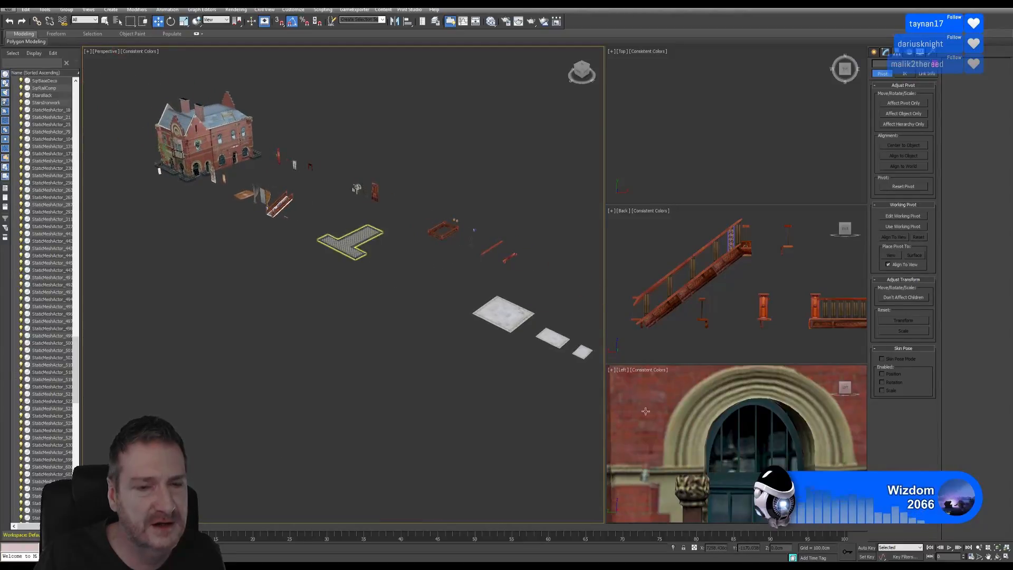
Examine the wooden floor panels and the red carpet section with the rectangular opening from a lower angle
{"action": "left_click", "coordinate": [997, 558]}
{"action": "left_click_drag", "start_coordinate": [381, 339], "coordinate": [254, 308]}
{"action": "scroll", "coordinate": [448, 327], "scroll_direction": "up", "scroll_amount": 5}
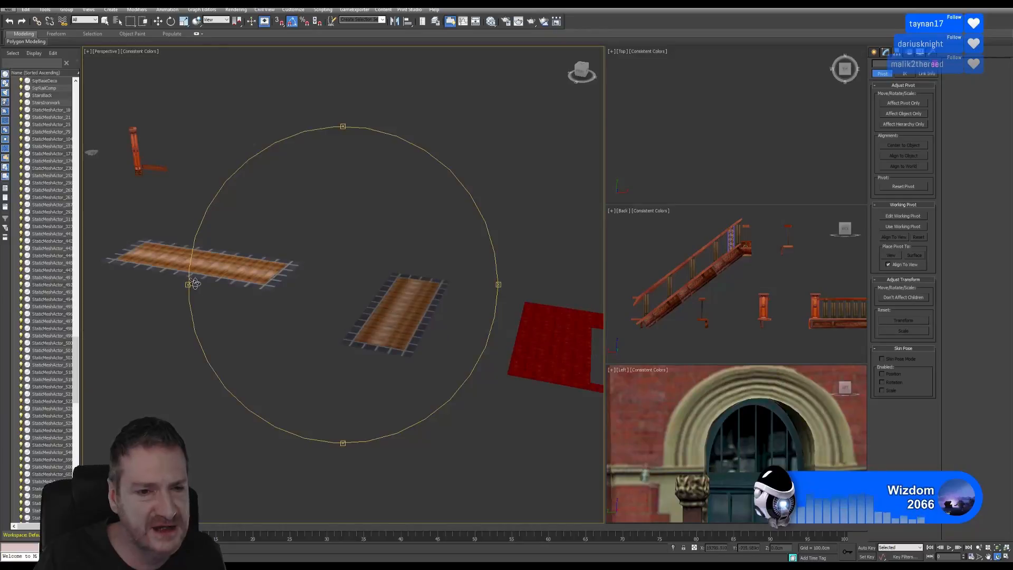
{"action": "left_click_drag", "start_coordinate": [501, 338], "coordinate": [312, 310]}
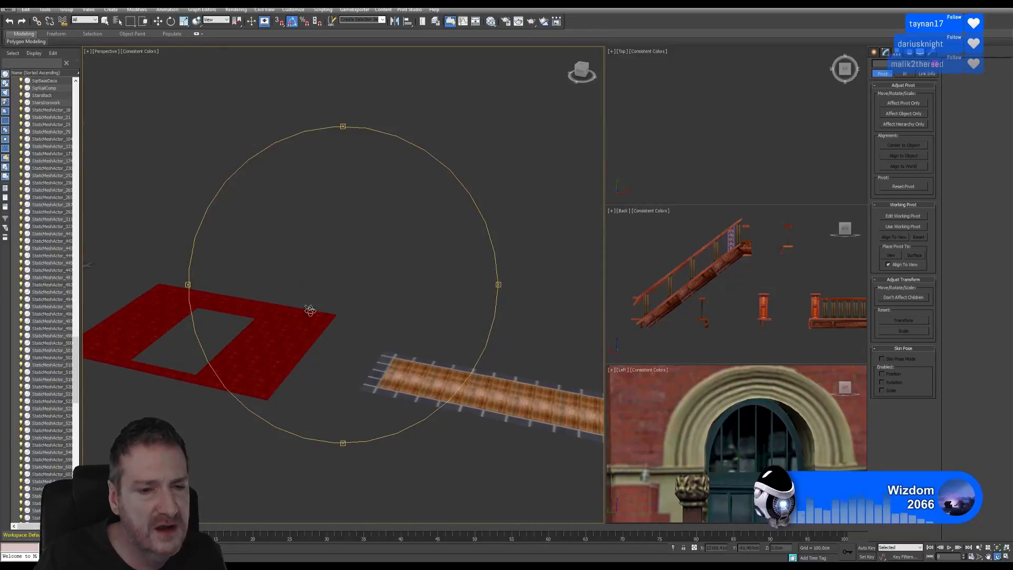
{"action": "left_click_drag", "start_coordinate": [345, 350], "coordinate": [331, 336]}
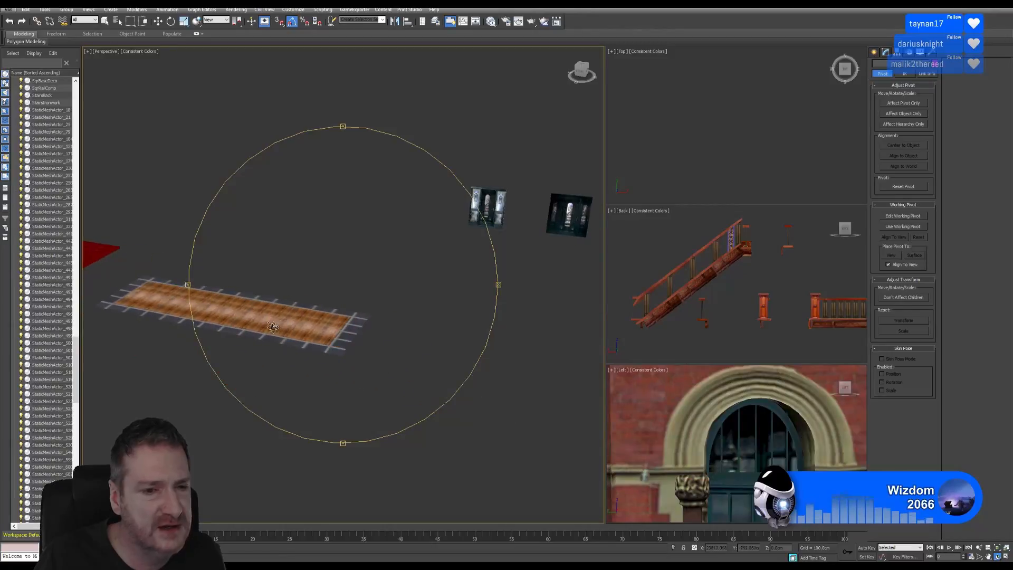
{"action": "left_click_drag", "start_coordinate": [218, 326], "coordinate": [331, 333]}
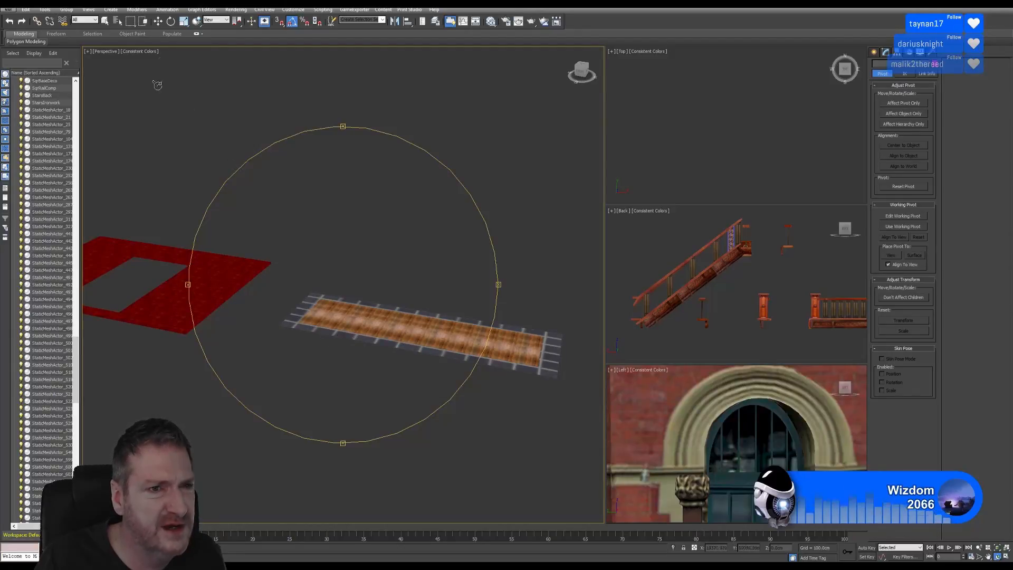
Inspect the glowing Art Deco chandelier up close, the blue-carpeted staircase, and the curtains beside the building
{"action": "mouse_move", "coordinate": [287, 280]}
{"action": "middle_mouse_down"}
{"action": "mouse_move", "coordinate": [595, 349]}
{"action": "mouse_move", "coordinate": [559, 300]}
{"action": "mouse_move", "coordinate": [329, 304]}
{"action": "middle_mouse_up"}
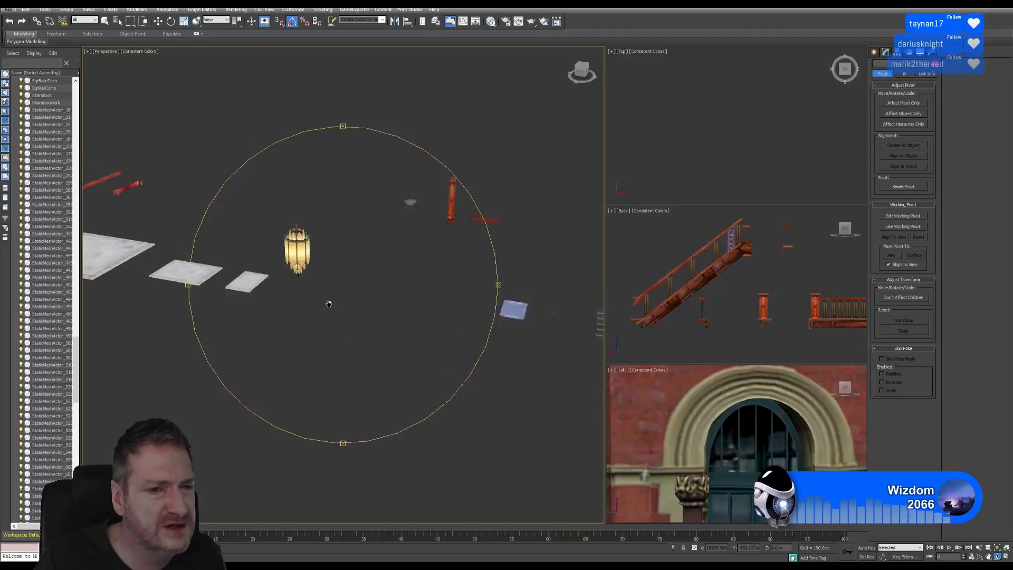
{"action": "middle_click_drag", "start_coordinate": [250, 283], "coordinate": [361, 307]}
{"action": "scroll", "coordinate": [409, 282], "scroll_direction": "up", "scroll_amount": 5}
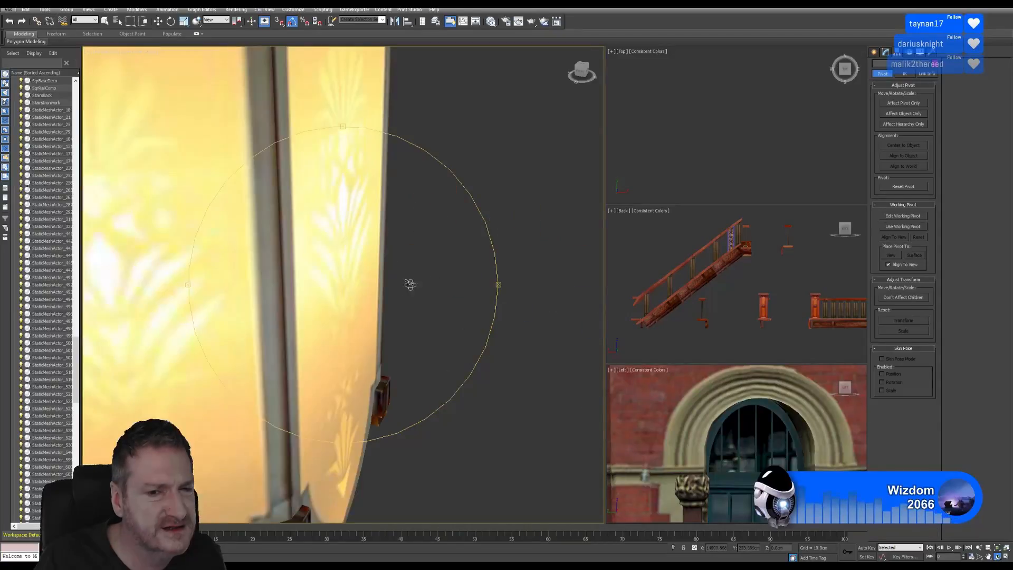
{"action": "scroll", "coordinate": [312, 287], "scroll_direction": "down", "scroll_amount": 5}
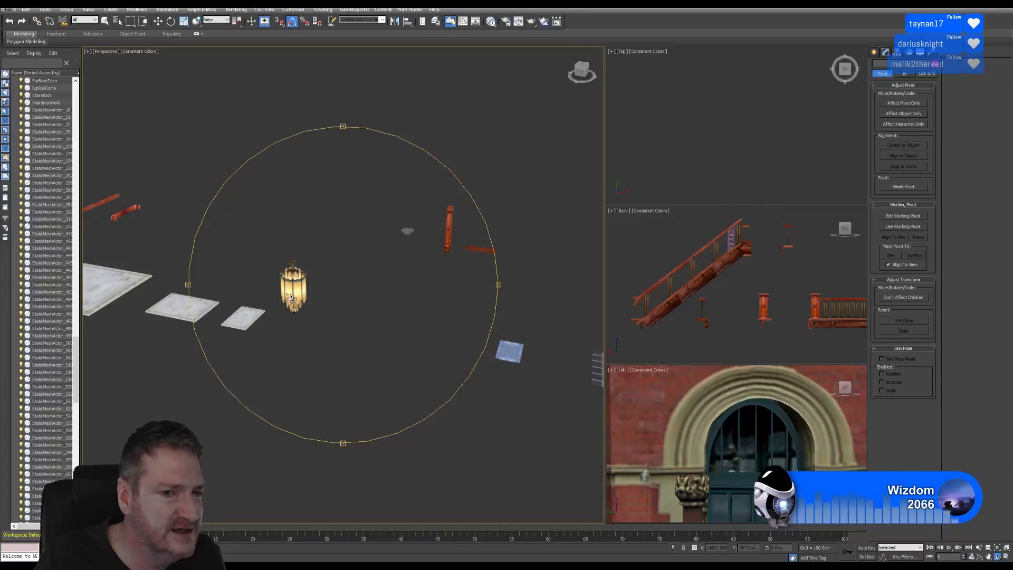
{"action": "middle_click_drag", "start_coordinate": [259, 285], "coordinate": [380, 278]}
{"action": "middle_click_drag", "start_coordinate": [250, 257], "coordinate": [284, 264]}
{"action": "scroll", "coordinate": [400, 258], "scroll_direction": "up", "scroll_amount": 2}
{"action": "scroll", "coordinate": [381, 250], "scroll_direction": "up", "scroll_amount": 3}
{"action": "scroll", "coordinate": [310, 239], "scroll_direction": "down", "scroll_amount": 3}
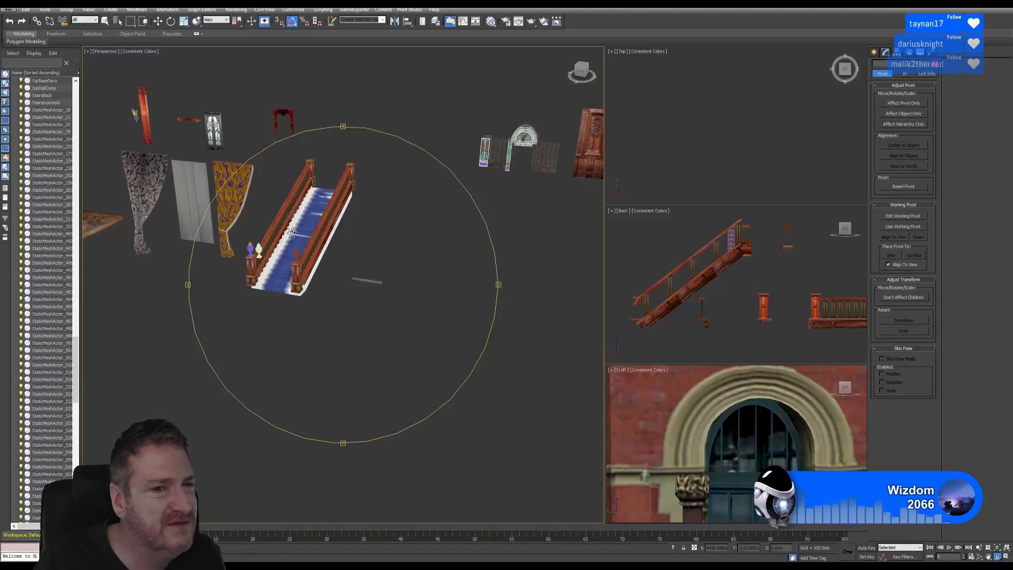
{"action": "middle_click_drag", "start_coordinate": [263, 251], "coordinate": [315, 279]}
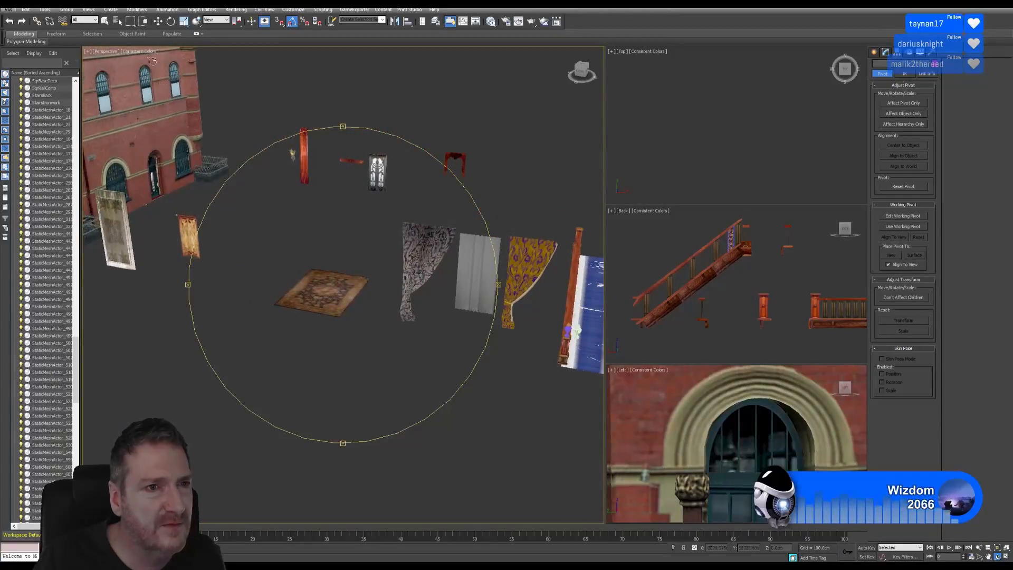
Select the patterned gold rug beside the curtains and examine its corner and woven pattern up close
{"action": "left_click", "coordinate": [105, 21]}
{"action": "left_click", "coordinate": [330, 284]}
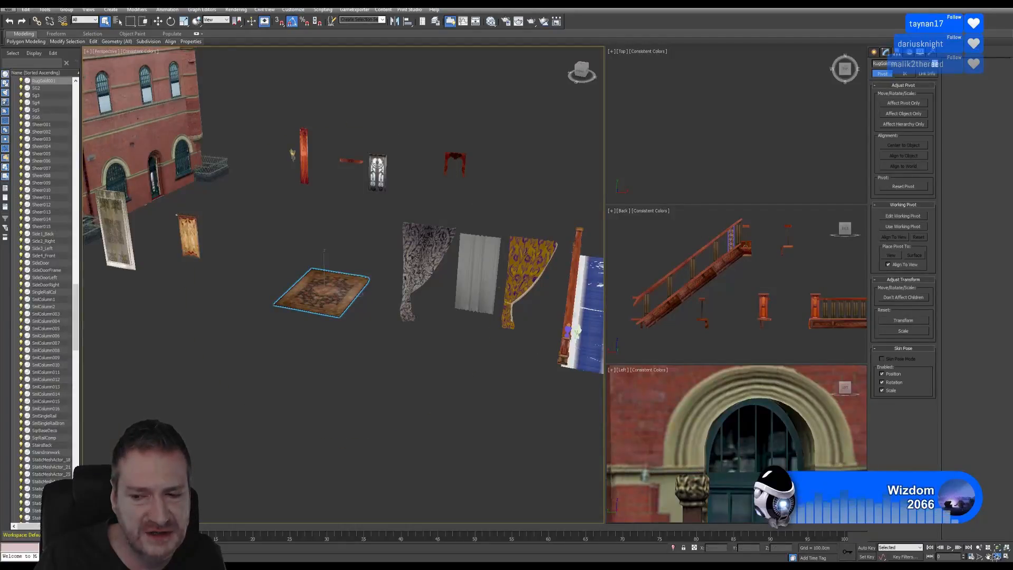
{"action": "left_click", "coordinate": [996, 557]}
{"action": "left_click_drag", "start_coordinate": [347, 328], "coordinate": [344, 340]}
{"action": "scroll", "coordinate": [330, 300], "scroll_direction": "up", "scroll_amount": 5}
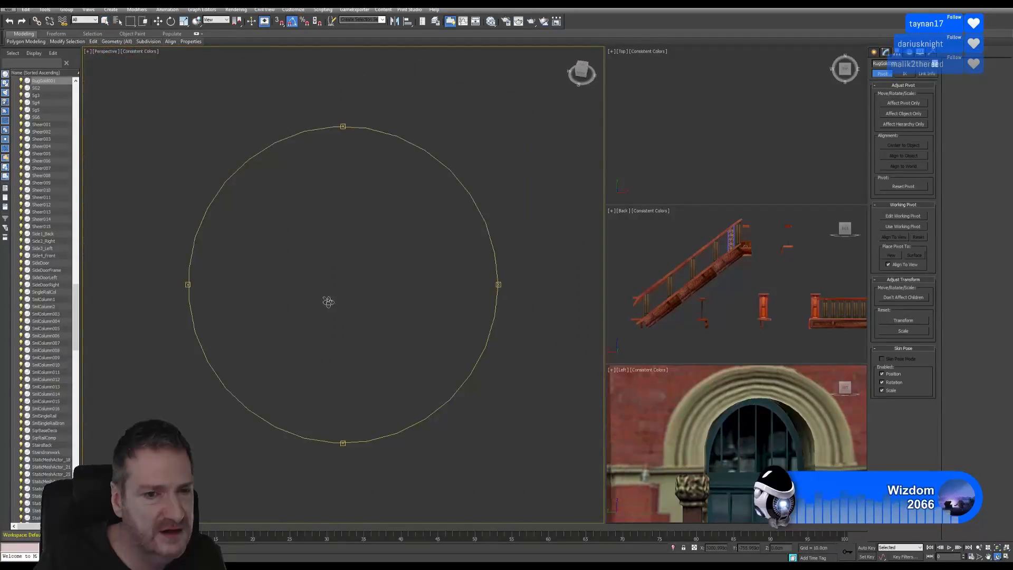
{"action": "scroll", "coordinate": [328, 301], "scroll_direction": "down", "scroll_amount": 1}
{"action": "mouse_move", "coordinate": [265, 312]}
{"action": "middle_mouse_down"}
{"action": "mouse_move", "coordinate": [453, 261]}
{"action": "mouse_move", "coordinate": [260, 312]}
{"action": "middle_mouse_up"}
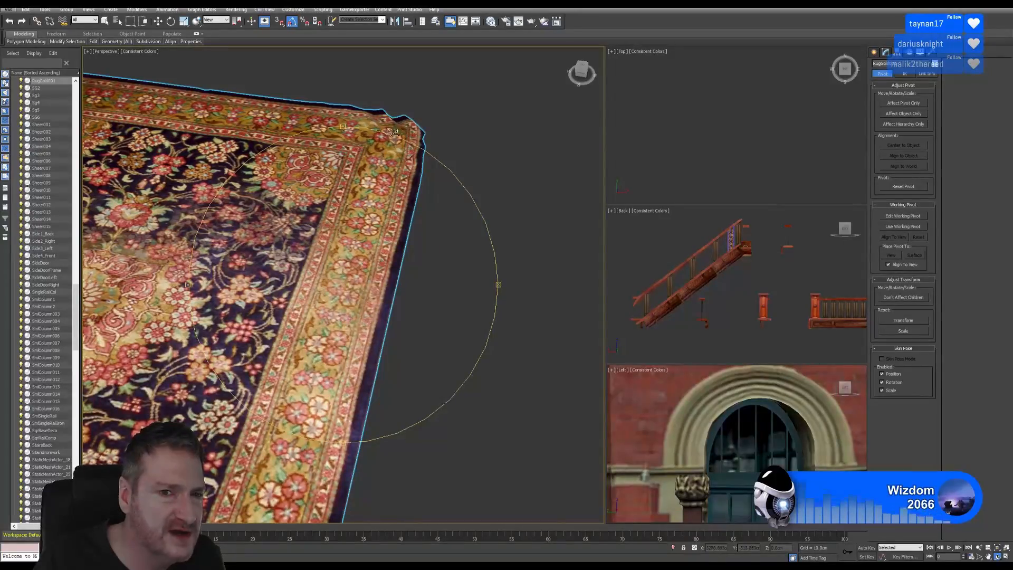
Examine the rug's border and uneven edges from close up and at a low angle
{"action": "scroll", "coordinate": [359, 197], "scroll_direction": "down", "scroll_amount": 5}
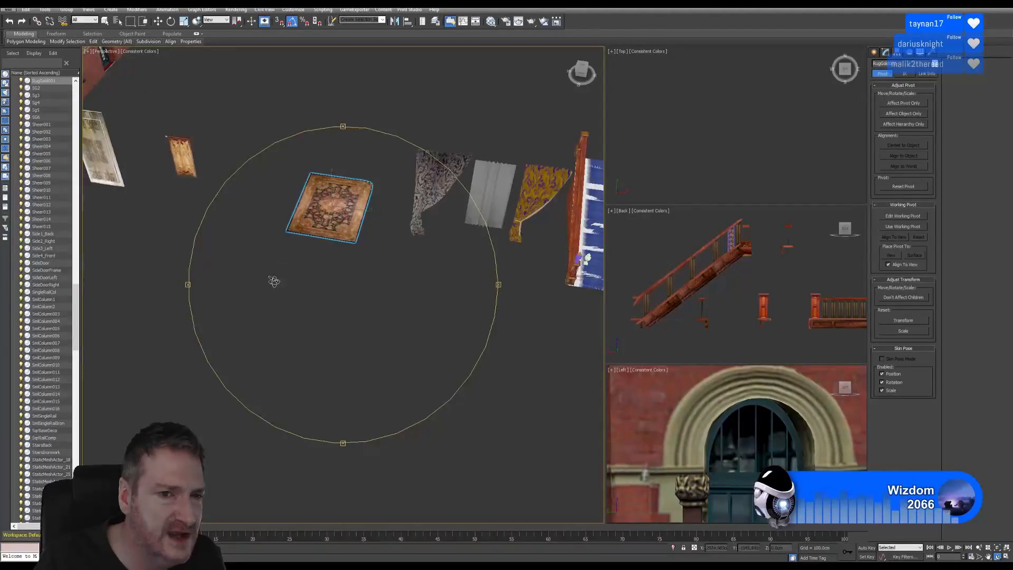
{"action": "scroll", "coordinate": [330, 236], "scroll_direction": "up", "scroll_amount": 8}
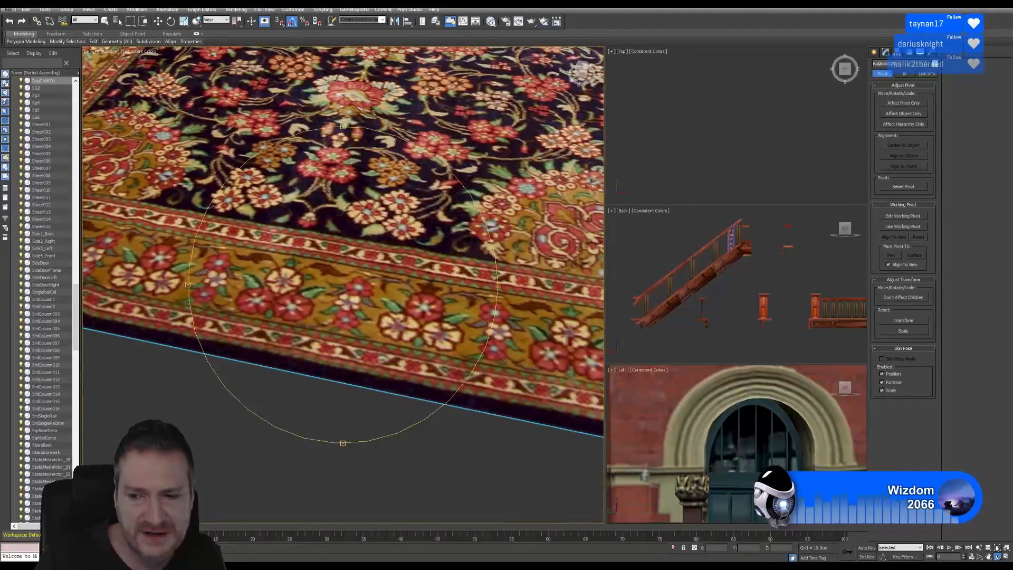
{"action": "left_click", "coordinate": [997, 548]}
{"action": "left_click_drag", "start_coordinate": [326, 282], "coordinate": [327, 263]}
{"action": "scroll", "coordinate": [281, 288], "scroll_direction": "up", "scroll_amount": 2}
{"action": "scroll", "coordinate": [269, 296], "scroll_direction": "up", "scroll_amount": 2}
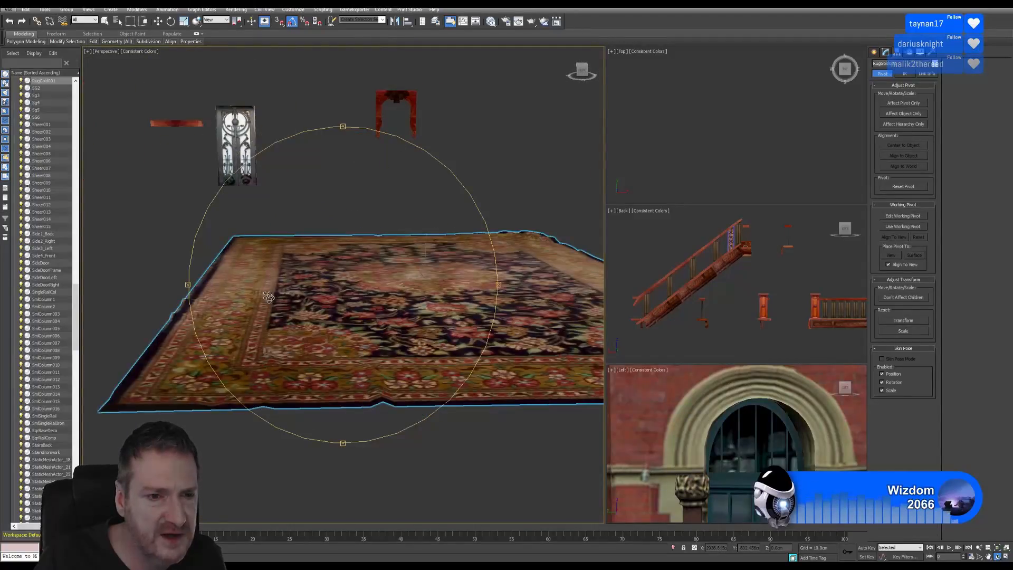
Examine the rug's border, woven pattern and thickness from low and close angles, finishing with a view of the whole rug
{"action": "middle_click_drag", "start_coordinate": [192, 314], "coordinate": [228, 305]}
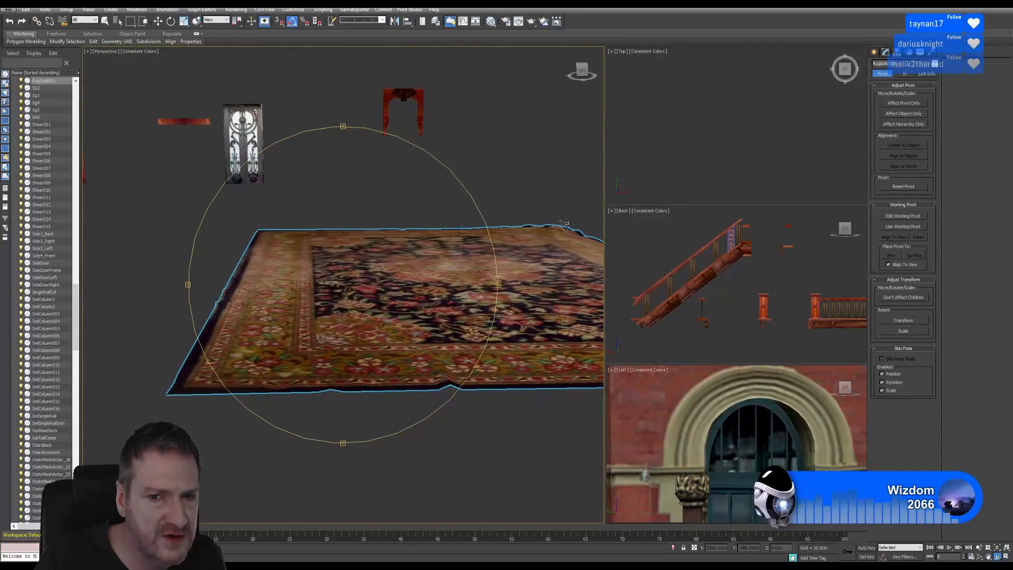
{"action": "scroll", "coordinate": [230, 300], "scroll_direction": "up", "scroll_amount": 2}
{"action": "scroll", "coordinate": [216, 303], "scroll_direction": "up", "scroll_amount": 2}
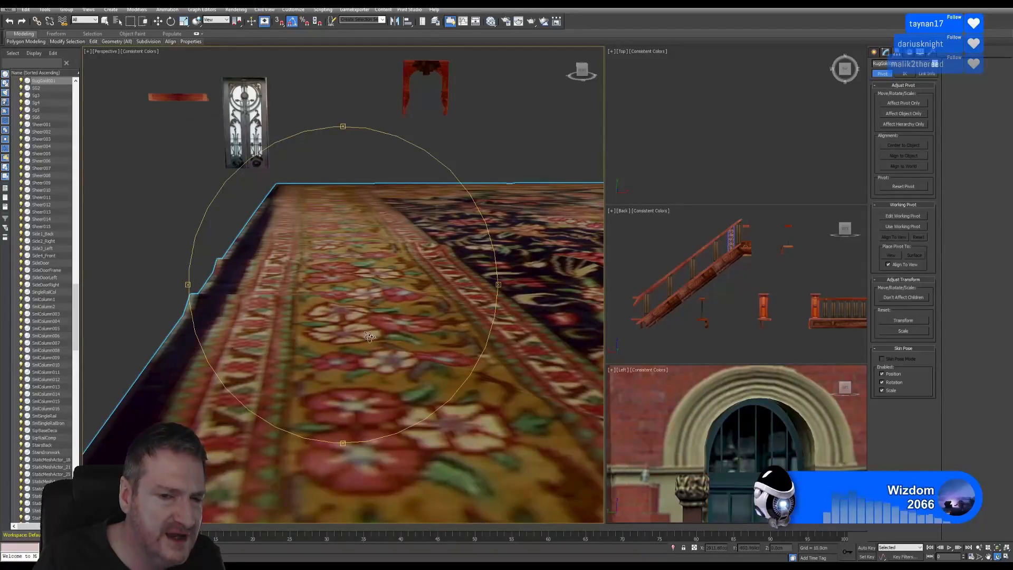
{"action": "left_click_drag", "start_coordinate": [369, 336], "coordinate": [361, 334]}
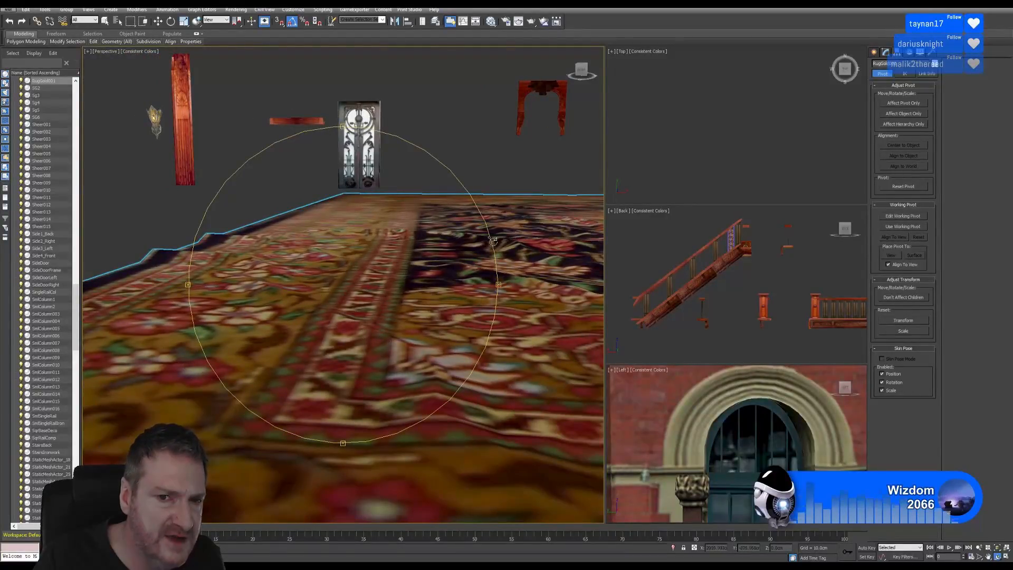
{"action": "left_click_drag", "start_coordinate": [423, 263], "coordinate": [411, 261]}
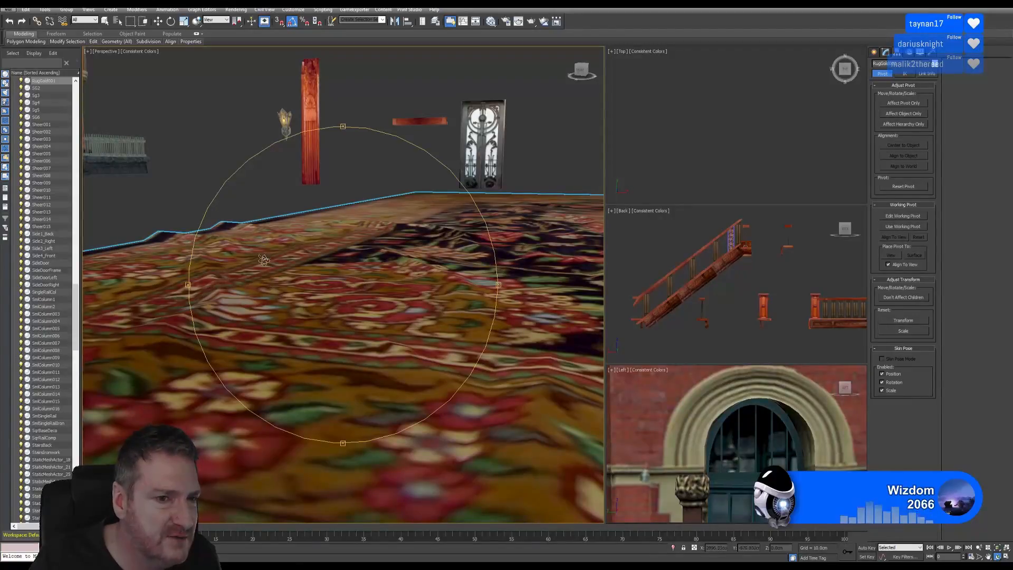
{"action": "left_click_drag", "start_coordinate": [389, 269], "coordinate": [373, 273]}
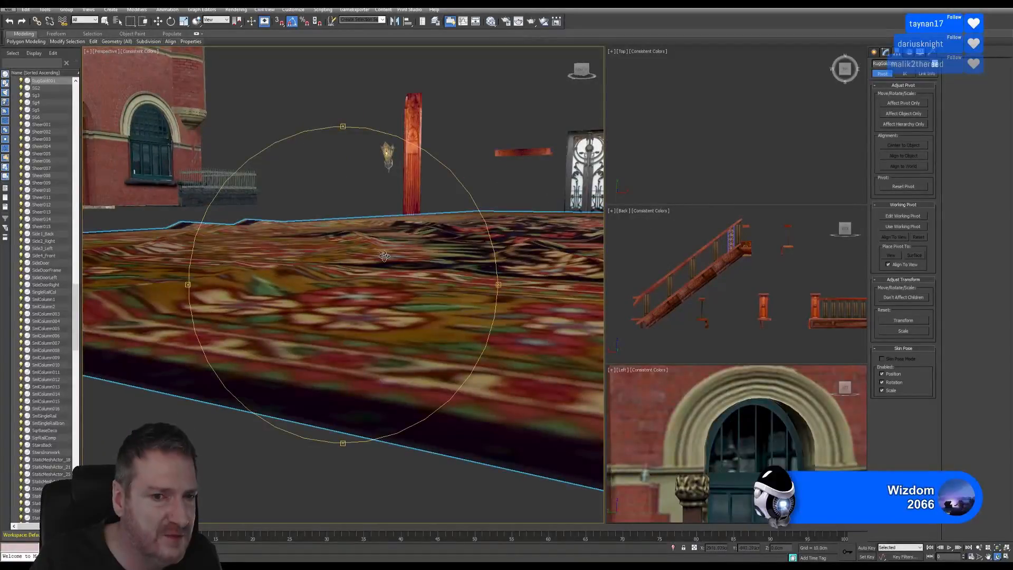
{"action": "left_click_drag", "start_coordinate": [310, 232], "coordinate": [291, 260]}
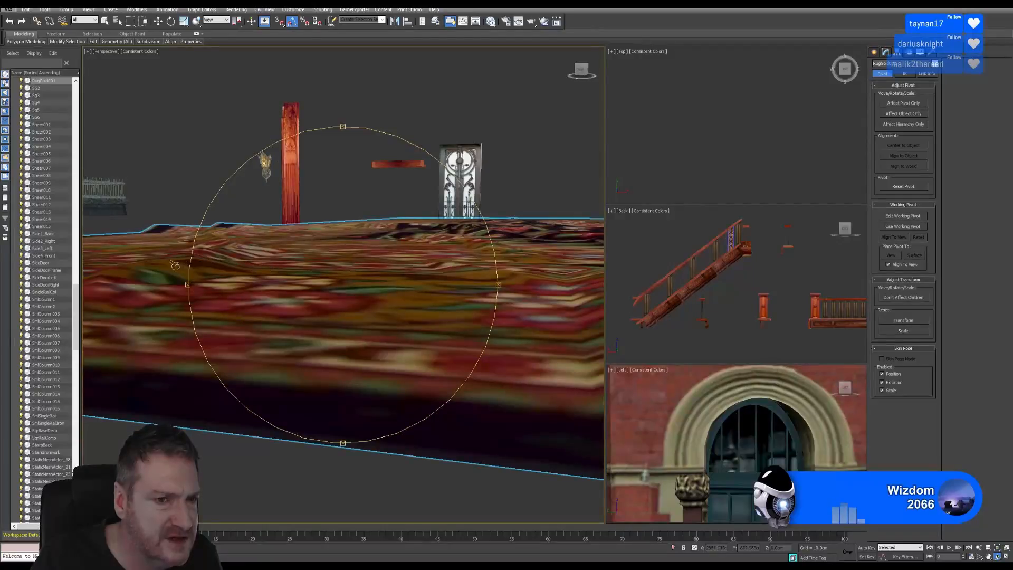
{"action": "left_click_drag", "start_coordinate": [288, 266], "coordinate": [324, 311]}
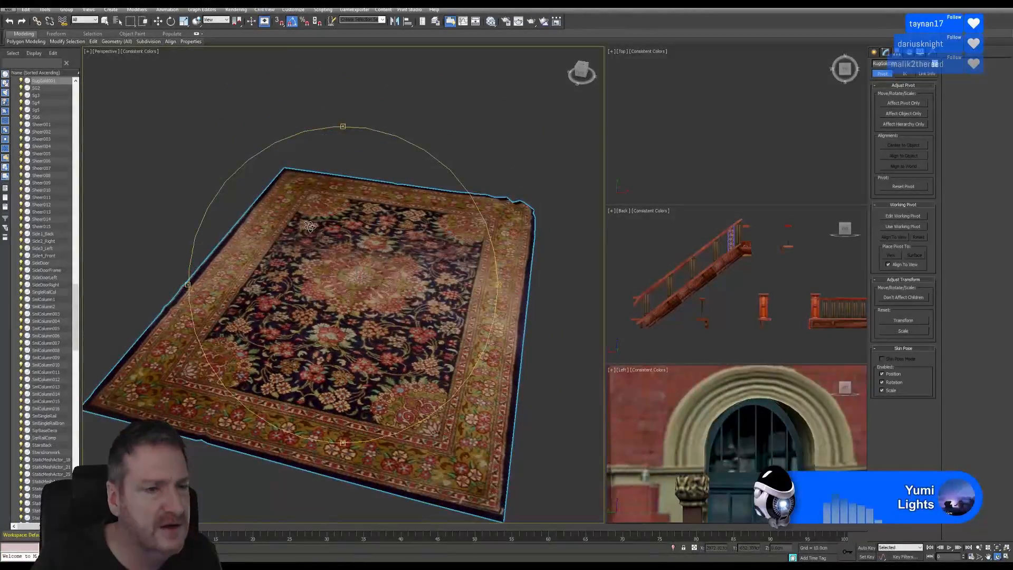
{"action": "left_click", "coordinate": [106, 23]}
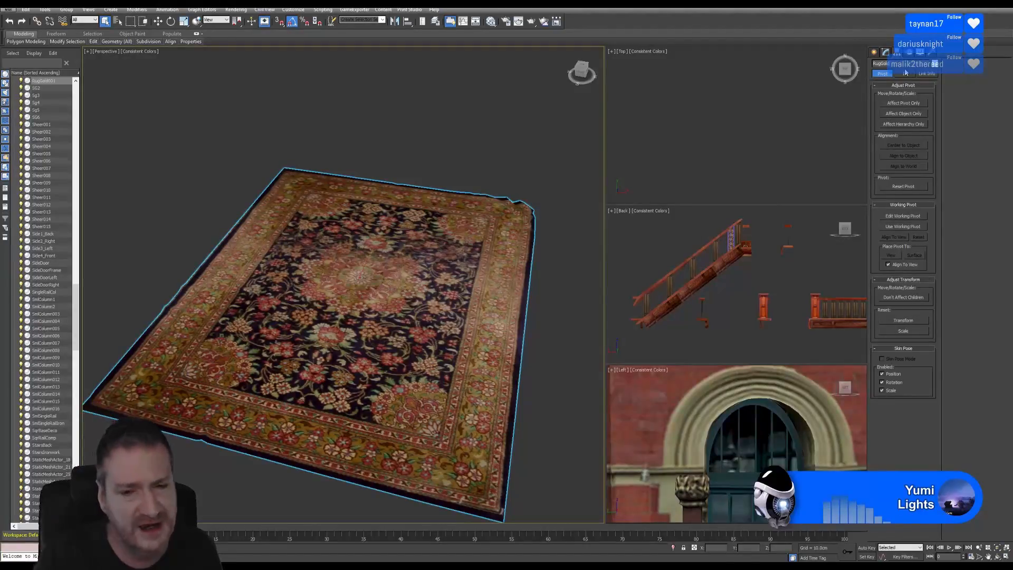
Rename the rug object to RugGold and display its pivot for editing
{"action": "scroll", "coordinate": [334, 300], "scroll_direction": "down", "scroll_amount": 8}
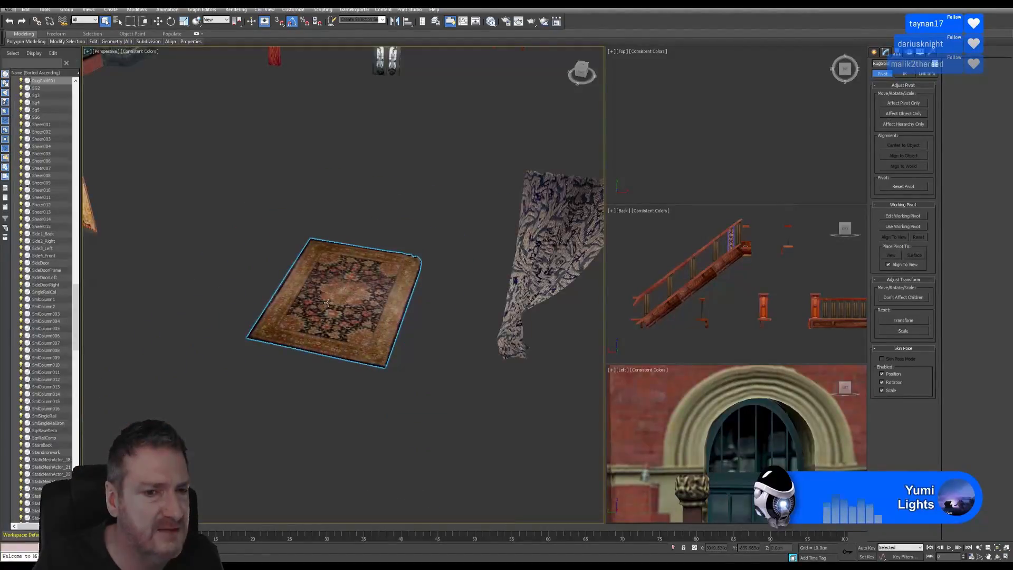
{"action": "scroll", "coordinate": [333, 301], "scroll_direction": "up", "scroll_amount": 8}
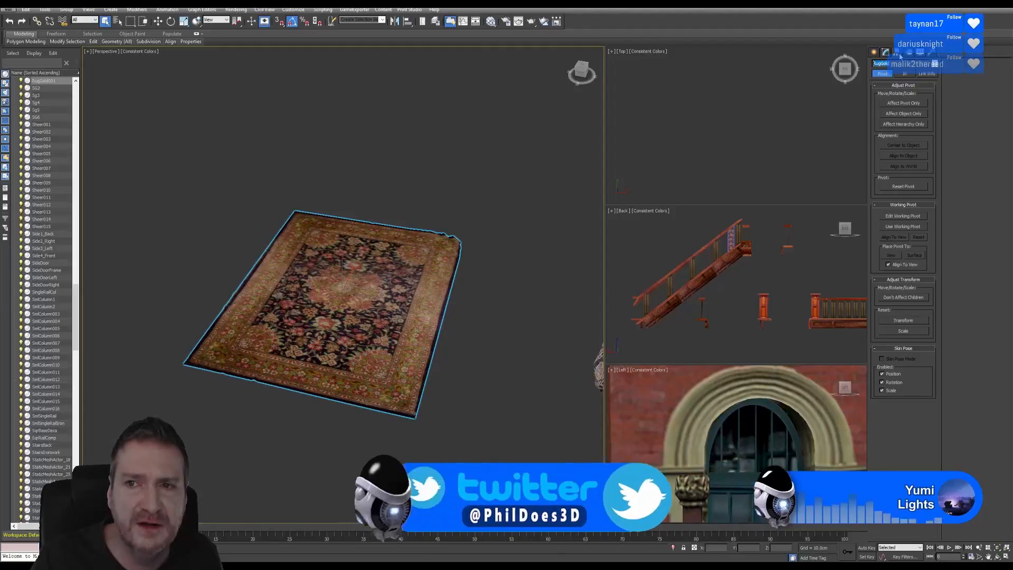
{"action": "left_click", "coordinate": [916, 103]}
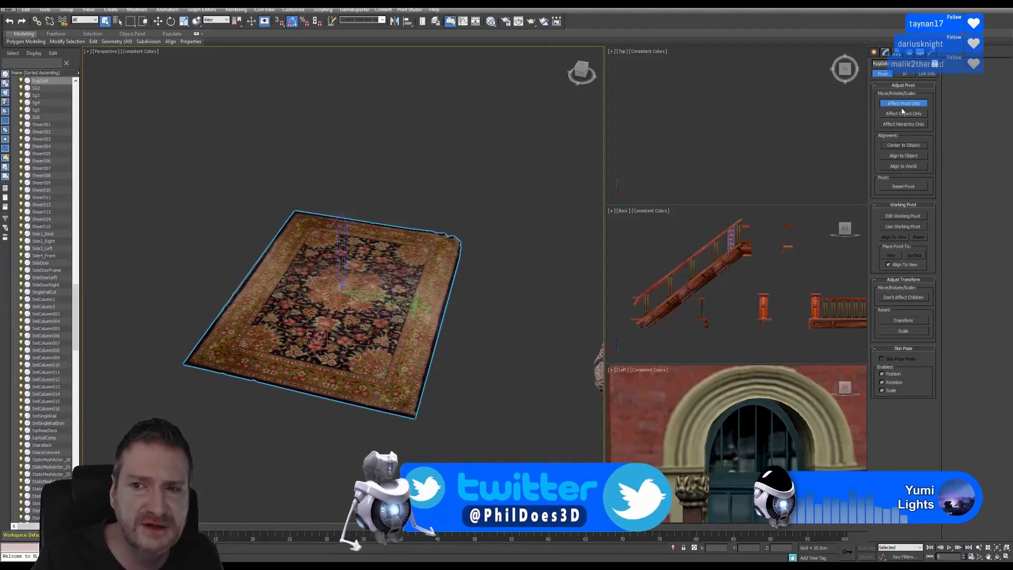
Reset the rug's transform with Reset XForm and collapse its whole modifier stack
{"action": "left_click", "coordinate": [931, 52]}
{"action": "left_click", "coordinate": [902, 151]}
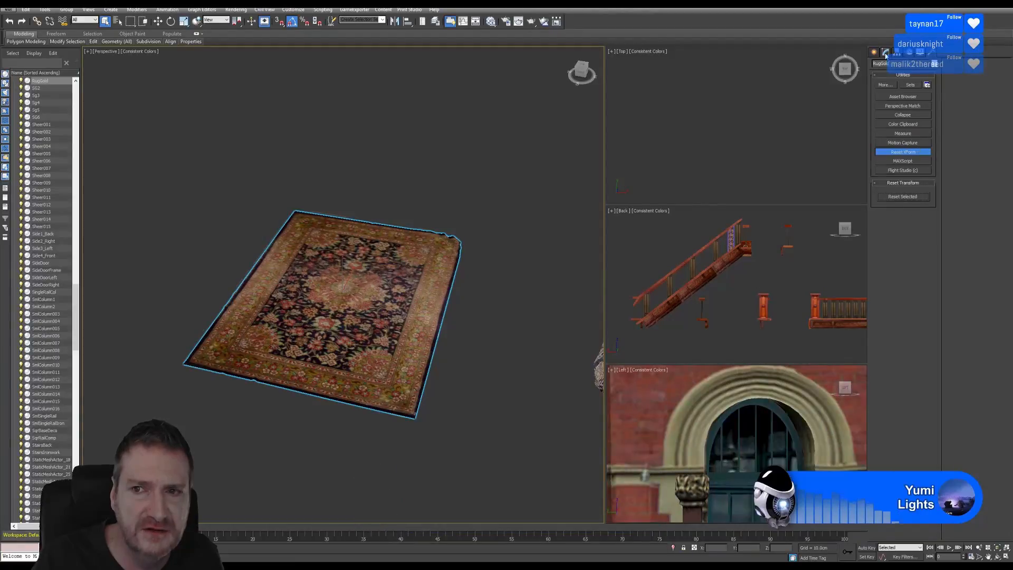
{"action": "left_click", "coordinate": [902, 196]}
{"action": "right_click", "coordinate": [898, 201]}
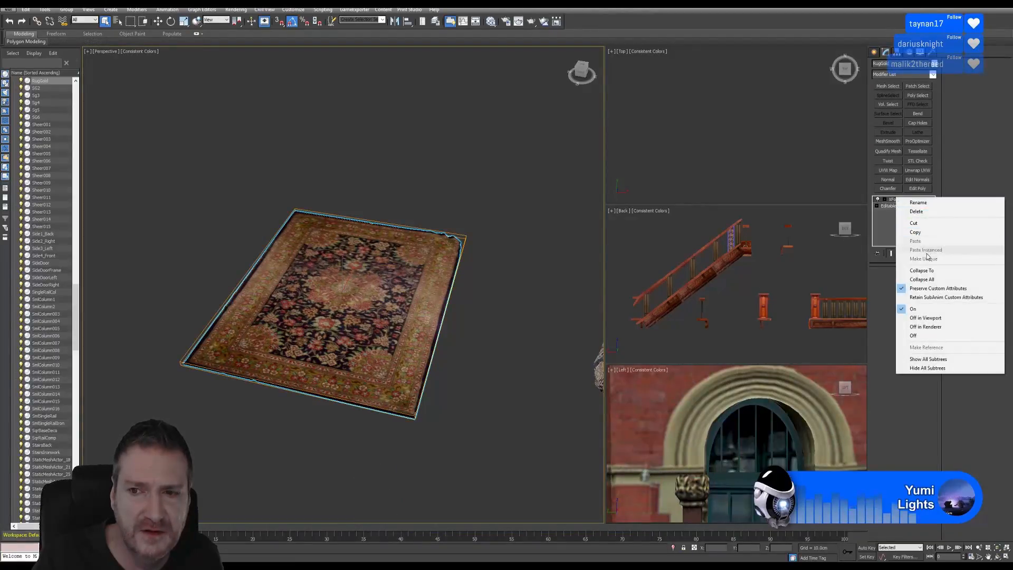
{"action": "left_click", "coordinate": [928, 279]}
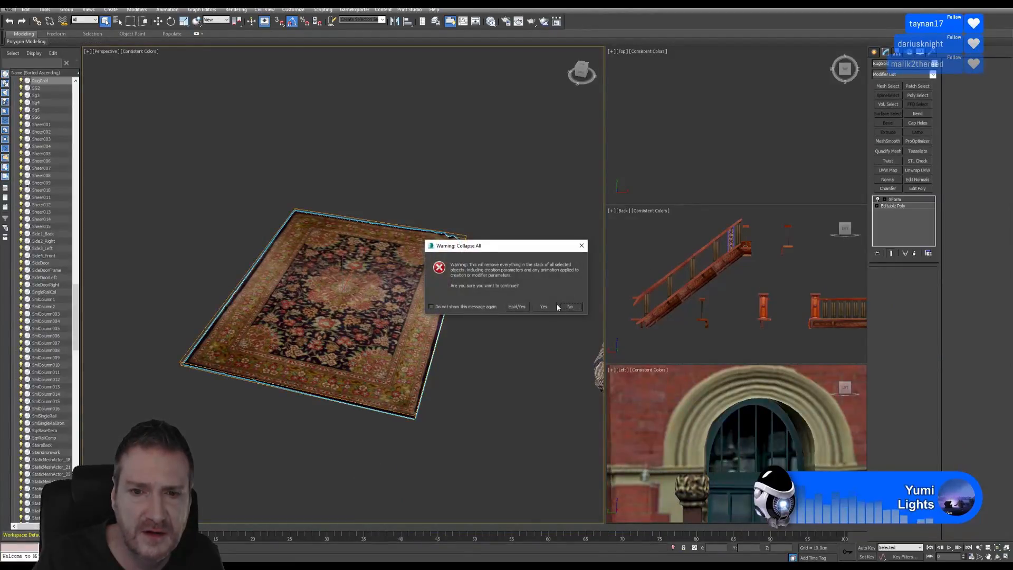
{"action": "left_click", "coordinate": [547, 308]}
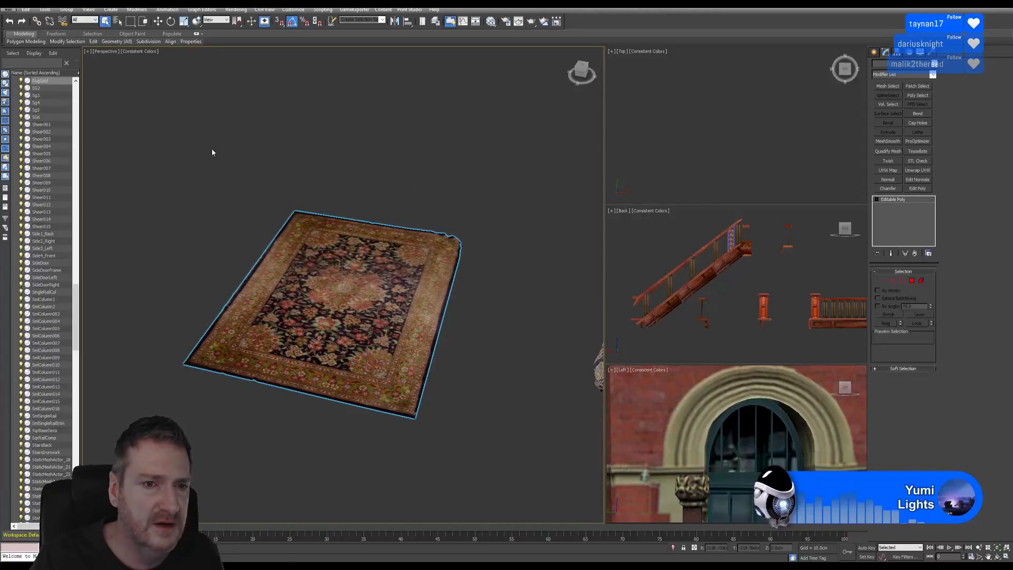
Start exporting only the selected rug and create a folder named RugGold inside the Exports folder
{"action": "left_click", "coordinate": [8, 9]}
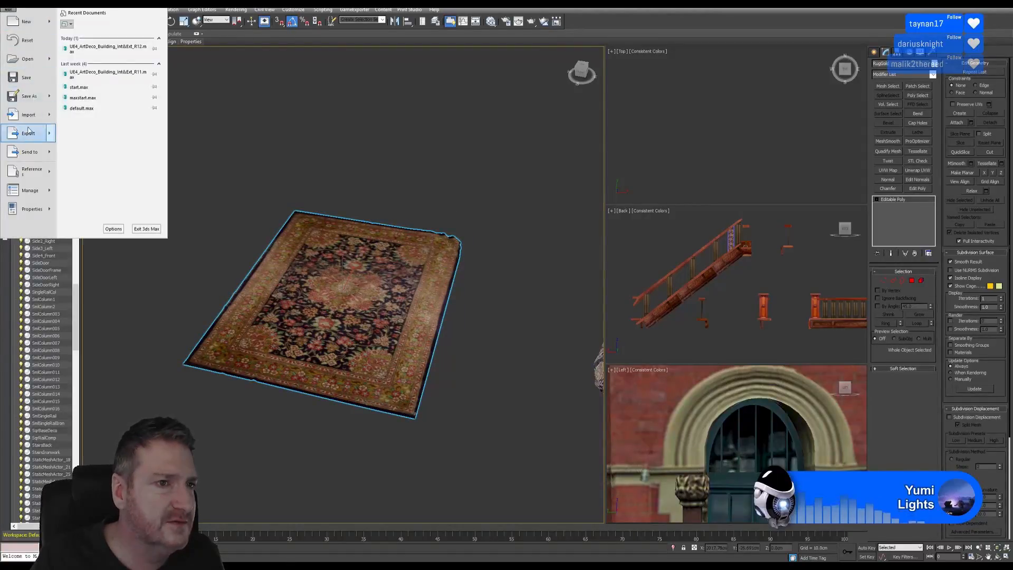
{"action": "mouse_move", "coordinate": [41, 136]}
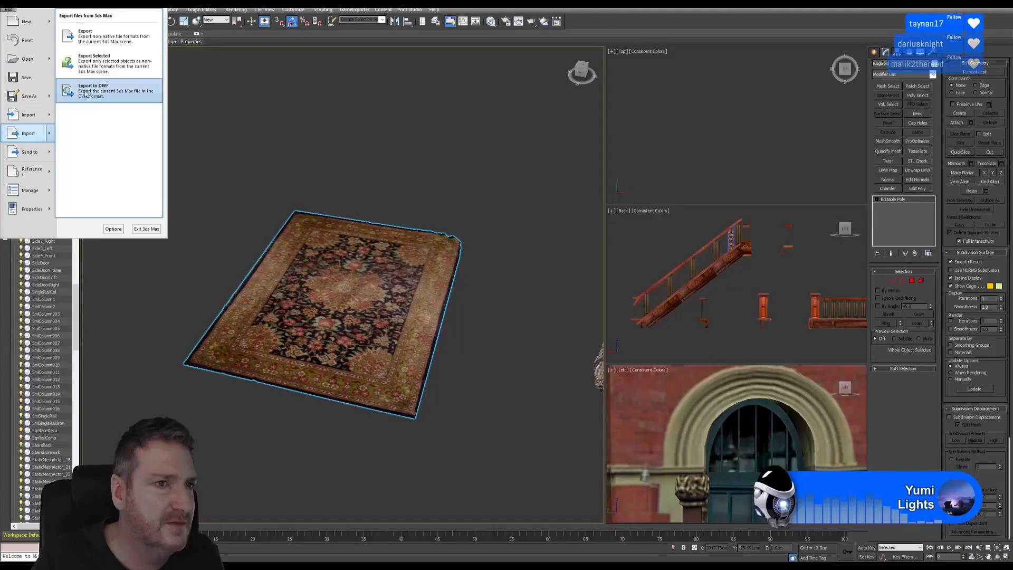
{"action": "left_click", "coordinate": [88, 70]}
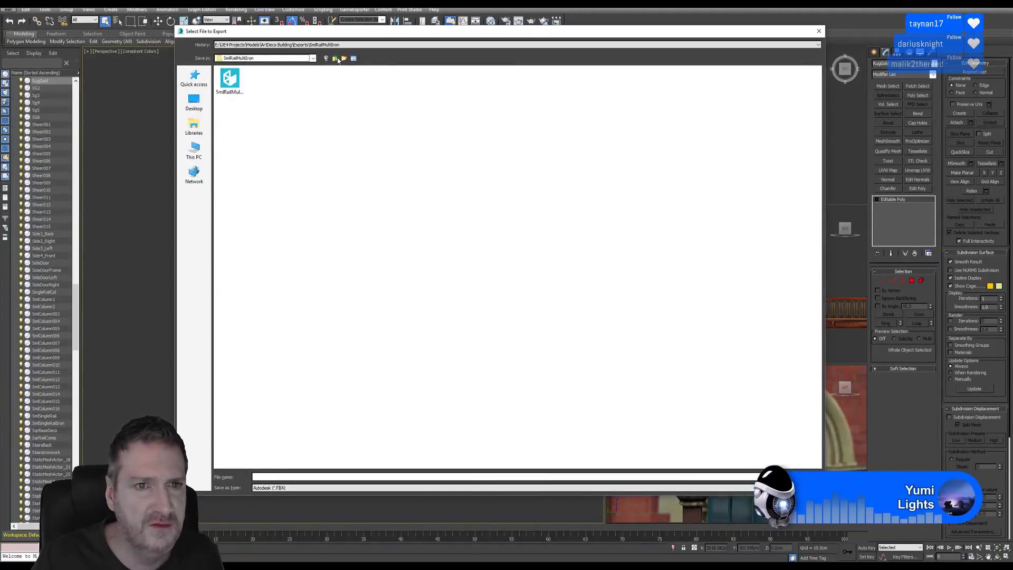
{"action": "left_click", "coordinate": [335, 58]}
{"action": "right_click", "coordinate": [425, 208]}
{"action": "mouse_move", "coordinate": [461, 293]}
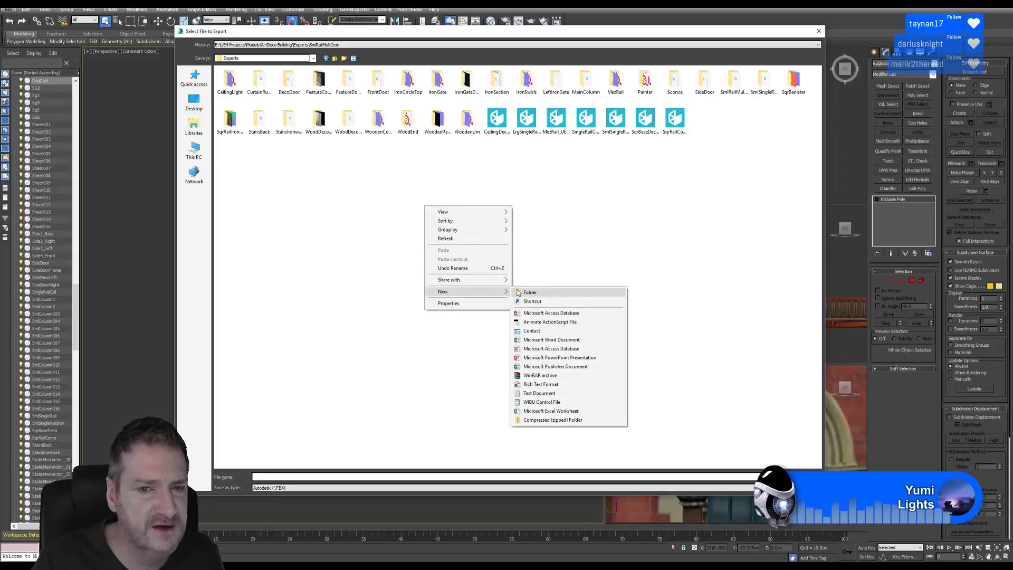
{"action": "left_click", "coordinate": [518, 290]}
{"action": "type", "text": "RugGold"}
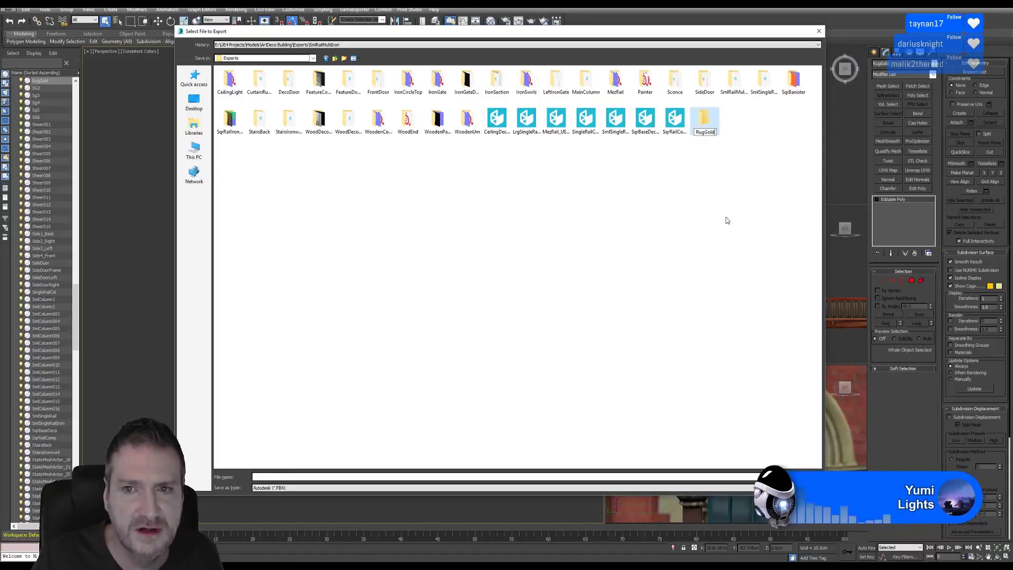
{"action": "key", "text": "Return"}
Export the rug into the RugGold folder as an FBX file named RugGold, using the Painter To UE4 preset
{"action": "double_click", "coordinate": [704, 120]}
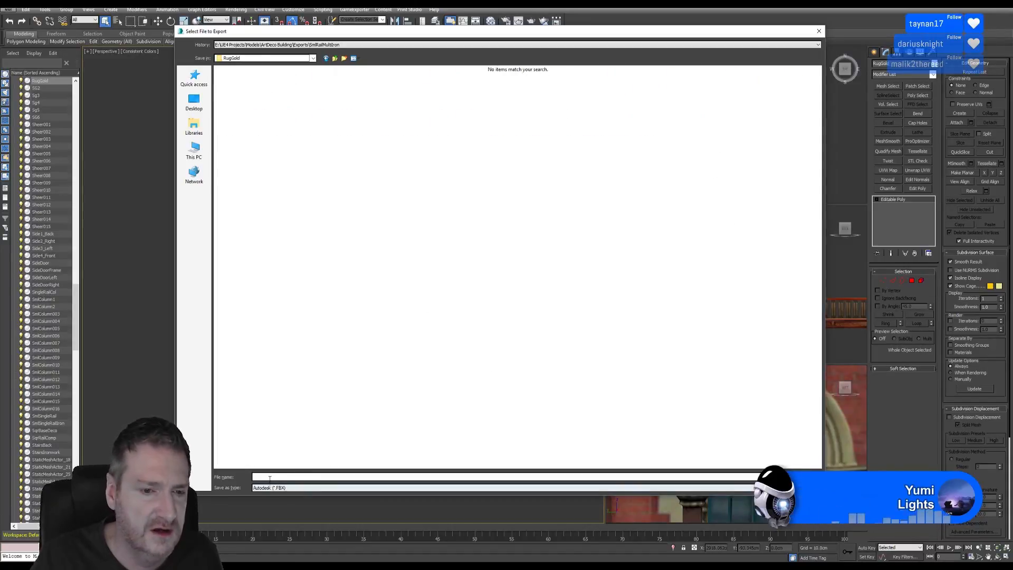
{"action": "type", "text": "RugGold"}
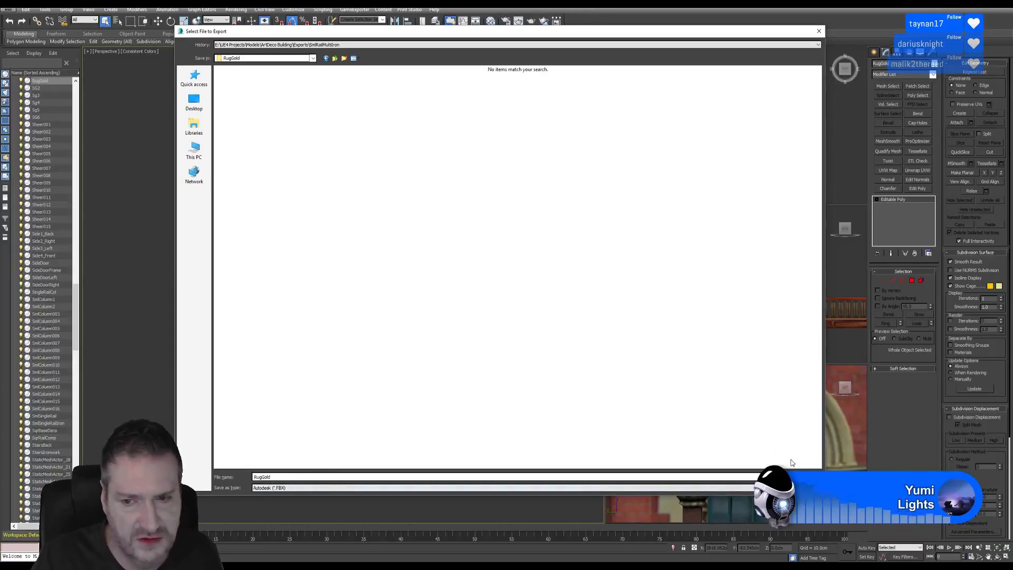
{"action": "left_click", "coordinate": [795, 477]}
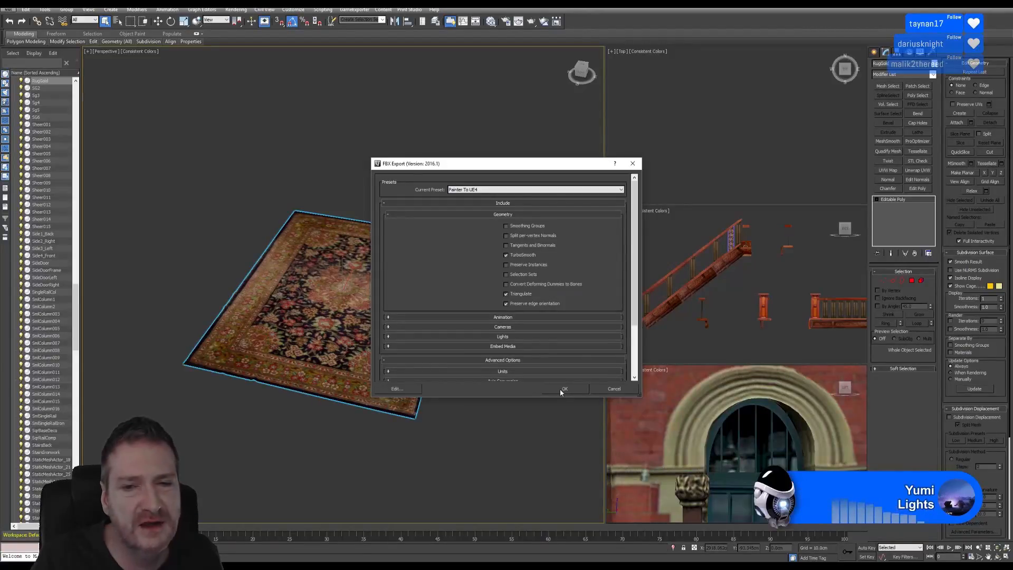
{"action": "left_click", "coordinate": [561, 390]}
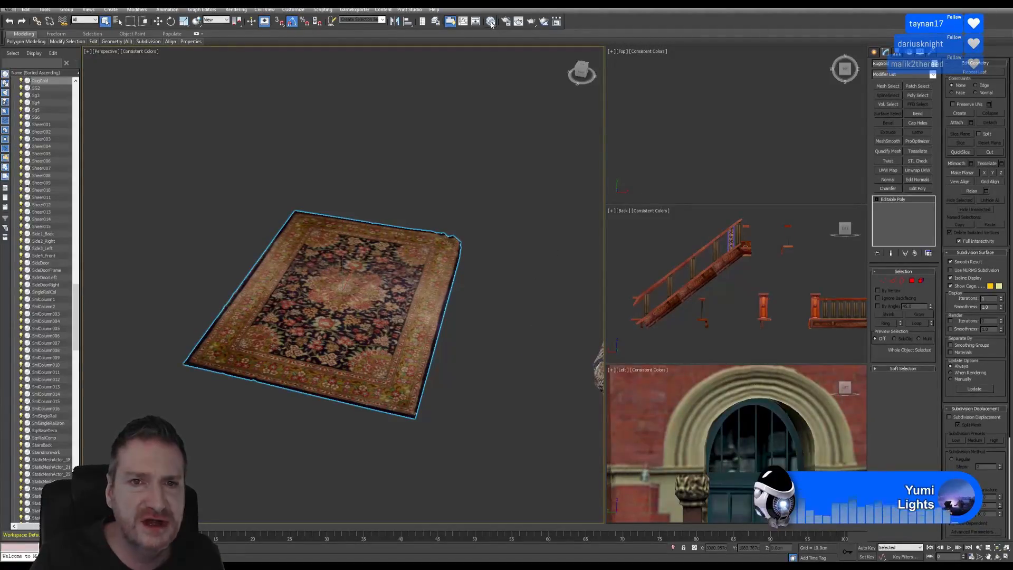
Pick the rug's material into the Slate Material Editor and check which bitmap file its diffuse color uses
{"action": "left_click", "coordinate": [491, 22]}
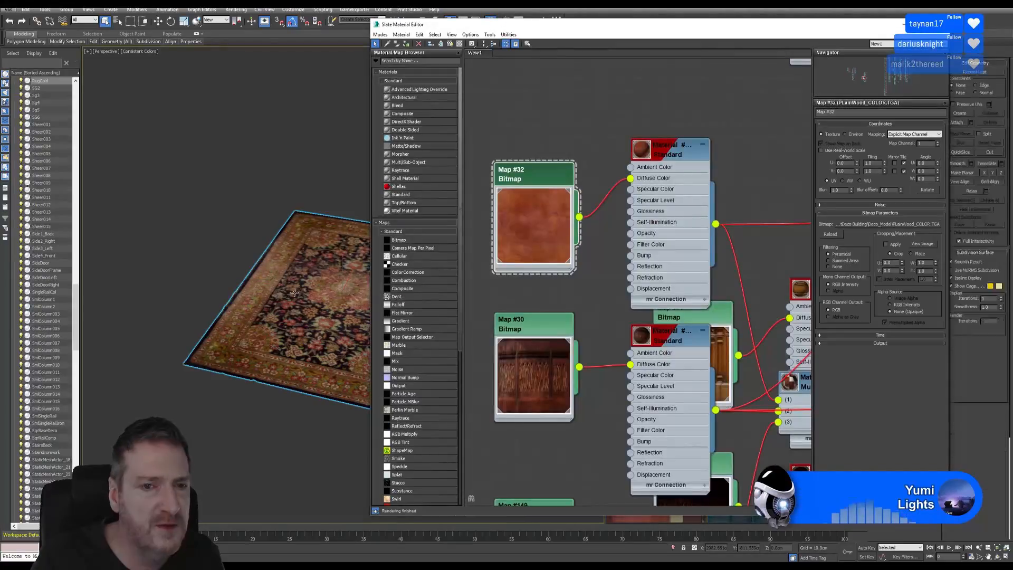
{"action": "left_click", "coordinate": [388, 44]}
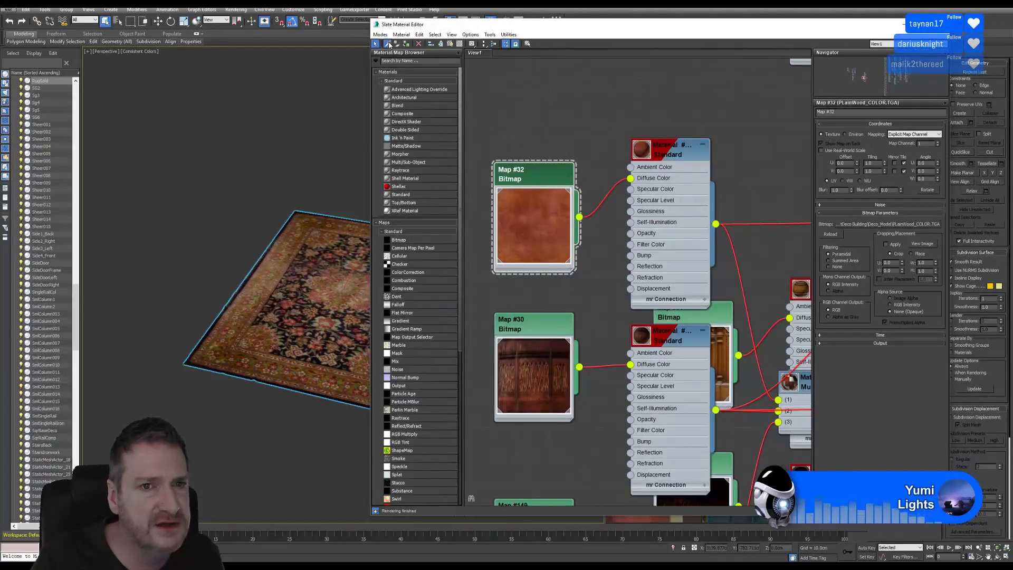
{"action": "left_click", "coordinate": [334, 290]}
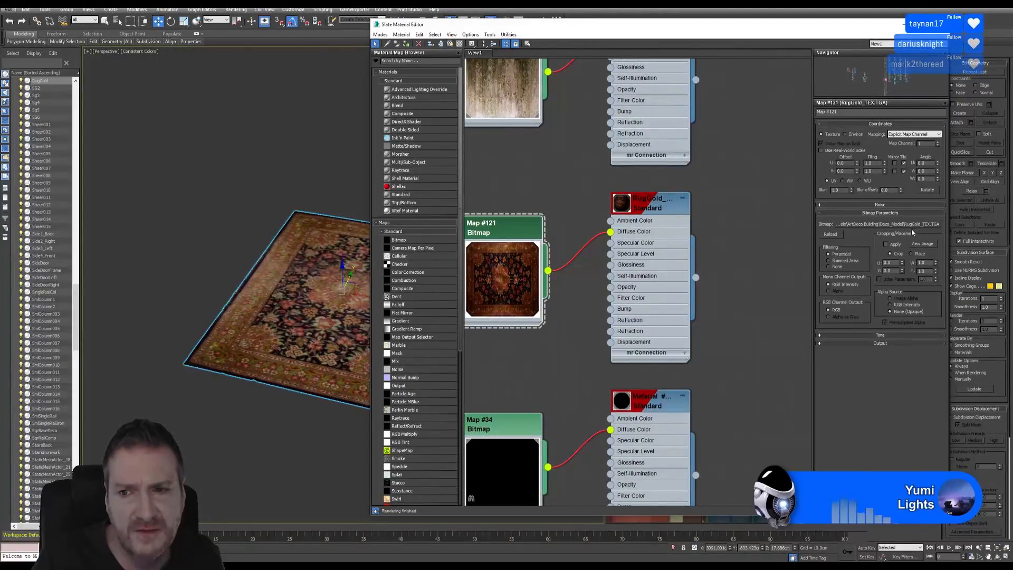
{"action": "left_click", "coordinate": [940, 24]}
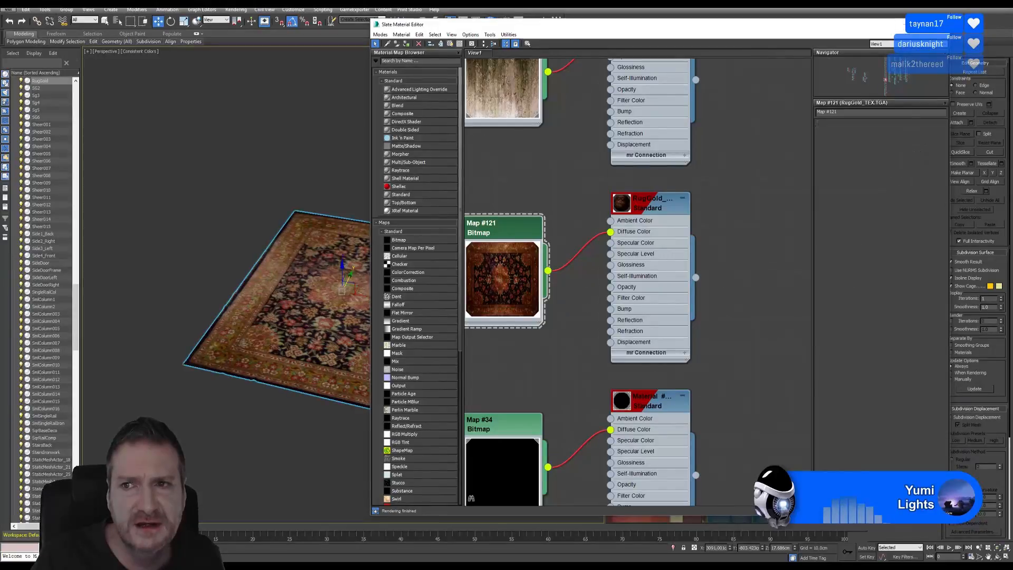
Switch to Photoshop and open the rug texture RugGold_TEX.TGA from the Deco_Model folder
{"action": "left_click", "coordinate": [967, 7]}
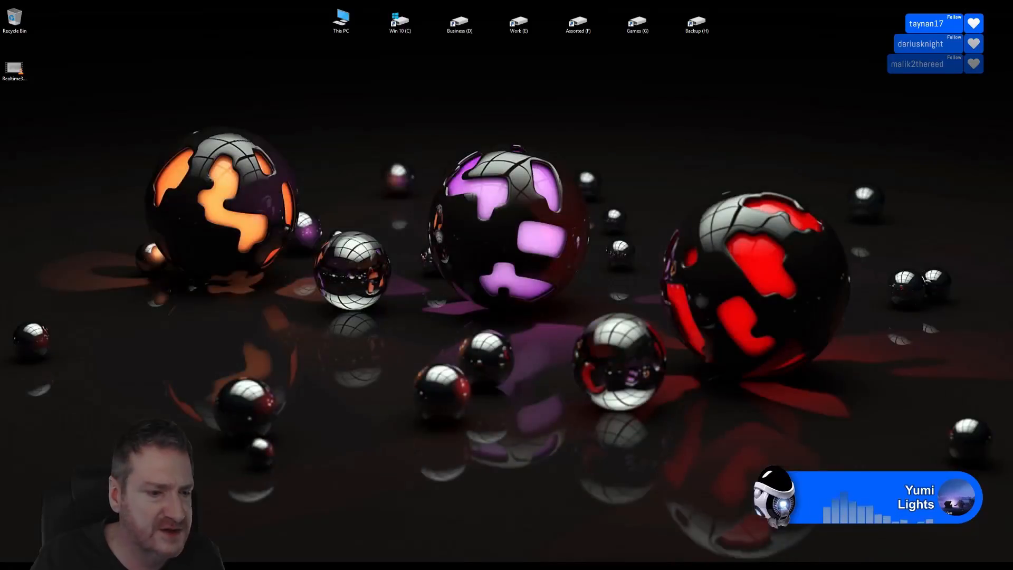
{"action": "key", "text": "super"}
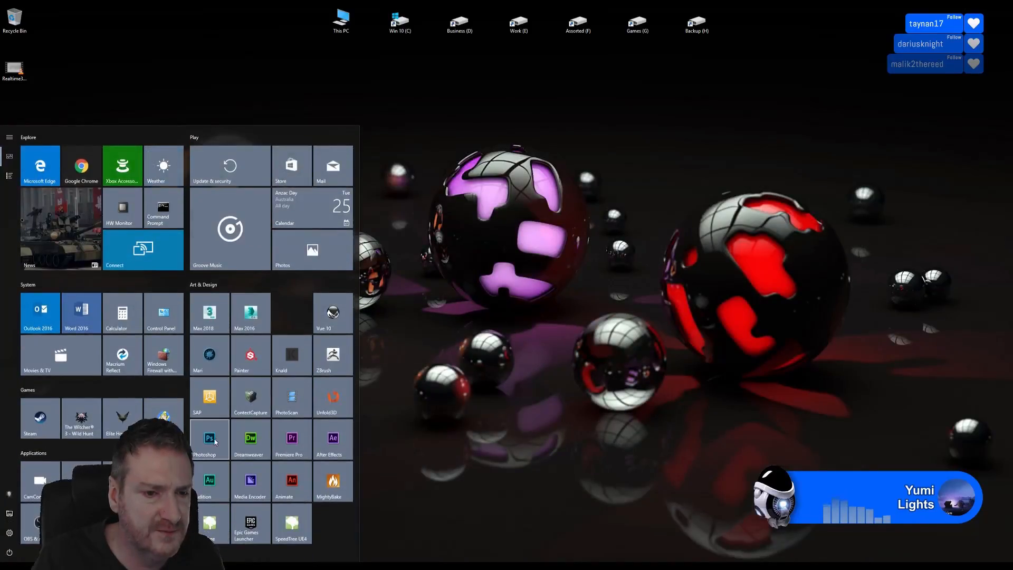
{"action": "left_click", "coordinate": [229, 448]}
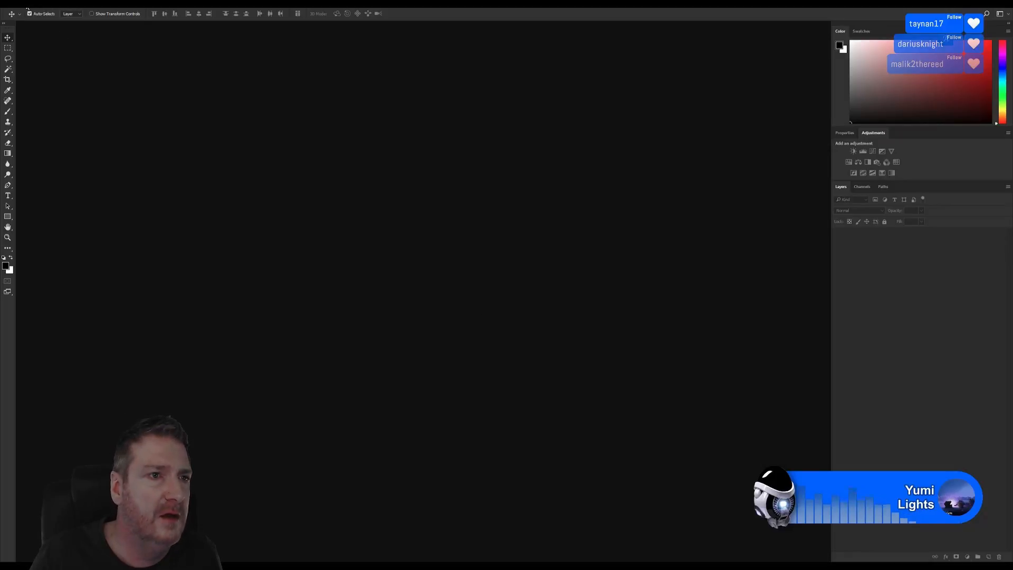
{"action": "left_click", "coordinate": [20, 4]}
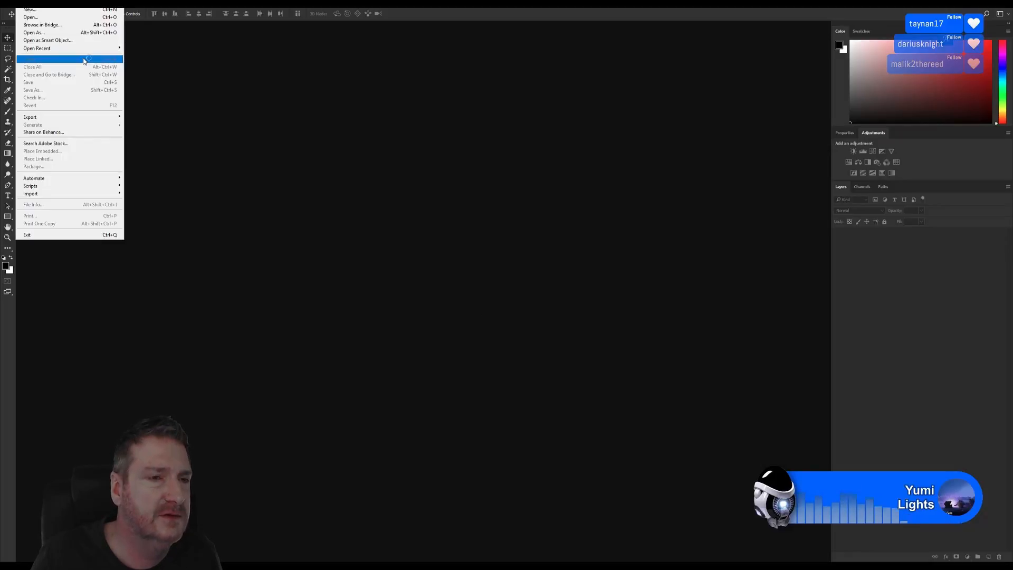
{"action": "left_click", "coordinate": [40, 19]}
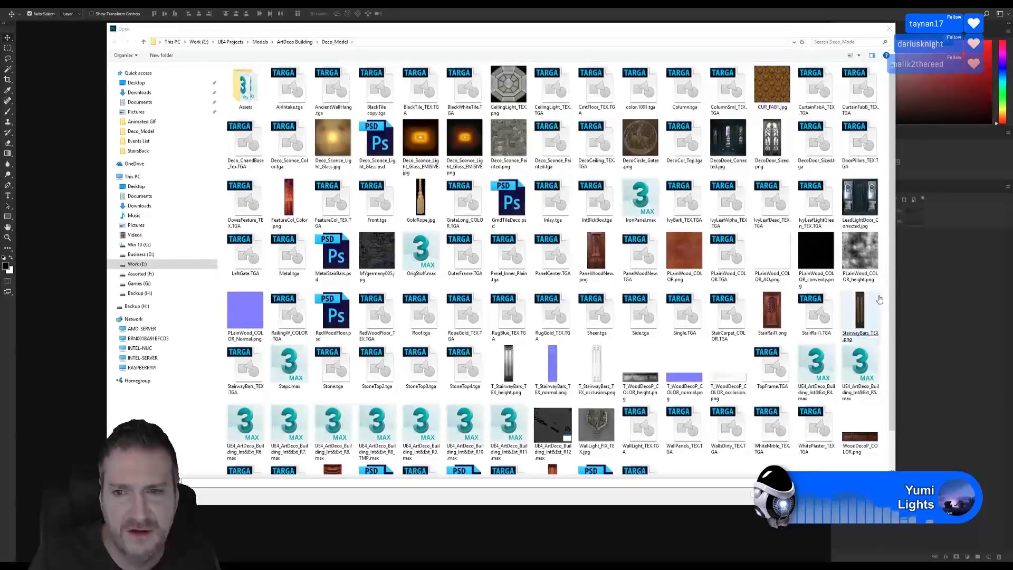
{"action": "left_click_drag", "start_coordinate": [891, 226], "coordinate": [894, 273]}
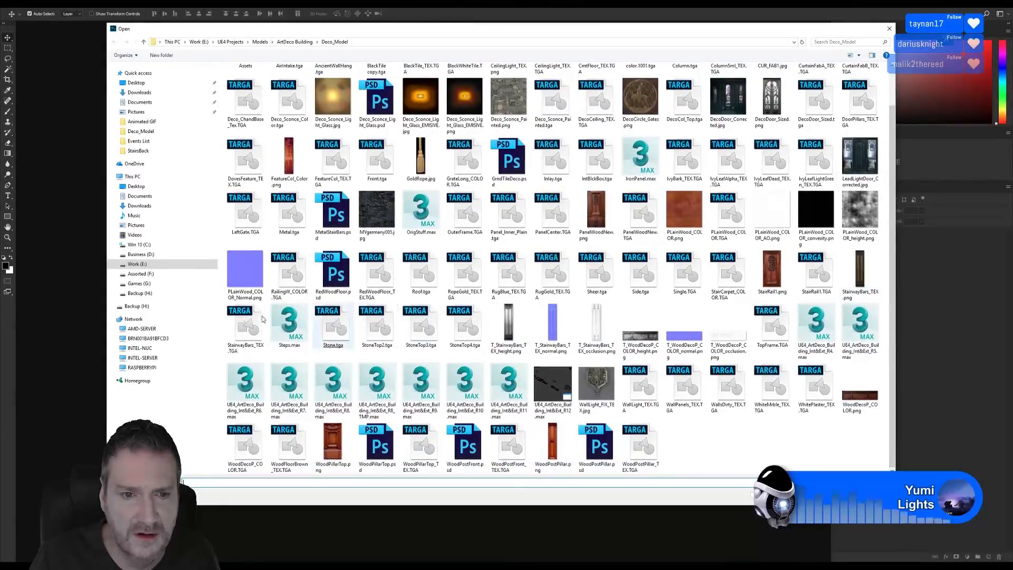
{"action": "double_click", "coordinate": [553, 279]}
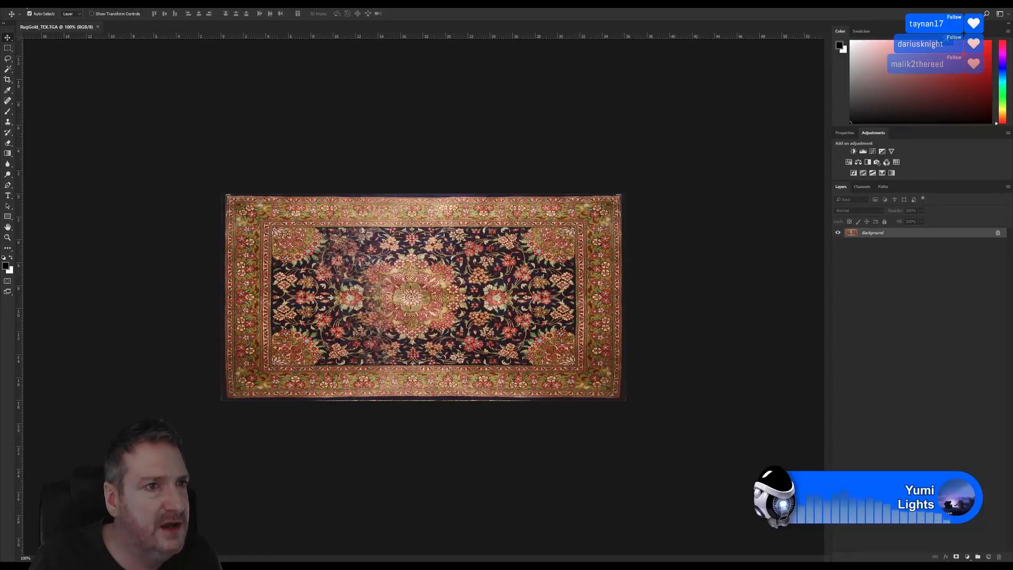
Save the rug texture as a PNG copy named RugGold_TEX in the Deco_Model folder with Smallest / Slow compression and no interlacing
{"action": "left_click", "coordinate": [26, 6]}
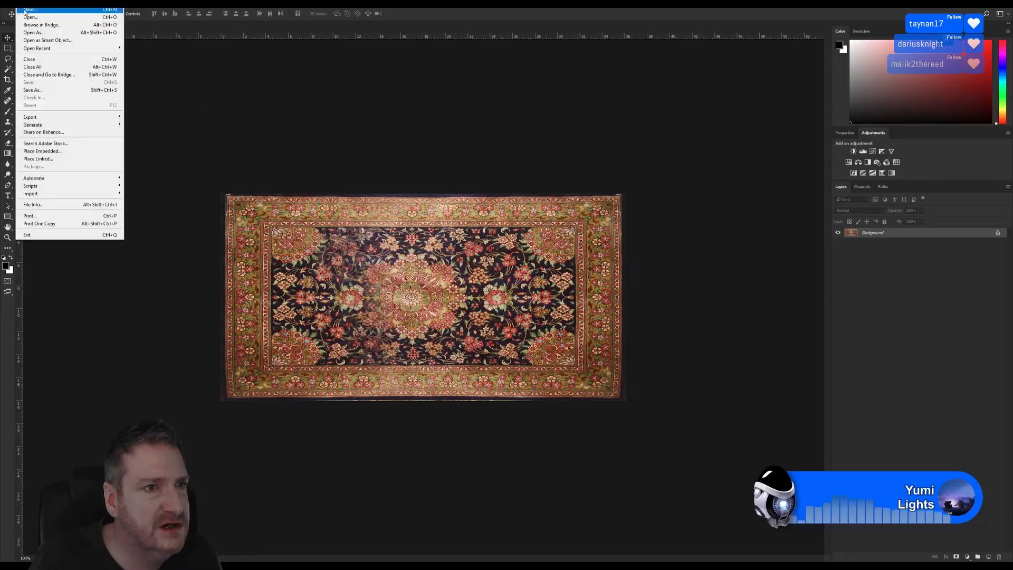
{"action": "left_click", "coordinate": [54, 90]}
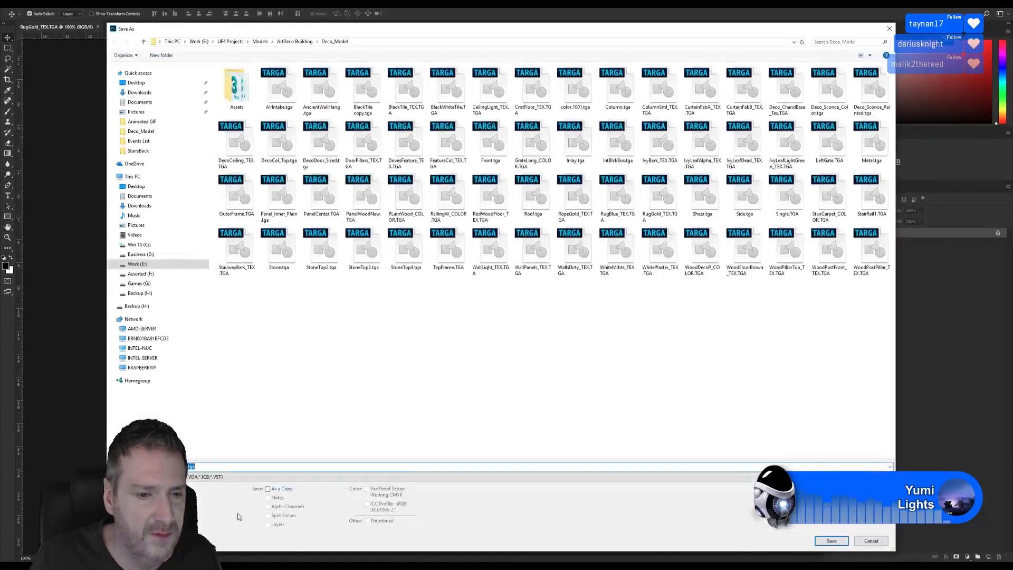
{"action": "left_click", "coordinate": [206, 477]}
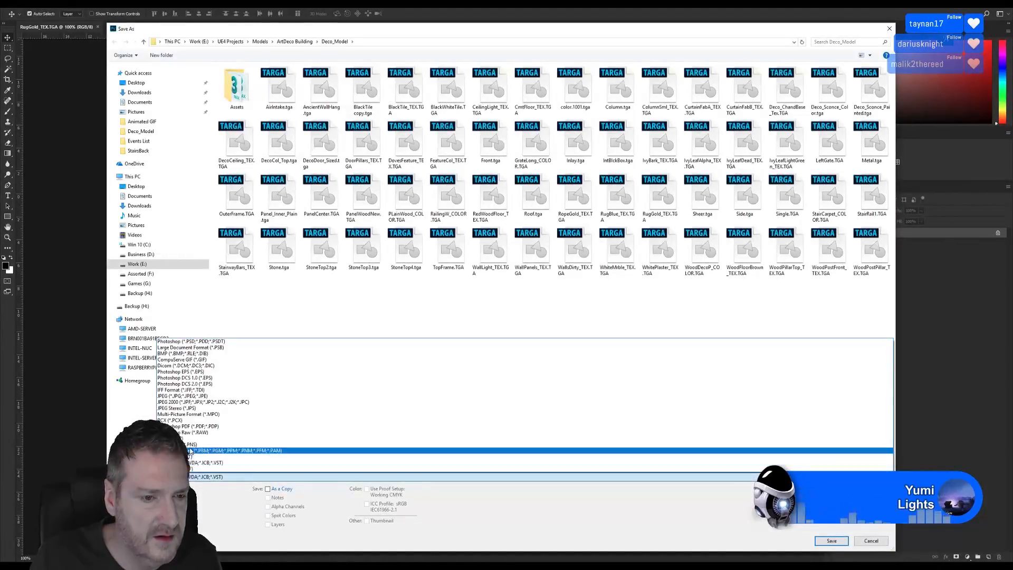
{"action": "left_click", "coordinate": [189, 445]}
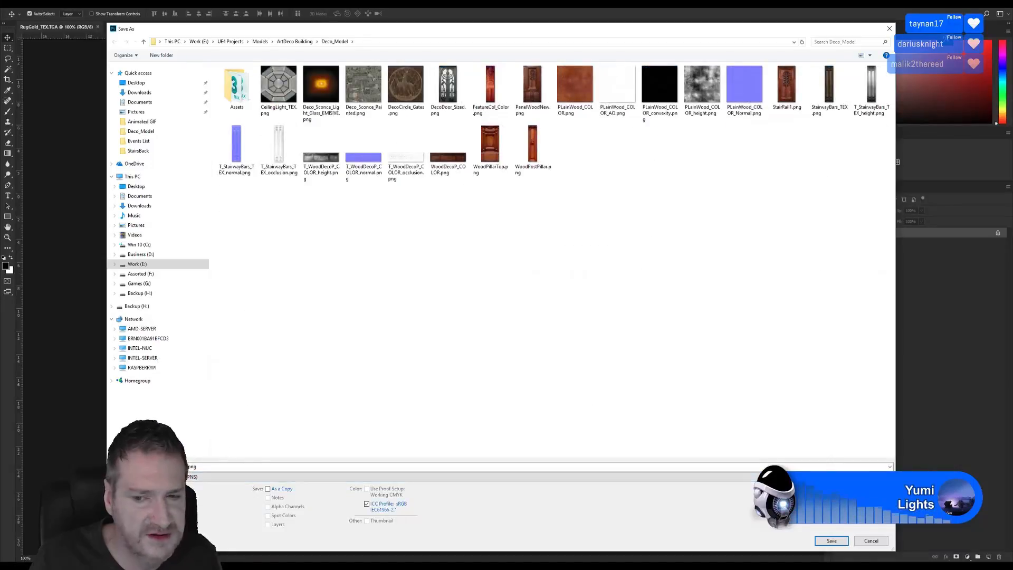
{"action": "left_click", "coordinate": [831, 541]}
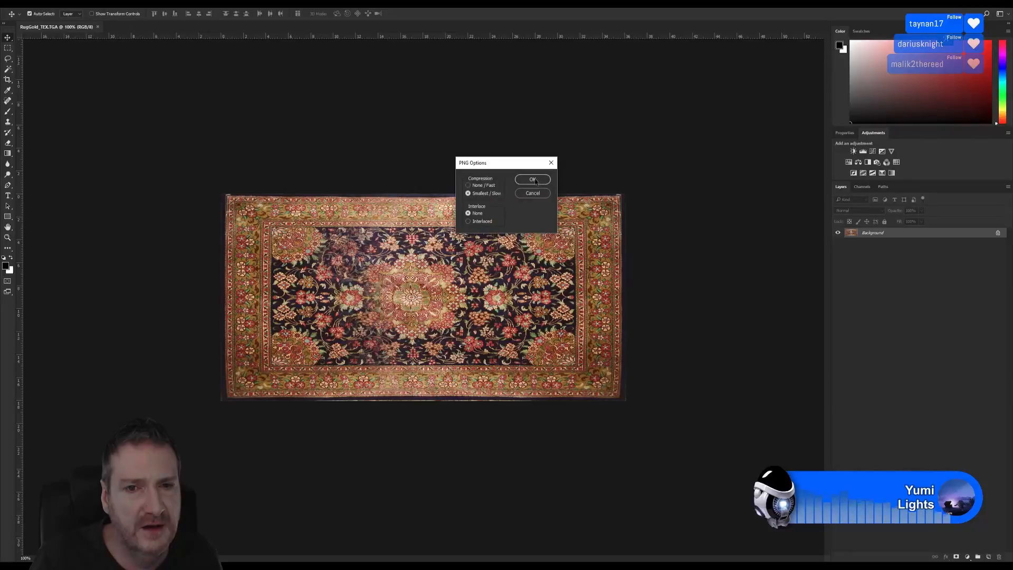
{"action": "left_click", "coordinate": [533, 180]}
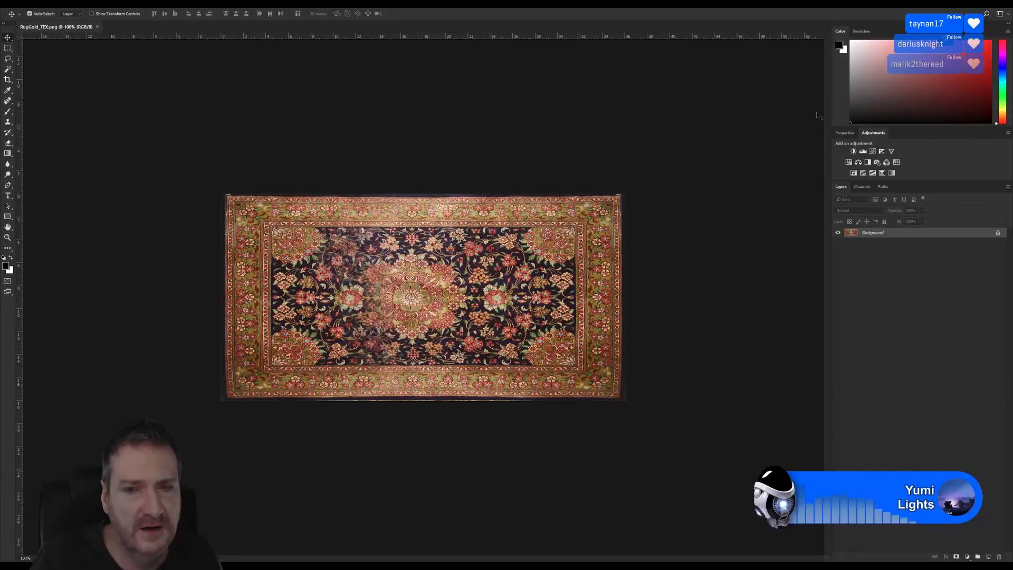
Switch to Knald and load RugGold_TEX.png from the Deco_Model folder as the color map
{"action": "left_click", "coordinate": [964, 5]}
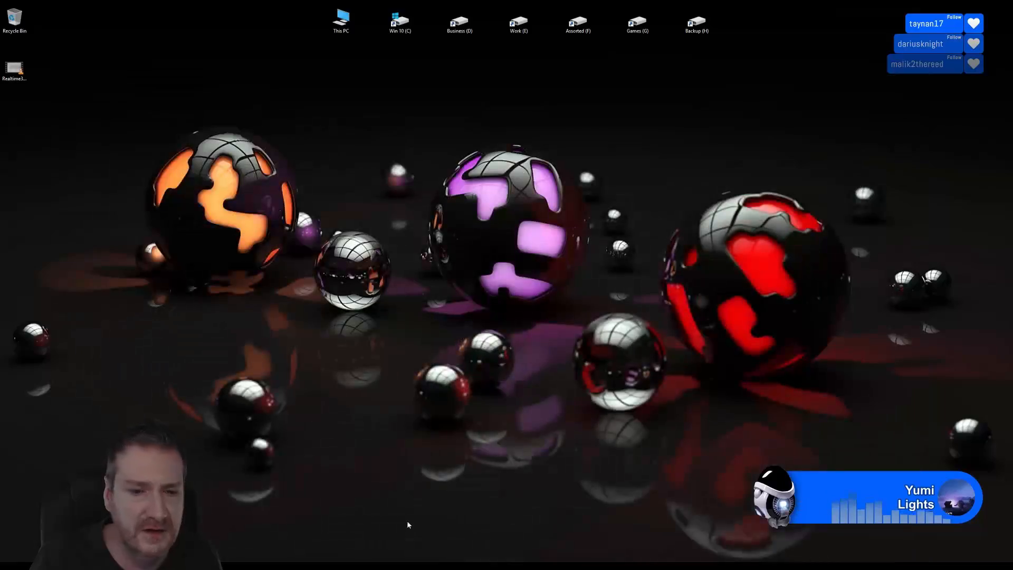
{"action": "key", "text": "alt+Tab"}
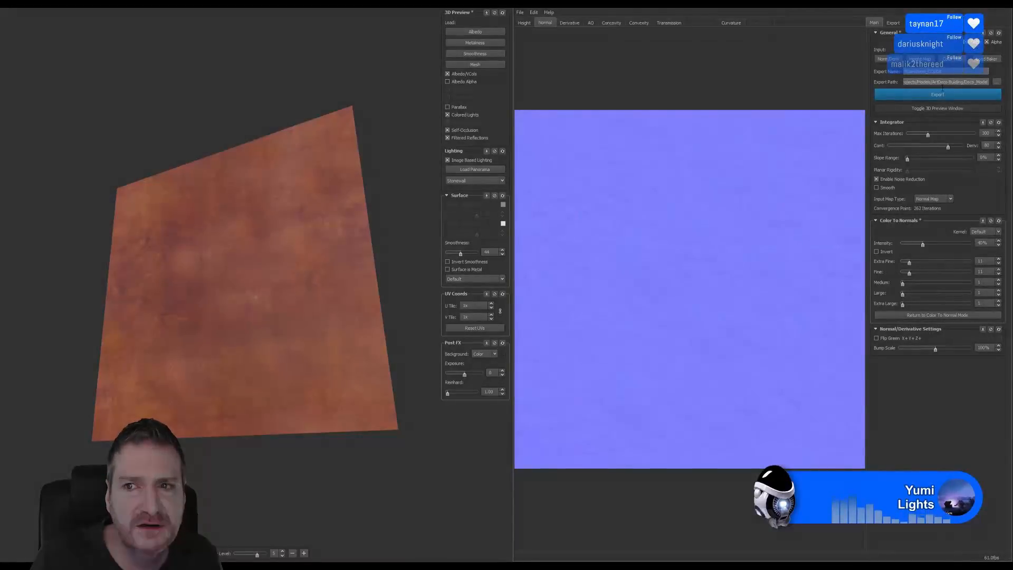
{"action": "left_click", "coordinate": [947, 60]}
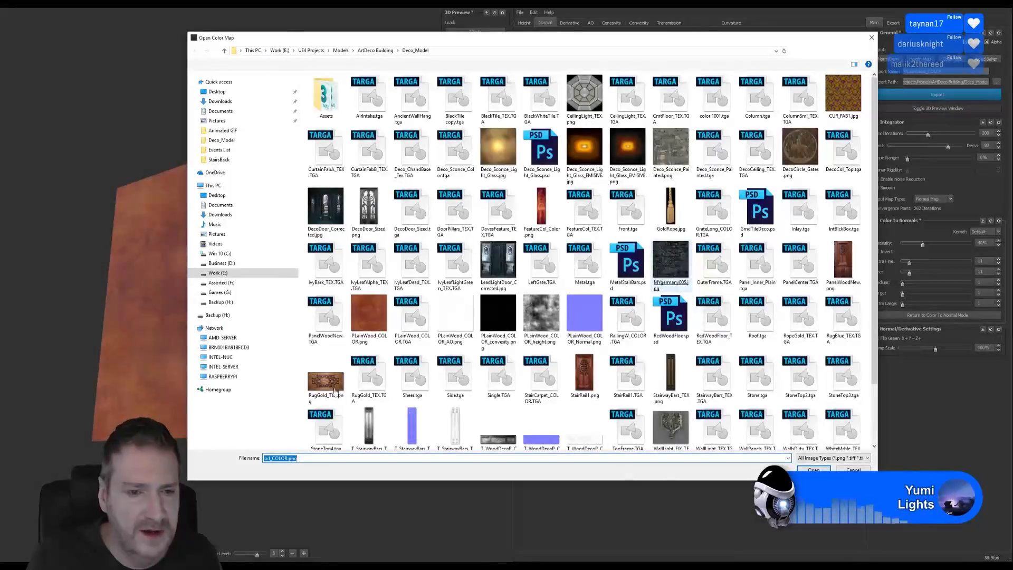
{"action": "double_click", "coordinate": [330, 390]}
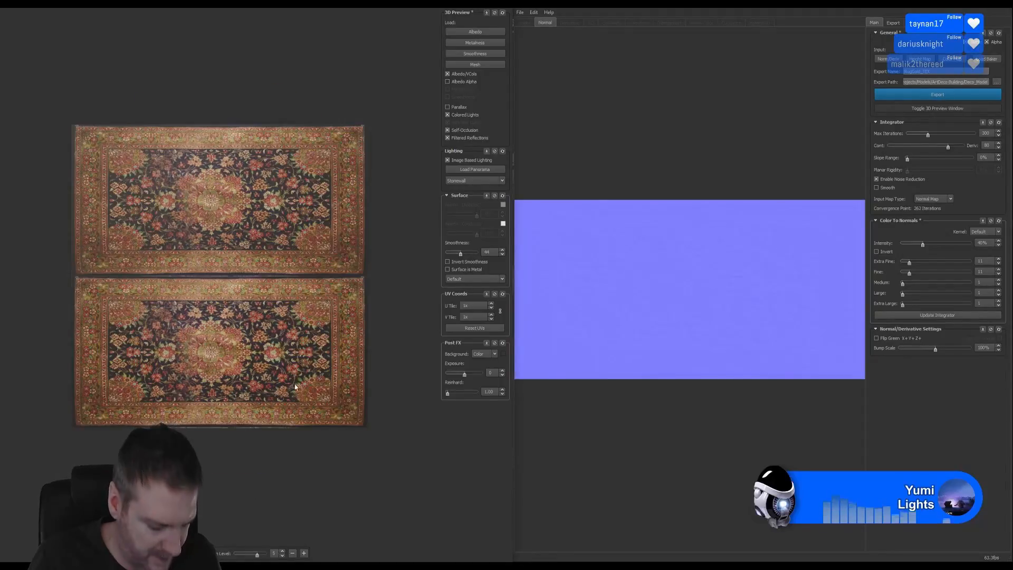
{"action": "scroll", "coordinate": [273, 354], "scroll_direction": "up", "scroll_amount": 4}
{"action": "scroll", "coordinate": [290, 342], "scroll_direction": "down", "scroll_amount": 1}
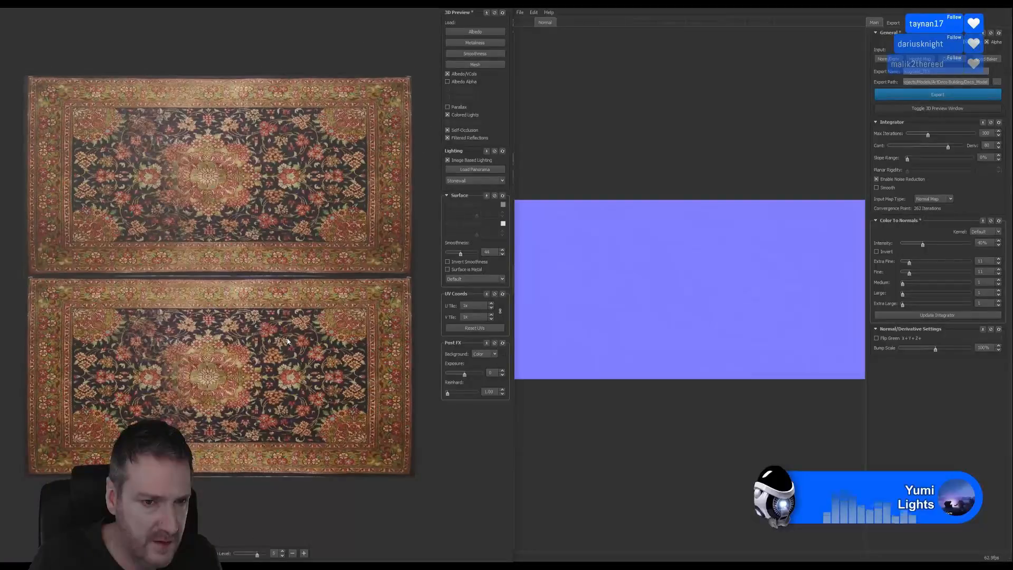
{"action": "left_click_drag", "start_coordinate": [290, 343], "coordinate": [284, 298]}
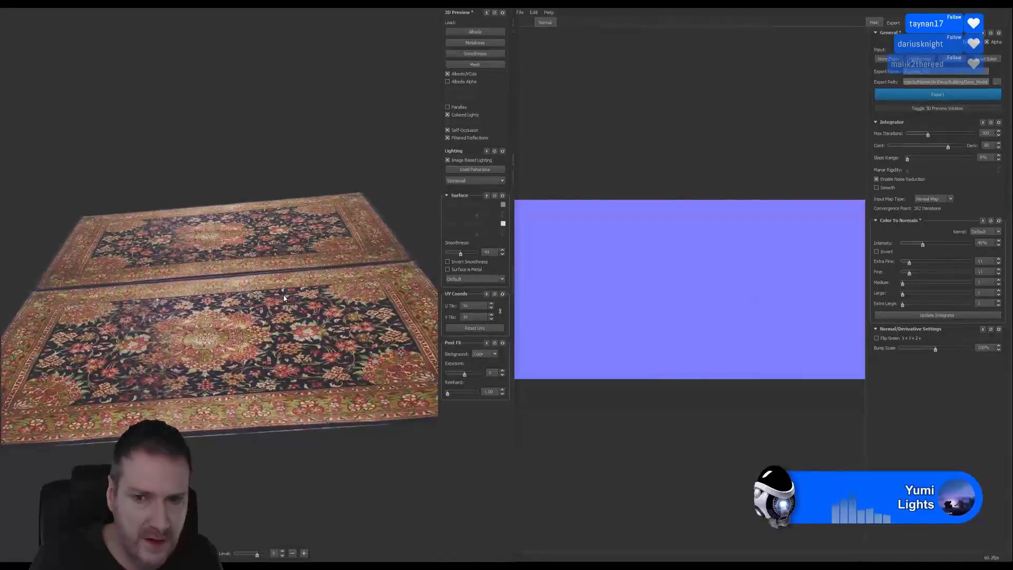
Set the map export path to the RugGold folder inside ArtDeco Building's Exports folder
{"action": "left_click", "coordinate": [996, 82]}
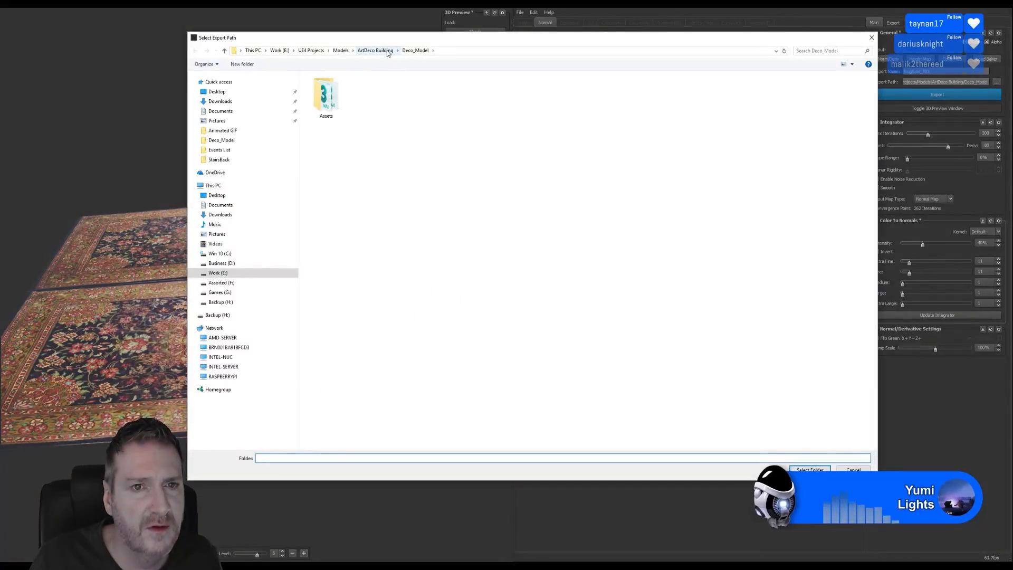
{"action": "left_click", "coordinate": [387, 50]}
{"action": "left_click", "coordinate": [350, 87]}
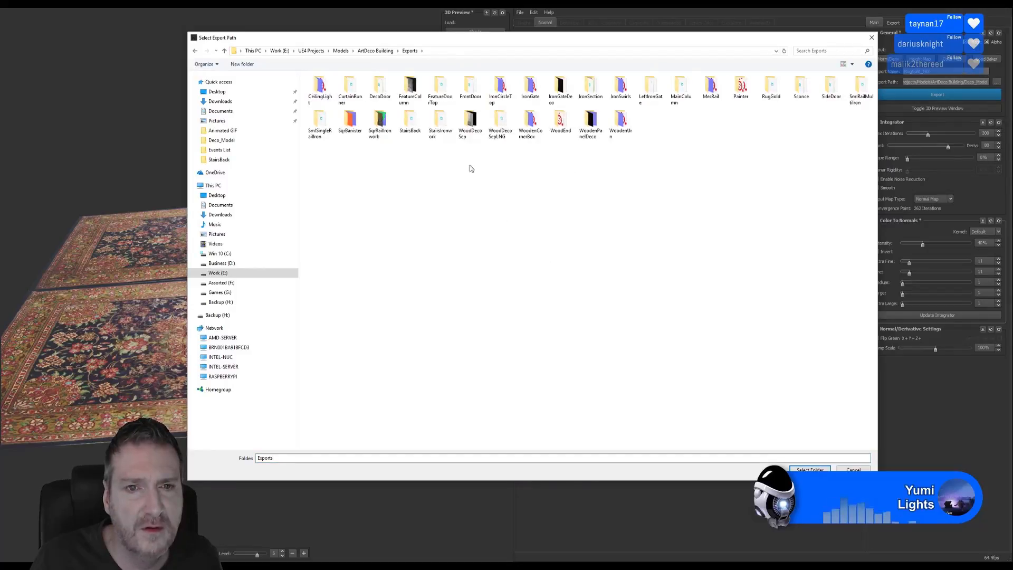
{"action": "left_click", "coordinate": [772, 91]}
{"action": "left_click", "coordinate": [797, 468]}
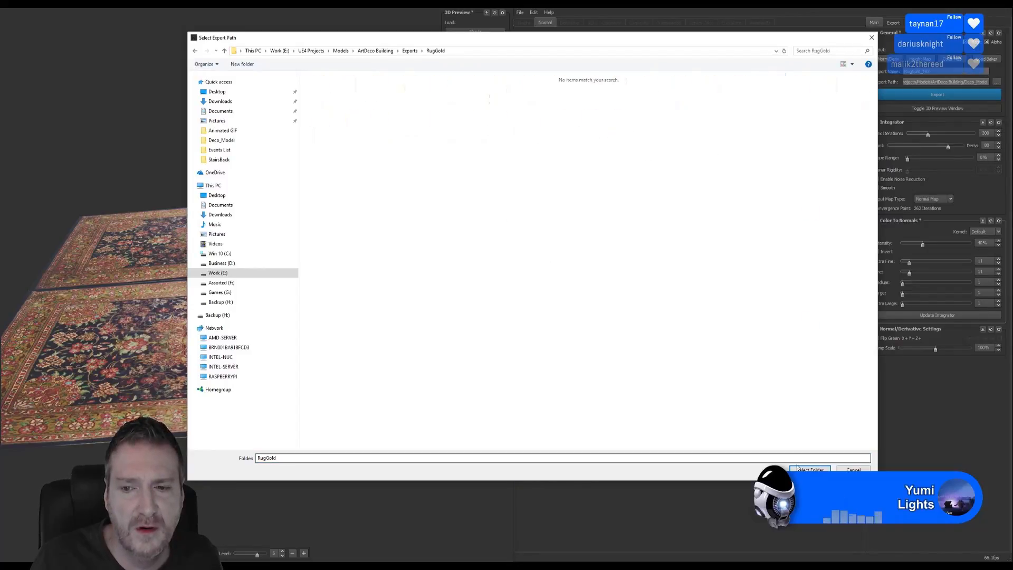
{"action": "left_click", "coordinate": [810, 469]}
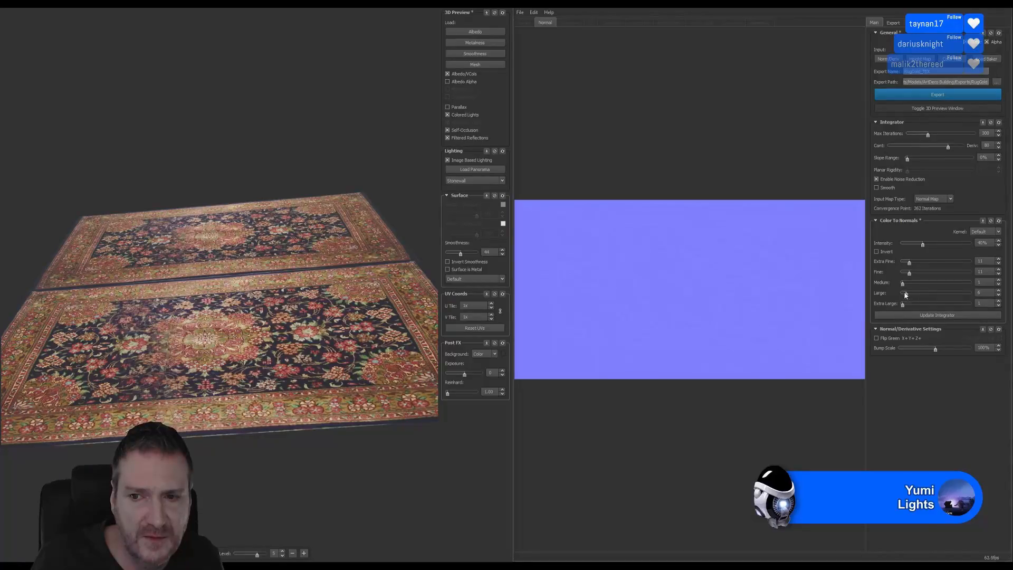
Strengthen the color-to-normals conversion: Medium 9, Large 6, Extra Fine 41 and Intensity about 61%
{"action": "left_click_drag", "start_coordinate": [903, 284], "coordinate": [909, 284]}
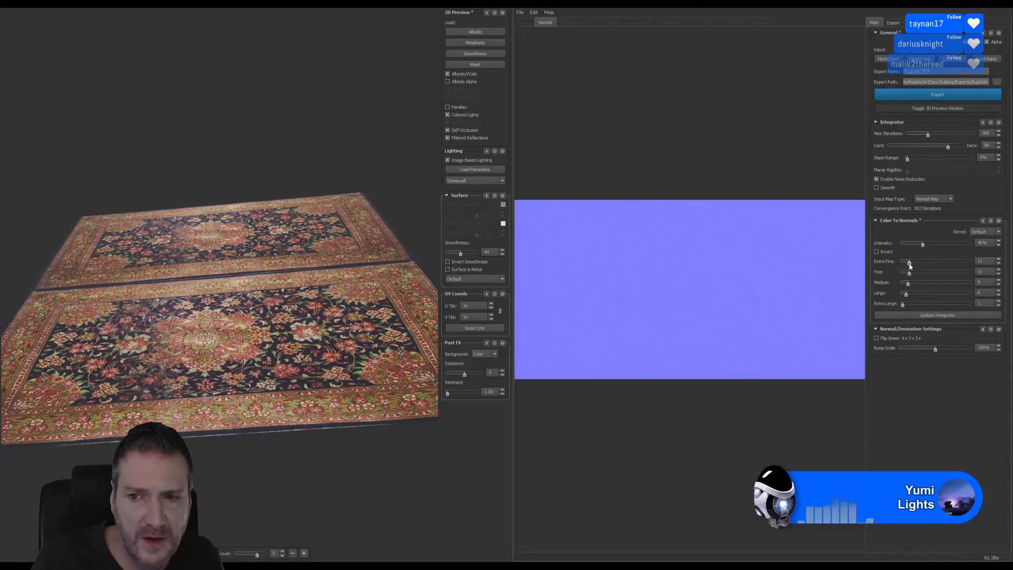
{"action": "left_click_drag", "start_coordinate": [923, 243], "coordinate": [929, 246]}
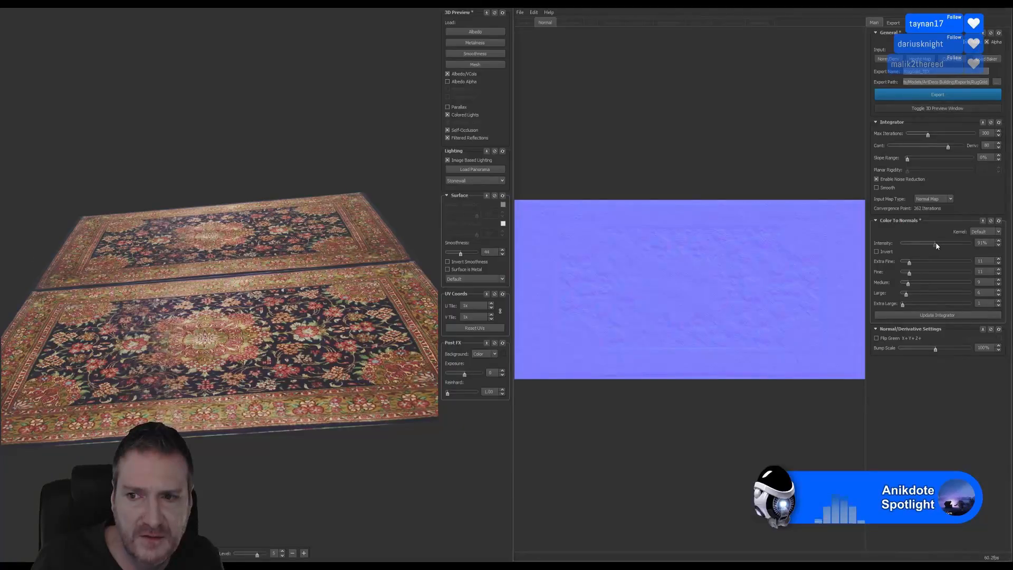
{"action": "left_click_drag", "start_coordinate": [909, 262], "coordinate": [929, 263]}
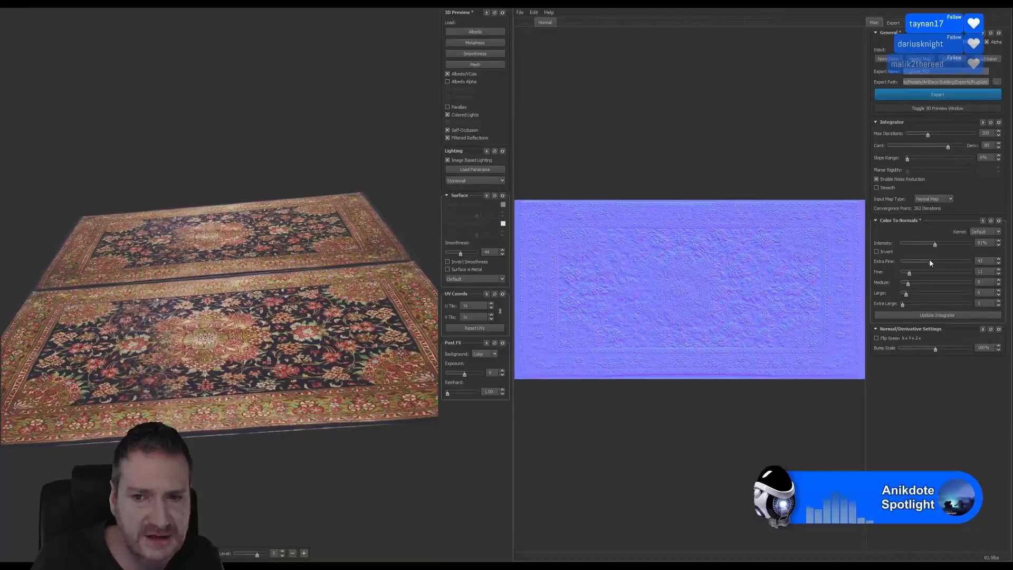
Try raising the normal map's Fine detail to about 47 while judging the relief close up in the rug preview
{"action": "left_click_drag", "start_coordinate": [164, 341], "coordinate": [158, 316]}
{"action": "scroll", "coordinate": [163, 317], "scroll_direction": "up", "scroll_amount": 5}
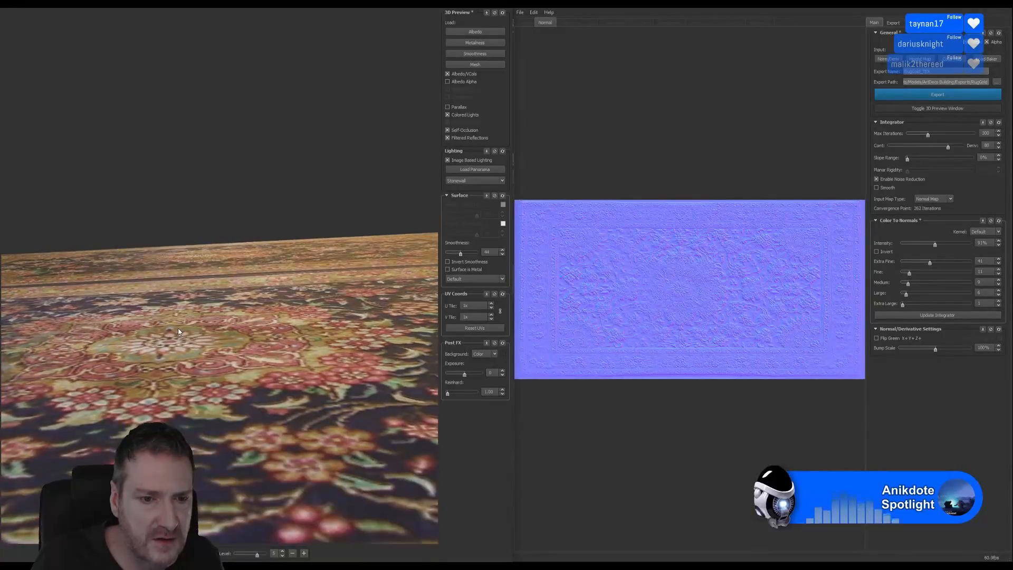
{"action": "left_click_drag", "start_coordinate": [178, 329], "coordinate": [143, 346]}
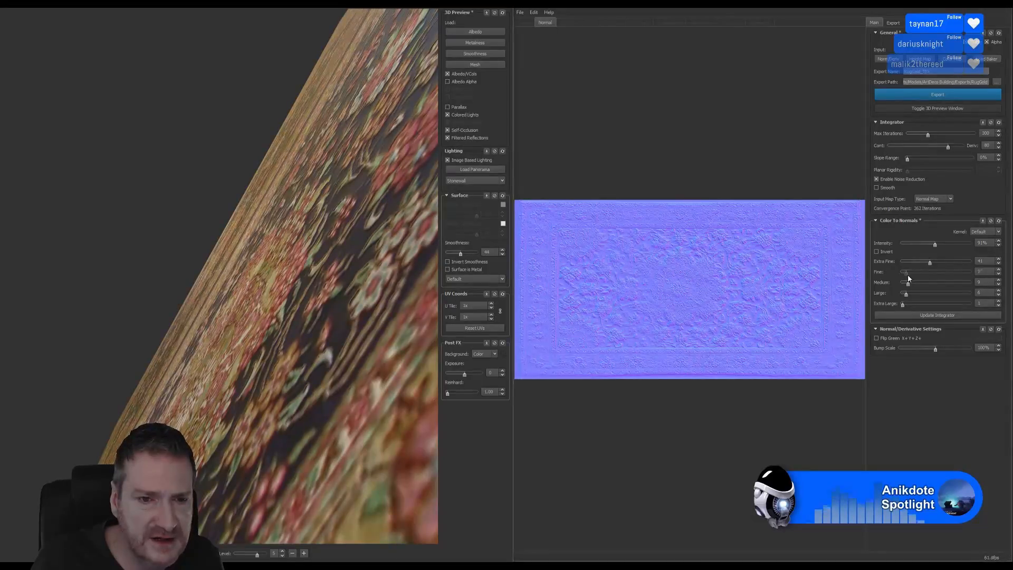
{"action": "left_click_drag", "start_coordinate": [907, 275], "coordinate": [948, 274]}
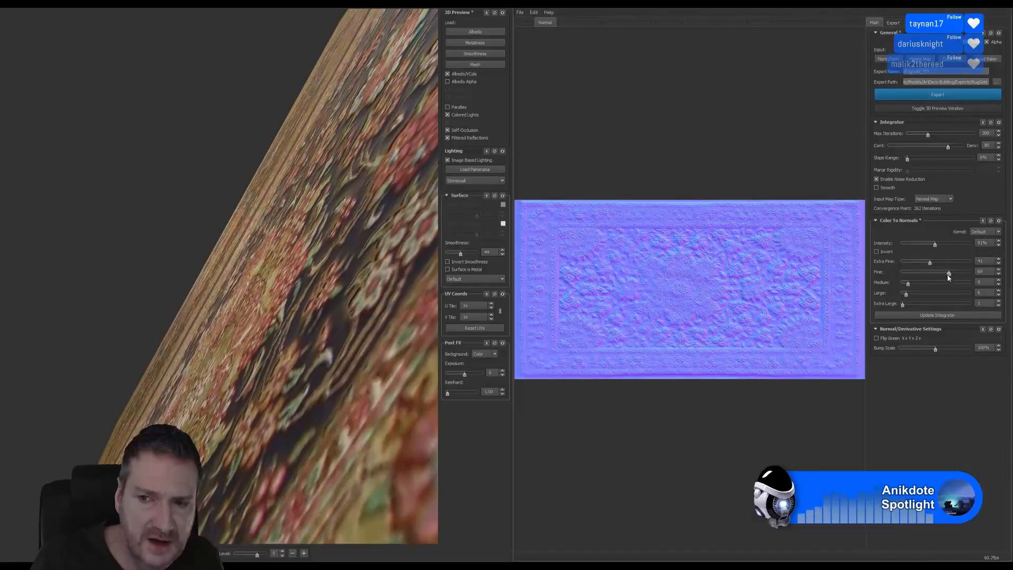
{"action": "mouse_move", "coordinate": [929, 271]}
{"action": "left_mouse_down"}
{"action": "mouse_move", "coordinate": [909, 274]}
{"action": "mouse_move", "coordinate": [963, 270]}
{"action": "mouse_move", "coordinate": [935, 274]}
{"action": "left_mouse_up"}
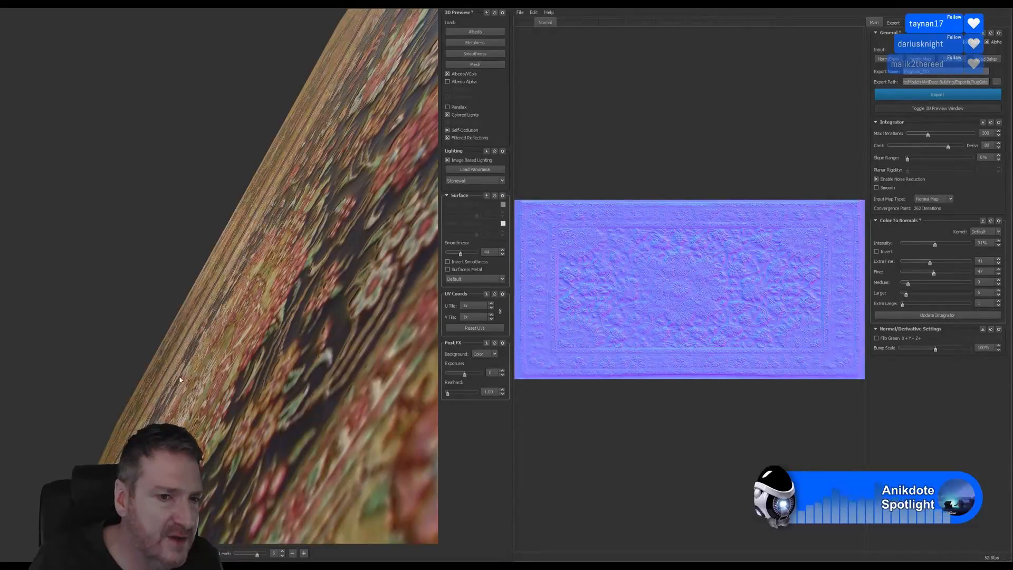
{"action": "left_click_drag", "start_coordinate": [179, 378], "coordinate": [317, 343]}
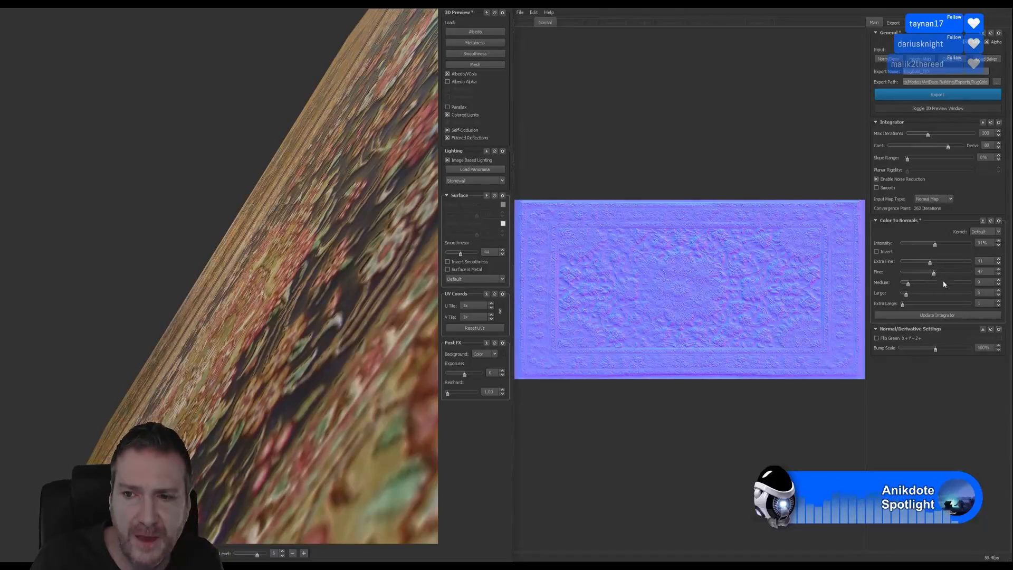
Set the normal map detail levels to Fine 19, Medium 11, Large 7 and Extra Large 4
{"action": "left_click_drag", "start_coordinate": [933, 273], "coordinate": [900, 275]}
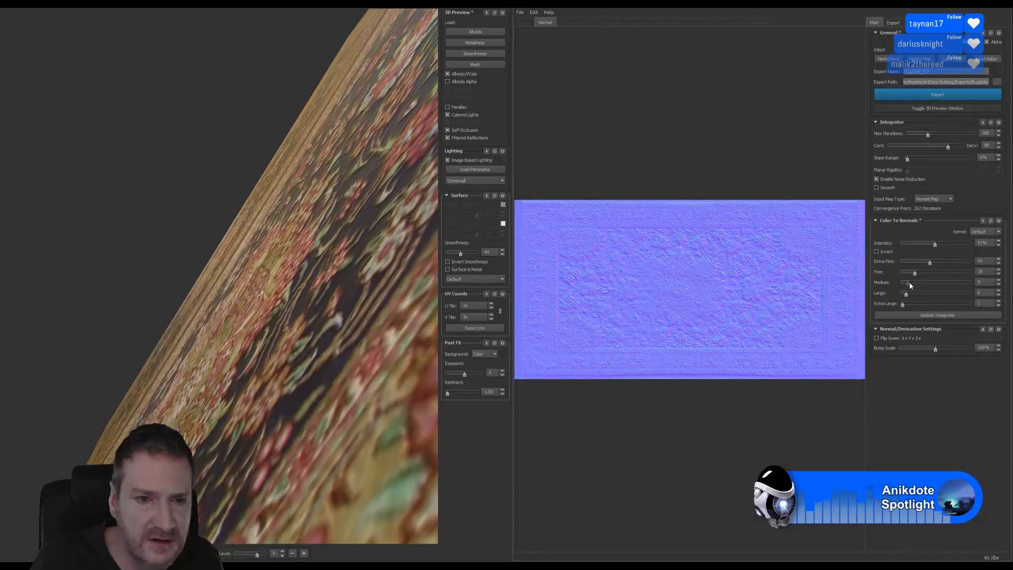
{"action": "mouse_move", "coordinate": [910, 281]}
{"action": "left_mouse_down"}
{"action": "mouse_move", "coordinate": [948, 286]}
{"action": "mouse_move", "coordinate": [929, 287]}
{"action": "left_mouse_up"}
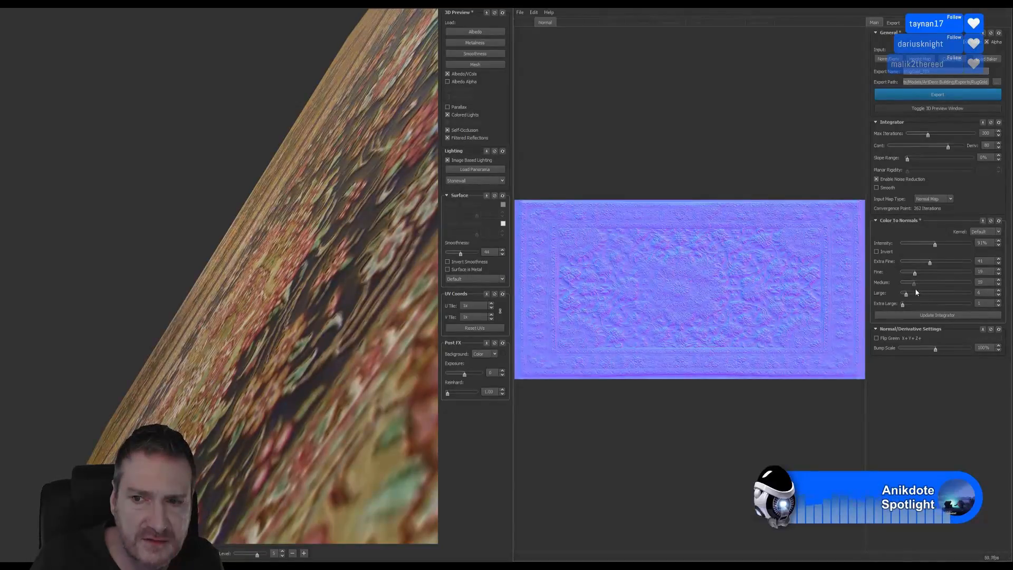
{"action": "mouse_move", "coordinate": [905, 299]}
{"action": "left_mouse_down"}
{"action": "mouse_move", "coordinate": [931, 300]}
{"action": "mouse_move", "coordinate": [907, 302]}
{"action": "mouse_move", "coordinate": [921, 310]}
{"action": "left_mouse_up"}
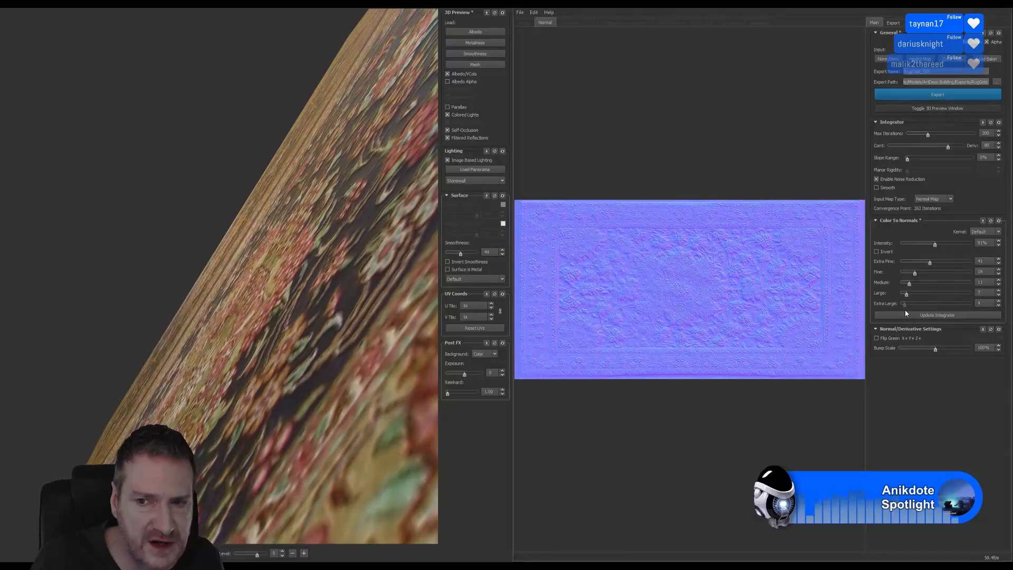
Compare stronger and weaker Extra Fine detail, set it to about 29, and check the result on the whole rug preview
{"action": "left_click_drag", "start_coordinate": [929, 264], "coordinate": [970, 268]}
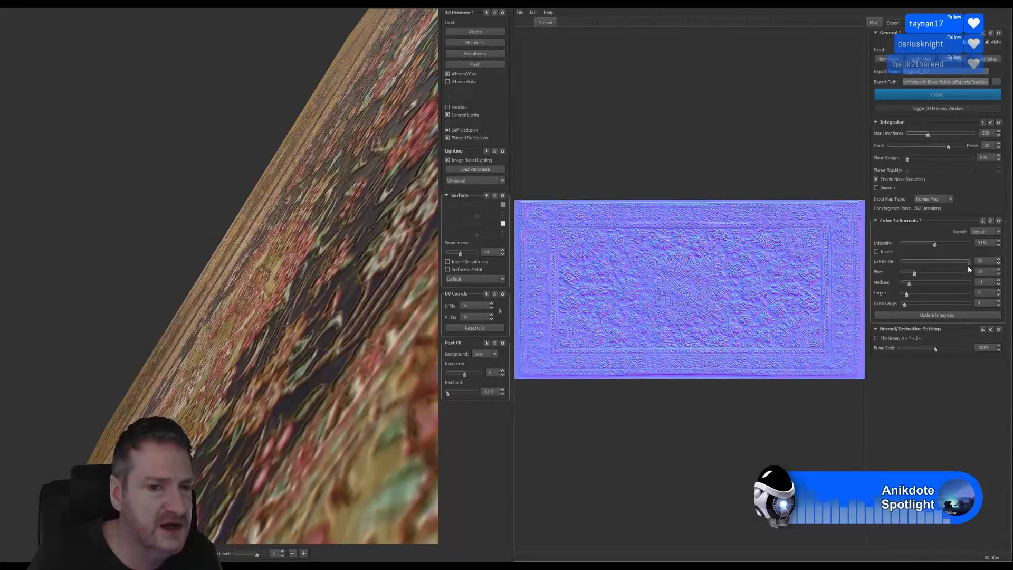
{"action": "left_click_drag", "start_coordinate": [968, 265], "coordinate": [911, 278]}
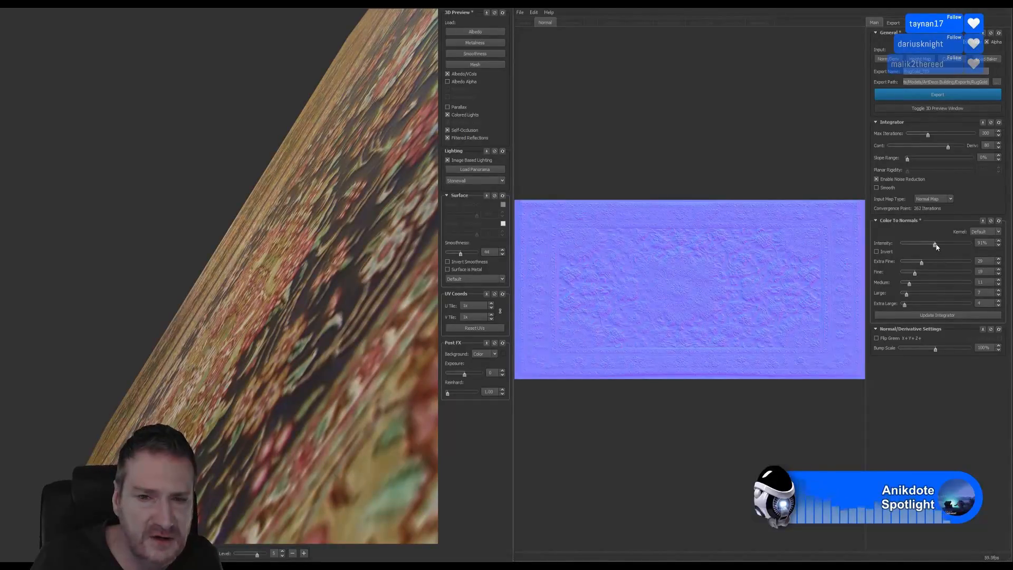
{"action": "mouse_move", "coordinate": [936, 247]}
{"action": "left_mouse_down"}
{"action": "mouse_move", "coordinate": [955, 248]}
{"action": "mouse_move", "coordinate": [929, 253]}
{"action": "left_mouse_up"}
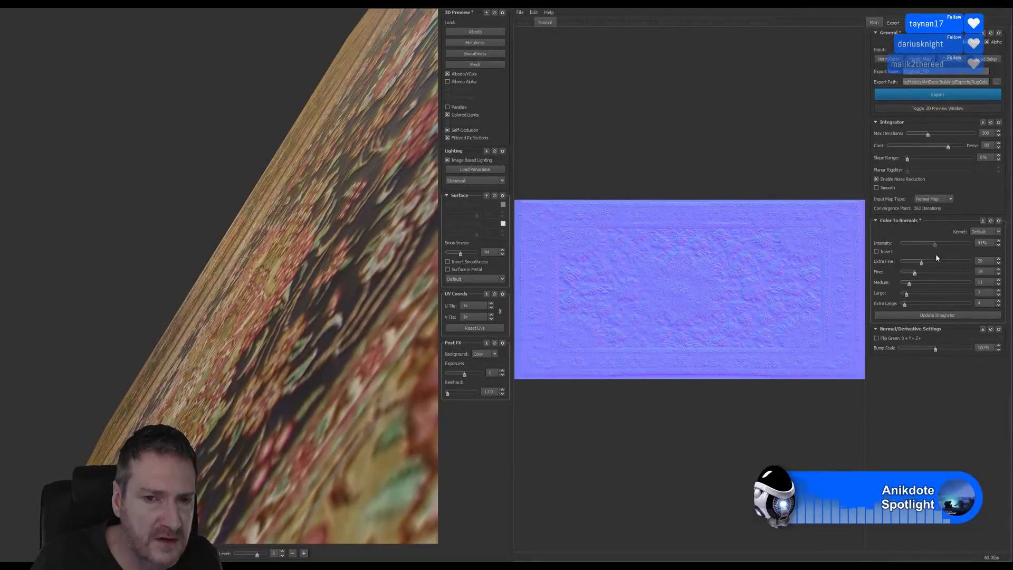
{"action": "left_click_drag", "start_coordinate": [393, 311], "coordinate": [282, 400]}
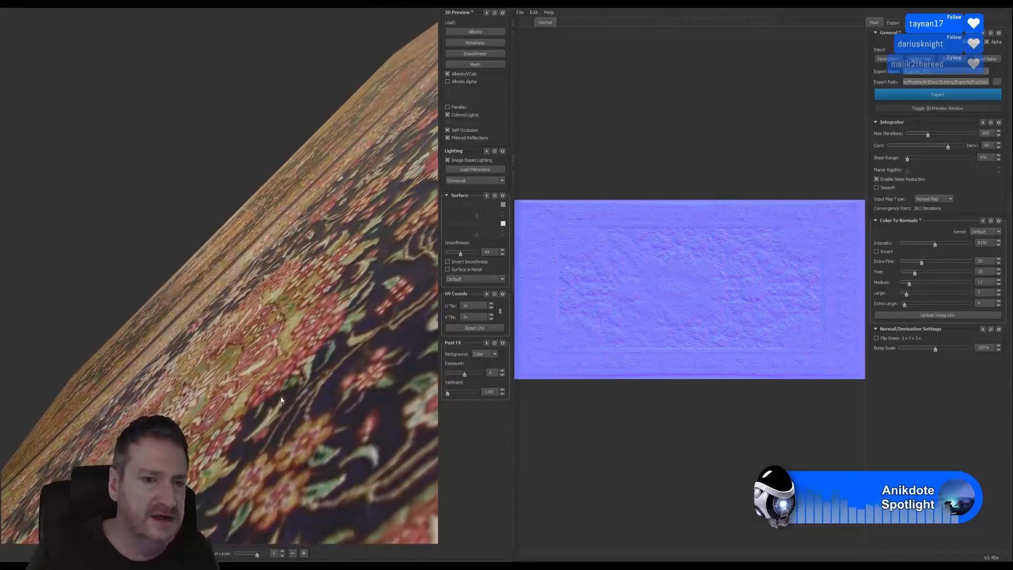
{"action": "scroll", "coordinate": [282, 400], "scroll_direction": "down", "scroll_amount": 5}
{"action": "left_click_drag", "start_coordinate": [230, 312], "coordinate": [319, 351]}
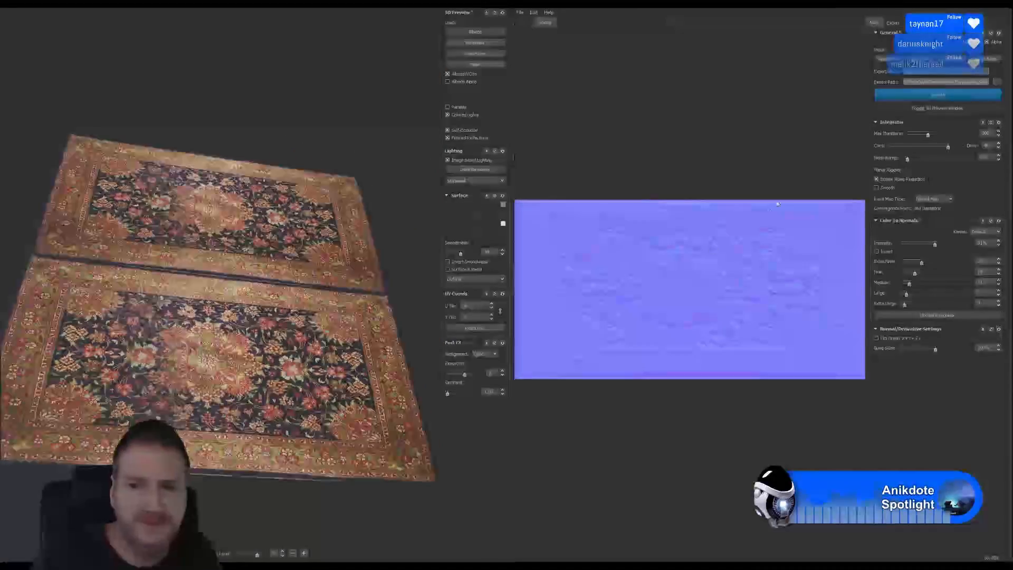
Update the integrator with the new normals and review the generated height and ambient occlusion maps
{"action": "left_click", "coordinate": [937, 315]}
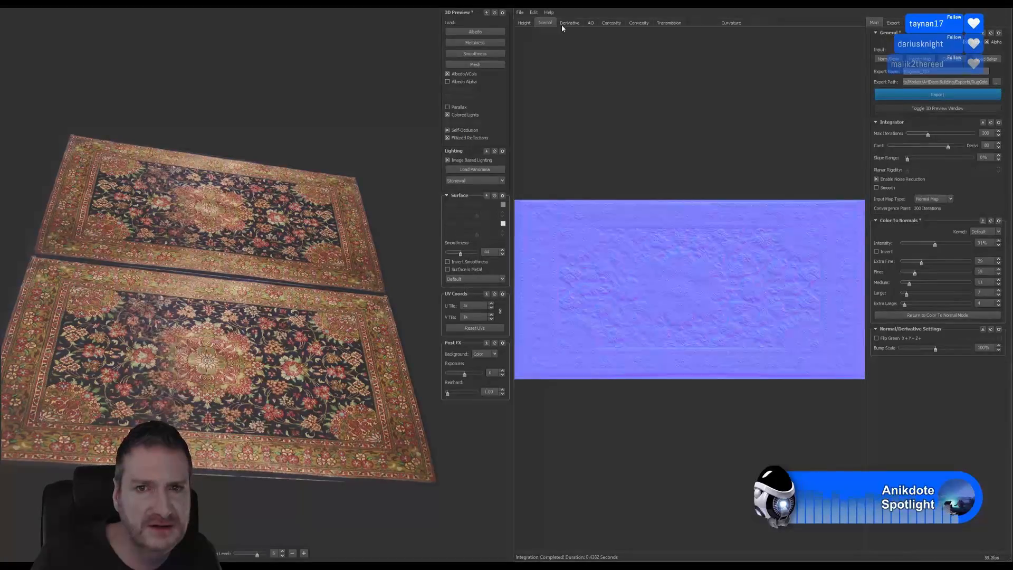
{"action": "left_click", "coordinate": [526, 23]}
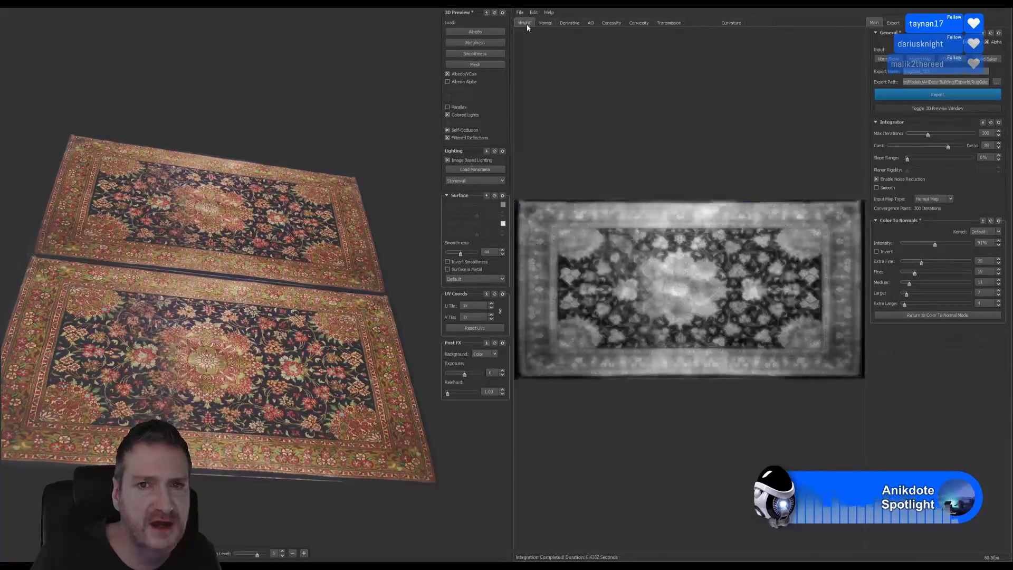
{"action": "left_click", "coordinate": [591, 23]}
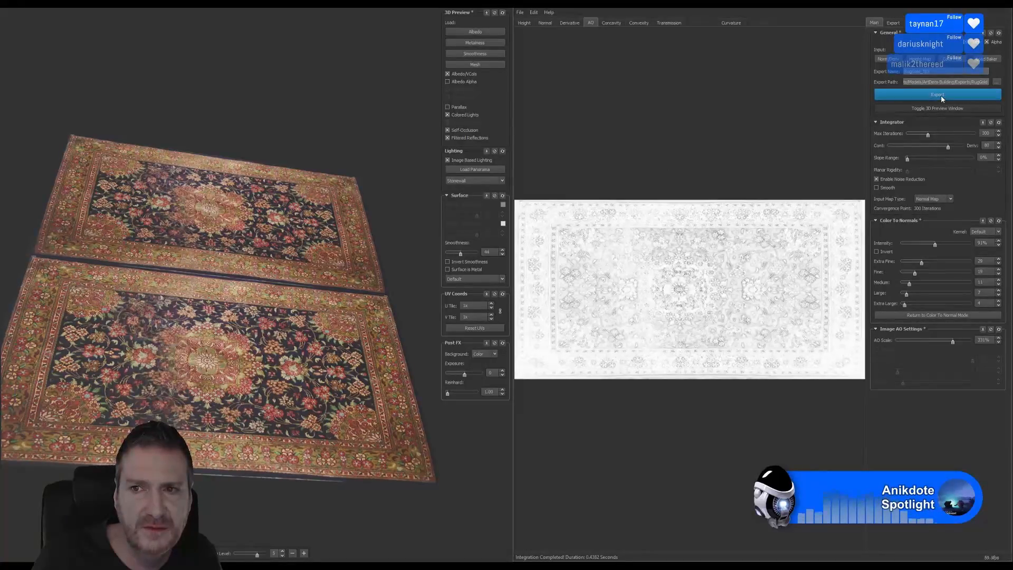
Export the rug's generated maps from Knald and switch to Unreal Editor
{"action": "left_click", "coordinate": [920, 97]}
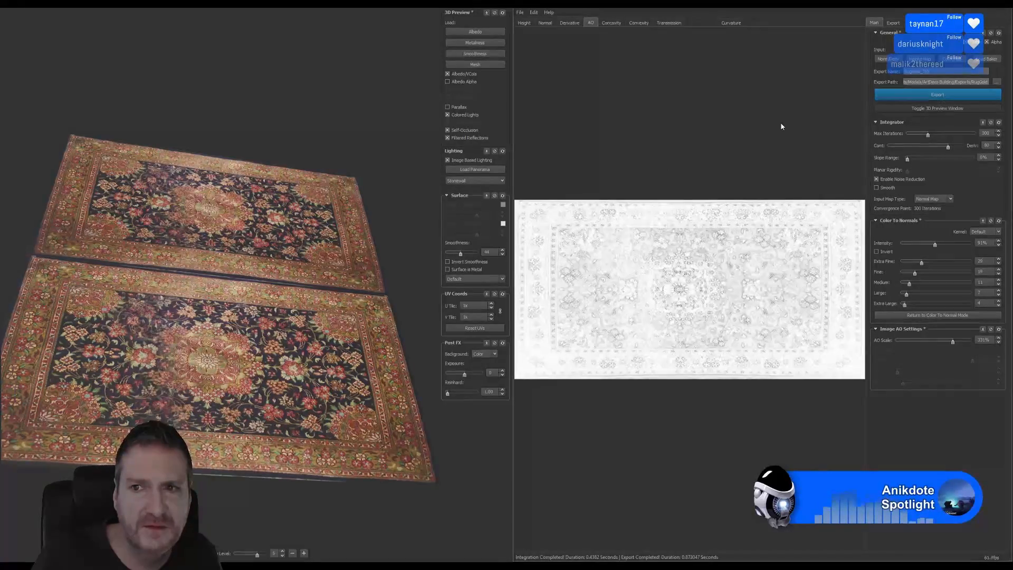
{"action": "left_click", "coordinate": [965, 5]}
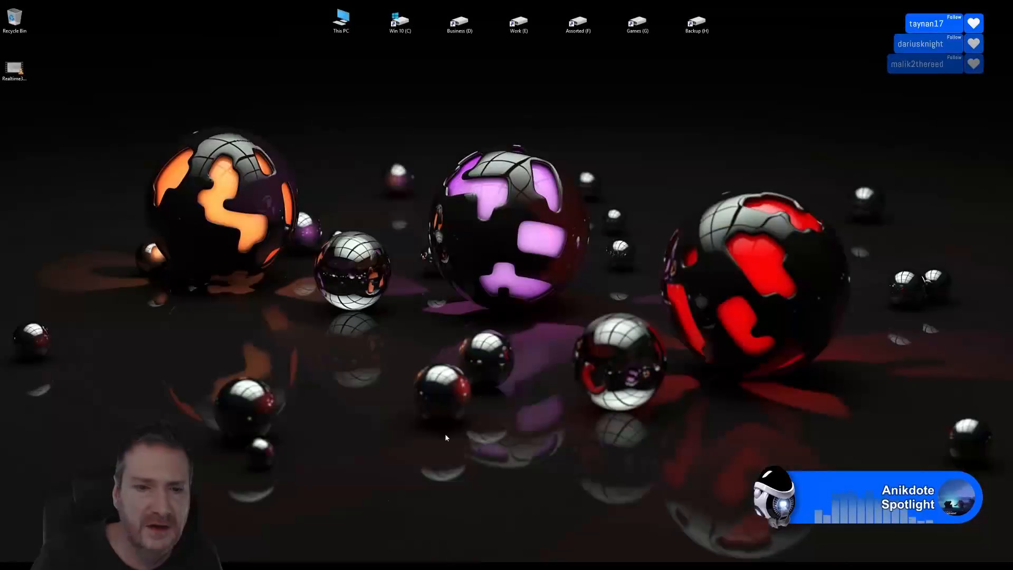
{"action": "left_click", "coordinate": [338, 566]}
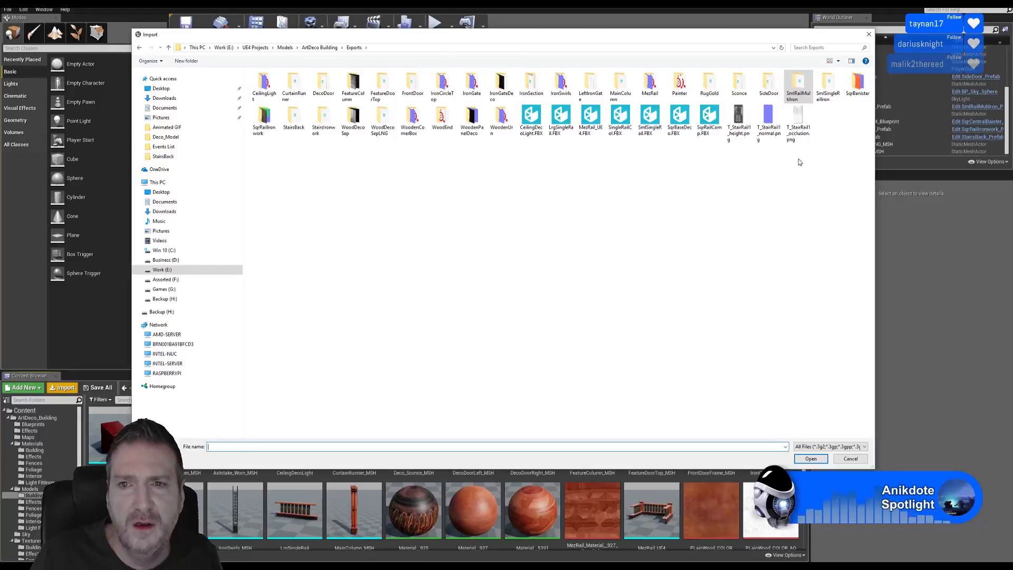
Import RugGold.FBX from the RugGold exports folder into the Building models folder and dismiss the import log
{"action": "left_click", "coordinate": [709, 83]}
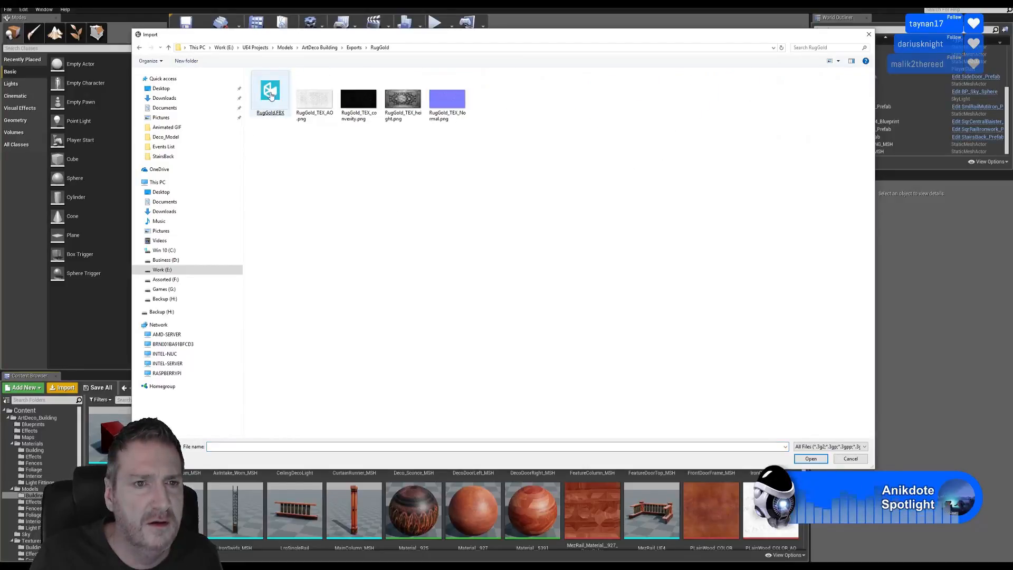
{"action": "left_click", "coordinate": [271, 93]}
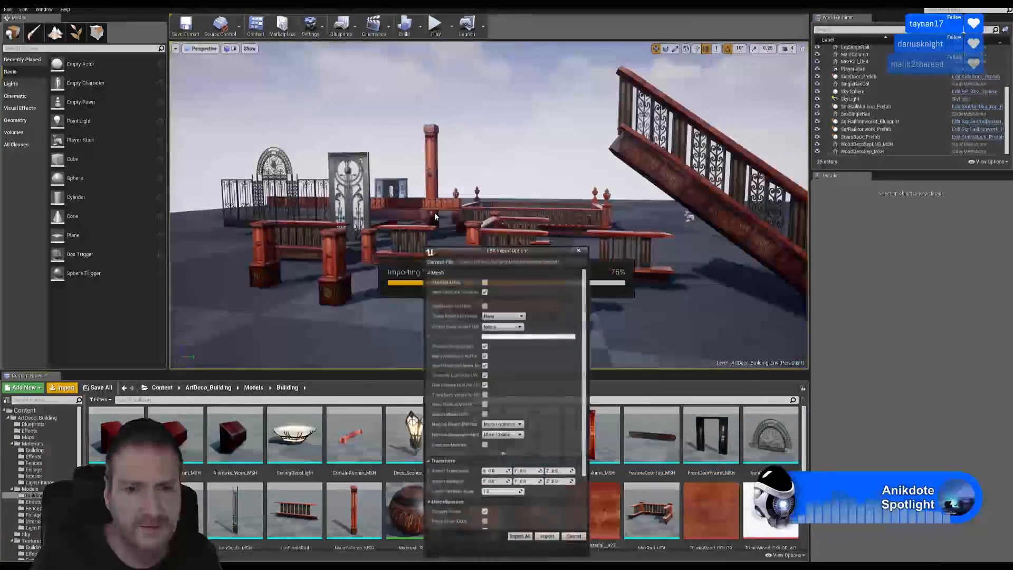
{"action": "left_click_drag", "start_coordinate": [517, 256], "coordinate": [498, 162]}
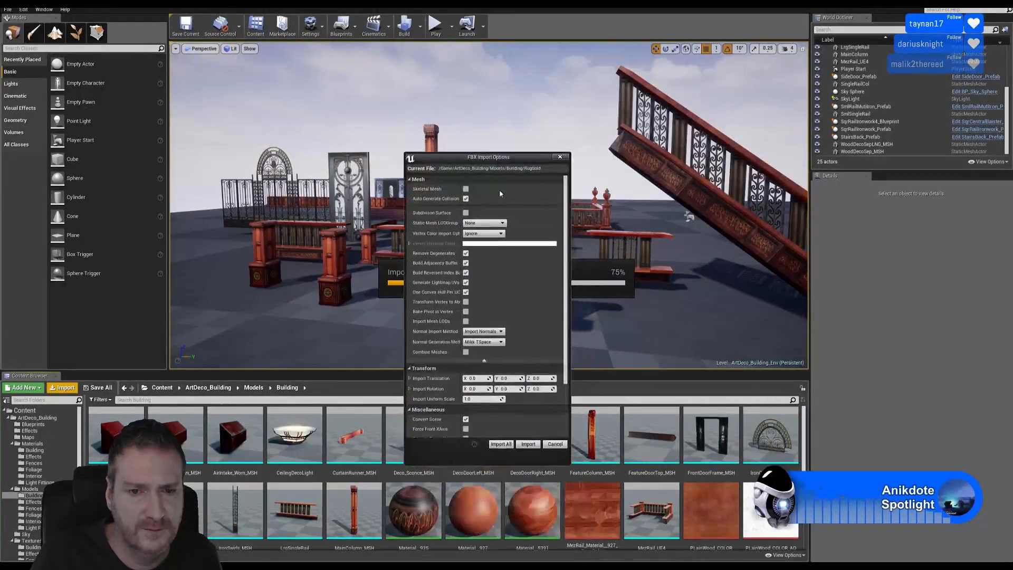
{"action": "left_click", "coordinate": [528, 444]}
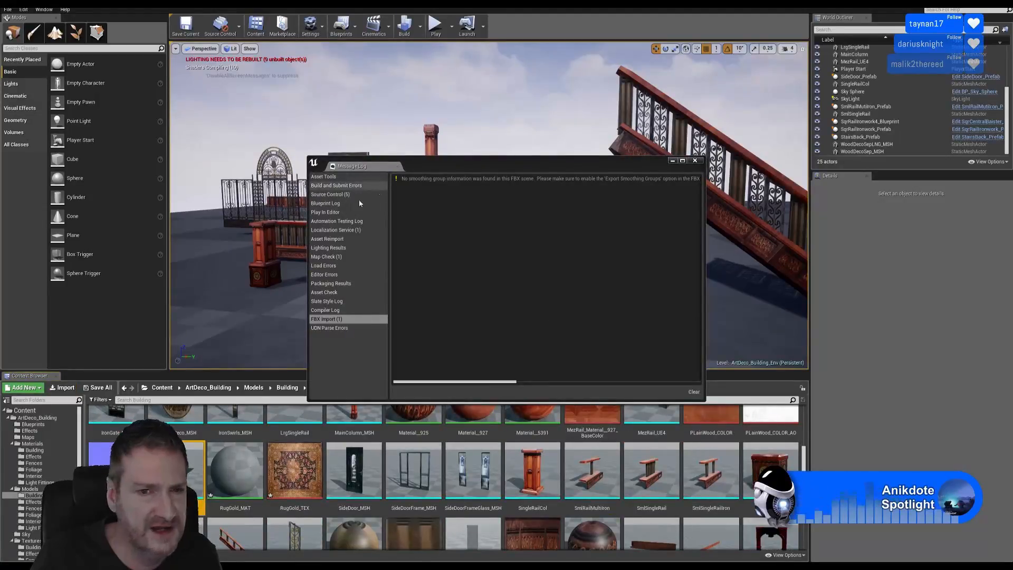
{"action": "left_click", "coordinate": [694, 159]}
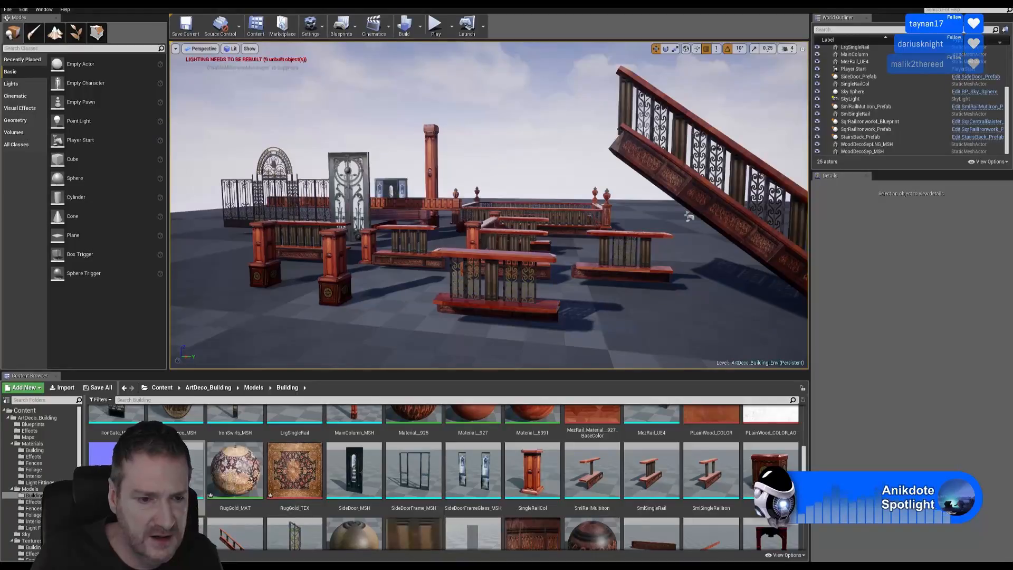
Open the RugGold_MAT material and place its Texture Sample node beside the Base Color input
{"action": "left_click", "coordinate": [245, 471]}
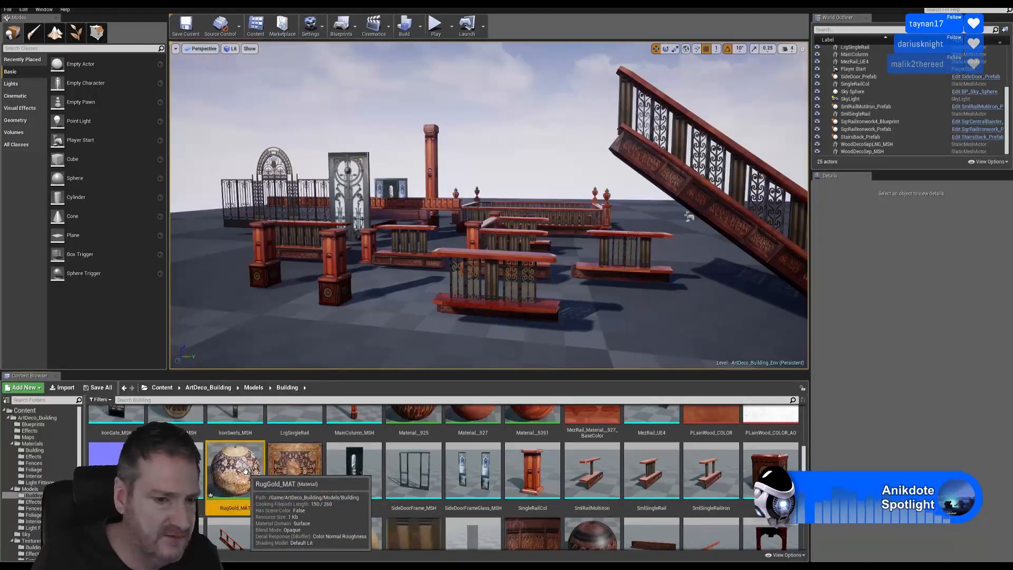
{"action": "double_click", "coordinate": [245, 471]}
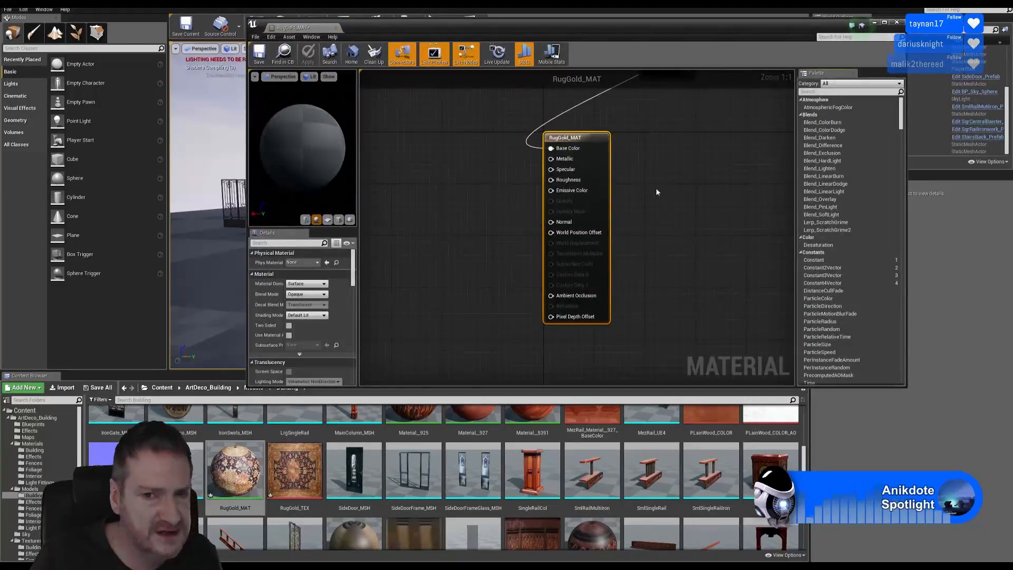
{"action": "scroll", "coordinate": [658, 190], "scroll_direction": "down", "scroll_amount": 2}
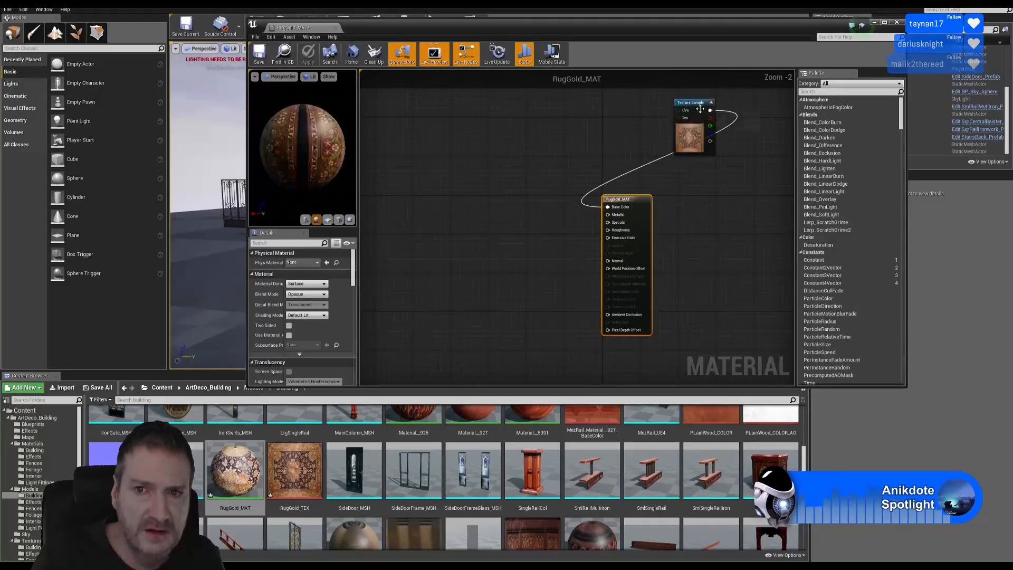
{"action": "left_click_drag", "start_coordinate": [697, 131], "coordinate": [512, 209]}
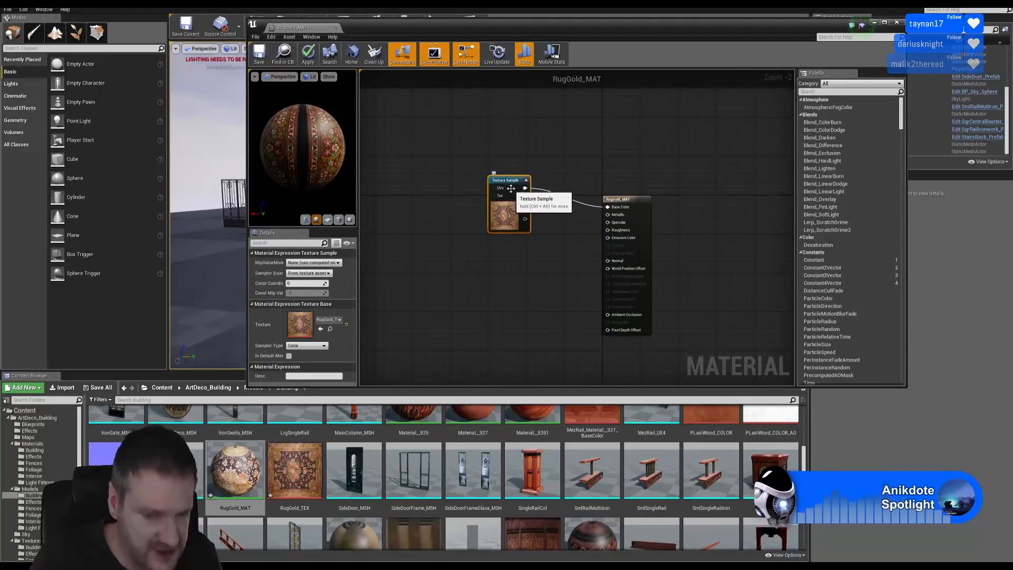
{"action": "scroll", "coordinate": [511, 209], "scroll_direction": "up", "scroll_amount": 2}
Duplicate the rug's Texture Sample node twice and stack the copies in a column below the original
{"action": "key", "text": "ctrl+c"}
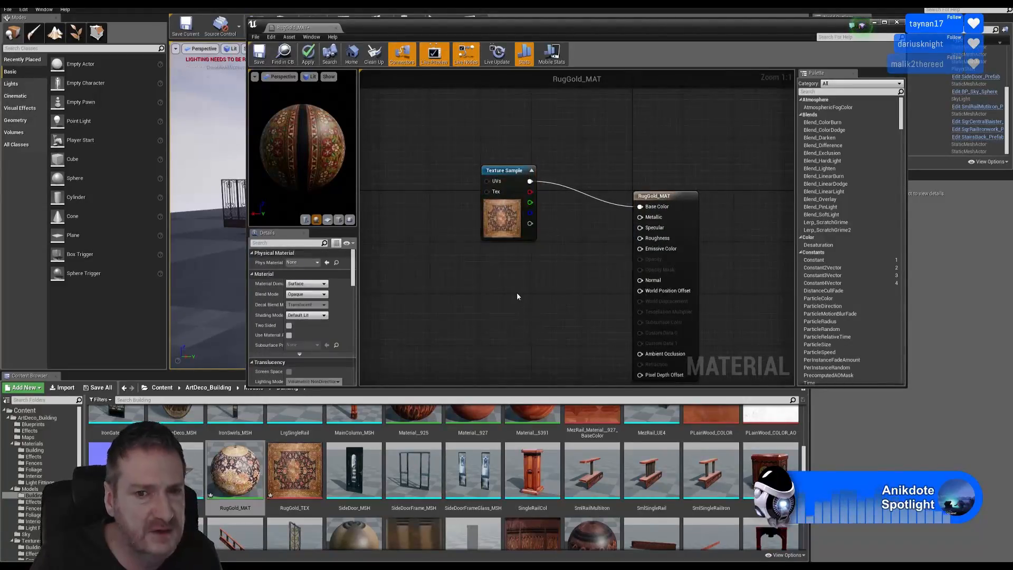
{"action": "key", "text": "ctrl+v"}
{"action": "left_click_drag", "start_coordinate": [534, 300], "coordinate": [502, 268]}
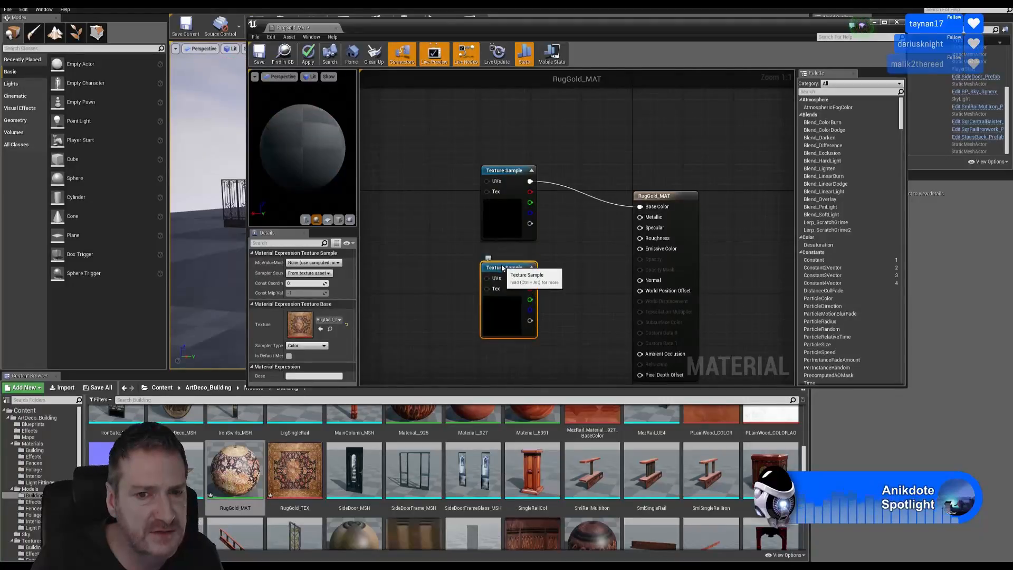
{"action": "key", "text": "ctrl+v"}
{"action": "right_click_drag", "start_coordinate": [587, 219], "coordinate": [591, 164]}
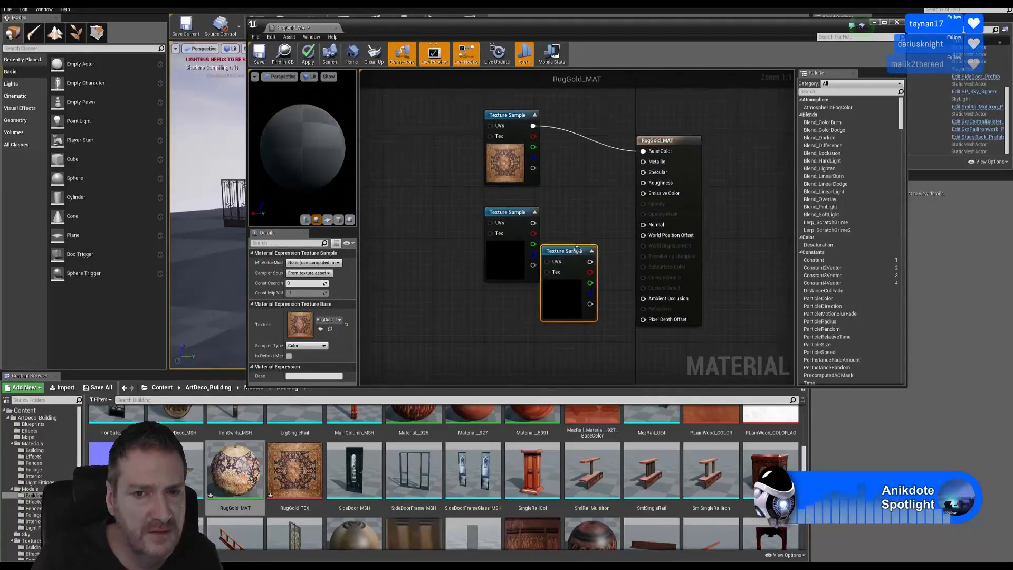
{"action": "left_click_drag", "start_coordinate": [568, 258], "coordinate": [511, 309]}
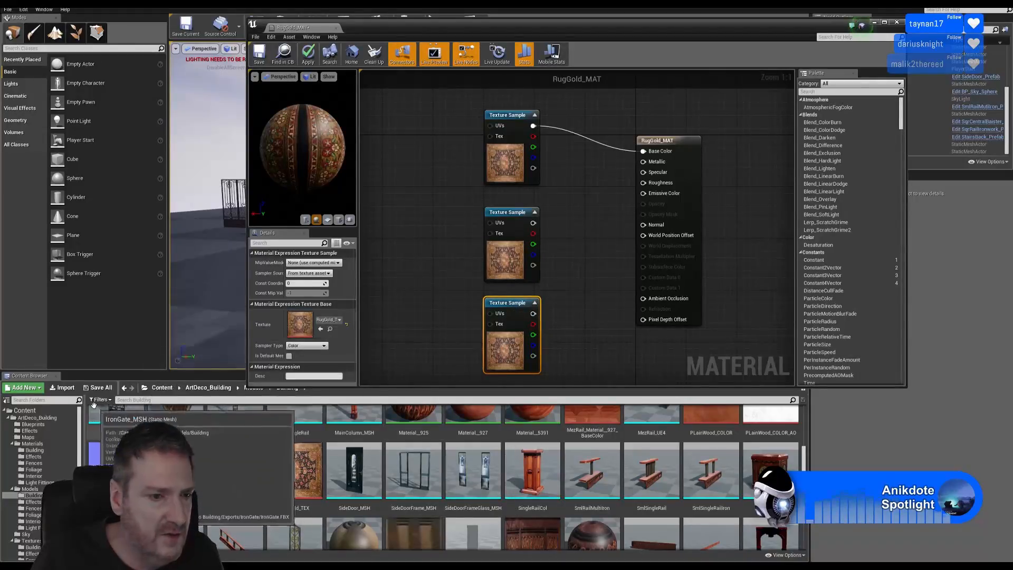
Import RugGold_TEX_AO.png and RugGold_TEX_Normal.png from the RugGold exports folder
{"action": "left_click", "coordinate": [67, 388]}
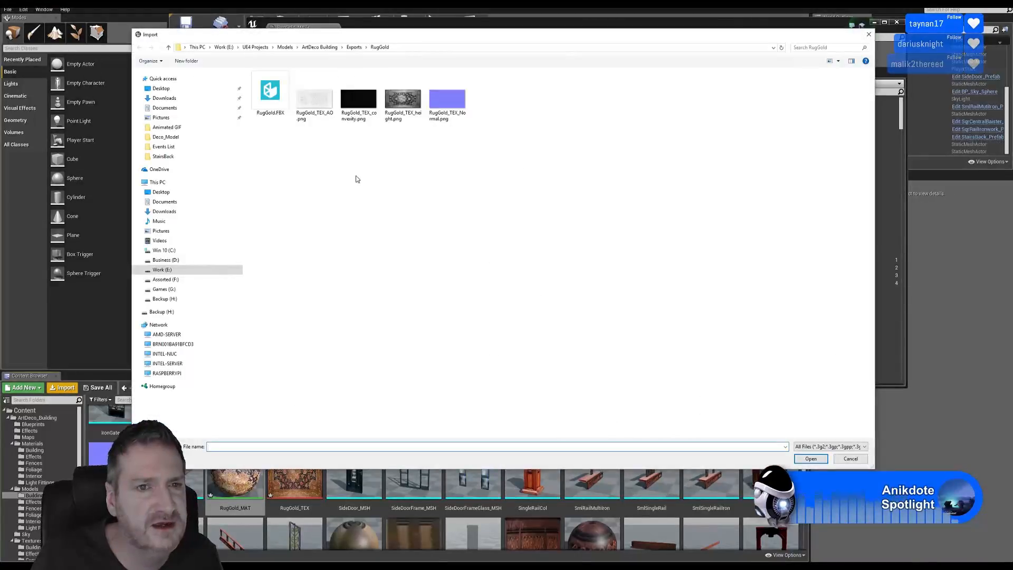
{"action": "left_click", "coordinate": [447, 100]}
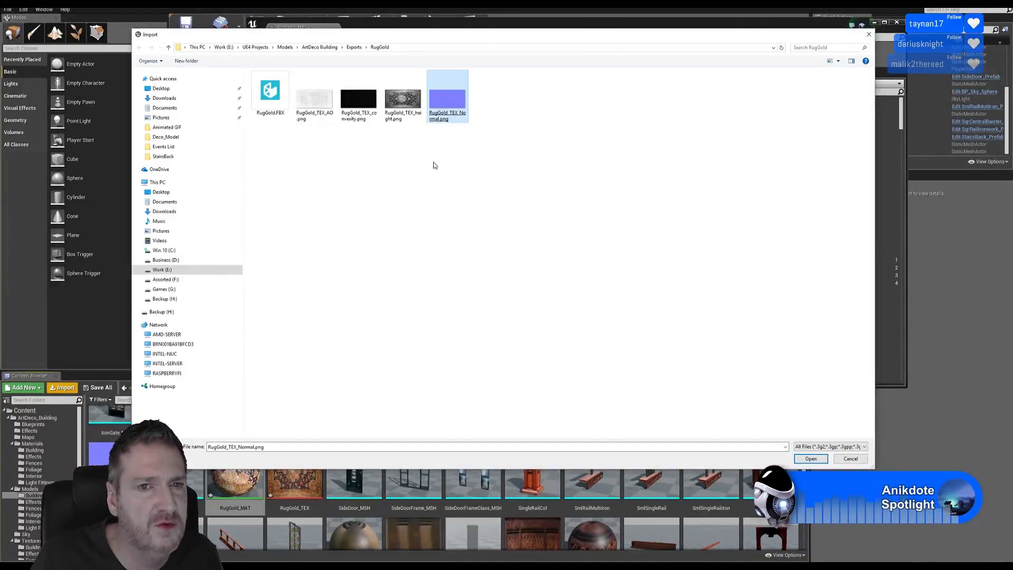
{"action": "left_click", "coordinate": [307, 107], "text": "ctrl"}
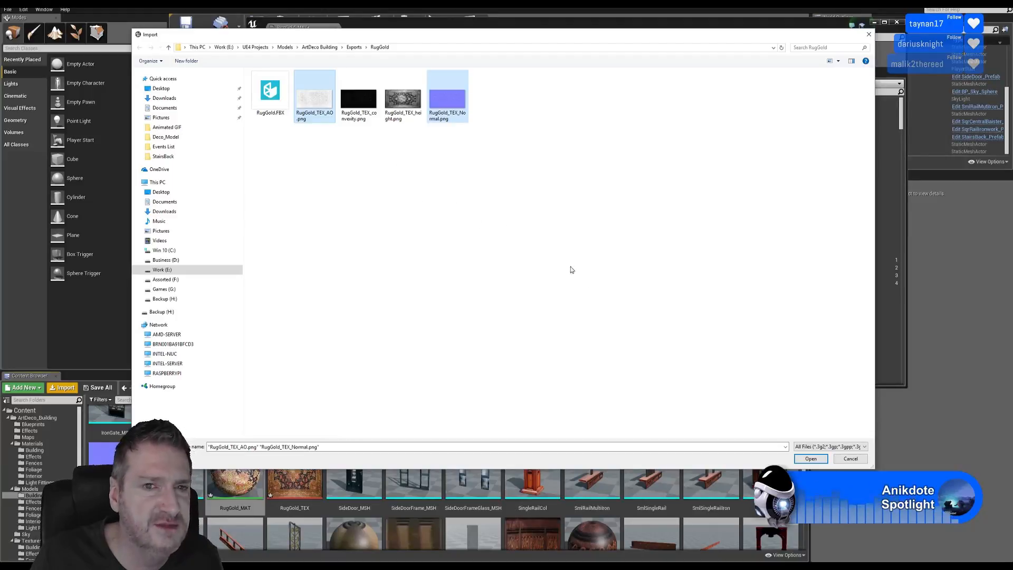
{"action": "left_click", "coordinate": [811, 458]}
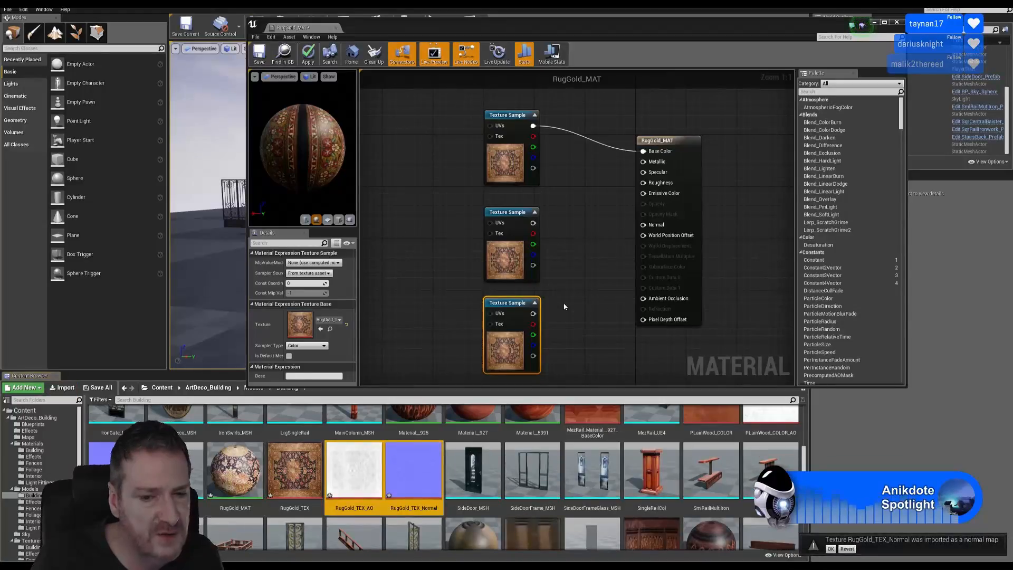
Assign RugGold_TEX_Normal to the middle Texture Sample node and RugGold_TEX_AO to the lowest one
{"action": "left_click", "coordinate": [524, 252]}
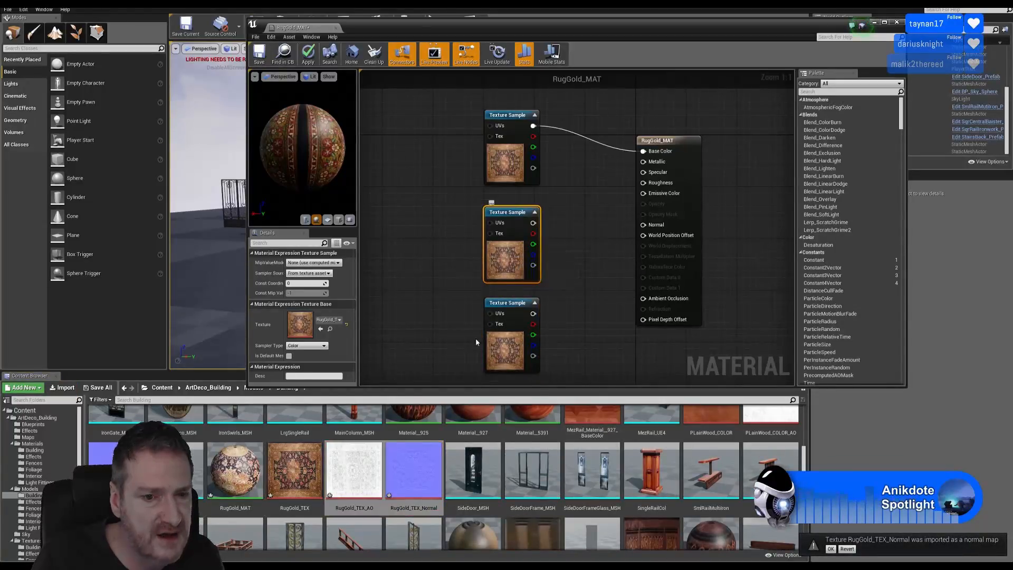
{"action": "left_click", "coordinate": [413, 469]}
{"action": "right_click", "coordinate": [500, 254]}
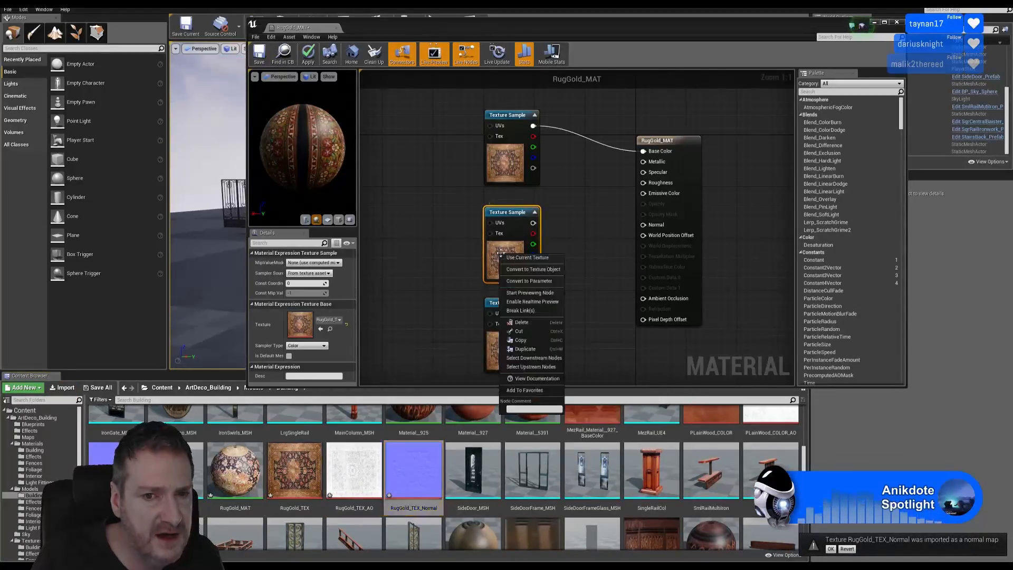
{"action": "left_click", "coordinate": [528, 257]}
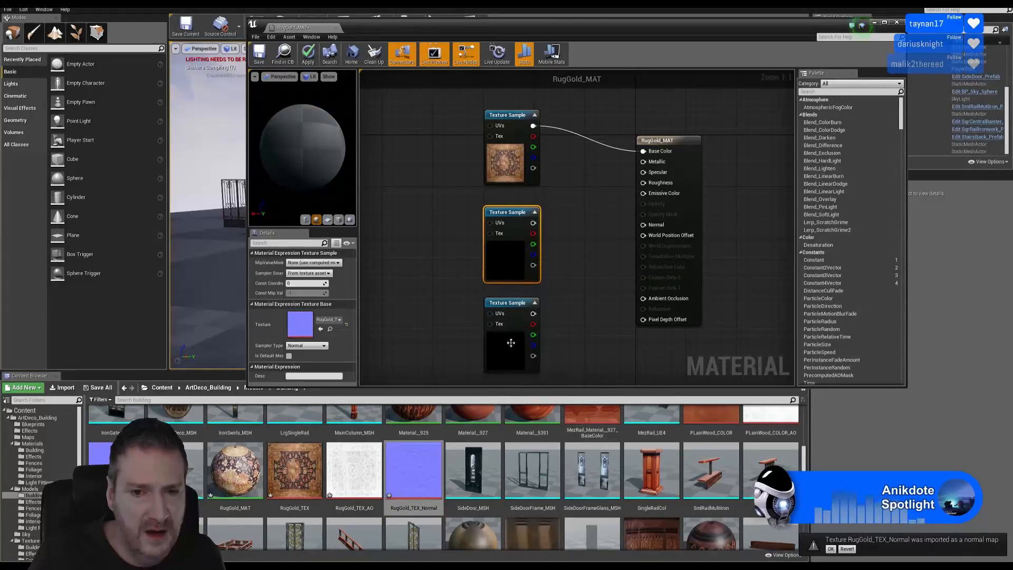
{"action": "left_click", "coordinate": [511, 342]}
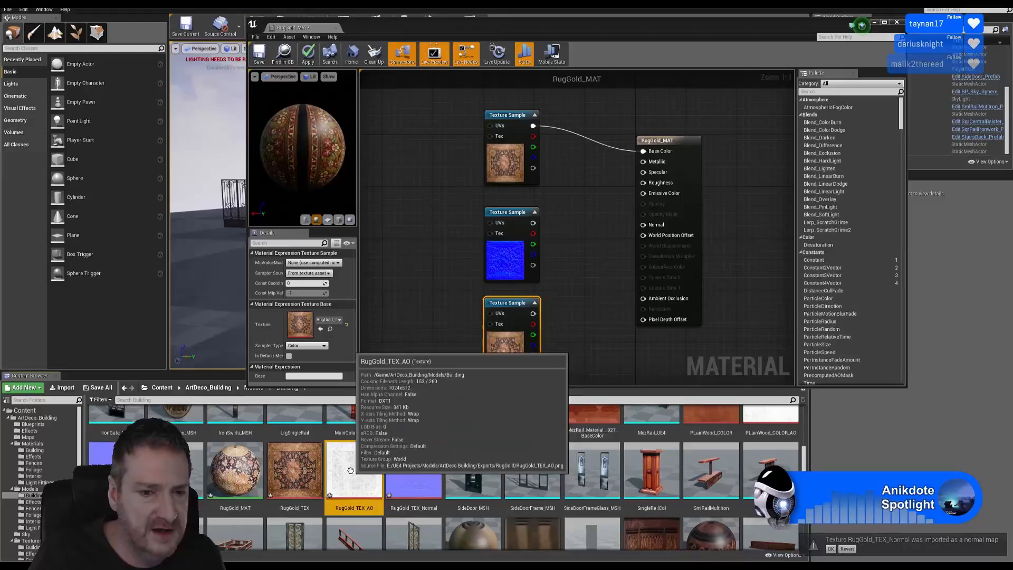
{"action": "right_click", "coordinate": [500, 348]}
{"action": "left_click", "coordinate": [523, 355]}
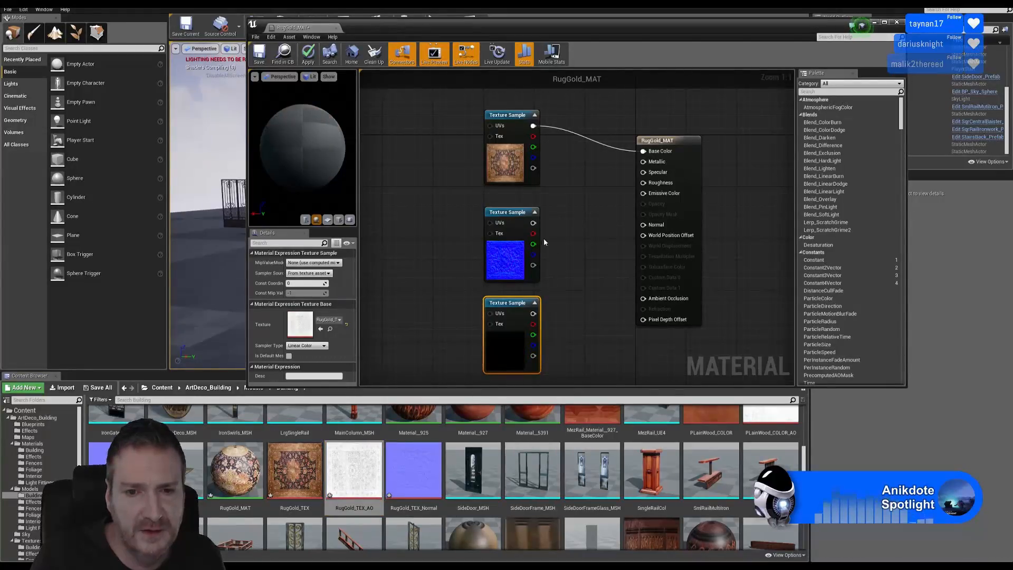
Connect the normal texture to Normal and the AO texture to Ambient Occlusion, then save and close RugGold_MAT
{"action": "left_click_drag", "start_coordinate": [532, 223], "coordinate": [642, 226]}
{"action": "left_click_drag", "start_coordinate": [533, 314], "coordinate": [643, 298]}
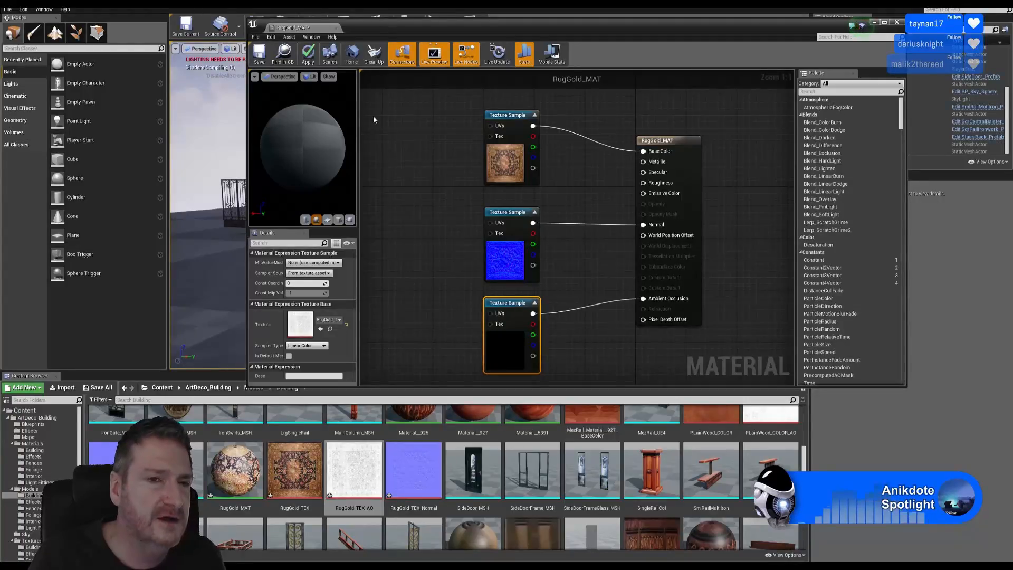
{"action": "left_click", "coordinate": [263, 59]}
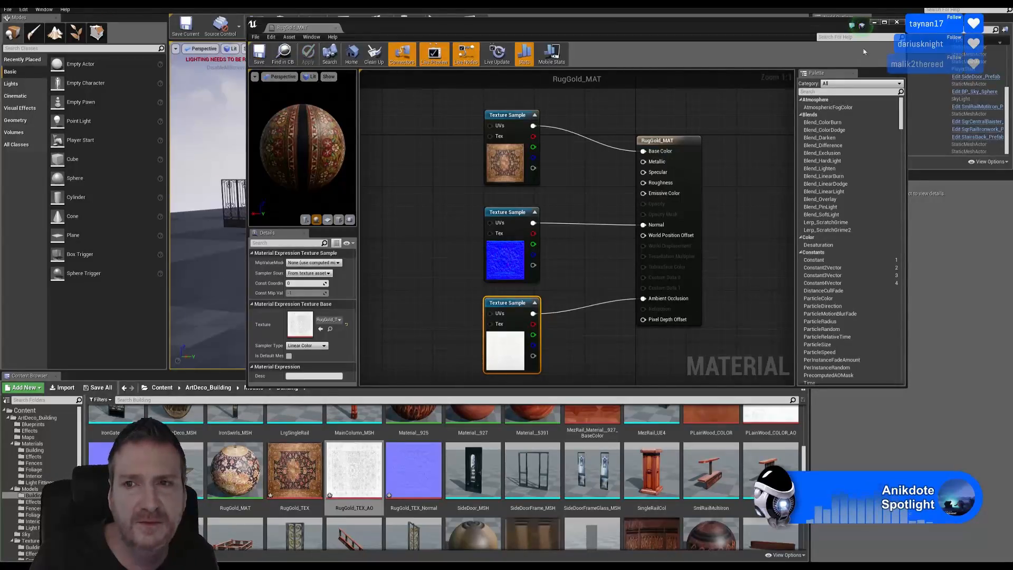
{"action": "left_click", "coordinate": [896, 21]}
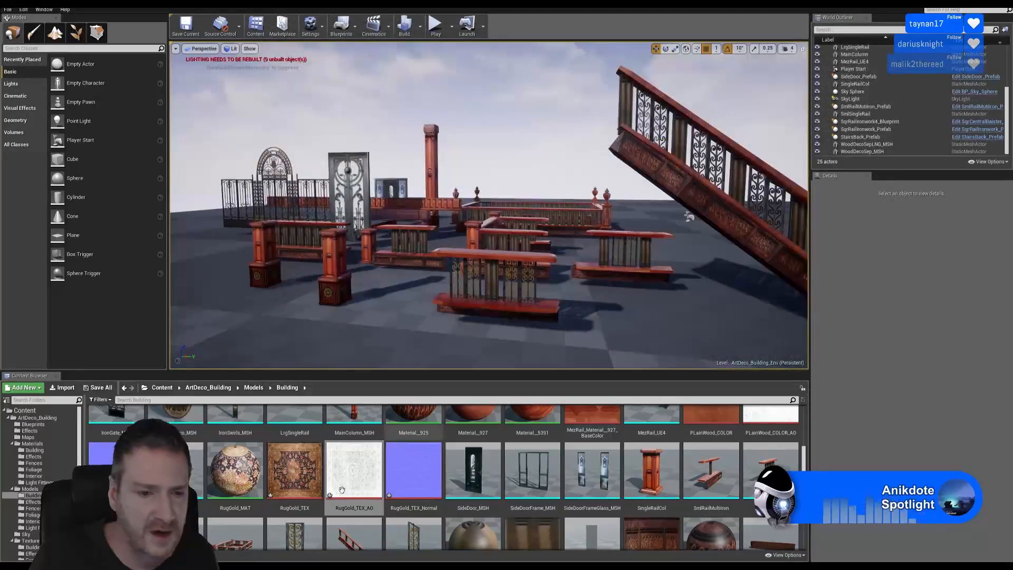
Open the imported rug mesh, inspect its surface from several angles, and close its editor
{"action": "double_click", "coordinate": [182, 479]}
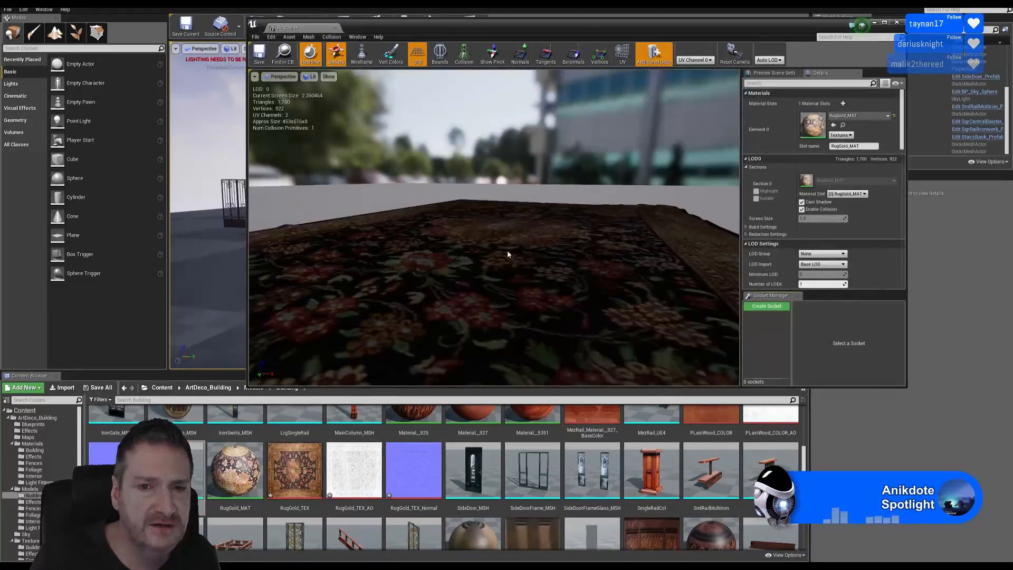
{"action": "right_click_drag", "start_coordinate": [507, 250], "coordinate": [511, 263]}
{"action": "key", "text": "s"}
{"action": "left_click_drag", "start_coordinate": [512, 264], "coordinate": [734, 278], "text": "alt"}
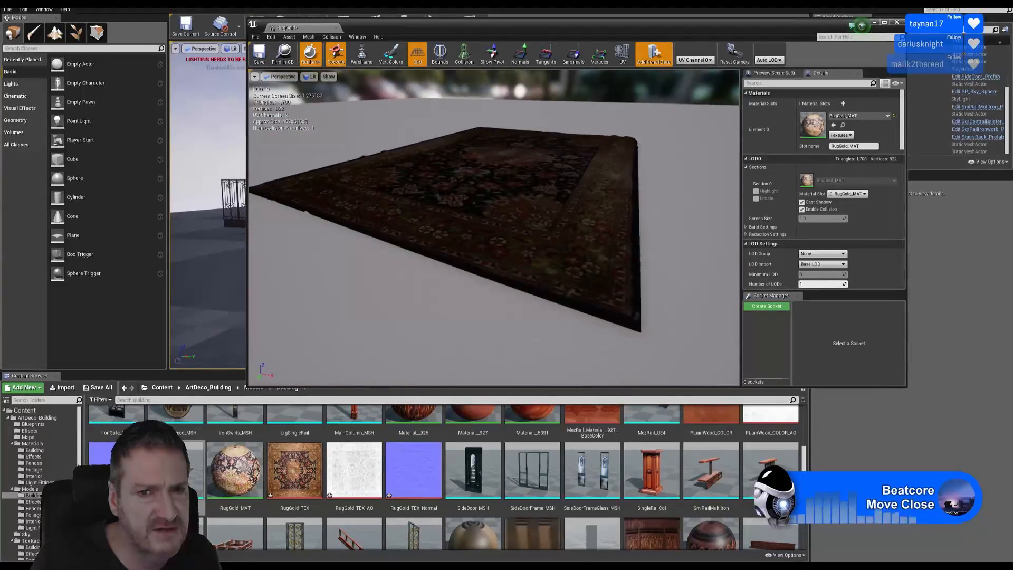
{"action": "left_click", "coordinate": [896, 23]}
Switch to 3ds Max, select the whole rug element, and apply a Normal modifier with Unify Normals and Flip Normals enabled
{"action": "key", "text": "super+d"}
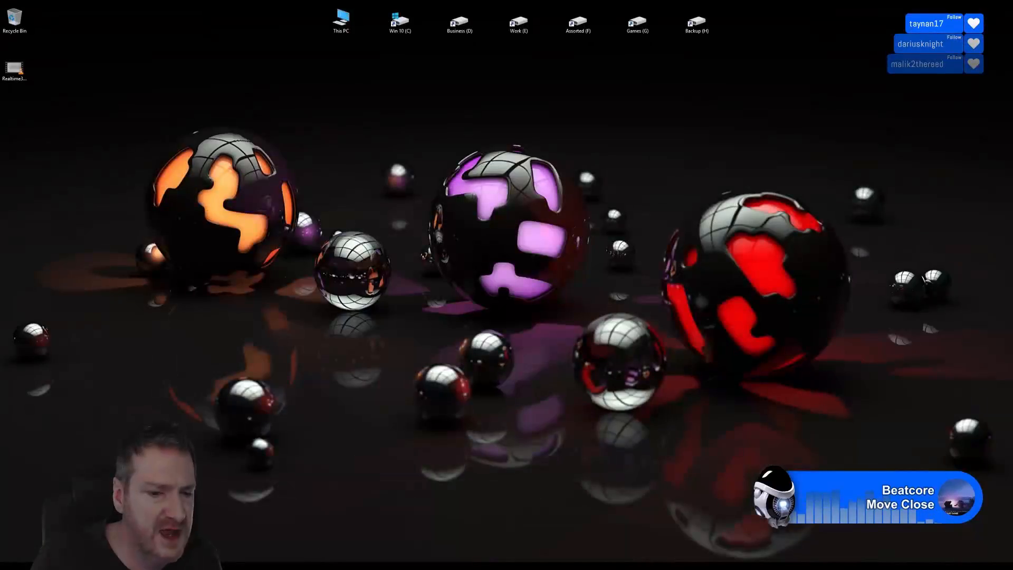
{"action": "key", "text": "alt+Tab"}
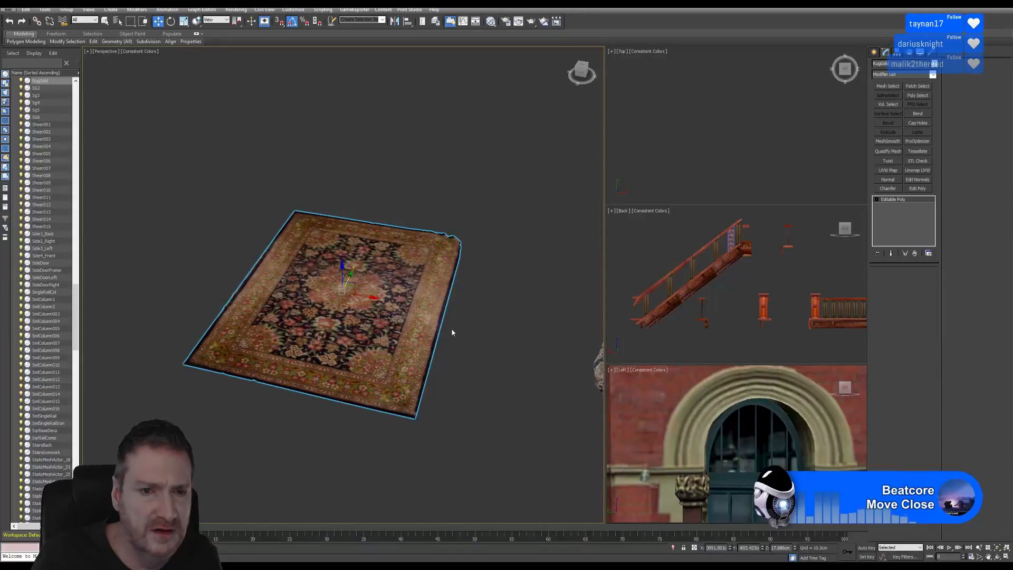
{"action": "key", "text": "5"}
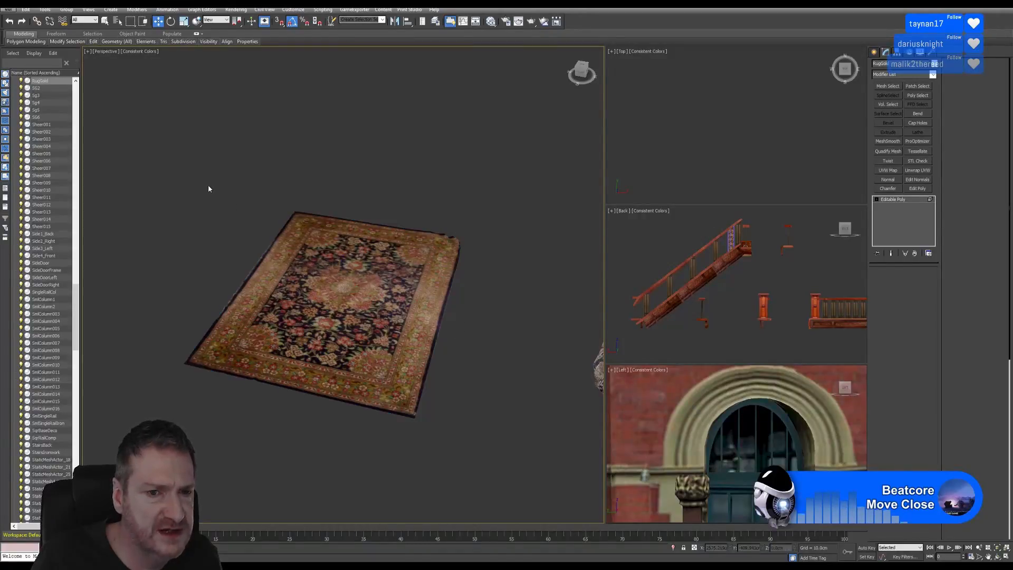
{"action": "left_click_drag", "start_coordinate": [203, 174], "coordinate": [518, 452]}
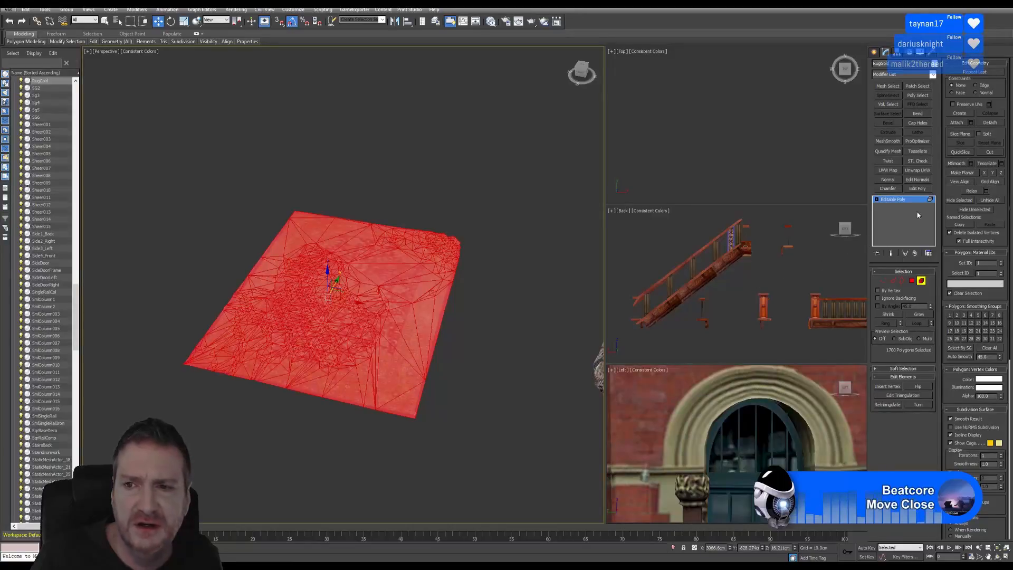
{"action": "left_click", "coordinate": [888, 180]}
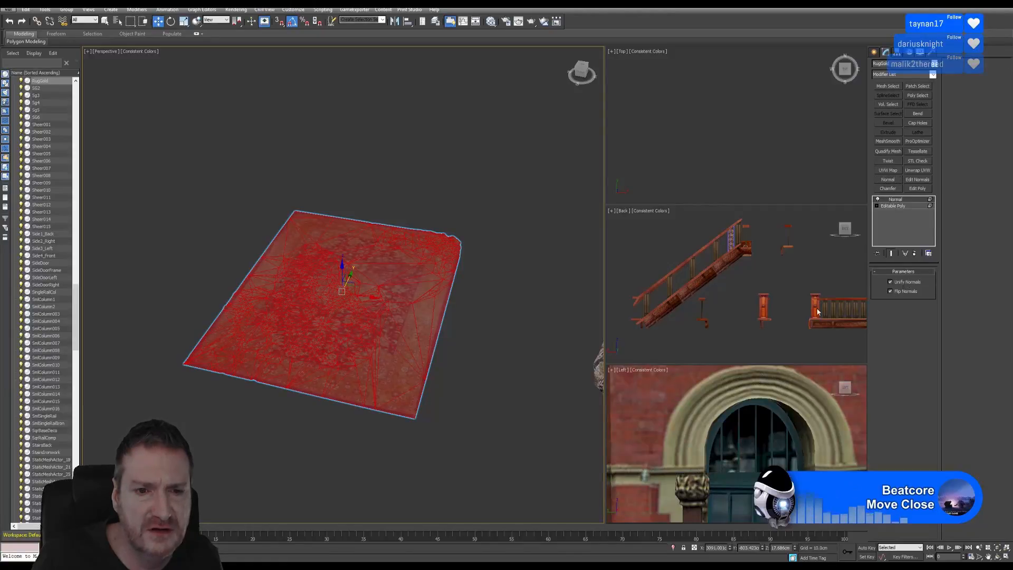
Compare the rug with Flip Normals on and off, leaving it off in the Normal modifier
{"action": "left_click", "coordinate": [998, 558]}
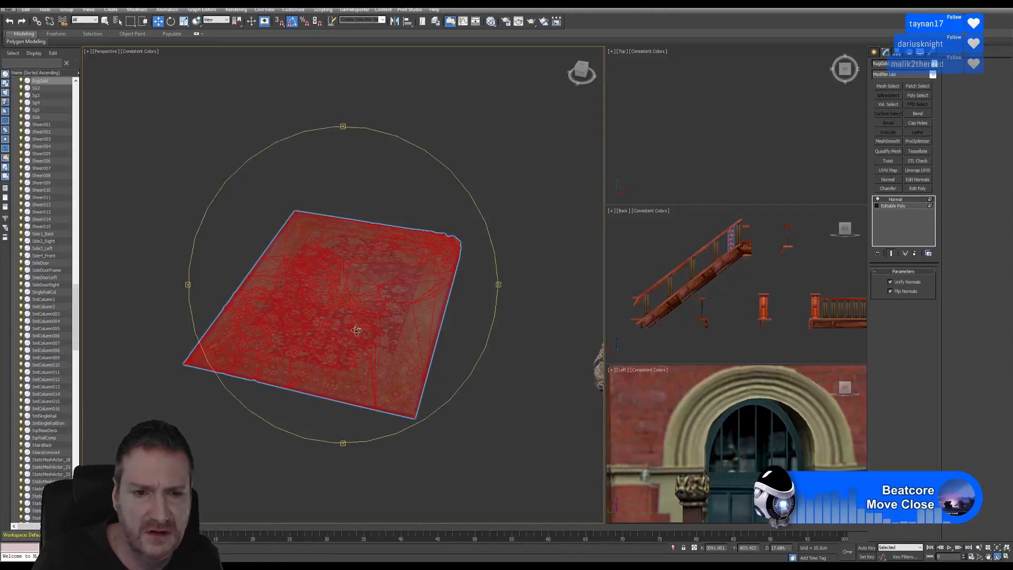
{"action": "mouse_move", "coordinate": [355, 330]}
{"action": "left_mouse_down"}
{"action": "mouse_move", "coordinate": [336, 242]}
{"action": "mouse_move", "coordinate": [327, 303]}
{"action": "mouse_move", "coordinate": [376, 318]}
{"action": "mouse_move", "coordinate": [343, 301]}
{"action": "mouse_move", "coordinate": [292, 317]}
{"action": "mouse_move", "coordinate": [316, 327]}
{"action": "mouse_move", "coordinate": [298, 344]}
{"action": "left_mouse_up"}
{"action": "left_click", "coordinate": [890, 291]}
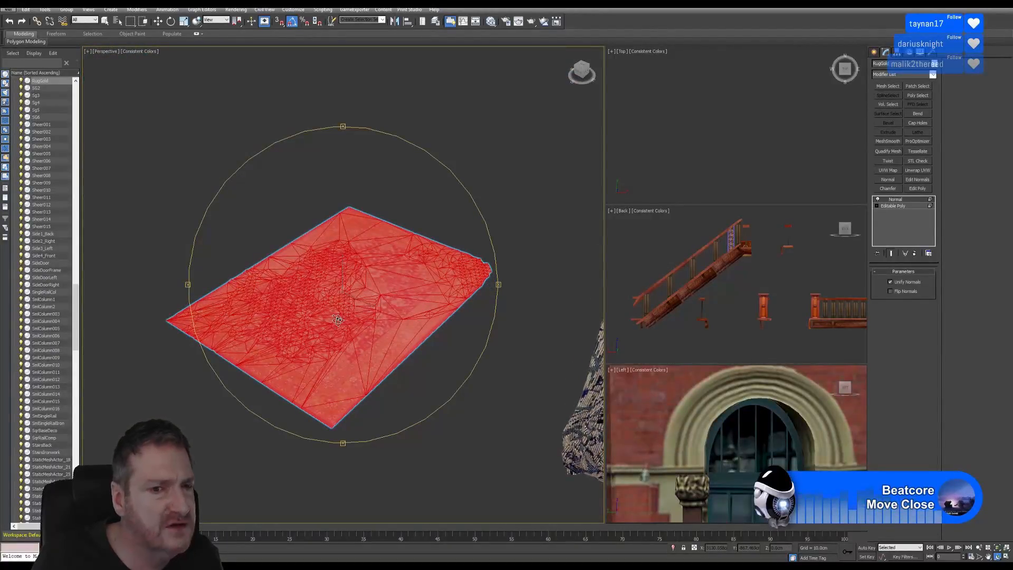
{"action": "left_click", "coordinate": [890, 292]}
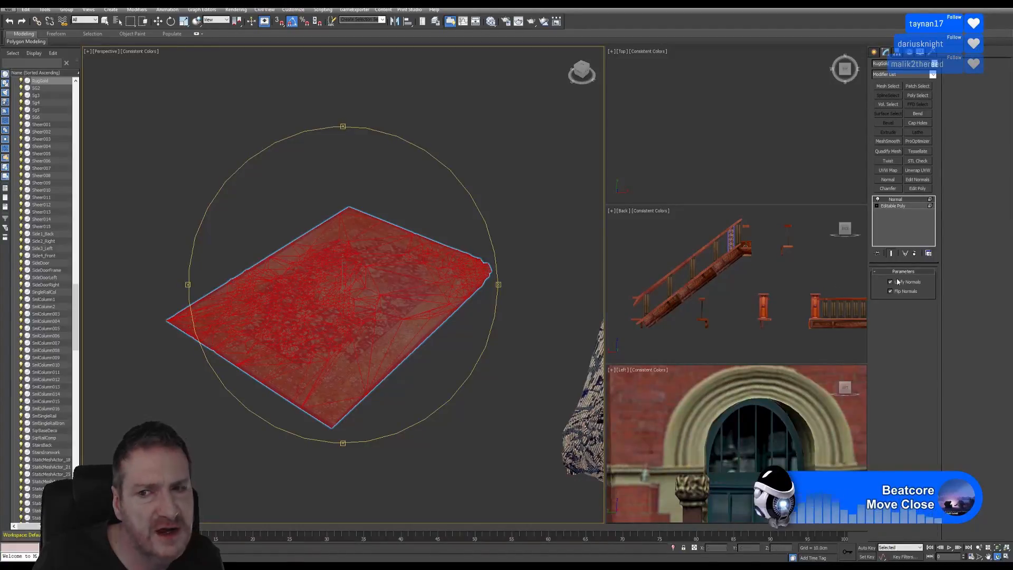
{"action": "left_click", "coordinate": [891, 292]}
{"action": "mouse_move", "coordinate": [354, 315]}
{"action": "middle_mouse_down", "text": "alt"}
{"action": "mouse_move", "coordinate": [388, 311]}
{"action": "mouse_move", "coordinate": [359, 309]}
{"action": "middle_mouse_up", "text": "alt"}
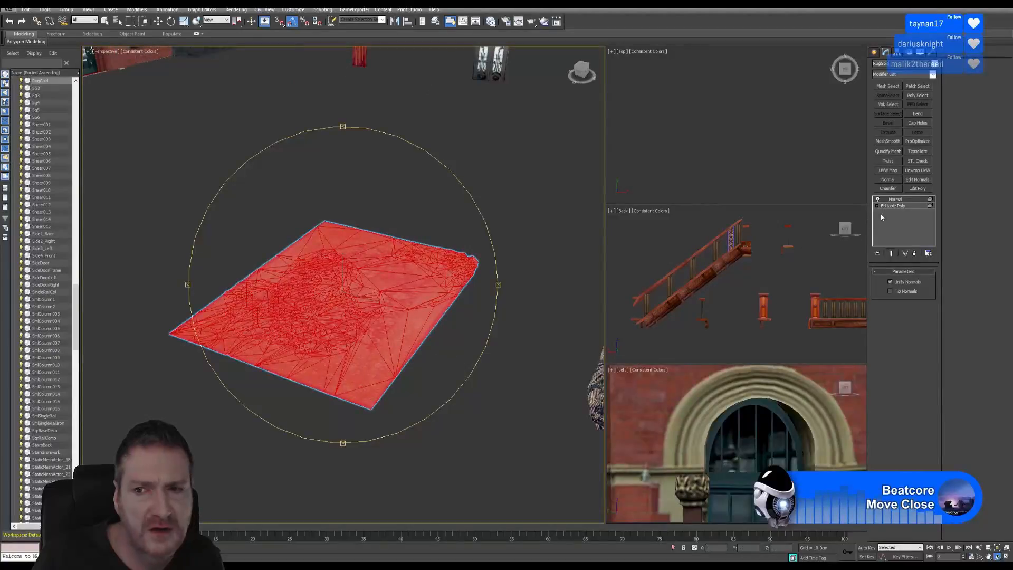
Collapse the rug's Normal modifier into its Editable Poly
{"action": "right_click", "coordinate": [896, 203]}
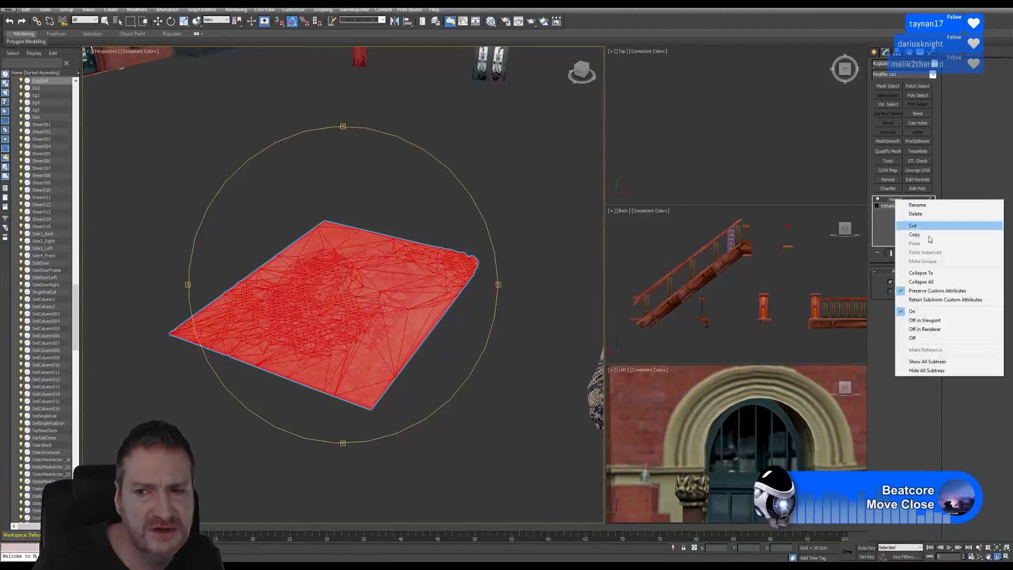
{"action": "left_click", "coordinate": [918, 281]}
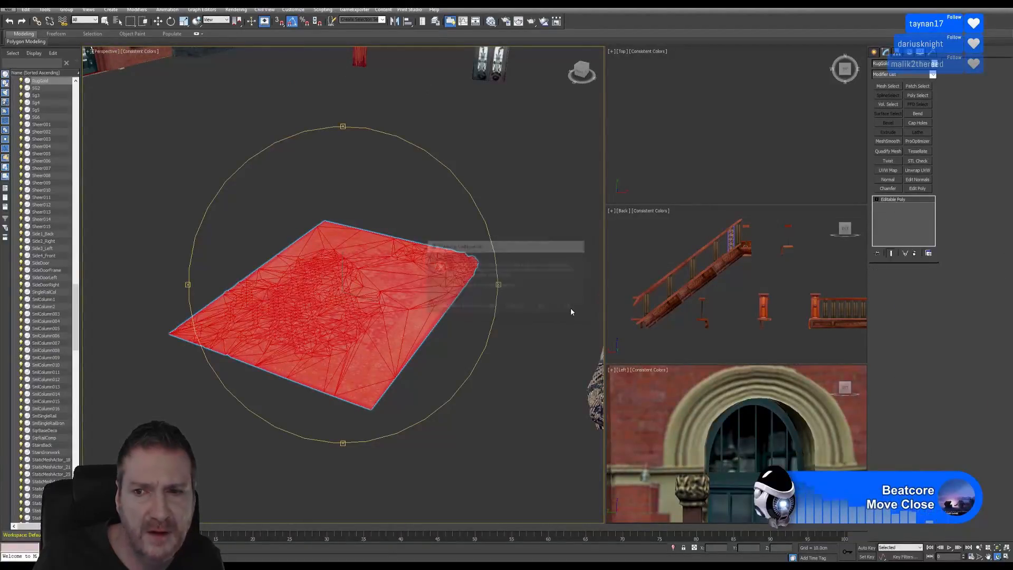
{"action": "left_click", "coordinate": [541, 307]}
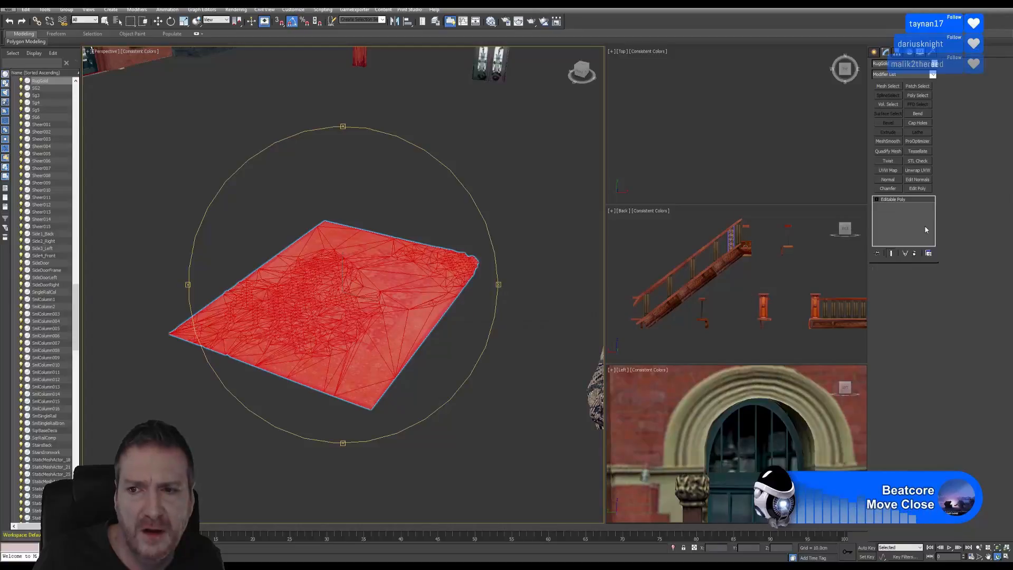
Apply an Edit Normals modifier to the rug, select all of its normals, and unify them
{"action": "left_click", "coordinate": [917, 179]}
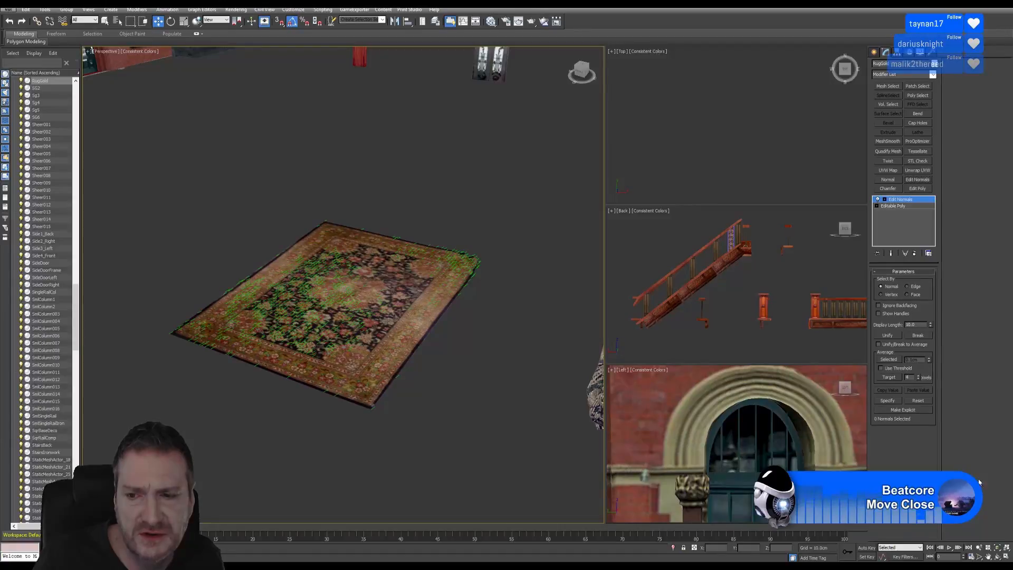
{"action": "left_click", "coordinate": [999, 555]}
{"action": "left_click_drag", "start_coordinate": [379, 330], "coordinate": [324, 329]}
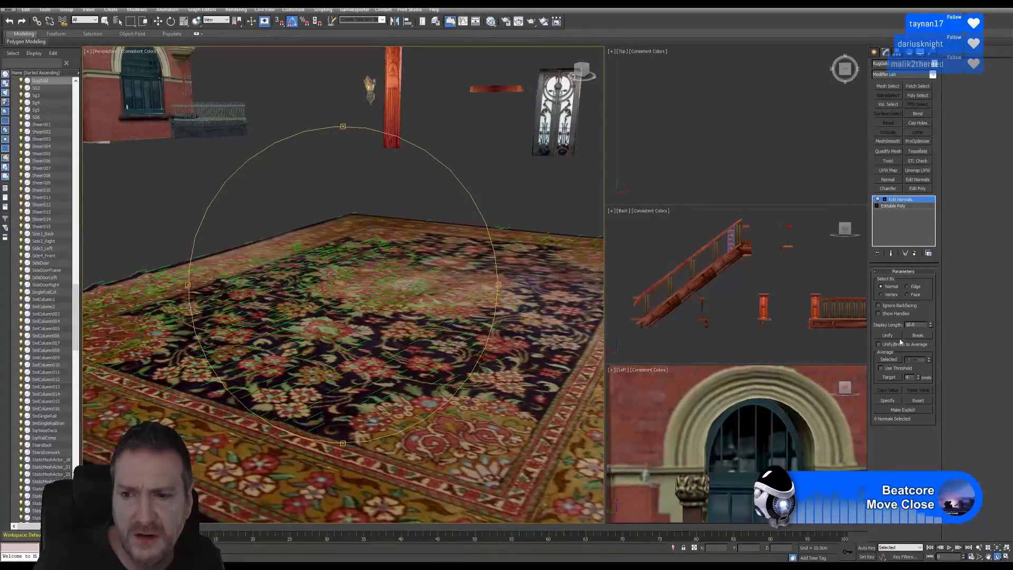
{"action": "scroll", "coordinate": [366, 308], "scroll_direction": "down", "scroll_amount": 5}
{"action": "left_click_drag", "start_coordinate": [366, 308], "coordinate": [363, 322]}
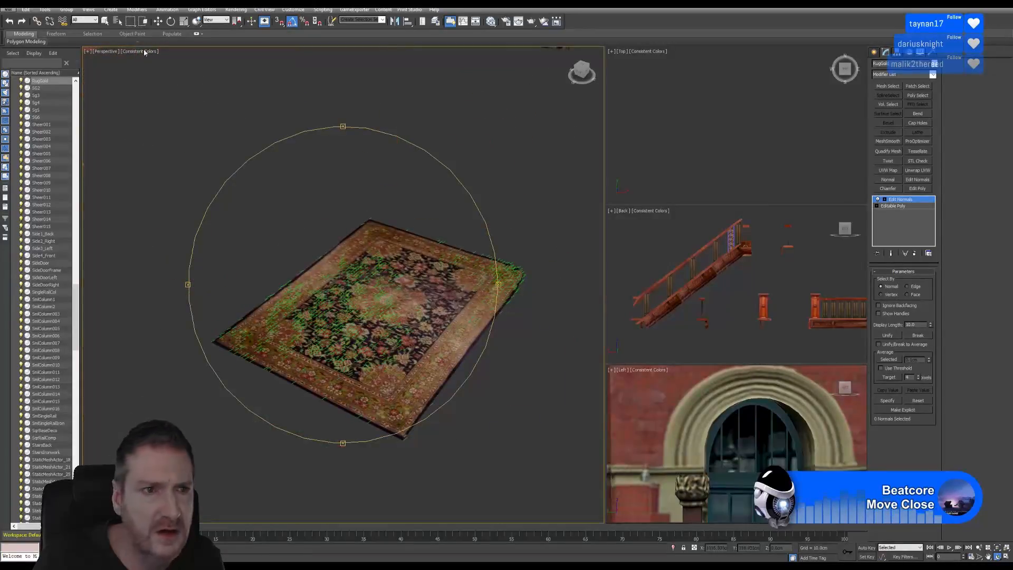
{"action": "left_click", "coordinate": [105, 21]}
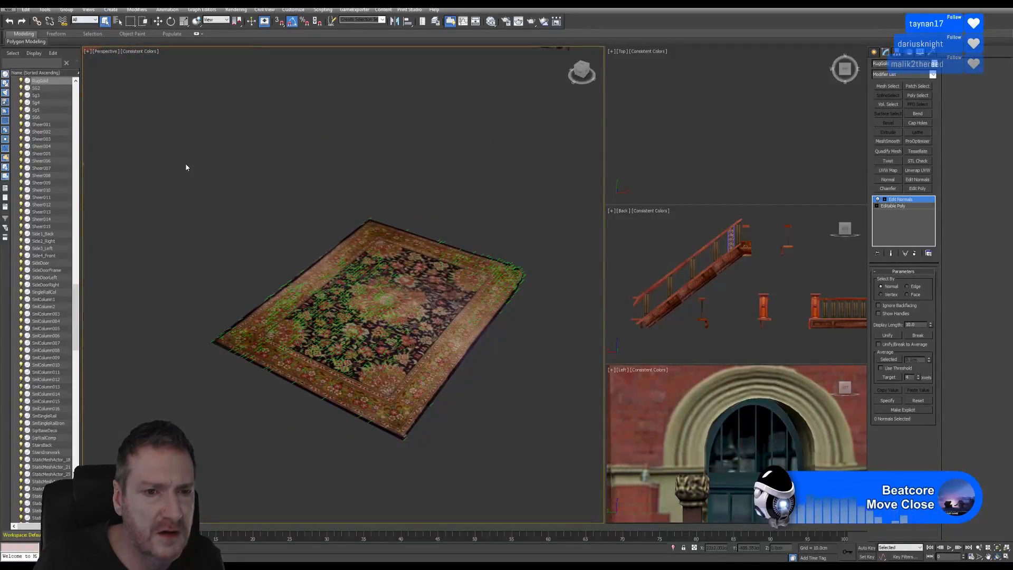
{"action": "left_click_drag", "start_coordinate": [566, 480], "coordinate": [574, 467]}
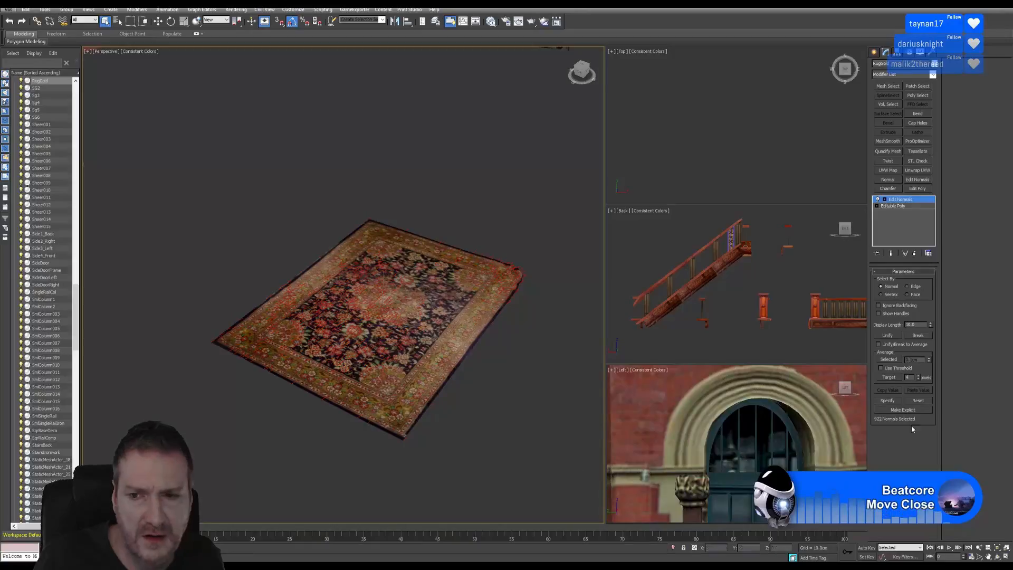
{"action": "left_click", "coordinate": [888, 336]}
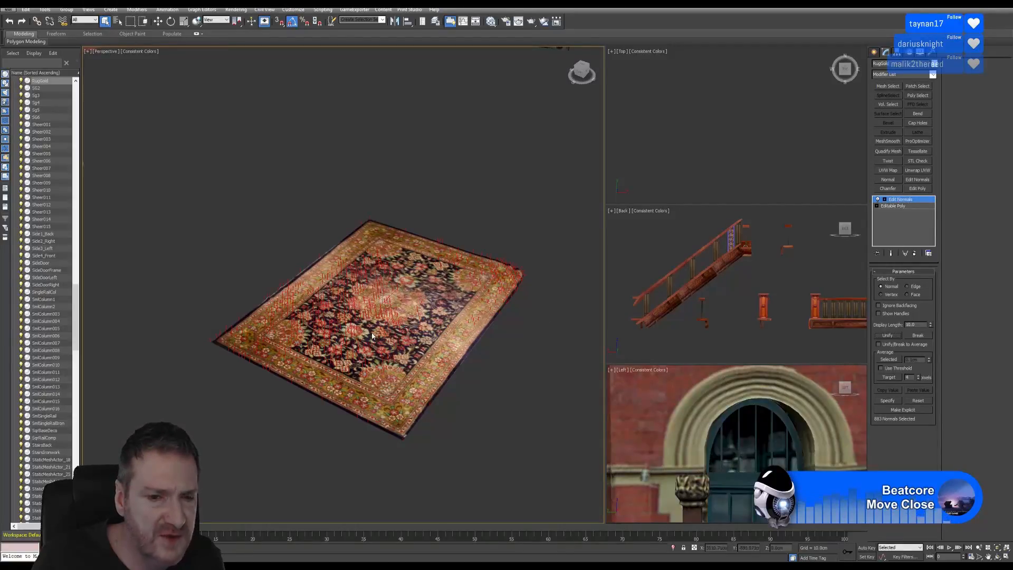
Inspect the rug's unified normals up close, then collapse the Edit Normals modifier into the Editable Poly
{"action": "scroll", "coordinate": [372, 336], "scroll_direction": "up", "scroll_amount": 3}
{"action": "scroll", "coordinate": [233, 265], "scroll_direction": "up", "scroll_amount": 3}
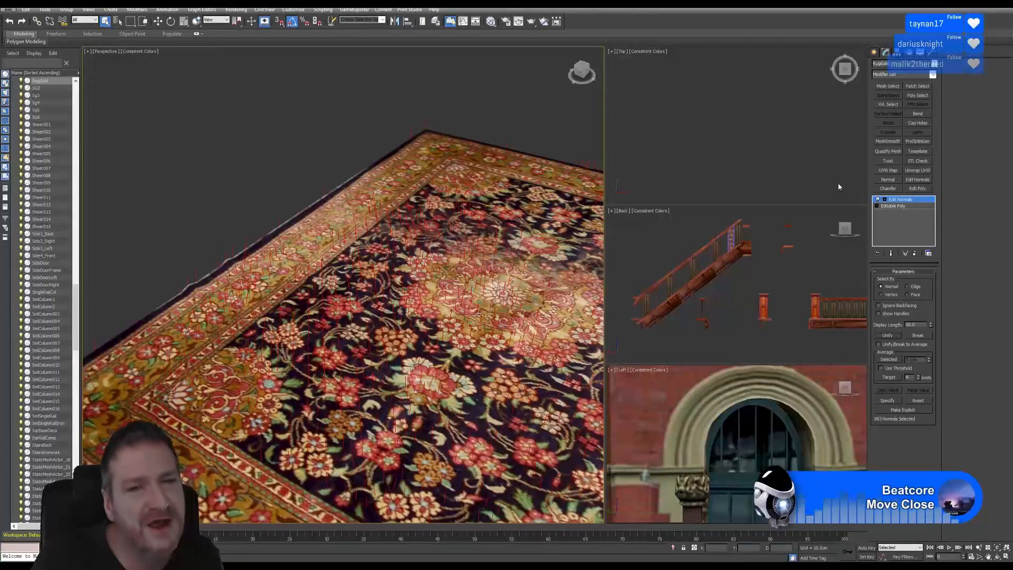
{"action": "scroll", "coordinate": [365, 315], "scroll_direction": "down", "scroll_amount": 3}
{"action": "middle_click_drag", "start_coordinate": [428, 316], "coordinate": [371, 317]}
{"action": "scroll", "coordinate": [371, 317], "scroll_direction": "down", "scroll_amount": 2}
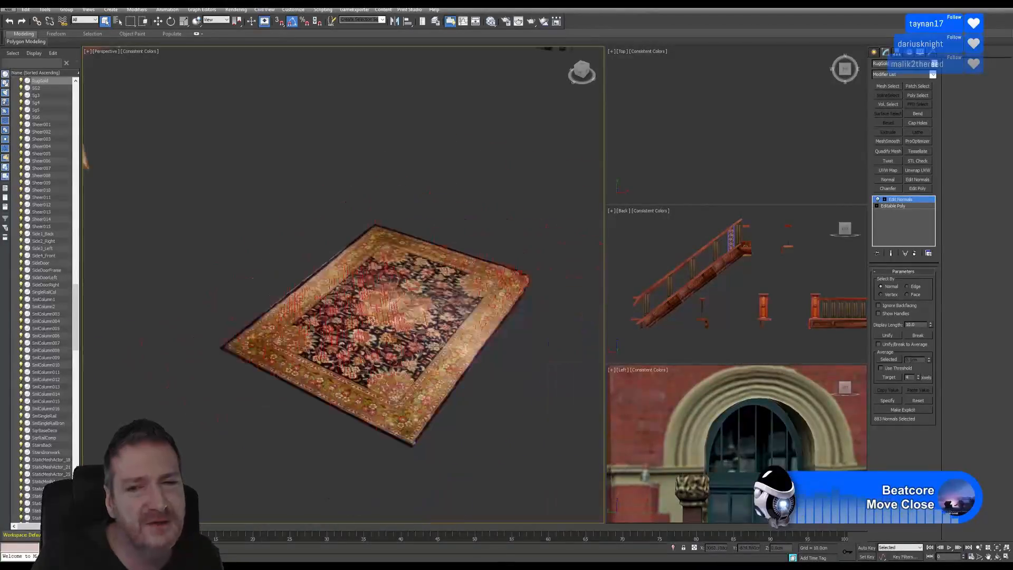
{"action": "right_click", "coordinate": [892, 200]}
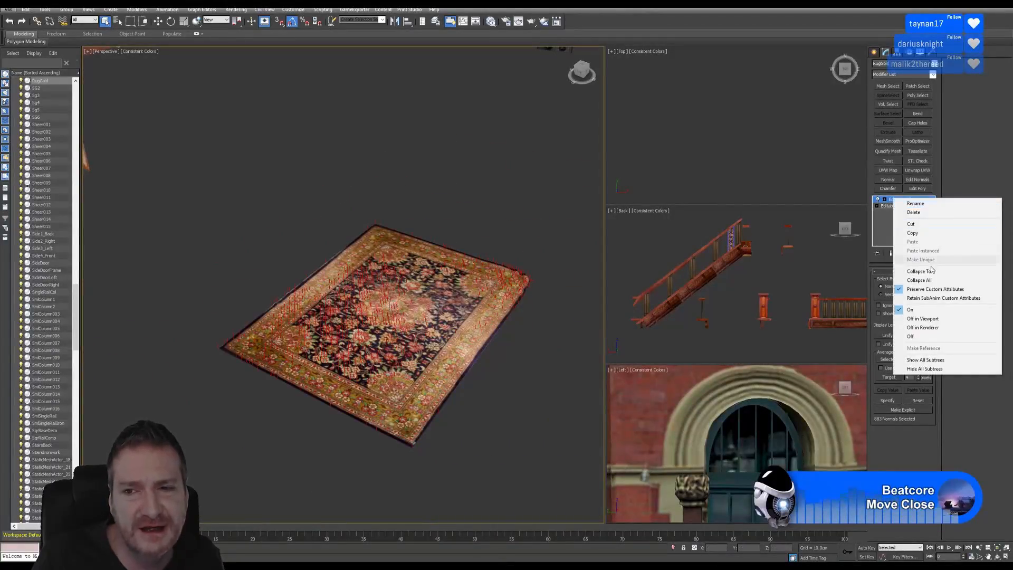
{"action": "left_click", "coordinate": [918, 280]}
{"action": "left_click", "coordinate": [546, 306]}
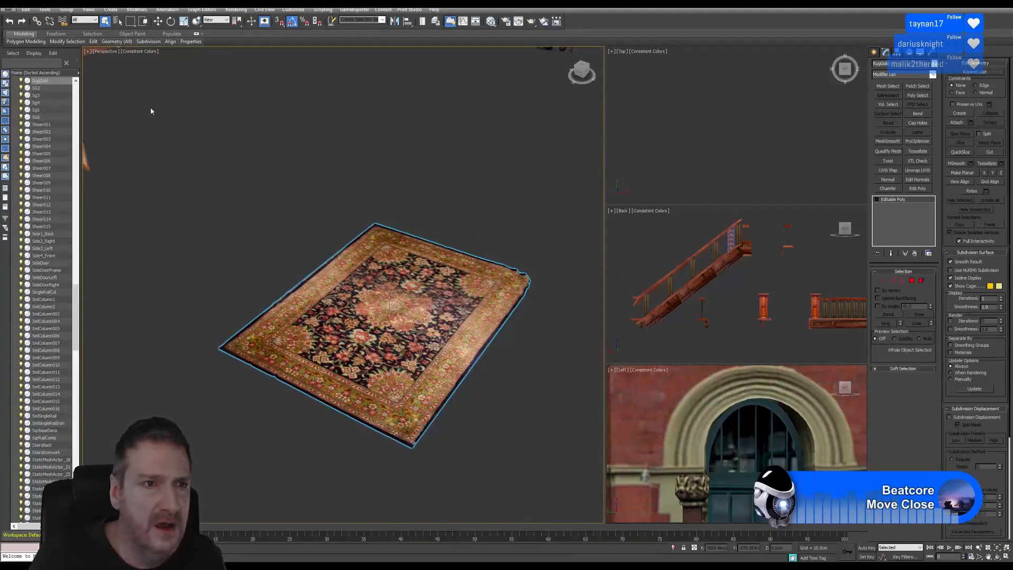
Export the corrected rug as FBX, overwriting RugGold.FBX in the RugGold export folder
{"action": "left_click", "coordinate": [5, 10]}
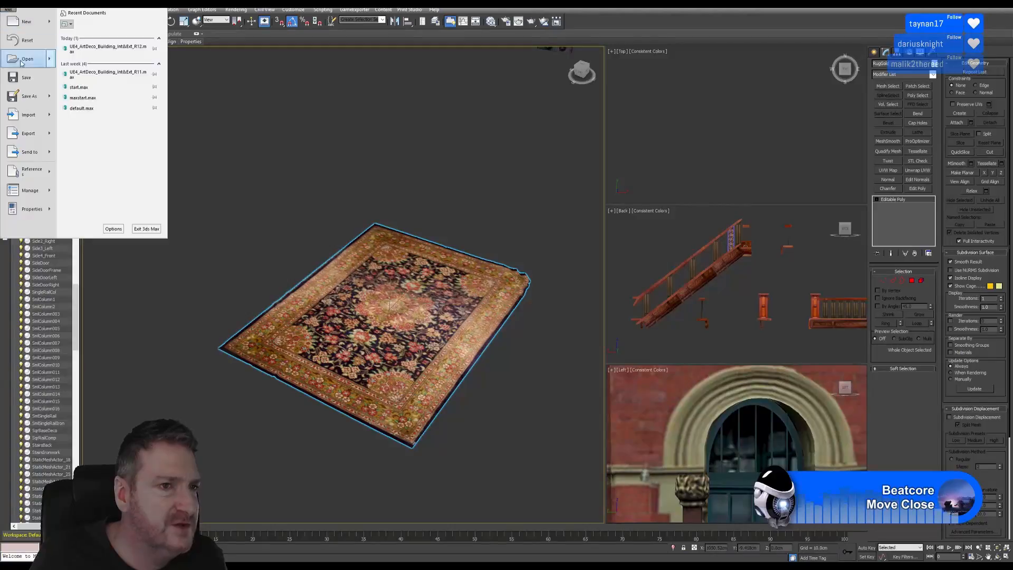
{"action": "mouse_move", "coordinate": [28, 132]}
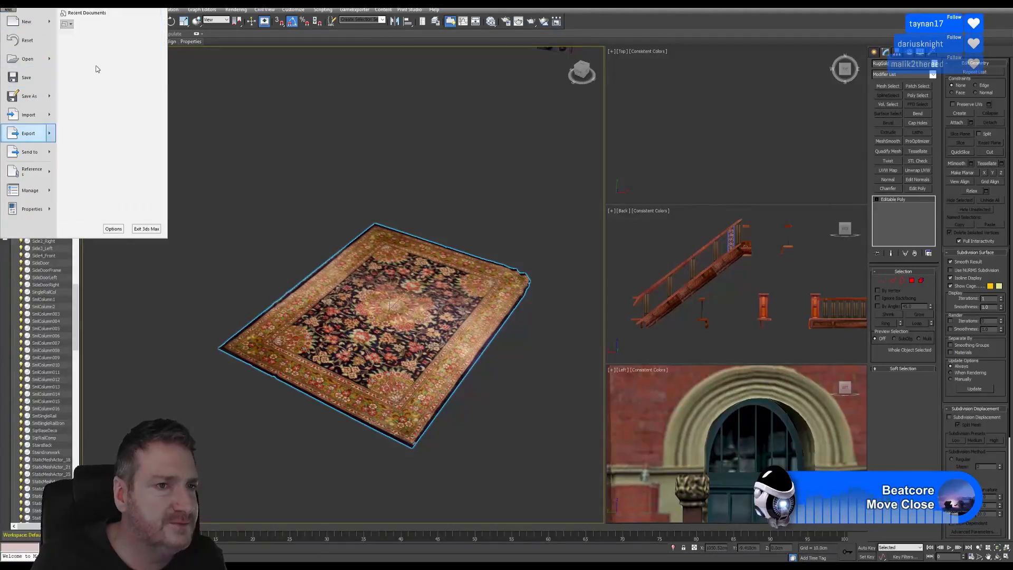
{"action": "left_click", "coordinate": [349, 147]}
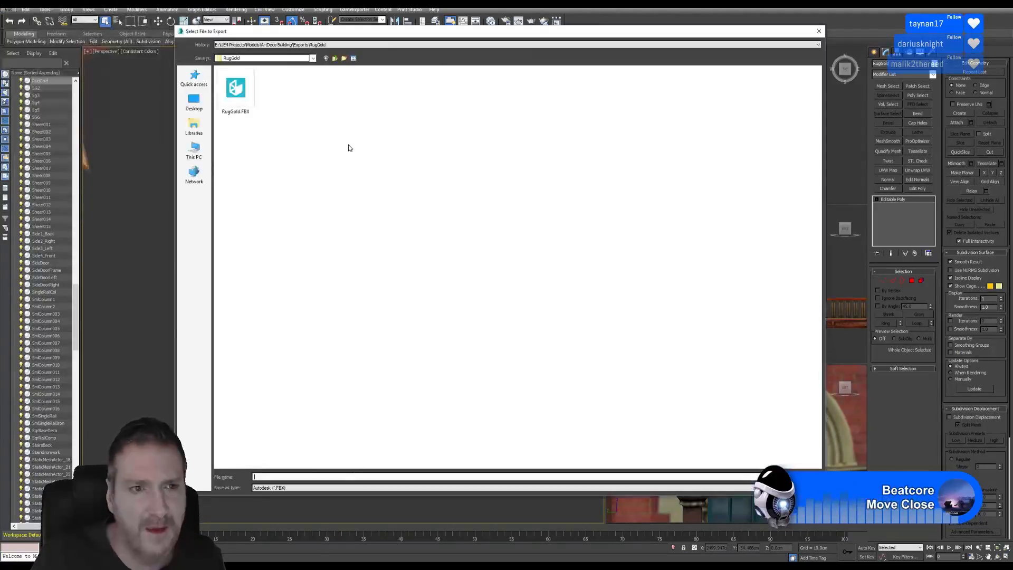
{"action": "left_click", "coordinate": [239, 98]}
{"action": "key", "text": "Return"}
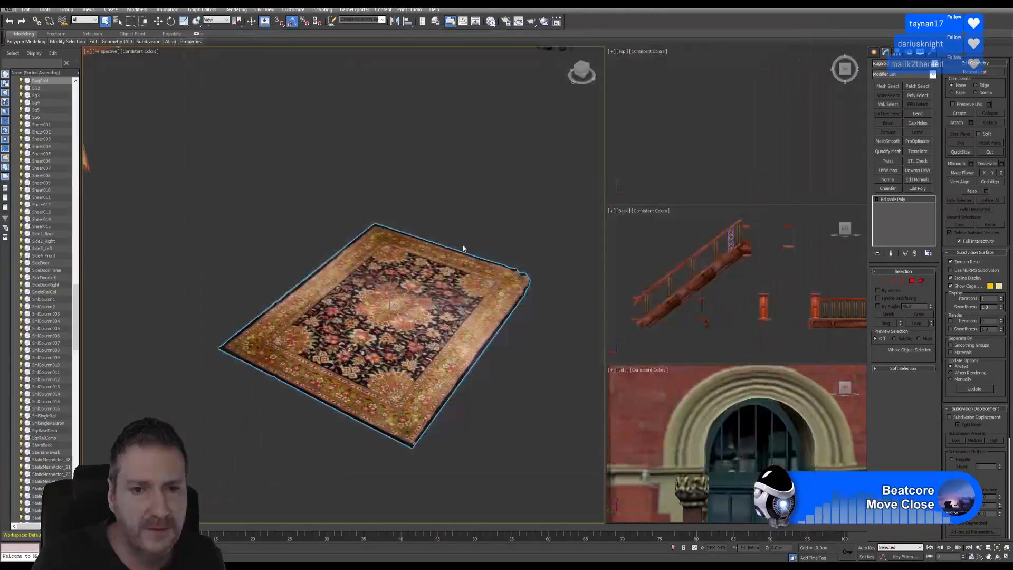
{"action": "left_click", "coordinate": [522, 316]}
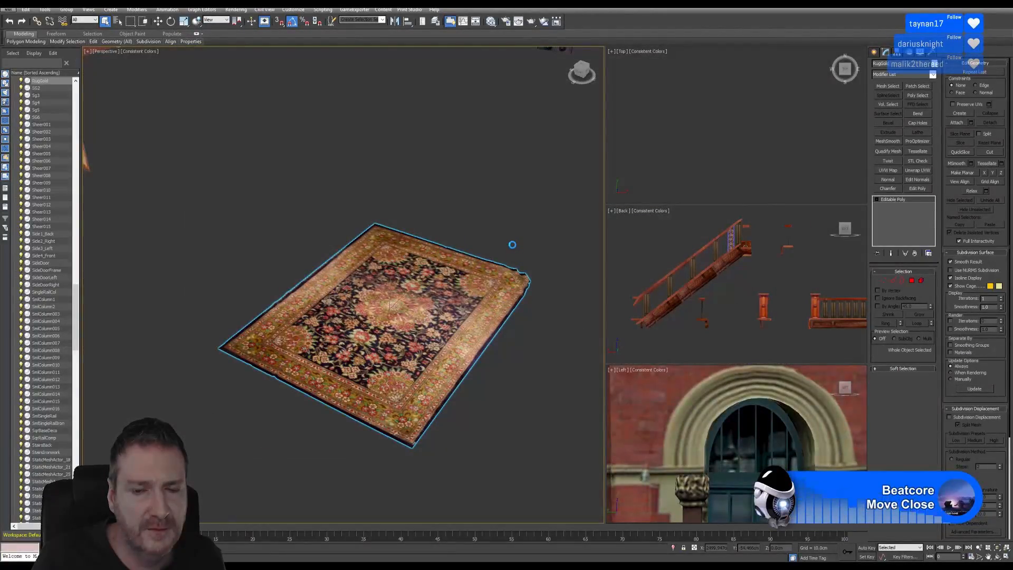
{"action": "left_click", "coordinate": [565, 388]}
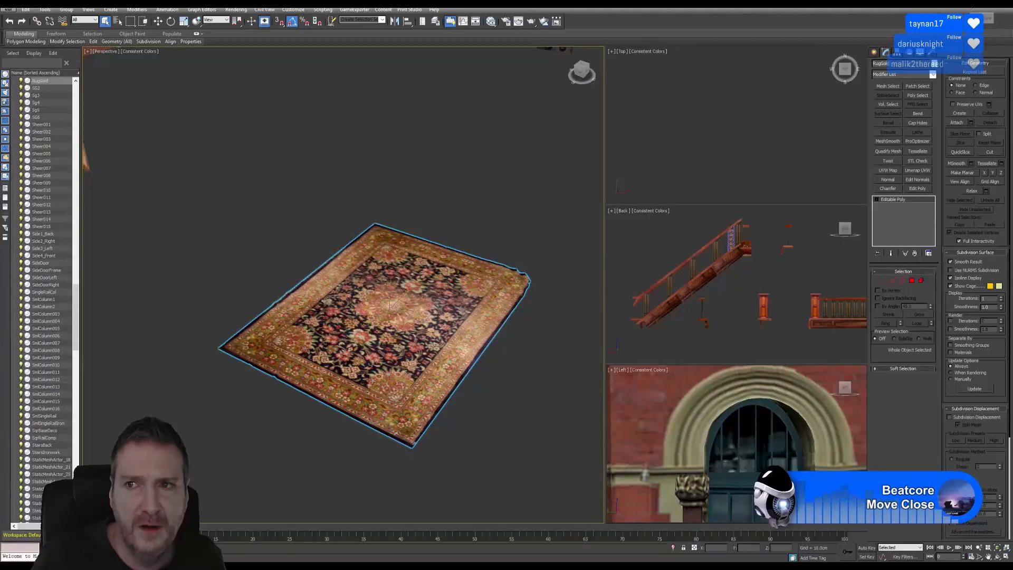
Switch to Unreal Editor and reimport the RugGold static mesh from its updated FBX file
{"action": "left_click", "coordinate": [970, 3]}
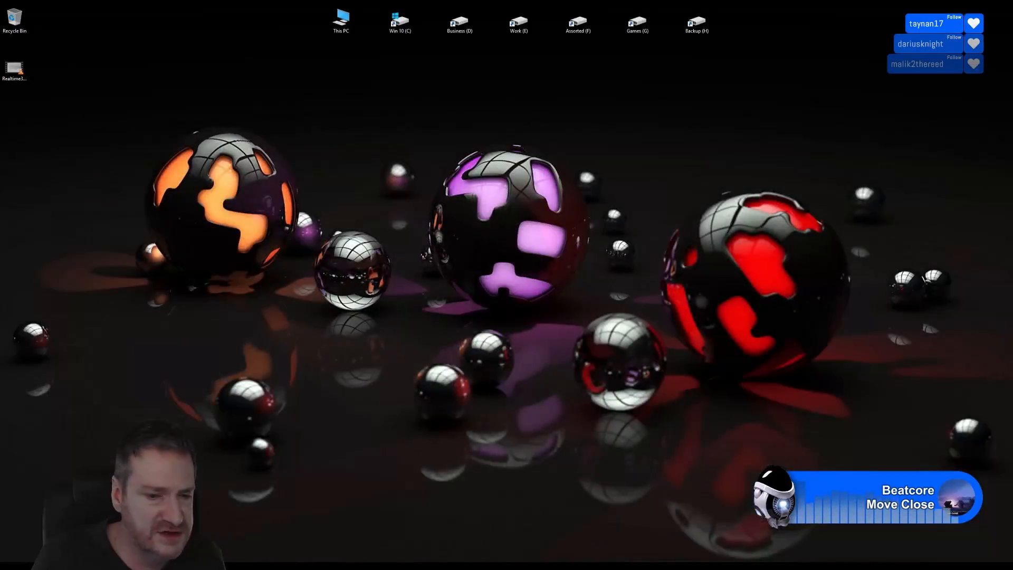
{"action": "left_click", "coordinate": [380, 565]}
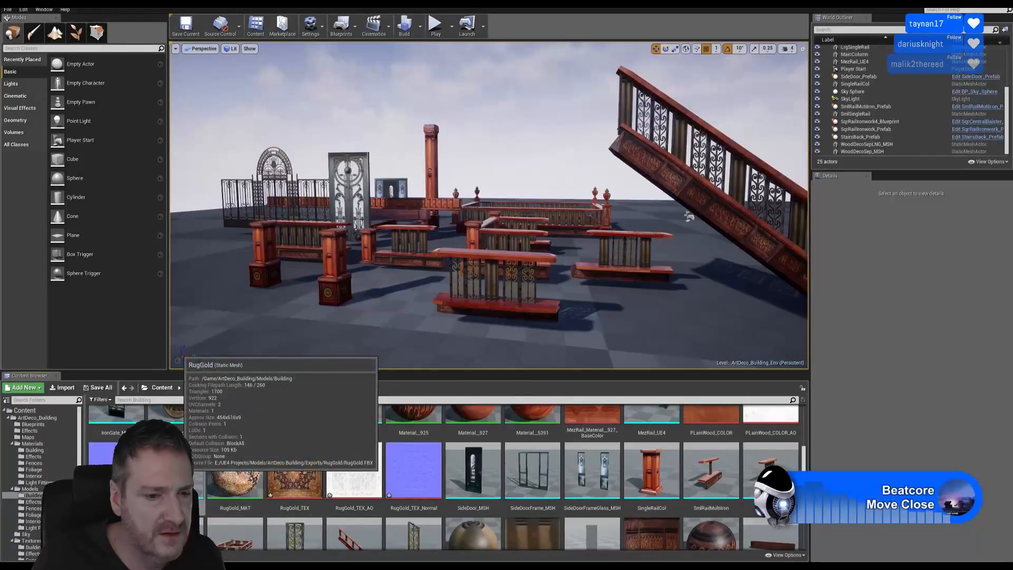
{"action": "right_click", "coordinate": [182, 467]}
{"action": "left_click", "coordinate": [219, 267]}
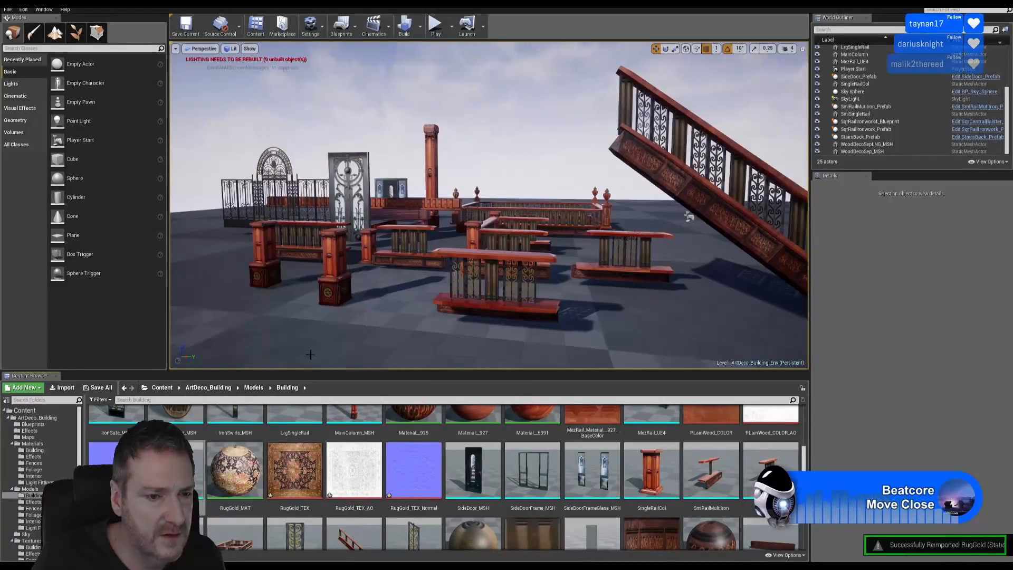
Open the reimported RugGold mesh, inspect its surface from several angles, and close its editor
{"action": "double_click", "coordinate": [175, 470]}
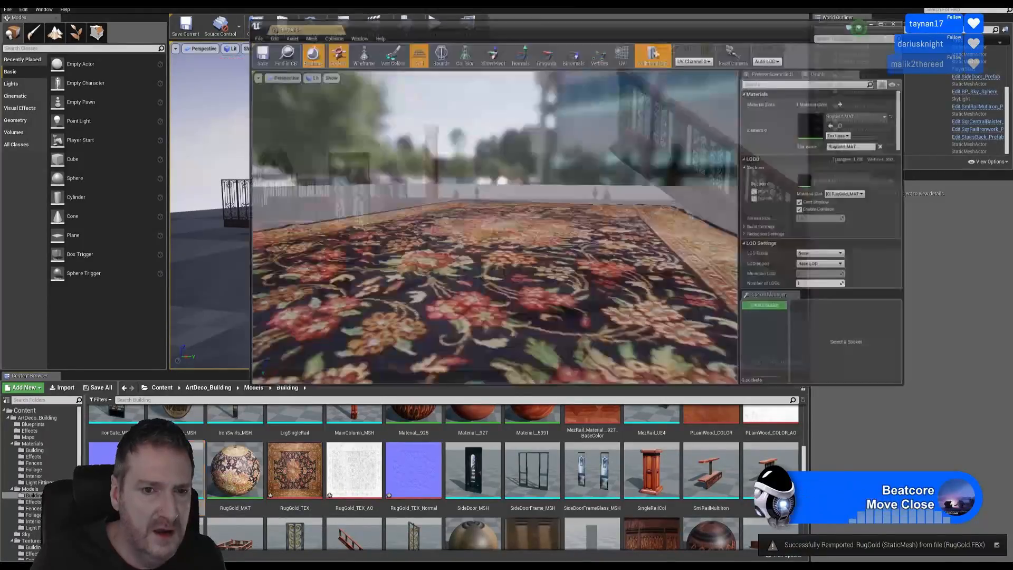
{"action": "mouse_move", "coordinate": [493, 228]}
{"action": "right_mouse_down"}
{"action": "mouse_move", "coordinate": [506, 229]}
{"action": "mouse_move", "coordinate": [483, 228]}
{"action": "right_mouse_up"}
{"action": "right_click_drag", "start_coordinate": [428, 286], "coordinate": [420, 285]}
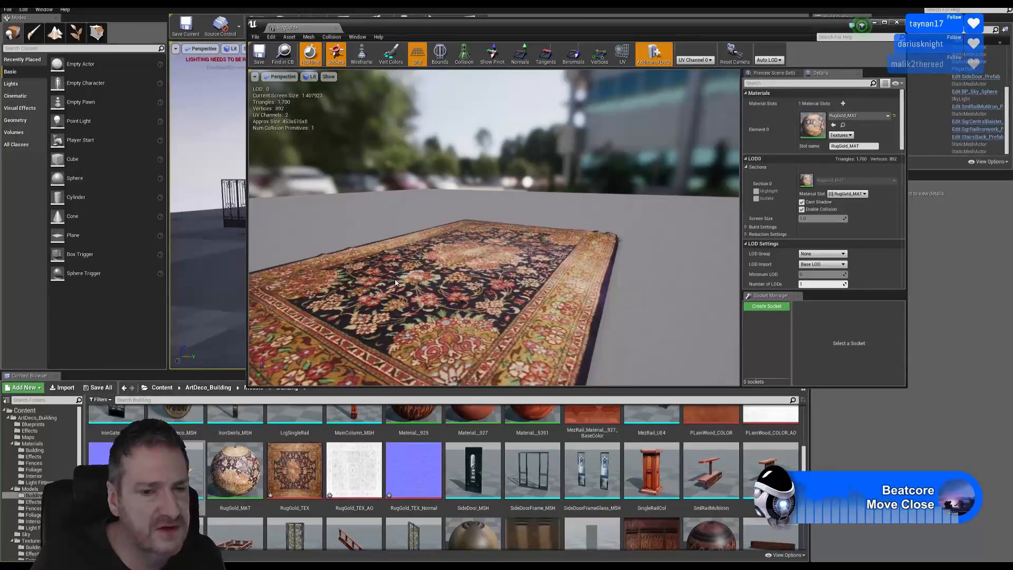
{"action": "right_click_drag", "start_coordinate": [396, 282], "coordinate": [391, 283]}
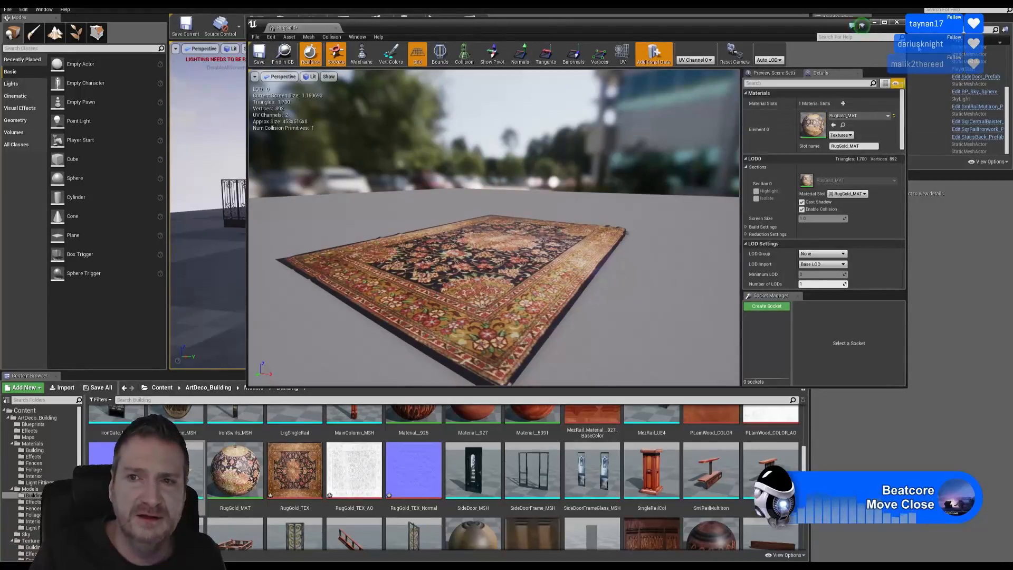
{"action": "left_click", "coordinate": [896, 23]}
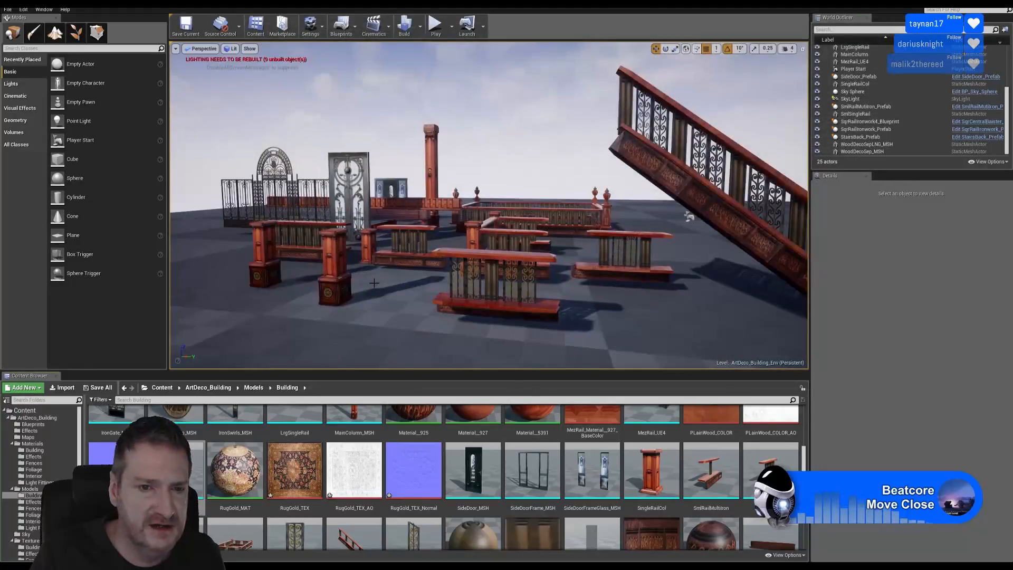
Place RugGold on the empty floor beside the railing pieces and raise it to Z 21 cm
{"action": "right_click_drag", "start_coordinate": [374, 283], "coordinate": [290, 342]}
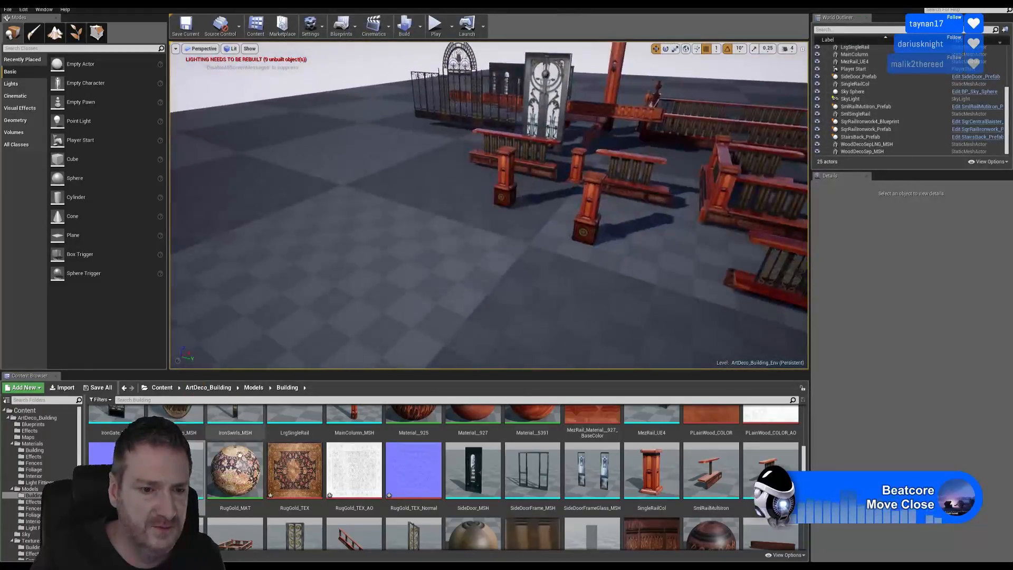
{"action": "left_click_drag", "start_coordinate": [177, 470], "coordinate": [355, 212]}
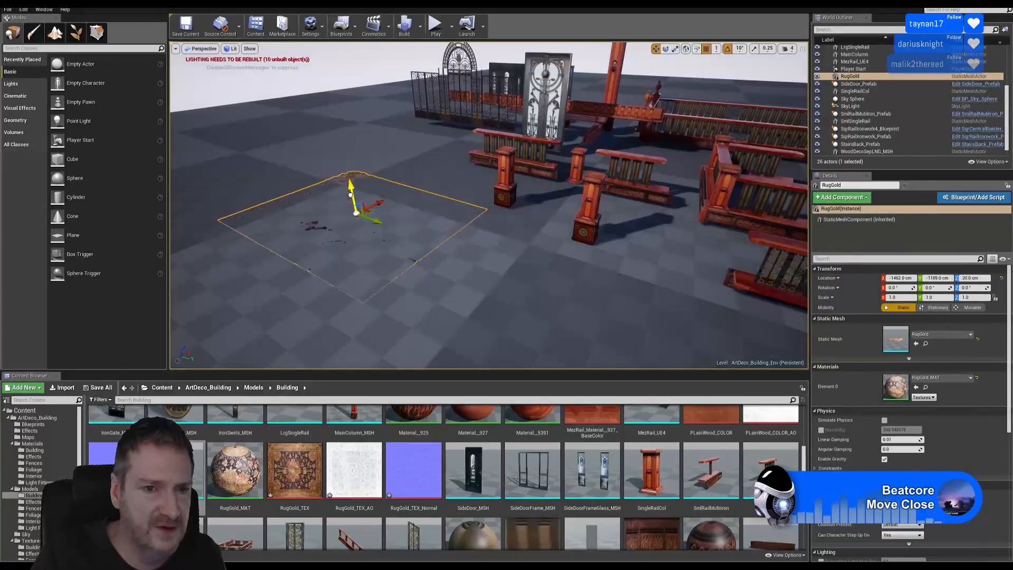
{"action": "right_click_drag", "start_coordinate": [324, 230], "coordinate": [283, 229]}
{"action": "key", "text": "w"}
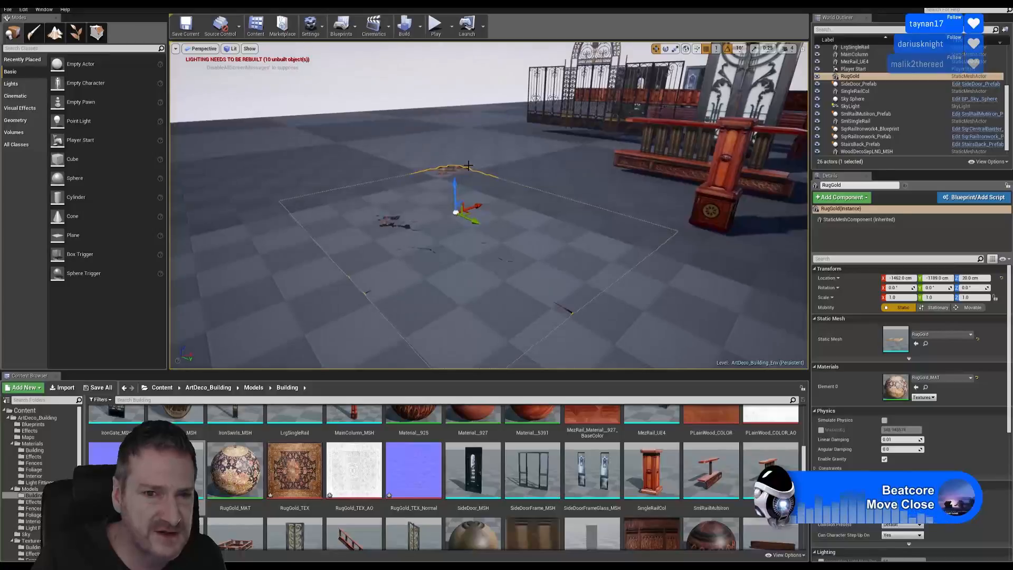
{"action": "right_click_drag", "start_coordinate": [452, 206], "coordinate": [444, 205]}
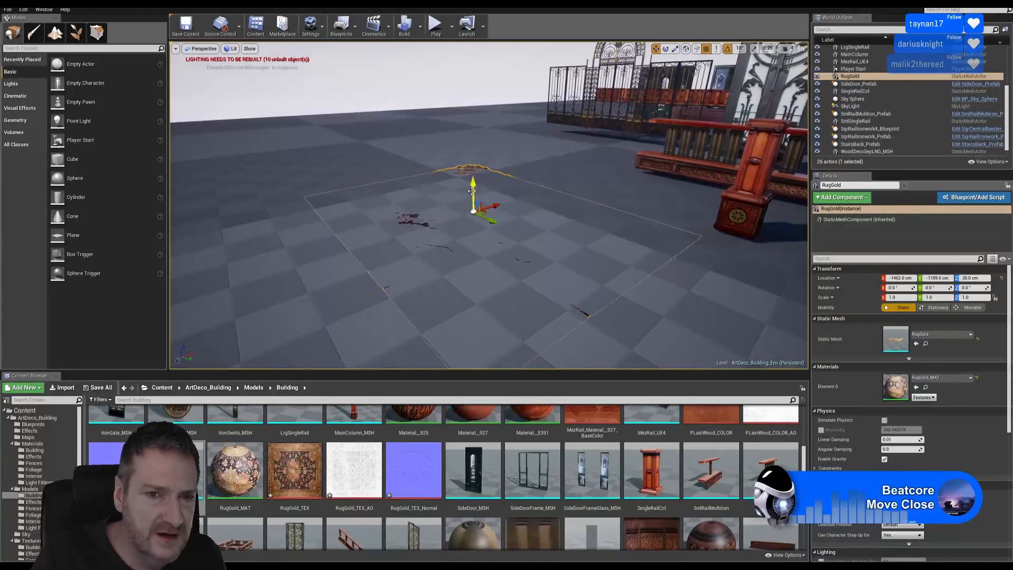
{"action": "left_click_drag", "start_coordinate": [472, 191], "coordinate": [473, 188]}
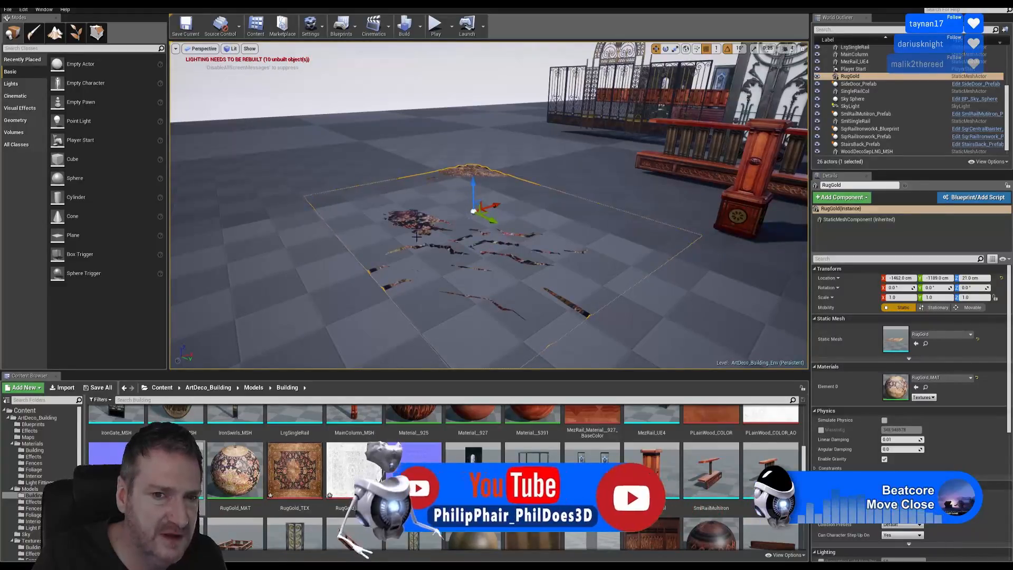
Raise the gold rug slightly until it clears the floor, deselect it and save the work
{"action": "left_click_drag", "start_coordinate": [473, 190], "coordinate": [473, 187]}
{"action": "key", "text": "Escape"}
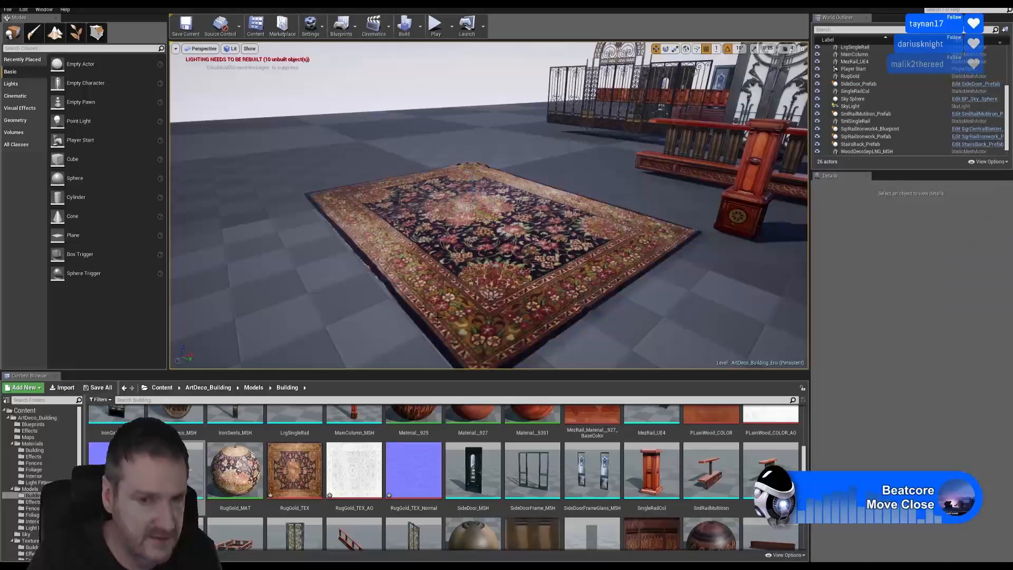
{"action": "right_click_drag", "start_coordinate": [473, 187], "coordinate": [543, 193]}
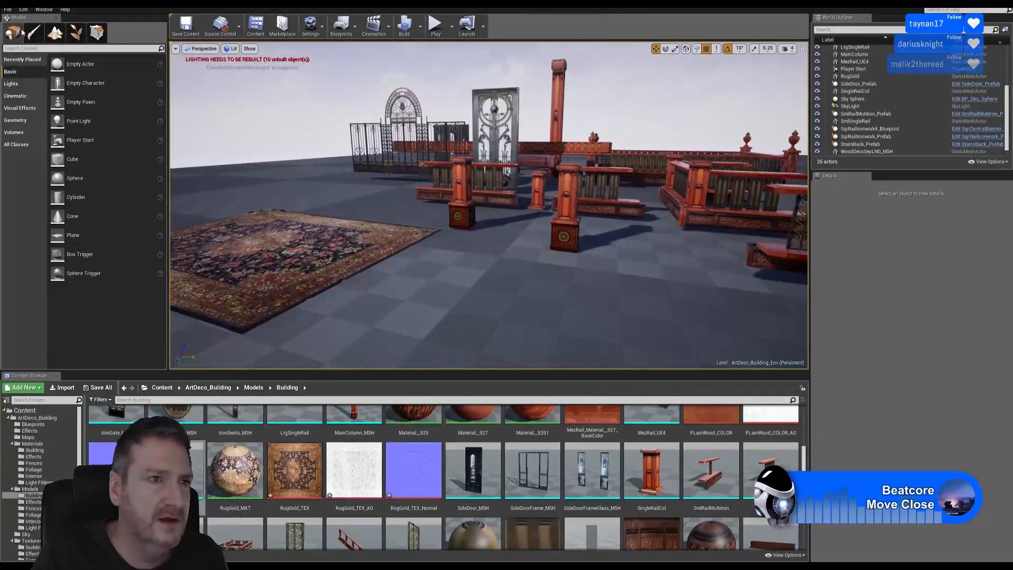
{"action": "left_click", "coordinate": [7, 9]}
{"action": "left_click", "coordinate": [50, 79]}
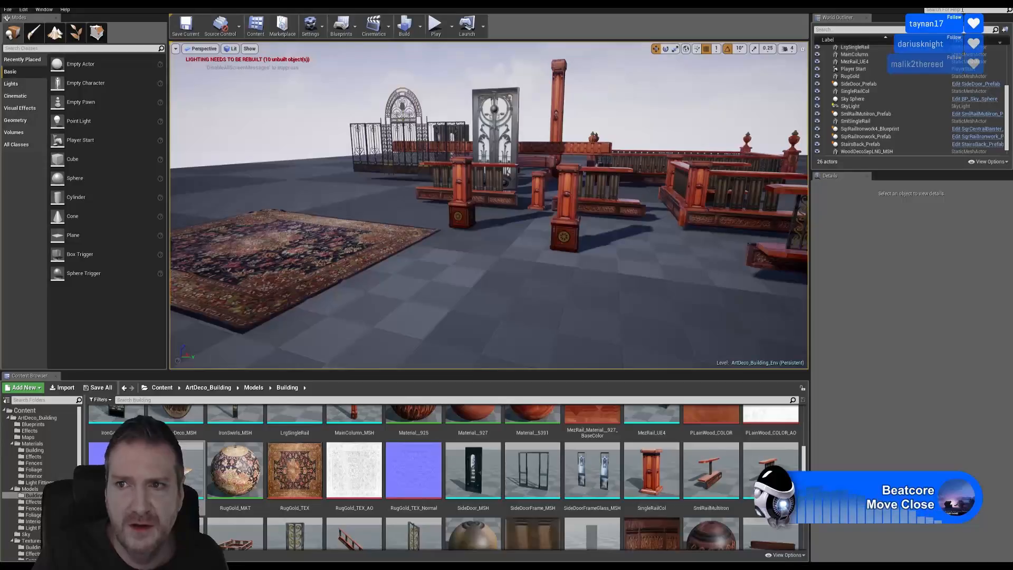
Switch to 3ds Max, locate the curtains beside the rug and select the gold patterned curtain
{"action": "left_click", "coordinate": [980, 5]}
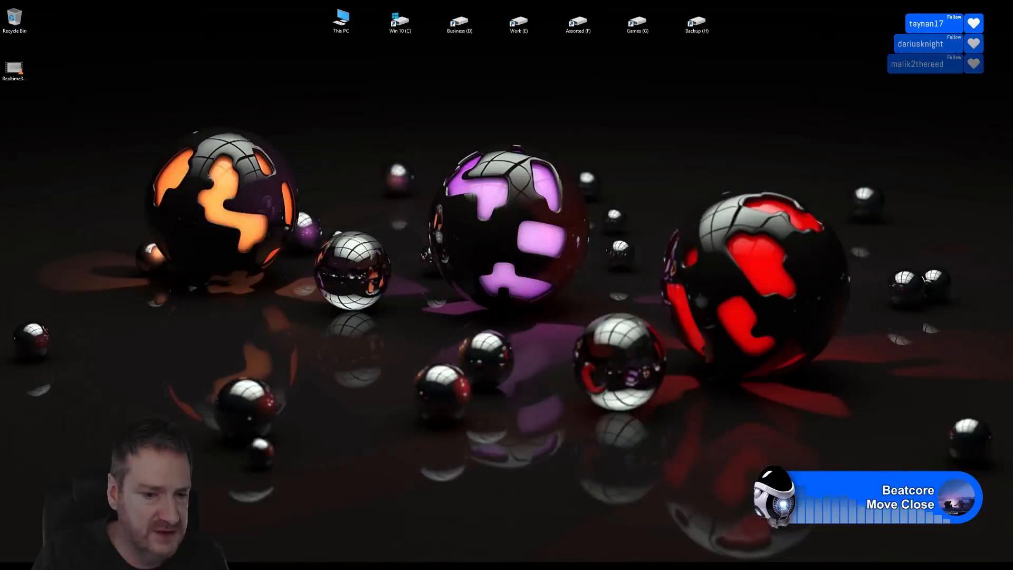
{"action": "left_click", "coordinate": [501, 565]}
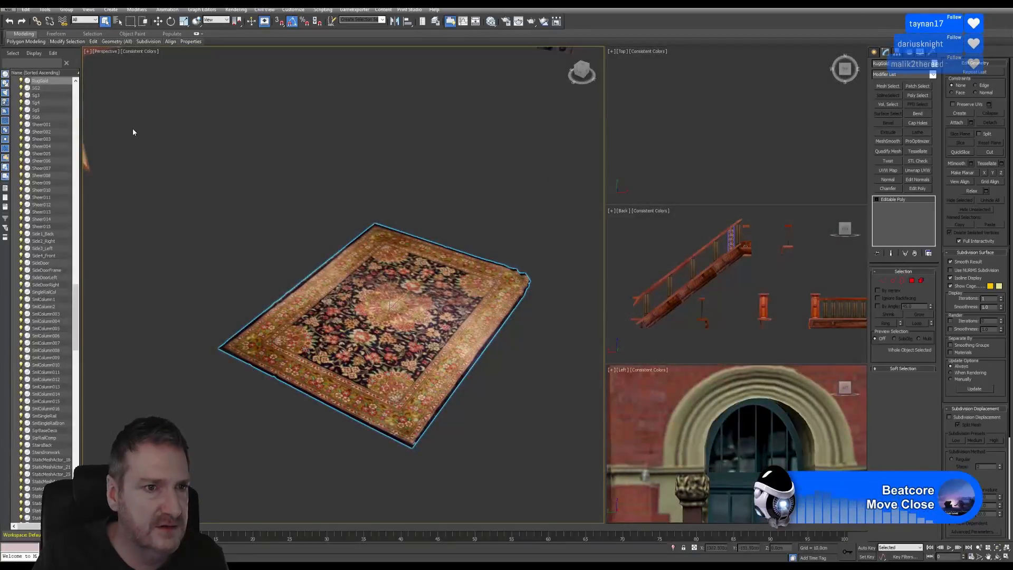
{"action": "scroll", "coordinate": [172, 217], "scroll_direction": "down", "scroll_amount": 5}
{"action": "middle_click_drag", "start_coordinate": [172, 218], "coordinate": [258, 175]}
{"action": "scroll", "coordinate": [330, 203], "scroll_direction": "up", "scroll_amount": 3}
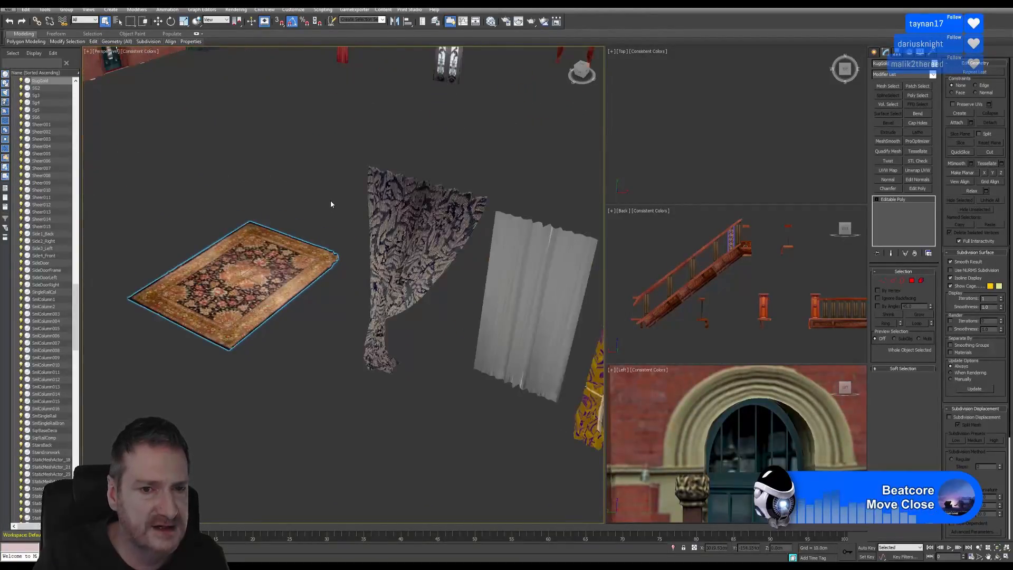
{"action": "middle_click_drag", "start_coordinate": [324, 204], "coordinate": [197, 163]}
{"action": "left_click", "coordinate": [501, 278]}
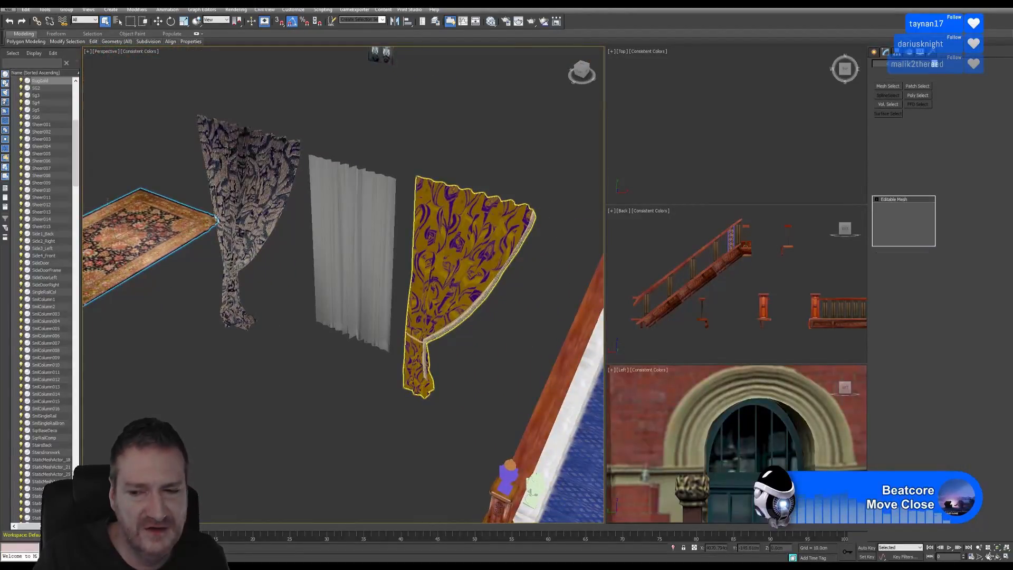
Examine the grey patterned, plain sheer and gold curtains from several angles and distances
{"action": "middle_click_drag", "start_coordinate": [415, 284], "coordinate": [427, 258], "text": "alt"}
{"action": "middle_click_drag", "start_coordinate": [482, 222], "coordinate": [411, 269], "text": "alt"}
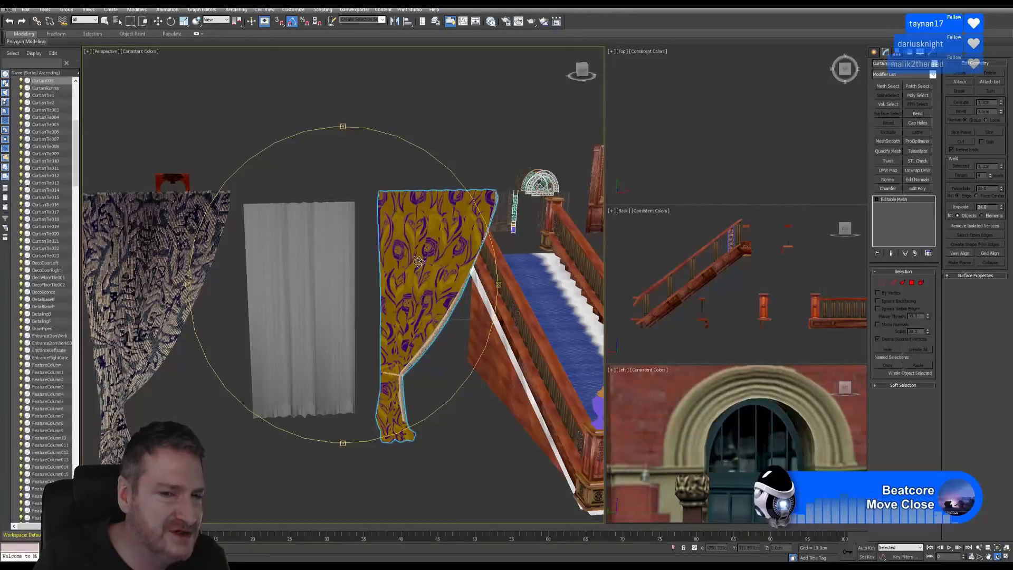
{"action": "middle_click_drag", "start_coordinate": [419, 263], "coordinate": [485, 252], "text": "alt"}
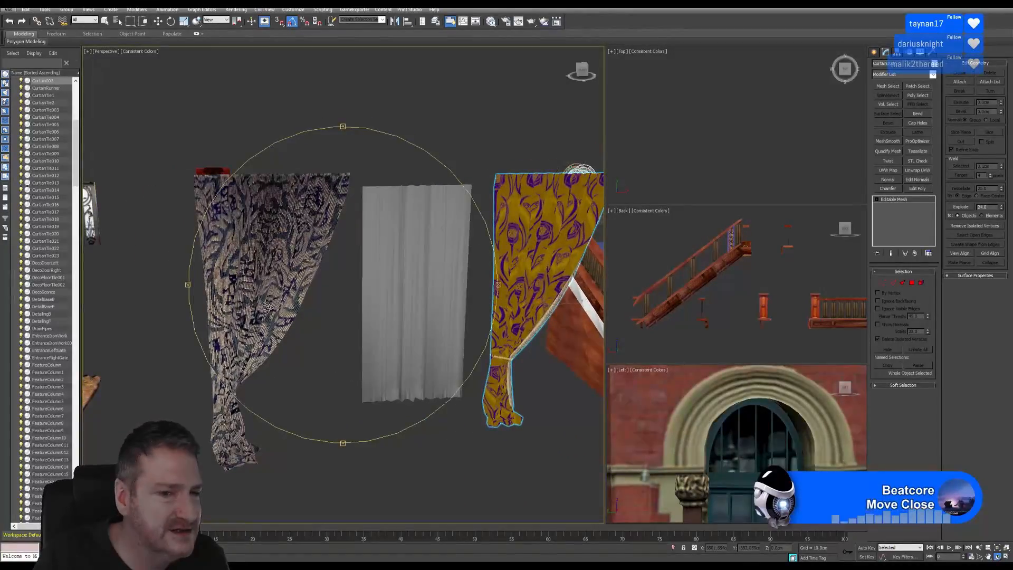
{"action": "middle_click_drag", "start_coordinate": [279, 309], "coordinate": [374, 278], "text": "alt"}
{"action": "scroll", "coordinate": [332, 236], "scroll_direction": "up", "scroll_amount": 5}
{"action": "left_click_drag", "start_coordinate": [348, 223], "coordinate": [346, 298]}
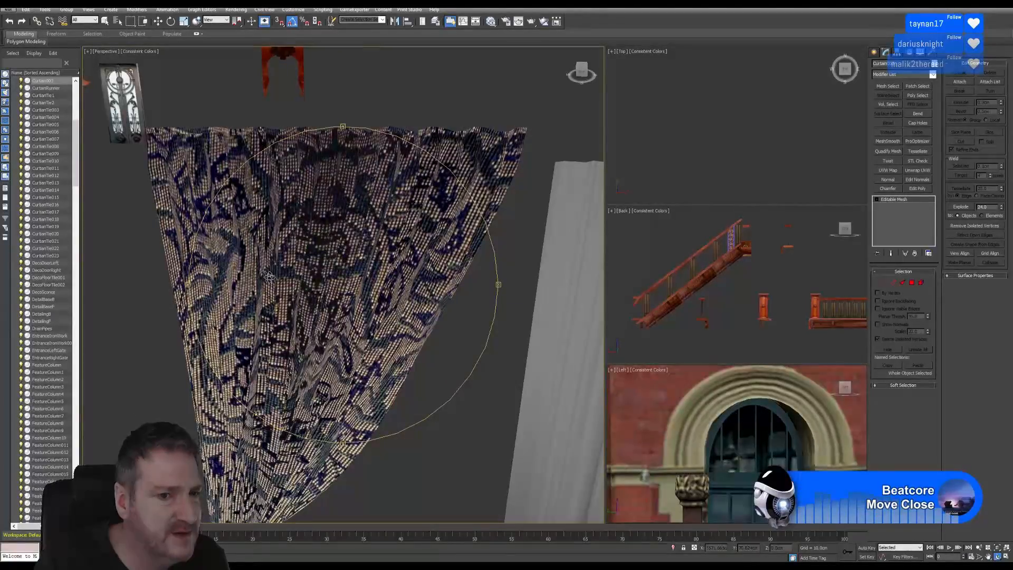
{"action": "scroll", "coordinate": [269, 278], "scroll_direction": "down", "scroll_amount": 5}
{"action": "left_click_drag", "start_coordinate": [324, 330], "coordinate": [287, 310]}
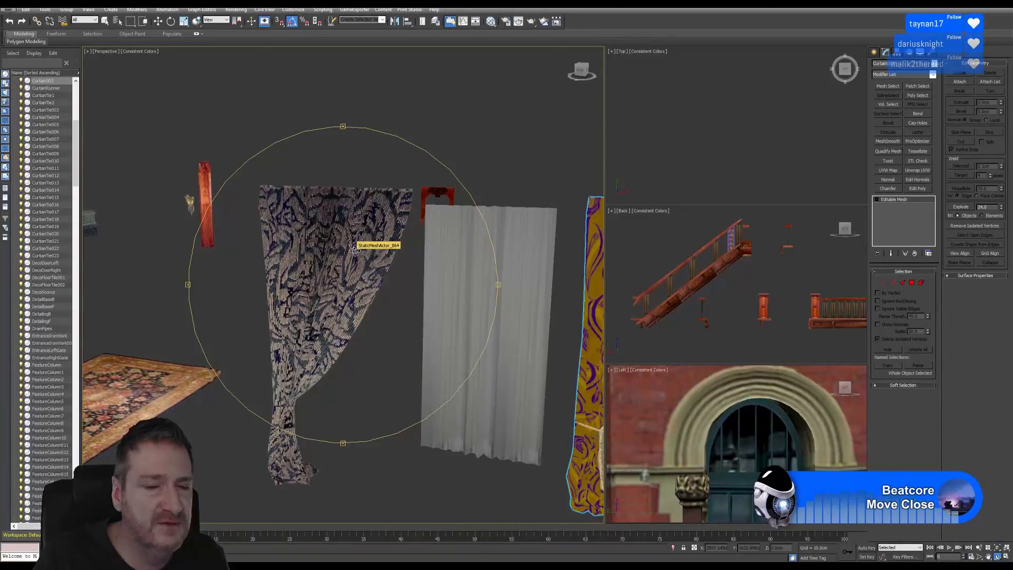
{"action": "left_click_drag", "start_coordinate": [354, 250], "coordinate": [486, 312]}
{"action": "left_click_drag", "start_coordinate": [555, 283], "coordinate": [394, 258]}
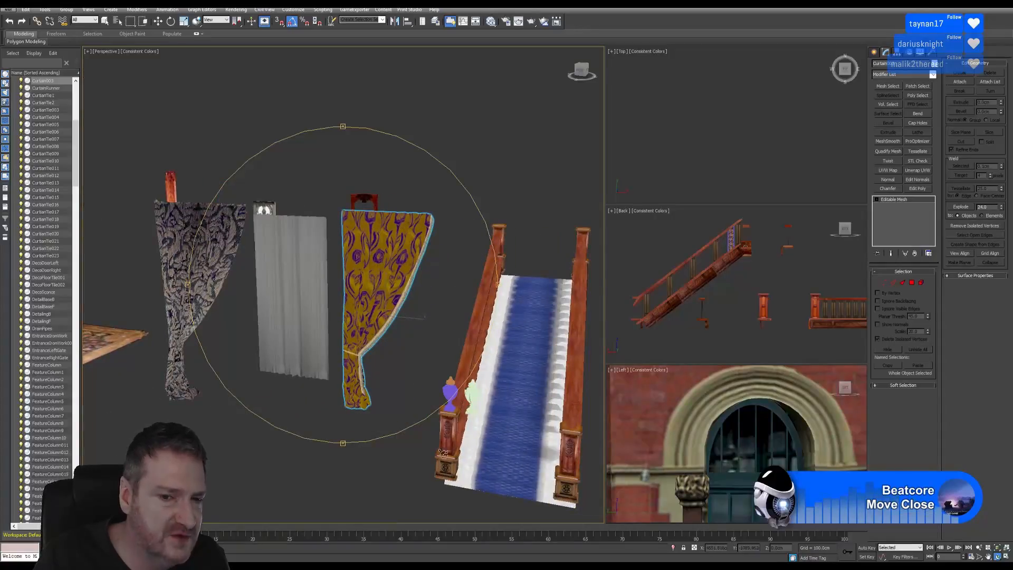
{"action": "left_click_drag", "start_coordinate": [243, 262], "coordinate": [306, 268]}
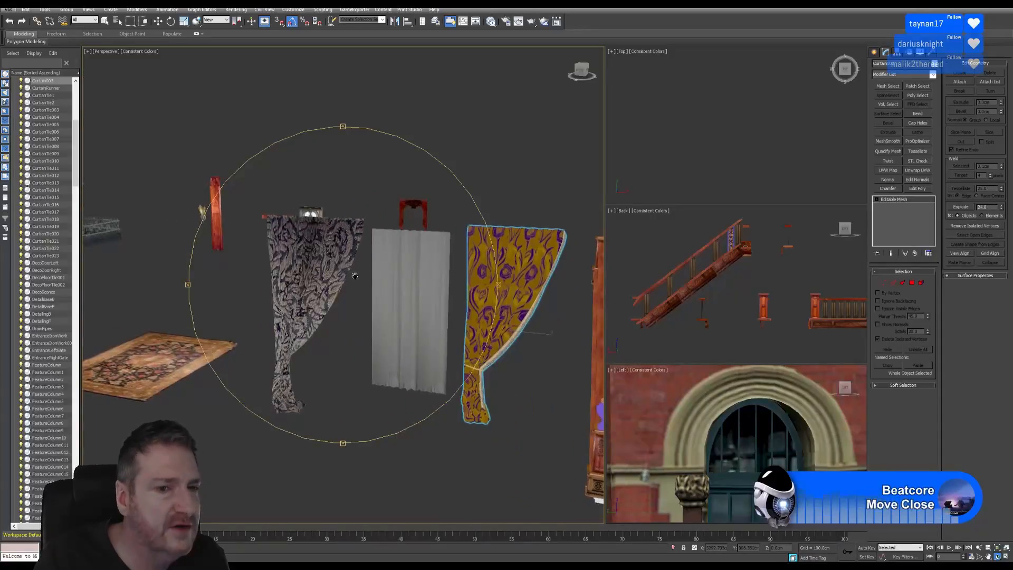
Rename the grey patterned curtain as CurtainGrey
{"action": "left_click", "coordinate": [105, 21]}
{"action": "left_click", "coordinate": [324, 281]}
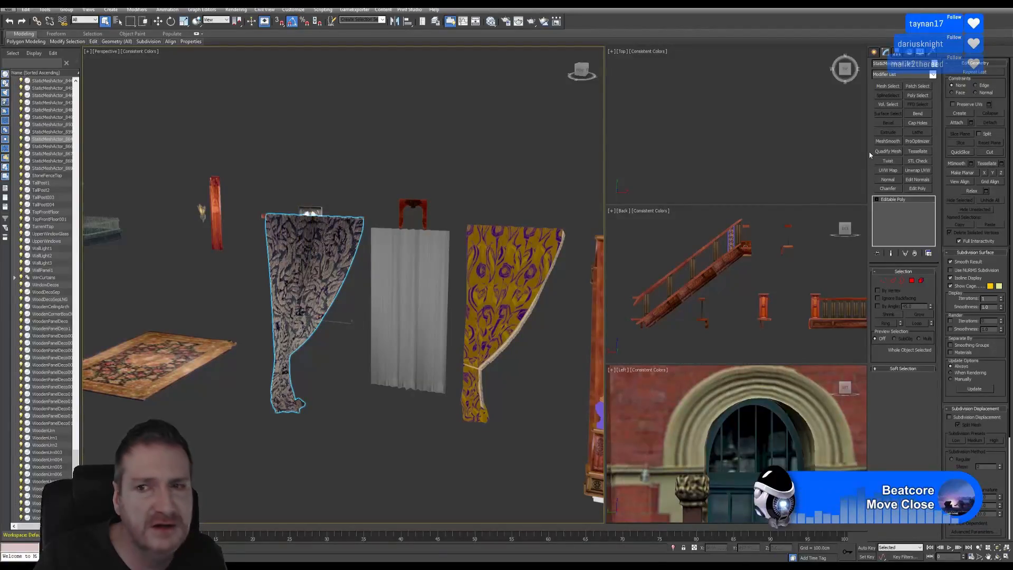
{"action": "left_click_drag", "start_coordinate": [919, 64], "coordinate": [869, 64]}
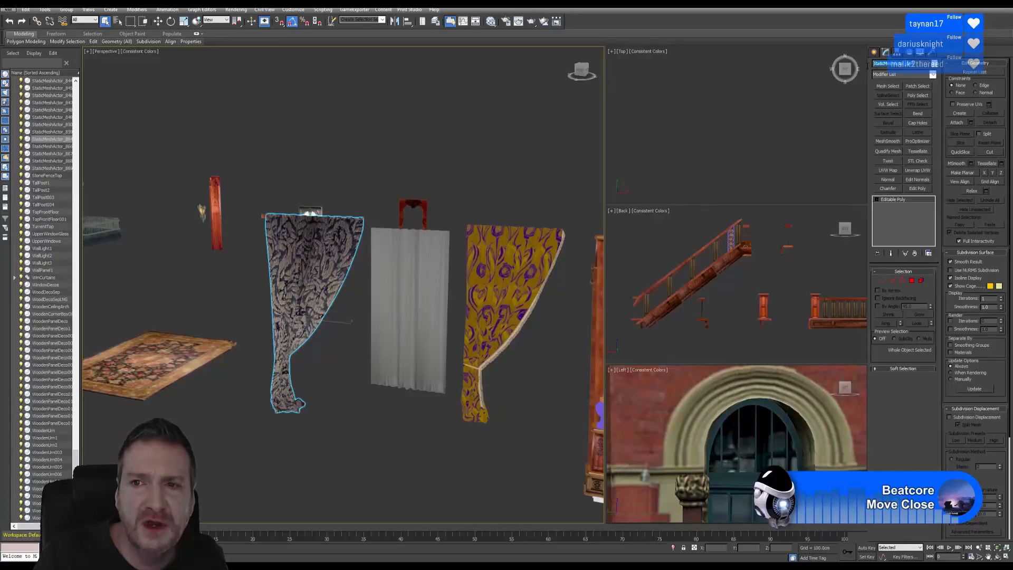
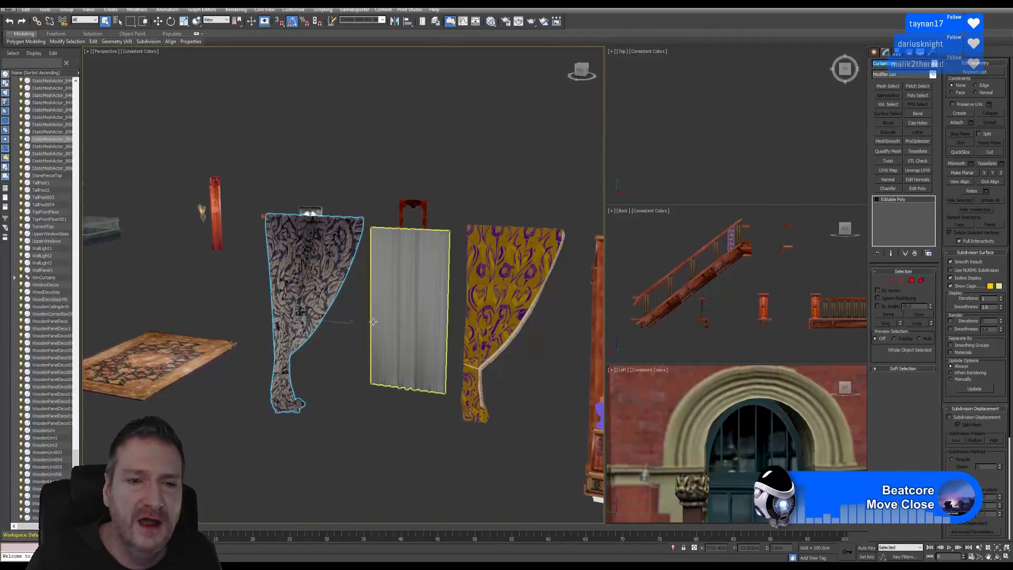
Check the position of the grey curtain's pivot
{"action": "left_click", "coordinate": [897, 52]}
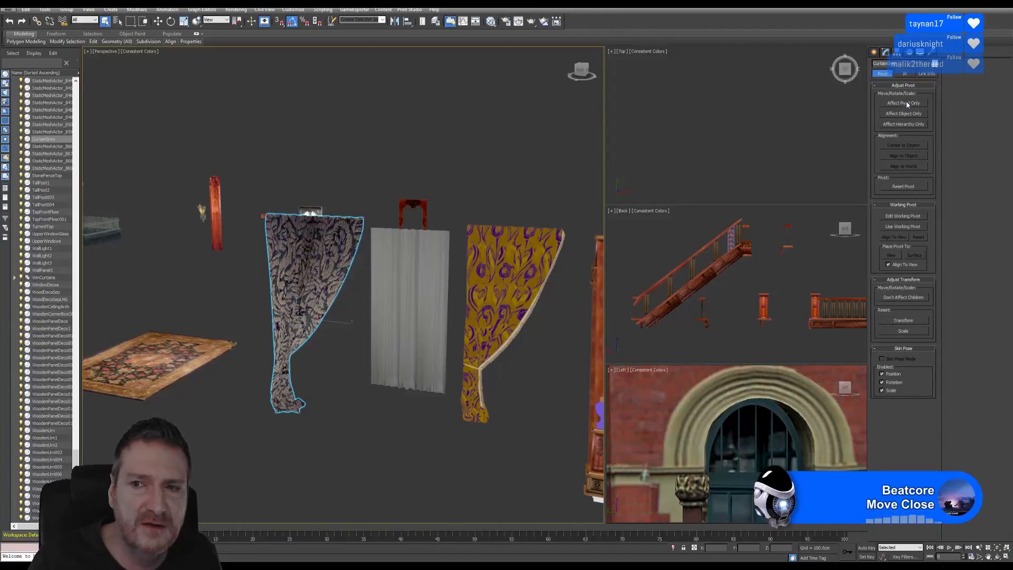
{"action": "left_click", "coordinate": [906, 102]}
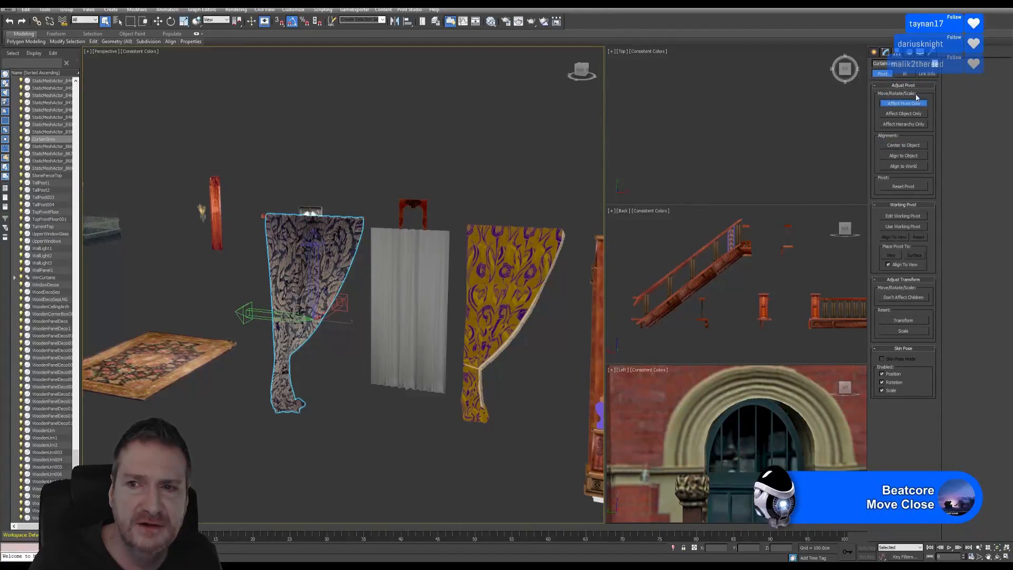
{"action": "left_click", "coordinate": [915, 103]}
Apply Reset XForm to the grey curtain and collapse its modifier stack to an Editable Poly
{"action": "left_click", "coordinate": [931, 52]}
{"action": "left_click", "coordinate": [903, 152]}
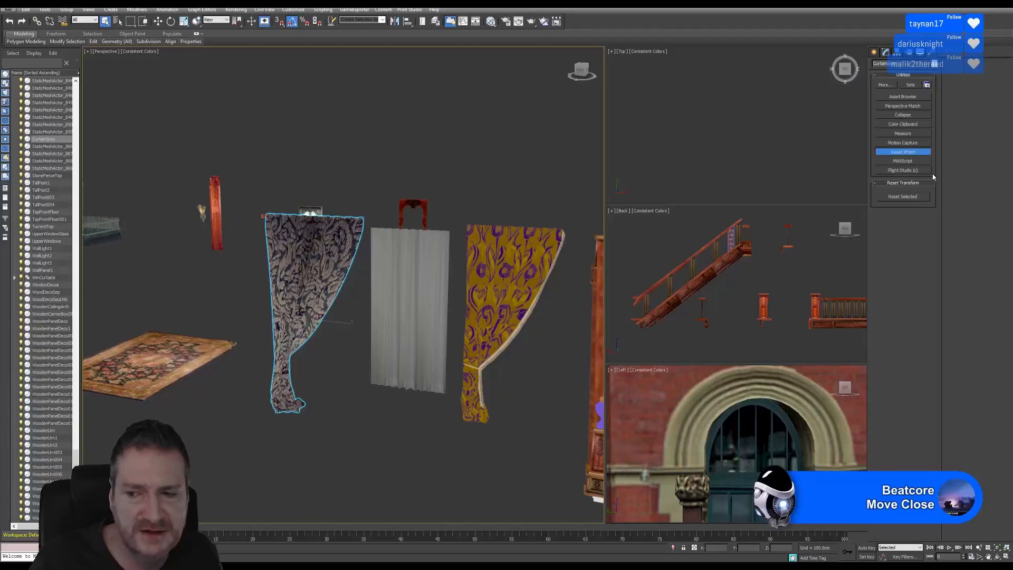
{"action": "left_click", "coordinate": [903, 198]}
{"action": "left_click", "coordinate": [886, 53]}
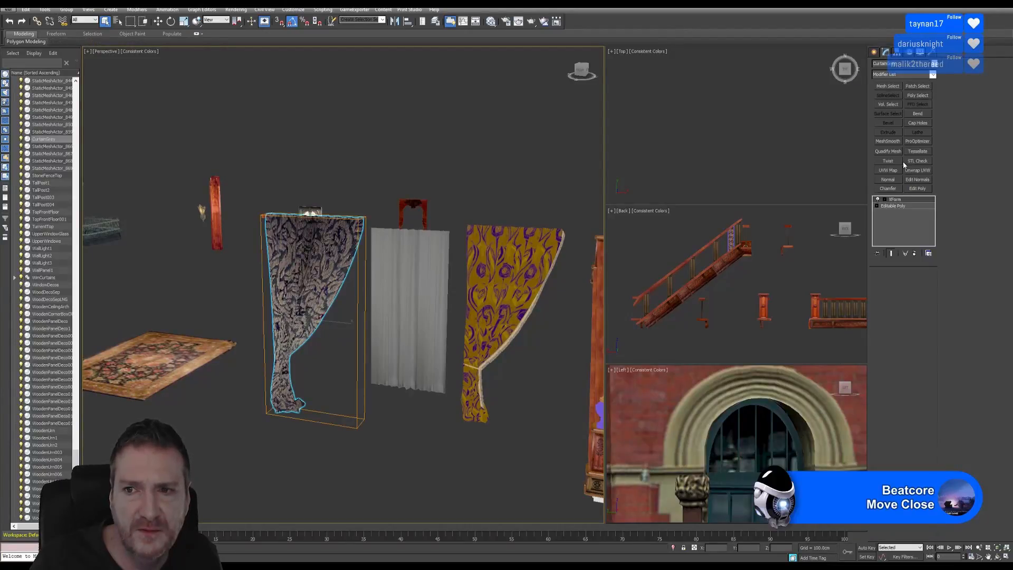
{"action": "right_click", "coordinate": [900, 200]}
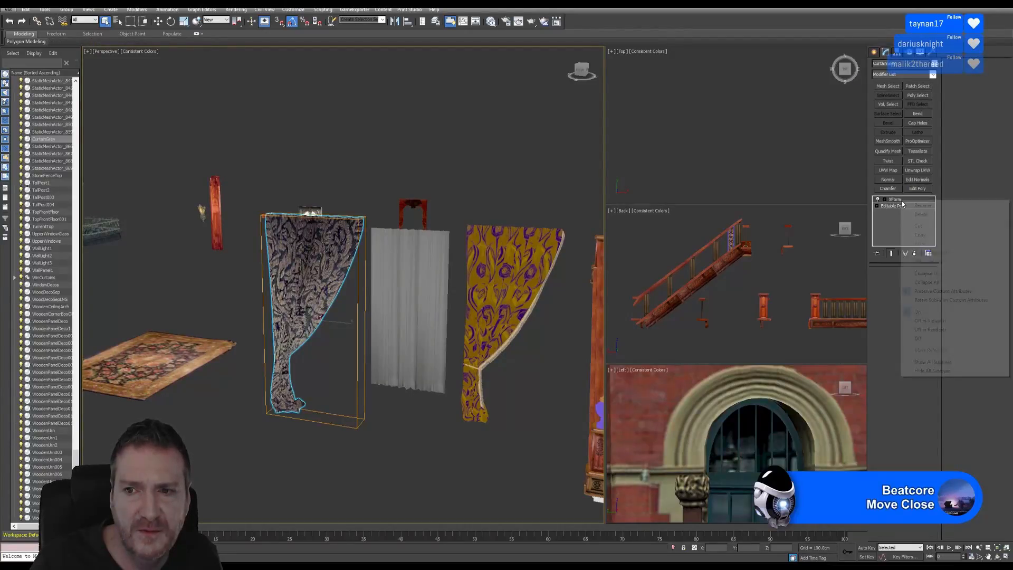
{"action": "left_click", "coordinate": [926, 282]}
{"action": "left_click", "coordinate": [543, 307]}
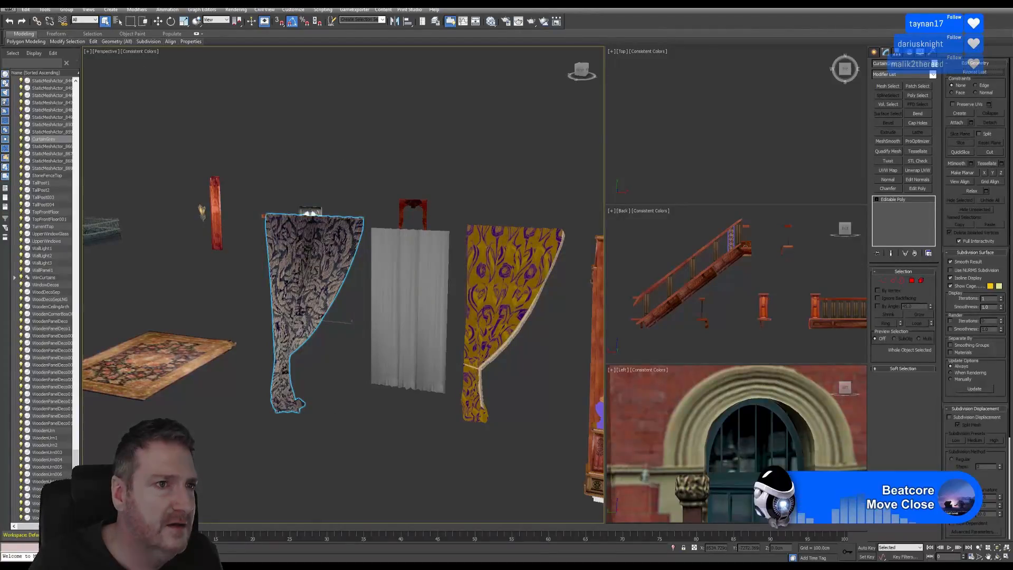
Start exporting only the selected grey curtain, and create and open a CurtainGrey folder inside Exports
{"action": "left_click", "coordinate": [9, 9]}
{"action": "mouse_move", "coordinate": [26, 133]}
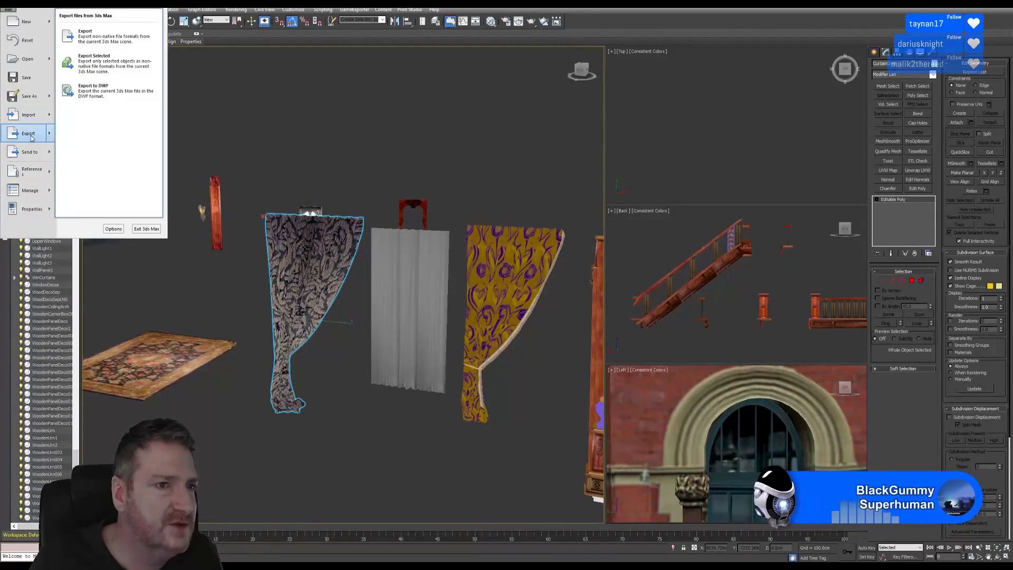
{"action": "left_click", "coordinate": [97, 78]}
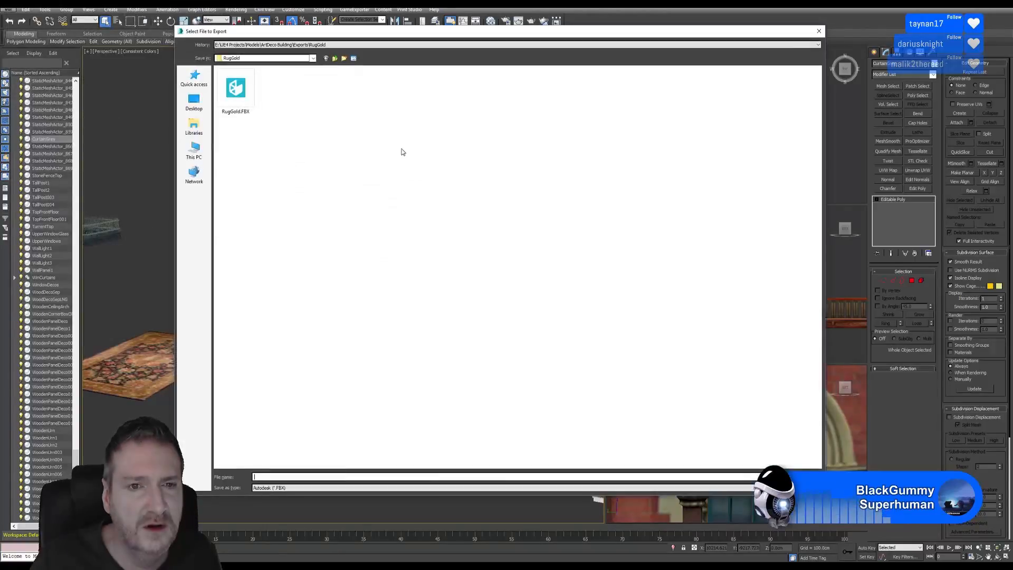
{"action": "left_click", "coordinate": [335, 59]}
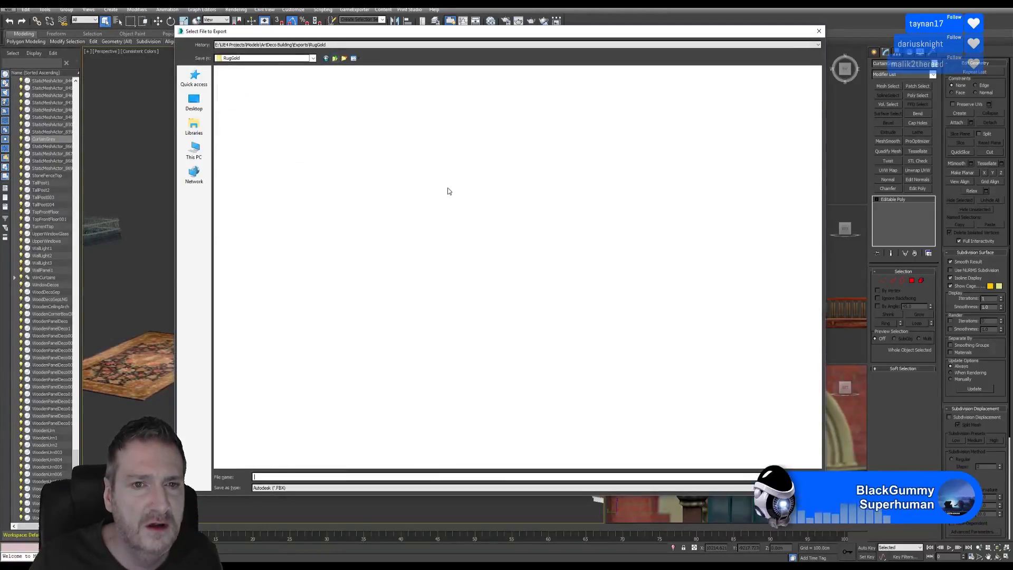
{"action": "right_click", "coordinate": [464, 215]}
{"action": "mouse_move", "coordinate": [486, 301]}
{"action": "left_click", "coordinate": [570, 300]}
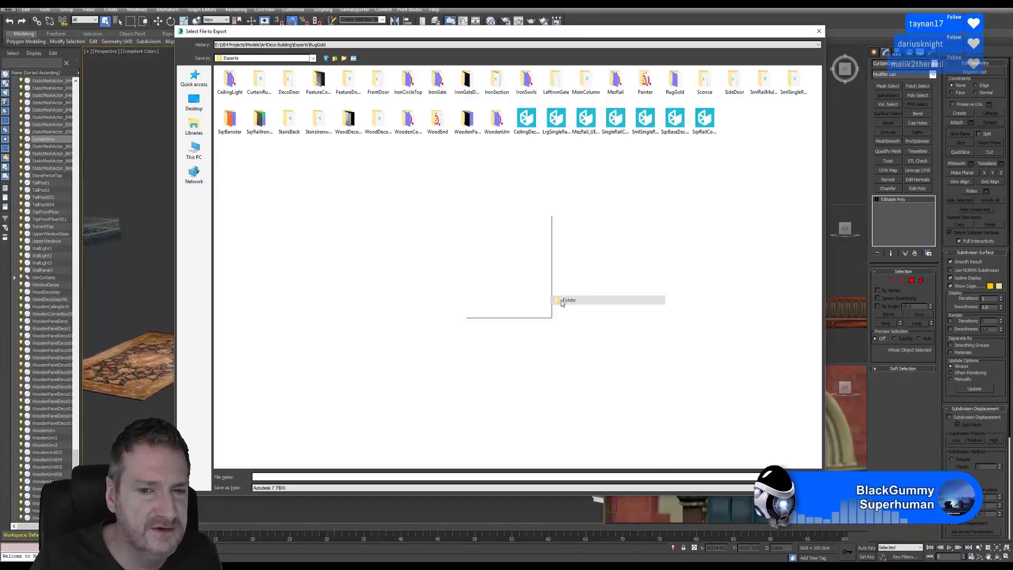
{"action": "type", "text": "CurtainGrey"}
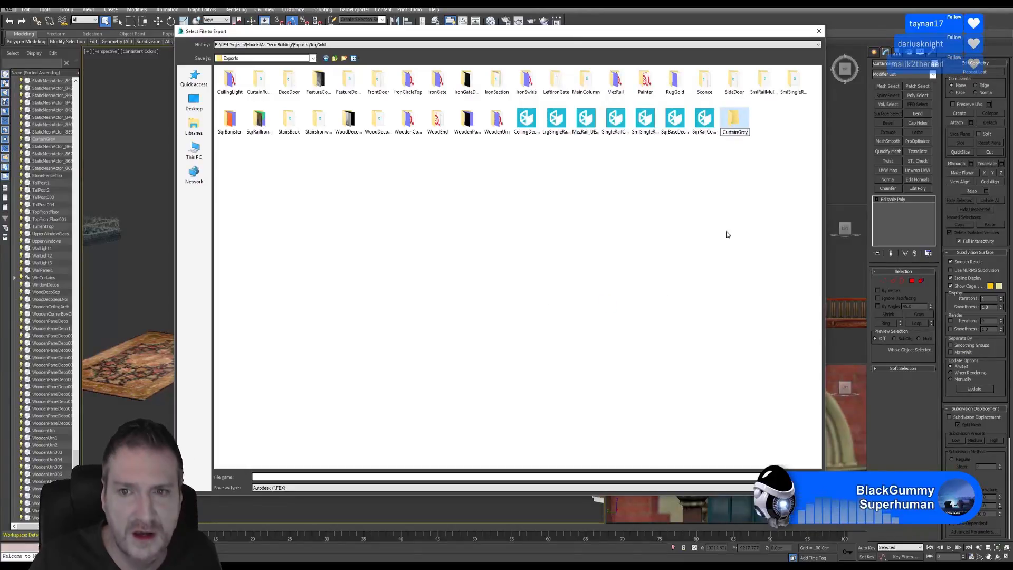
{"action": "left_click", "coordinate": [738, 127]}
{"action": "key", "text": "Return"}
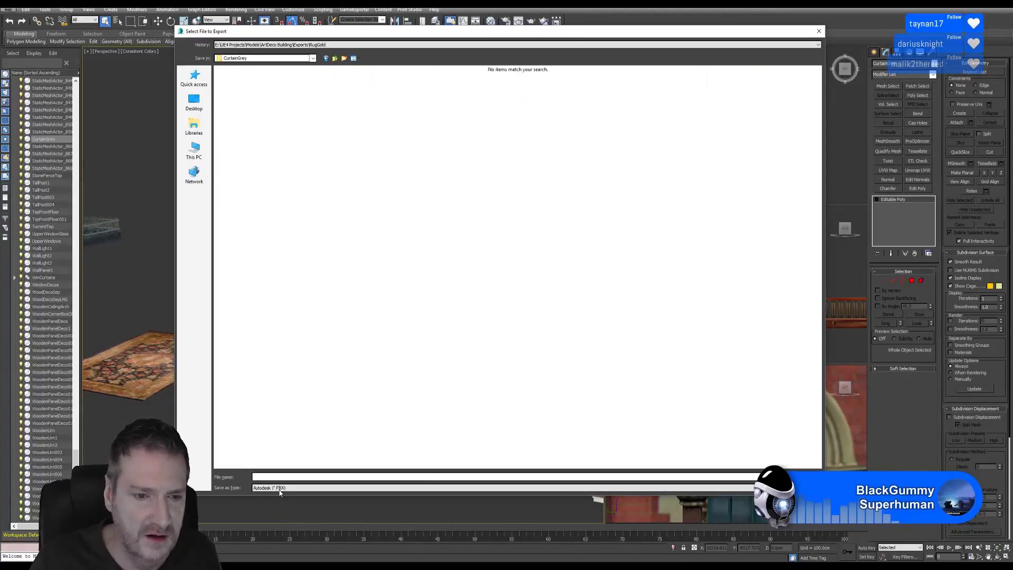
Export the curtain as an FBX named CurtainGrey using the Painter To UE4 preset
{"action": "type", "text": "CurtainGrey"}
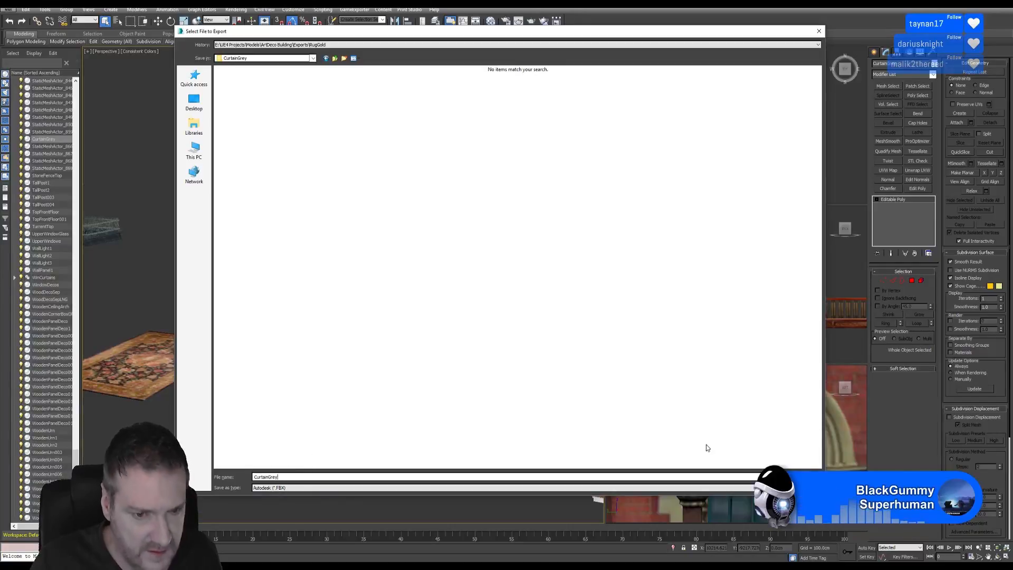
{"action": "key", "text": "Return"}
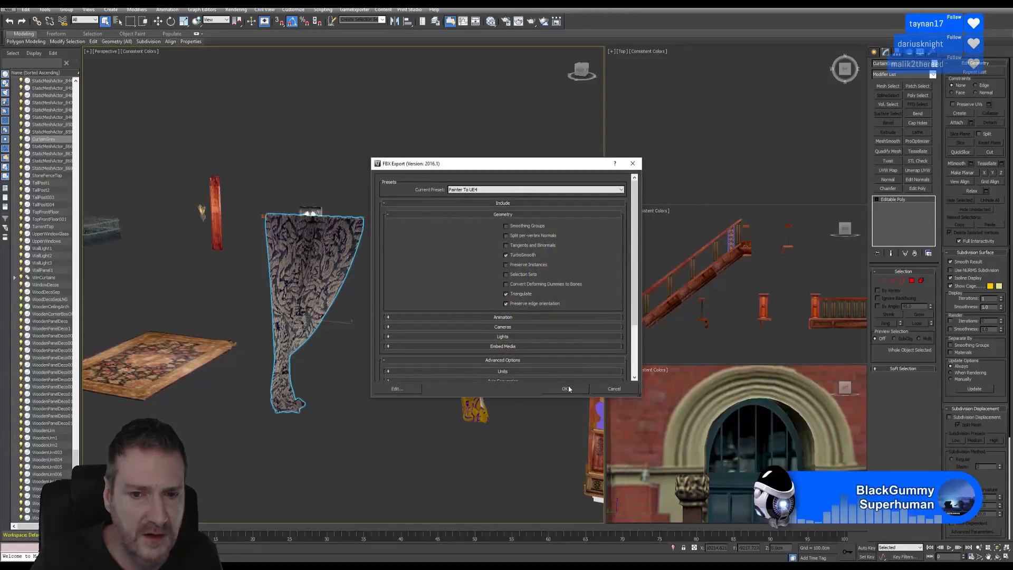
{"action": "left_click", "coordinate": [565, 389]}
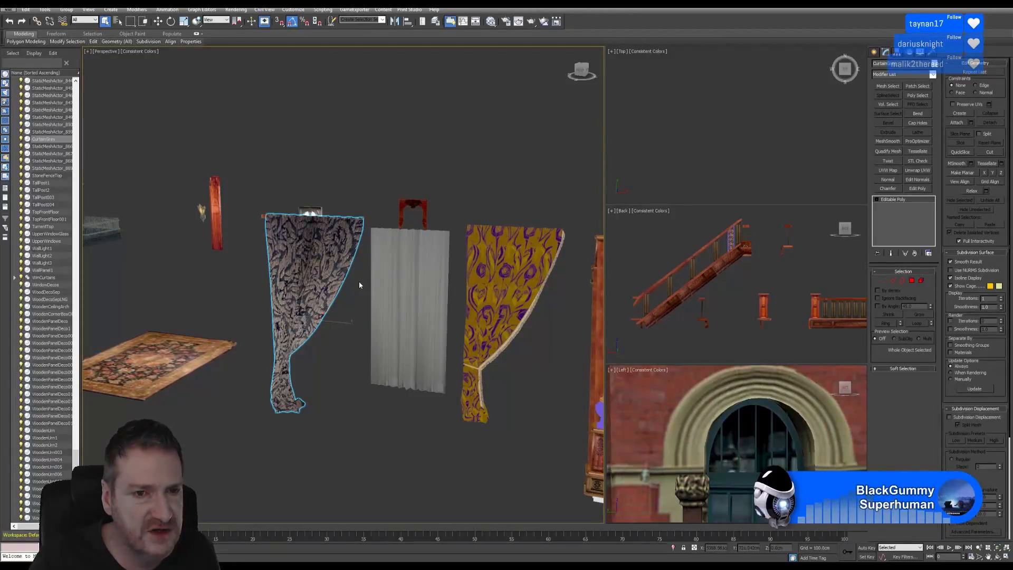
Inspect the gold curtain's rope tie up close and compare it with the grey and sheer curtains
{"action": "middle_click_drag", "start_coordinate": [425, 360], "coordinate": [315, 350]}
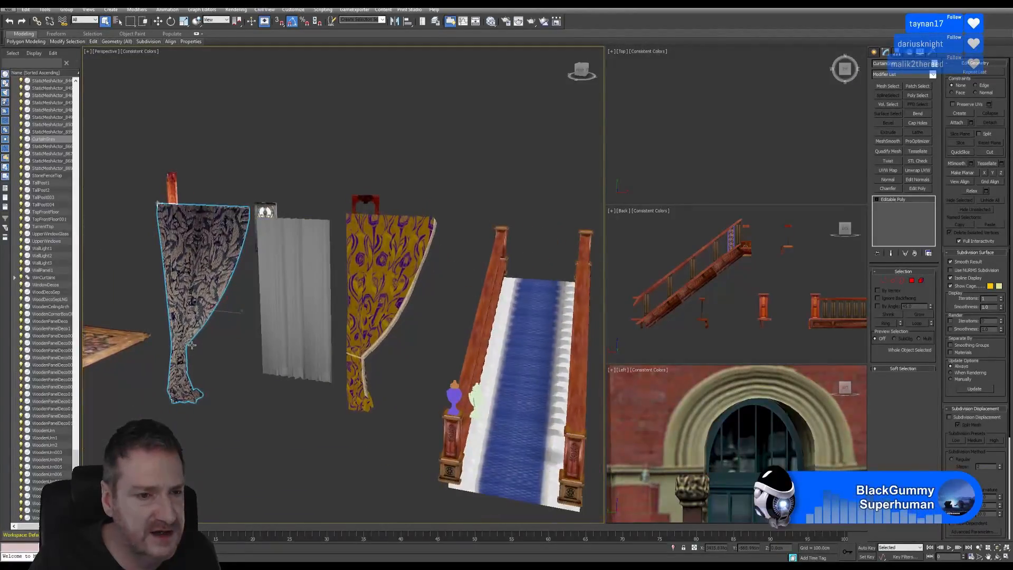
{"action": "scroll", "coordinate": [364, 360], "scroll_direction": "up", "scroll_amount": 8}
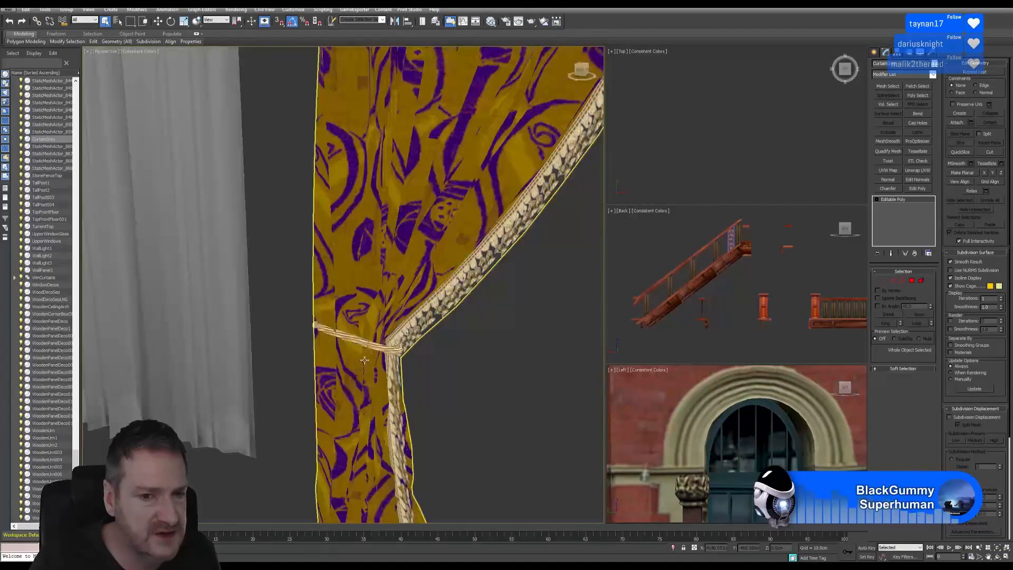
{"action": "left_click", "coordinate": [376, 347]}
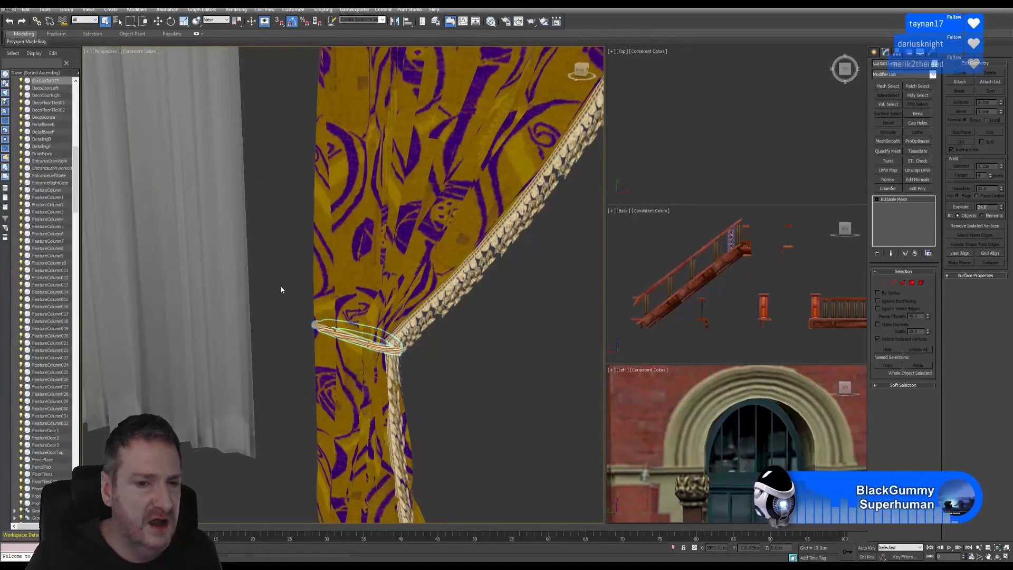
{"action": "middle_click_drag", "start_coordinate": [280, 287], "coordinate": [355, 297]}
{"action": "scroll", "coordinate": [354, 297], "scroll_direction": "down", "scroll_amount": 4}
{"action": "middle_click_drag", "start_coordinate": [206, 288], "coordinate": [327, 323]}
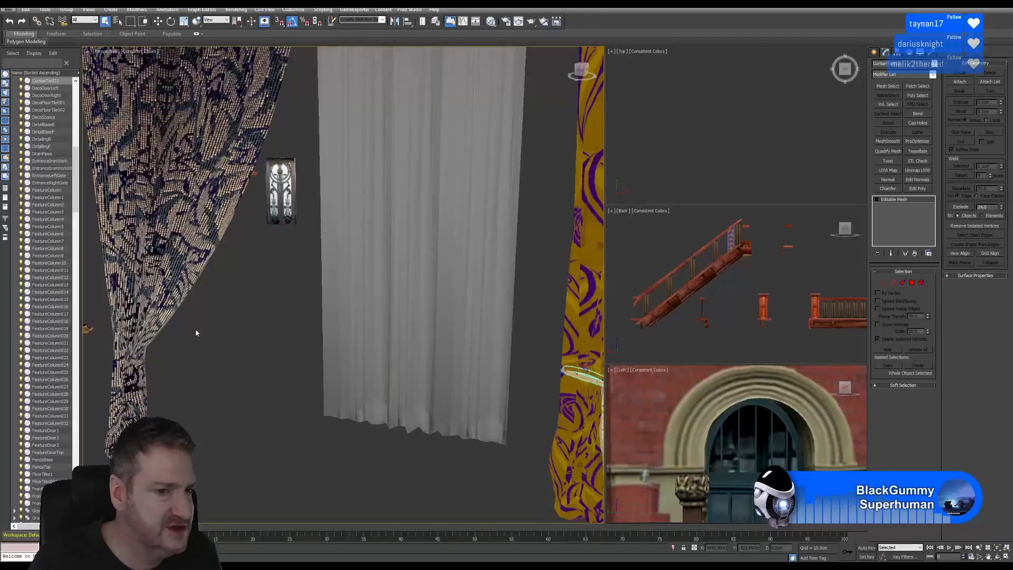
Center the pivot of the gold curtain's tie ring on the object
{"action": "middle_click_drag", "start_coordinate": [241, 328], "coordinate": [250, 317], "text": "alt"}
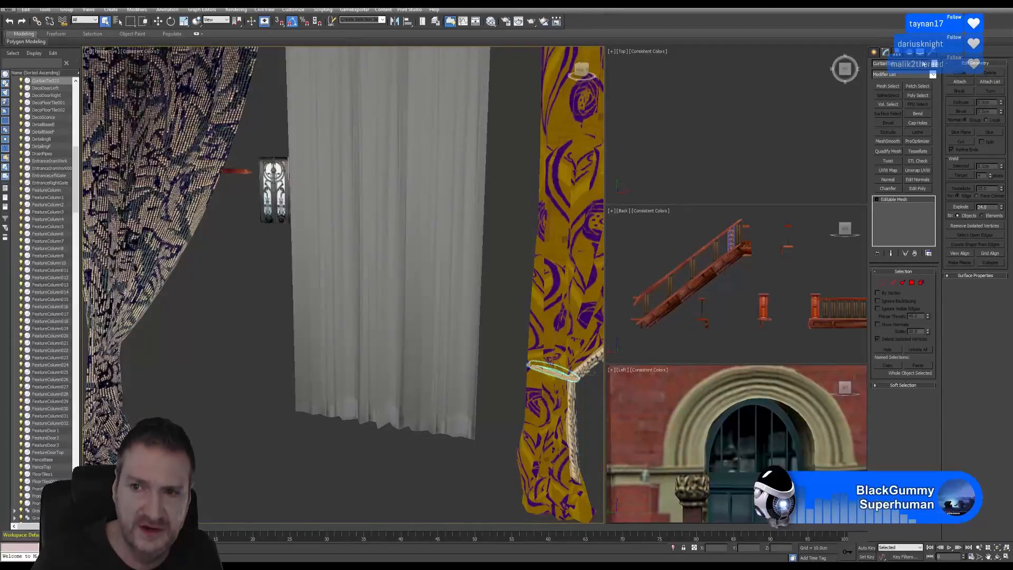
{"action": "middle_click_drag", "start_coordinate": [424, 341], "coordinate": [377, 333], "text": "alt"}
{"action": "left_click", "coordinate": [897, 53]}
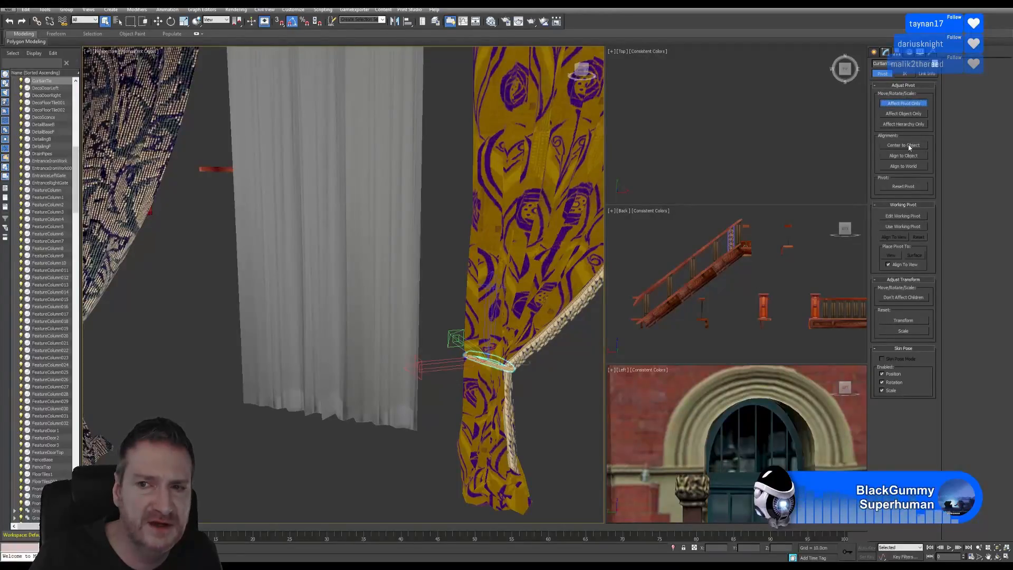
Apply Reset XForm to the curtain tie ring and collapse its whole modifier stack
{"action": "left_click", "coordinate": [932, 53]}
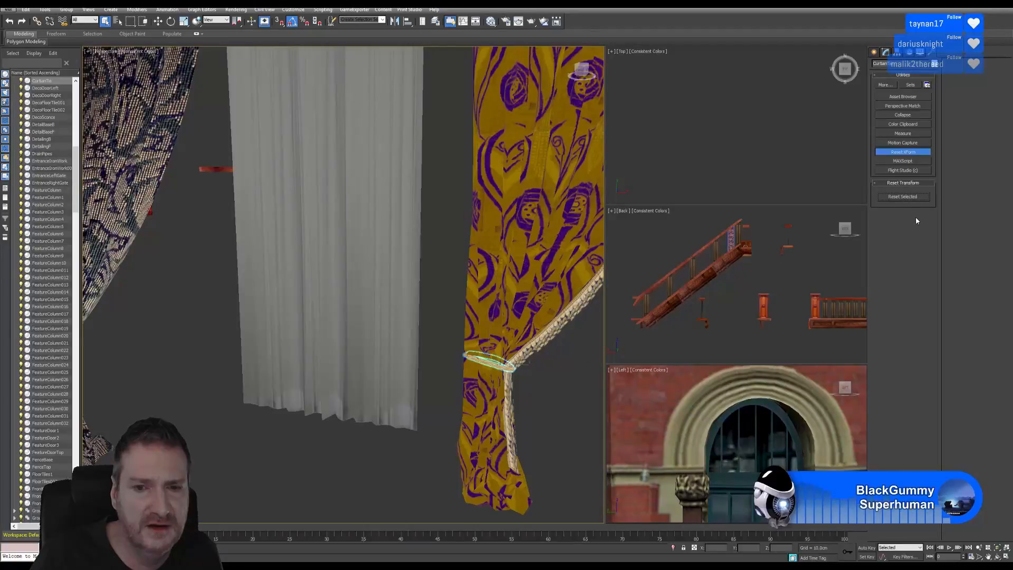
{"action": "left_click", "coordinate": [902, 196]}
{"action": "left_click", "coordinate": [885, 52]}
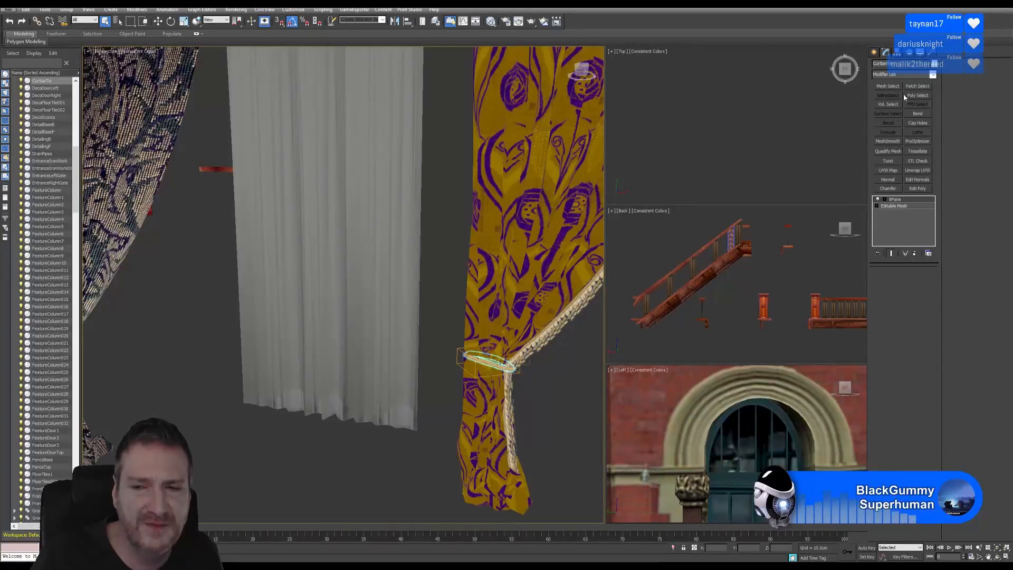
{"action": "right_click", "coordinate": [902, 199]}
{"action": "left_click", "coordinate": [912, 280]}
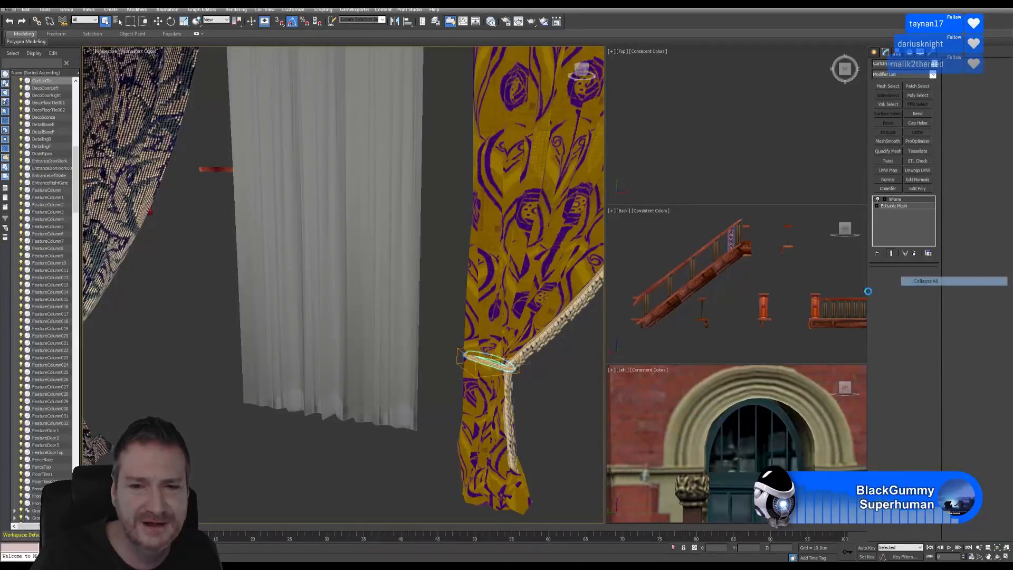
{"action": "left_click", "coordinate": [547, 306]}
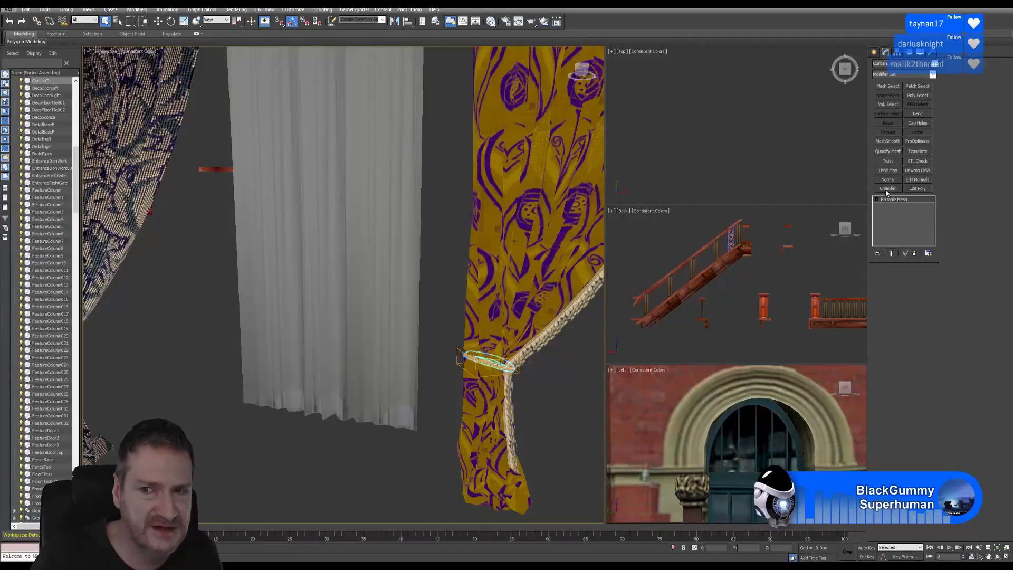
Convert the curtain tie to an Editable Poly and weld all its vertices with a 0.4 cm threshold
{"action": "right_click", "coordinate": [896, 199]}
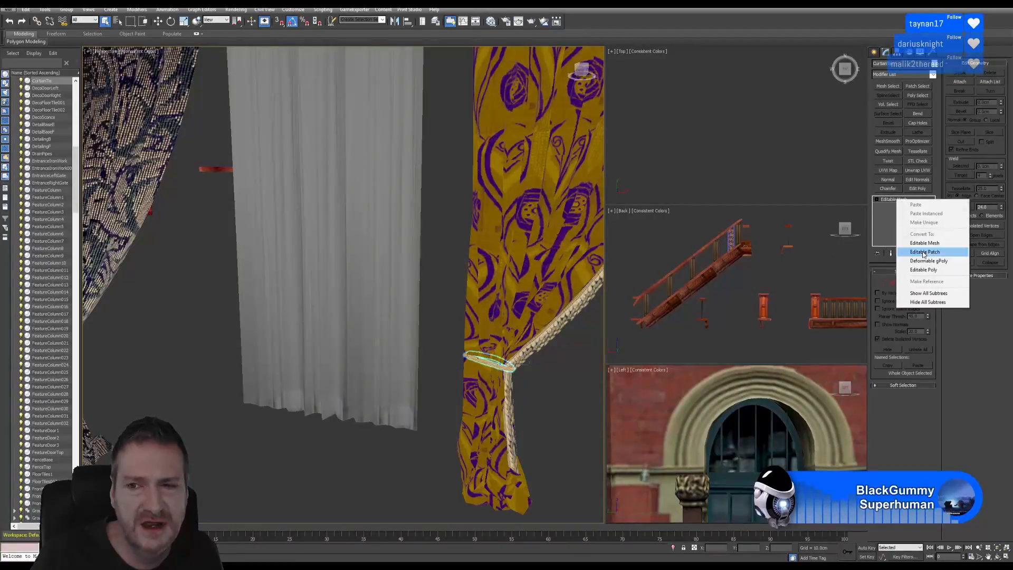
{"action": "left_click", "coordinate": [923, 269]}
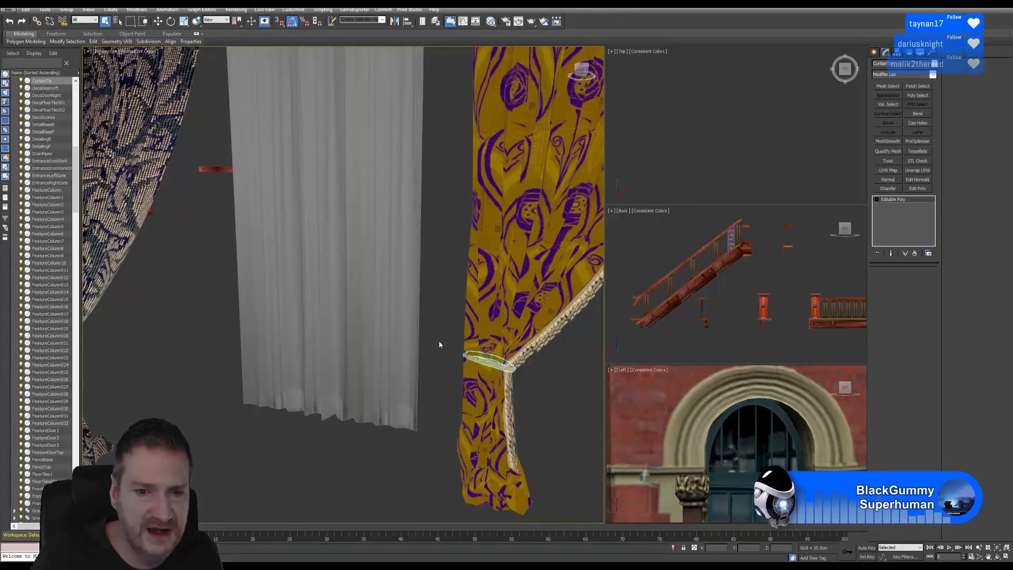
{"action": "key", "text": "1"}
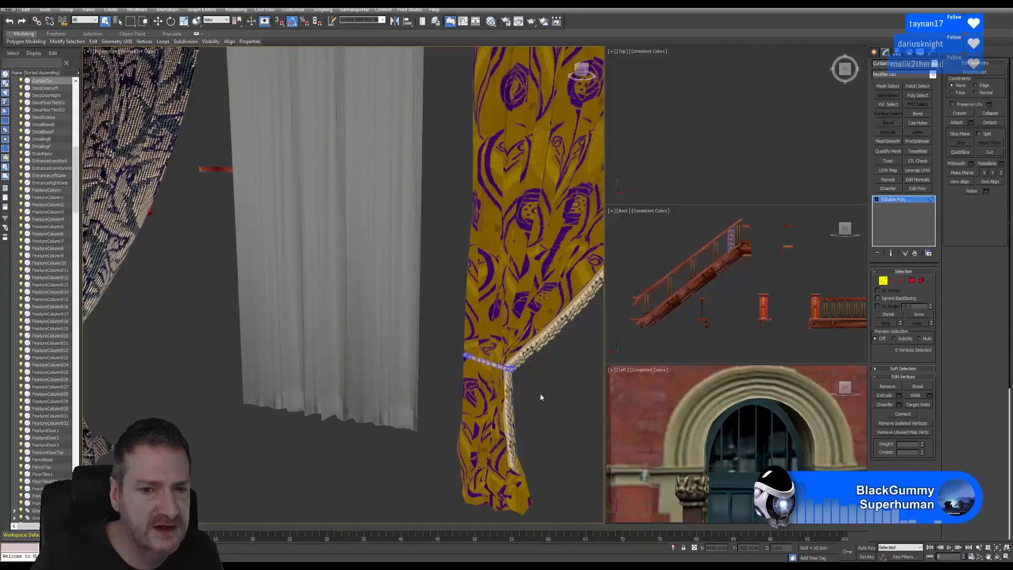
{"action": "scroll", "coordinate": [507, 379], "scroll_direction": "up", "scroll_amount": 4}
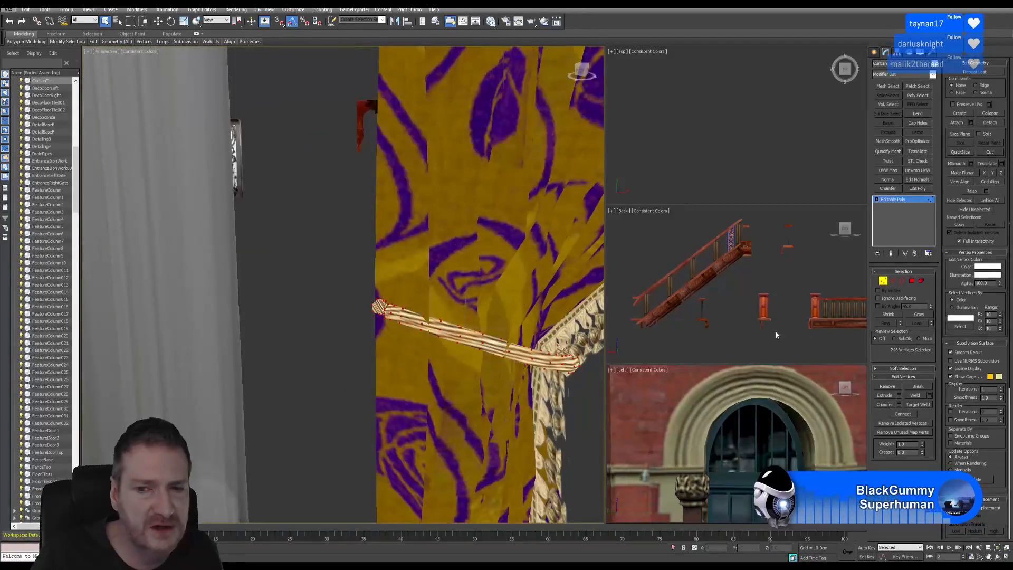
{"action": "left_click", "coordinate": [929, 395]}
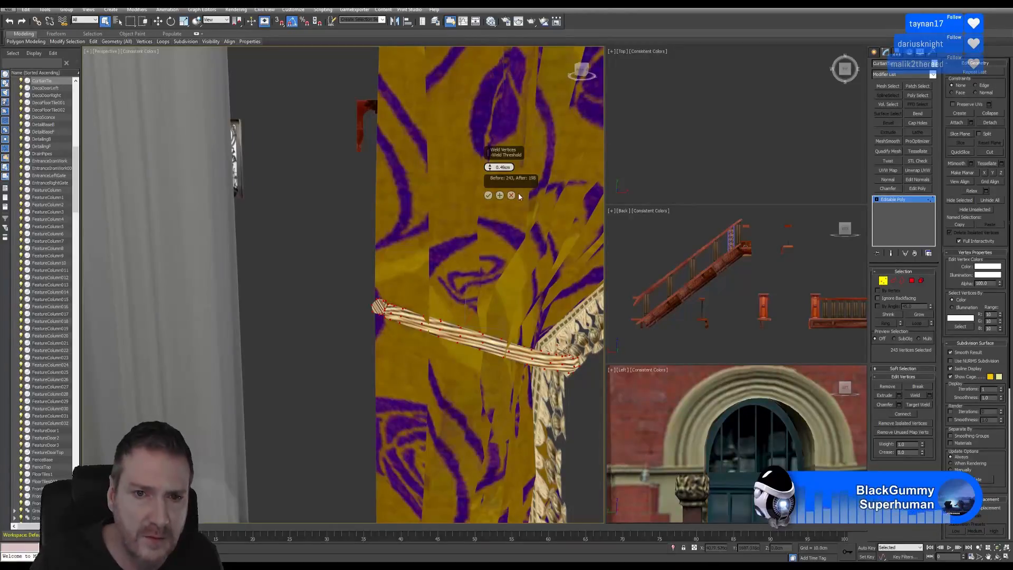
{"action": "left_click", "coordinate": [488, 169]}
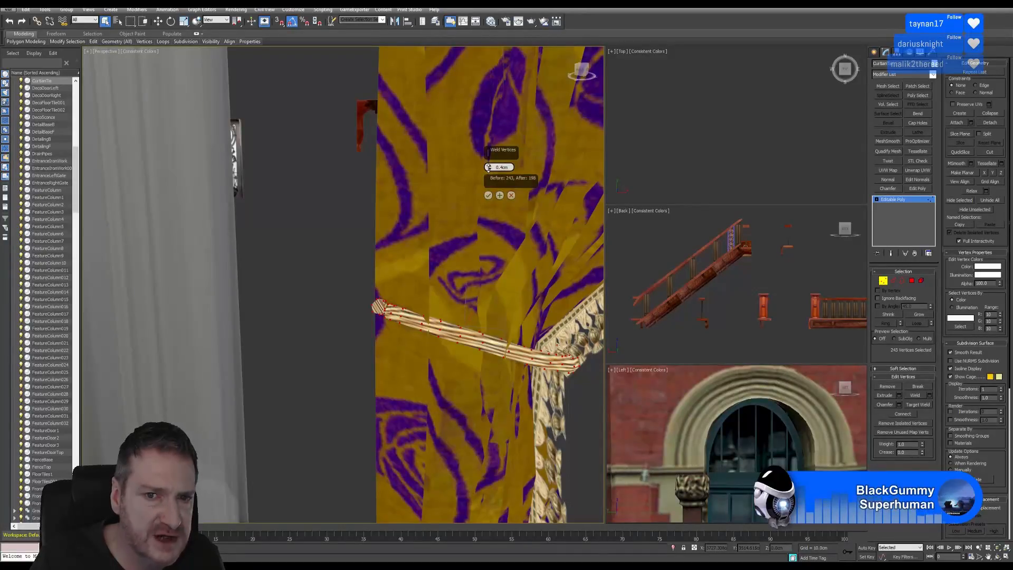
{"action": "left_click", "coordinate": [488, 196]}
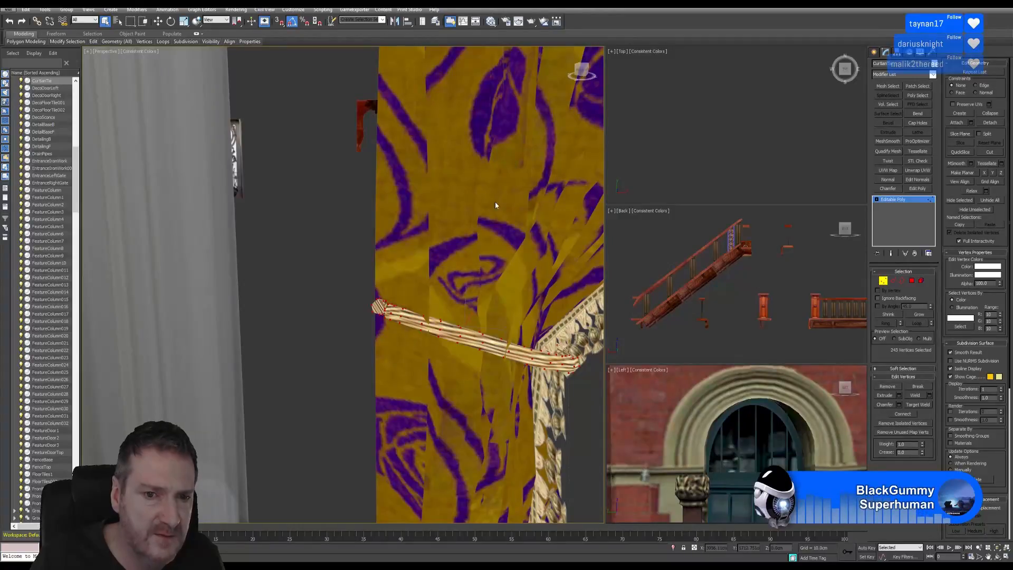
{"action": "left_click", "coordinate": [884, 282]}
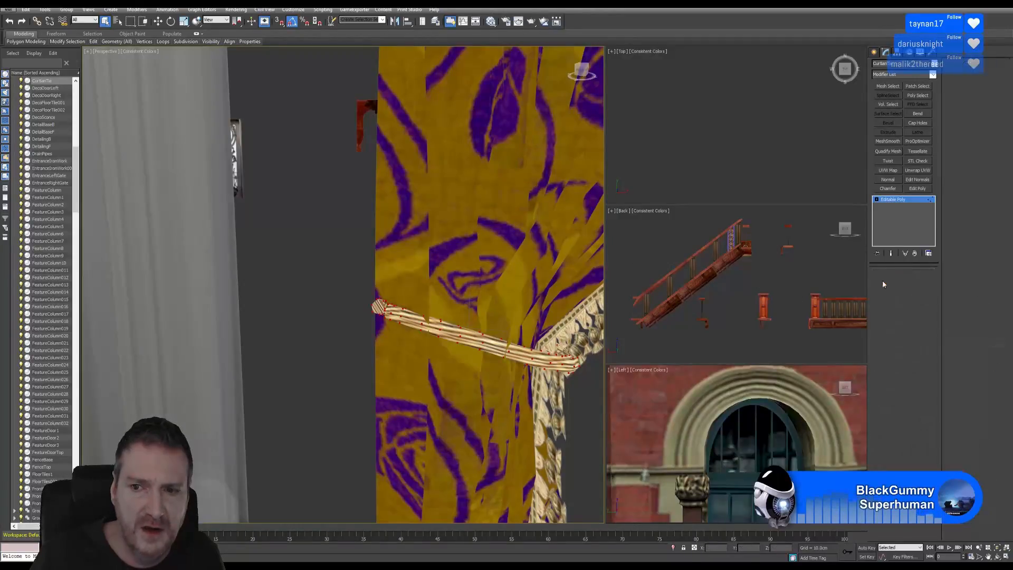
{"action": "left_click", "coordinate": [922, 282]}
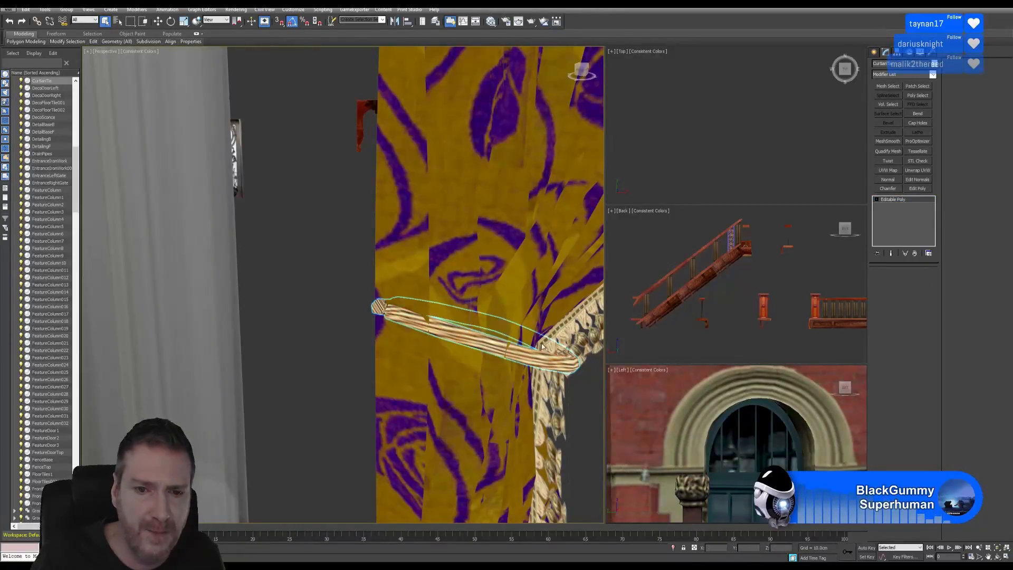
{"action": "left_click", "coordinate": [494, 347]}
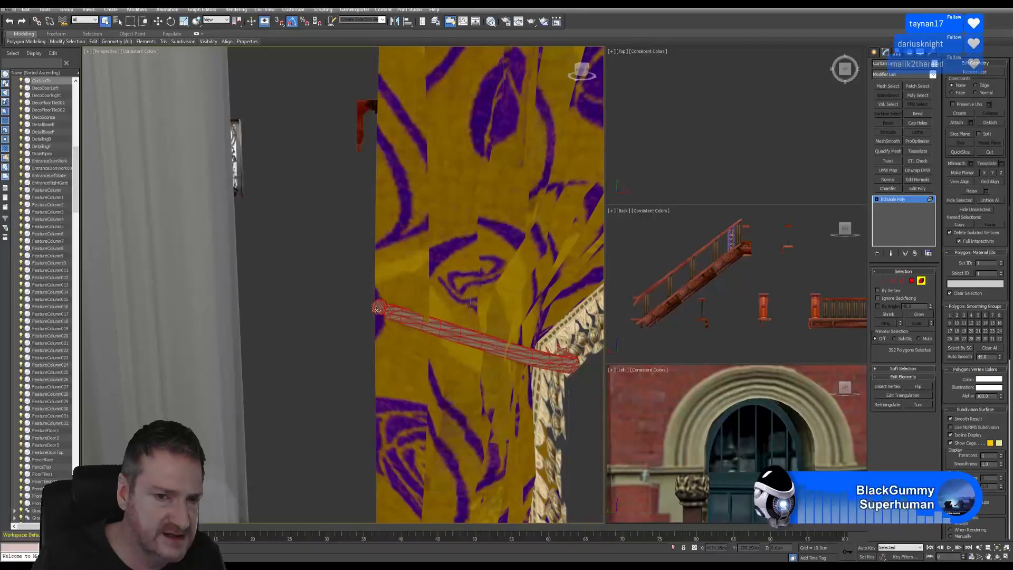
{"action": "middle_click_drag", "start_coordinate": [436, 284], "coordinate": [366, 273], "text": "alt"}
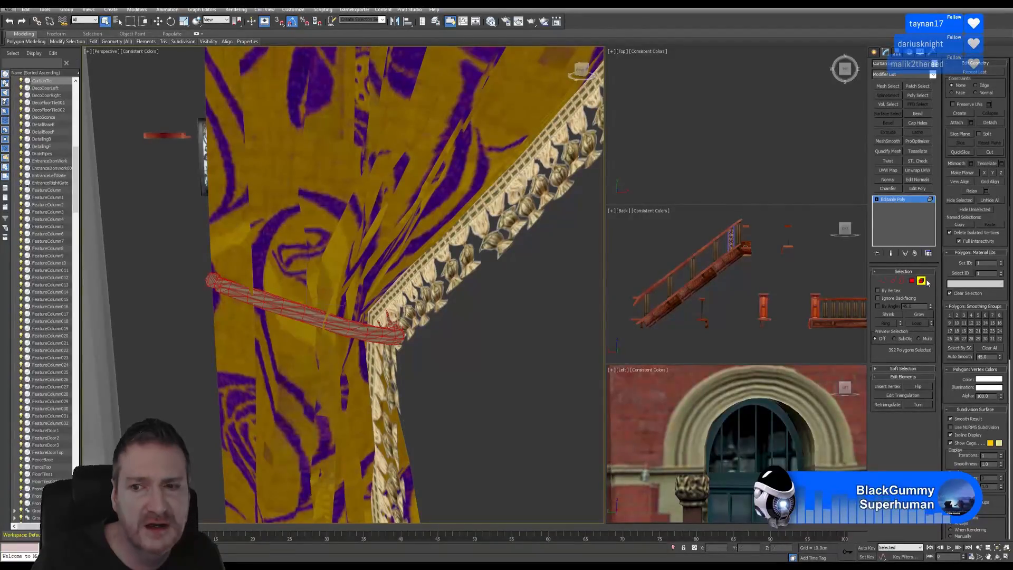
{"action": "left_click", "coordinate": [900, 201]}
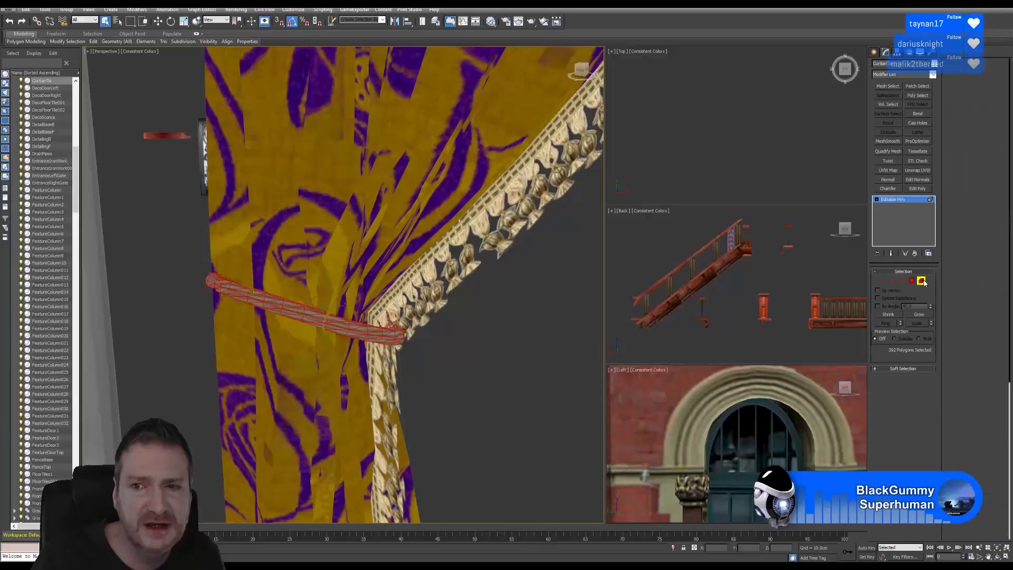
{"action": "left_click", "coordinate": [887, 180]}
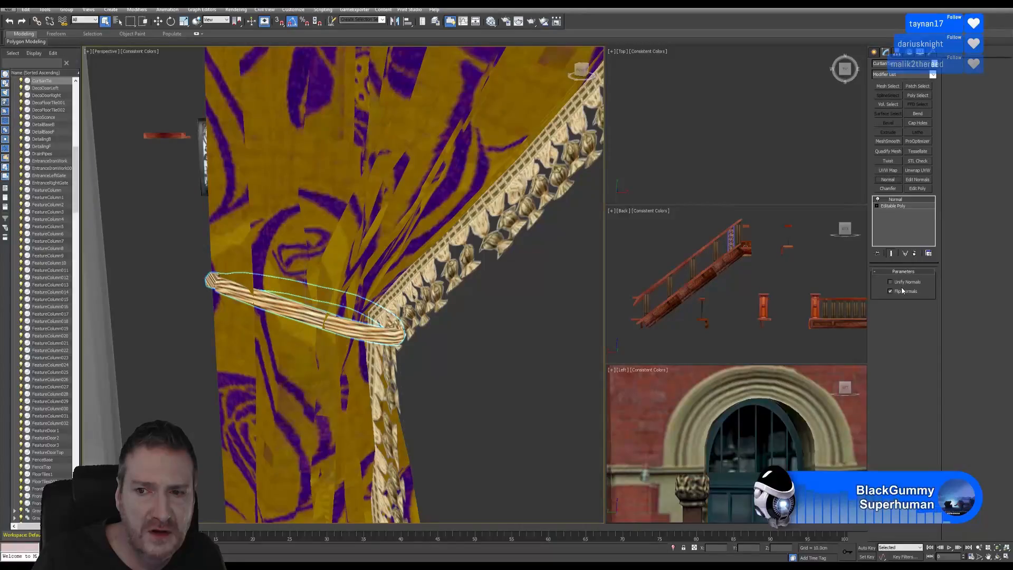
{"action": "left_click", "coordinate": [916, 253]}
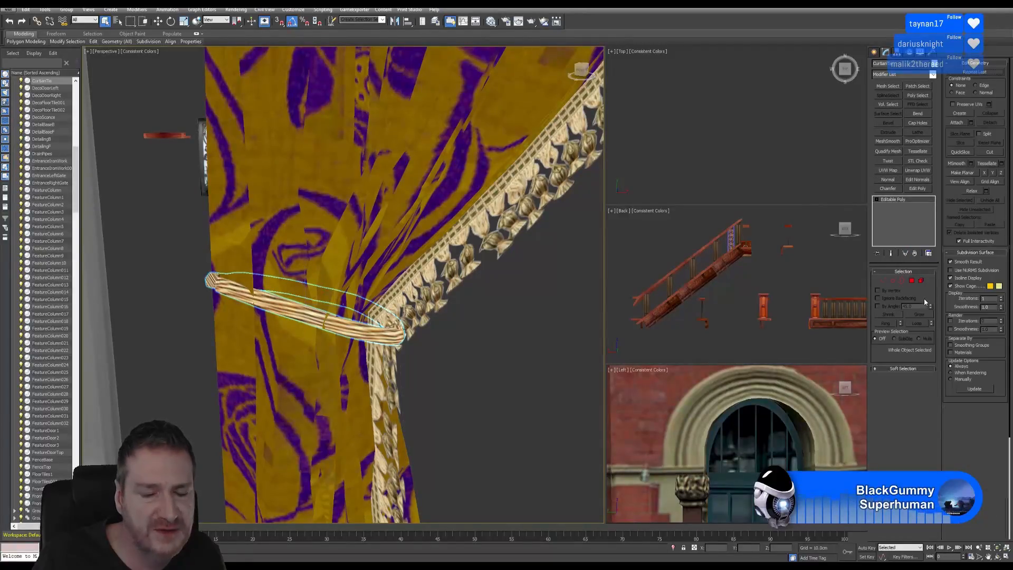
Select the whole tie element, apply a Normal modifier with Unify Normals and Flip Normals enabled, and collapse the modifier stack
{"action": "left_click", "coordinate": [921, 281]}
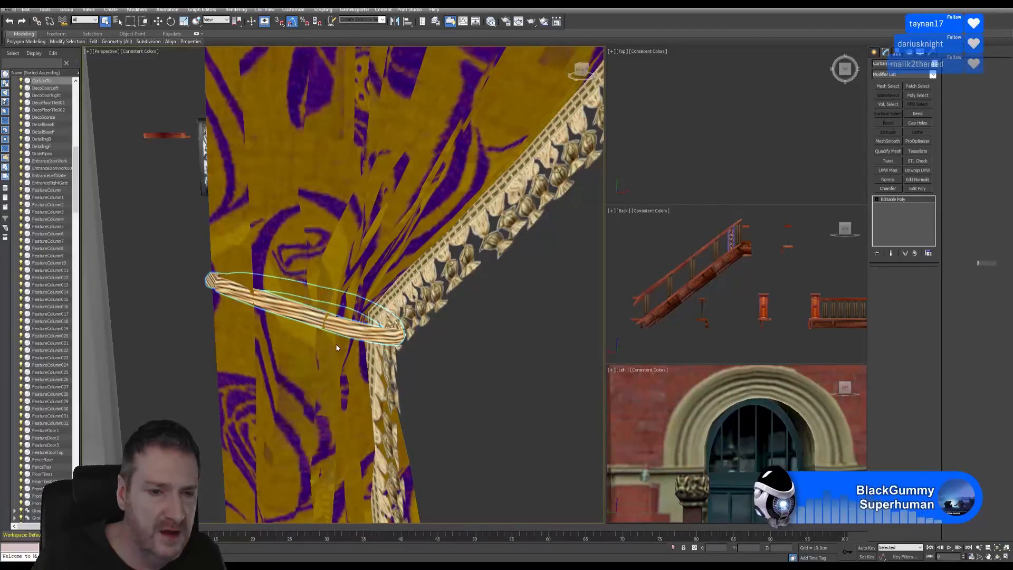
{"action": "left_click", "coordinate": [219, 282]}
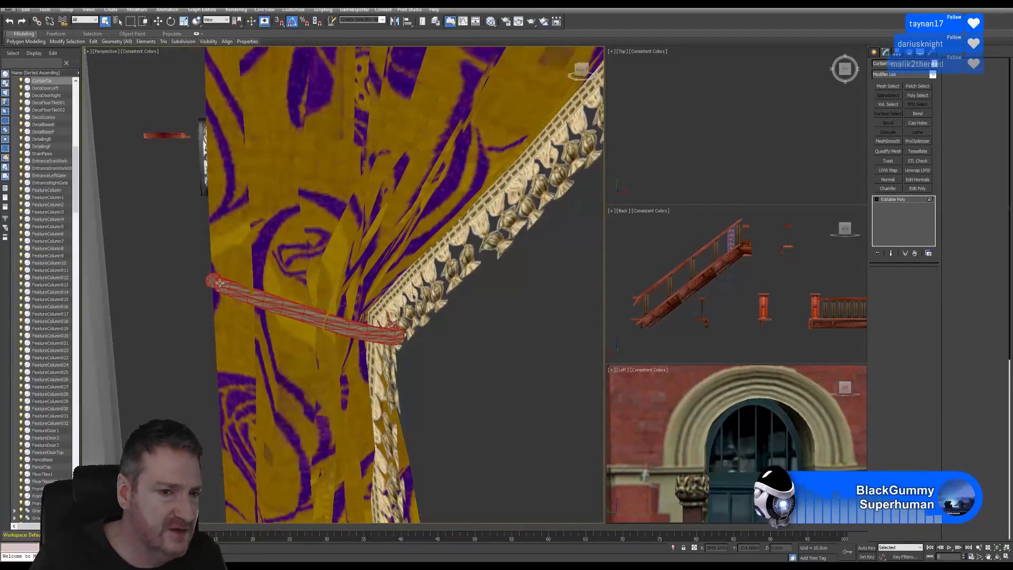
{"action": "left_click", "coordinate": [888, 180]}
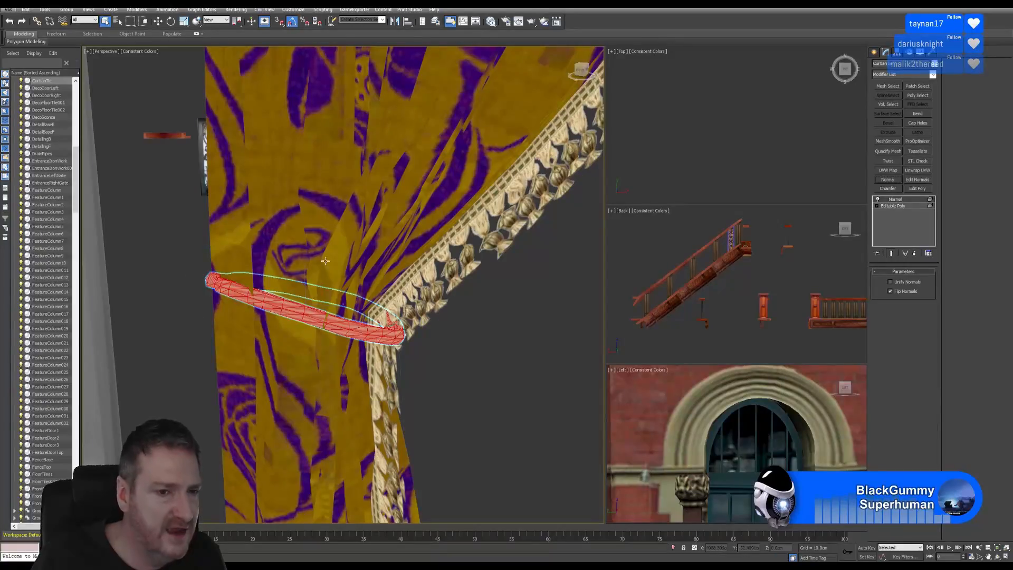
{"action": "left_click", "coordinate": [890, 282]}
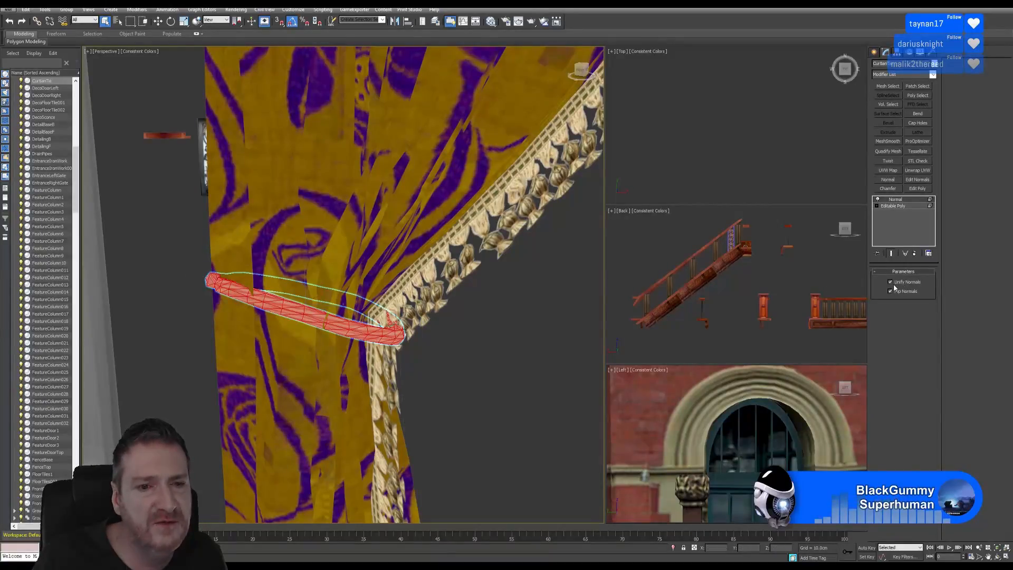
{"action": "right_click", "coordinate": [900, 205]}
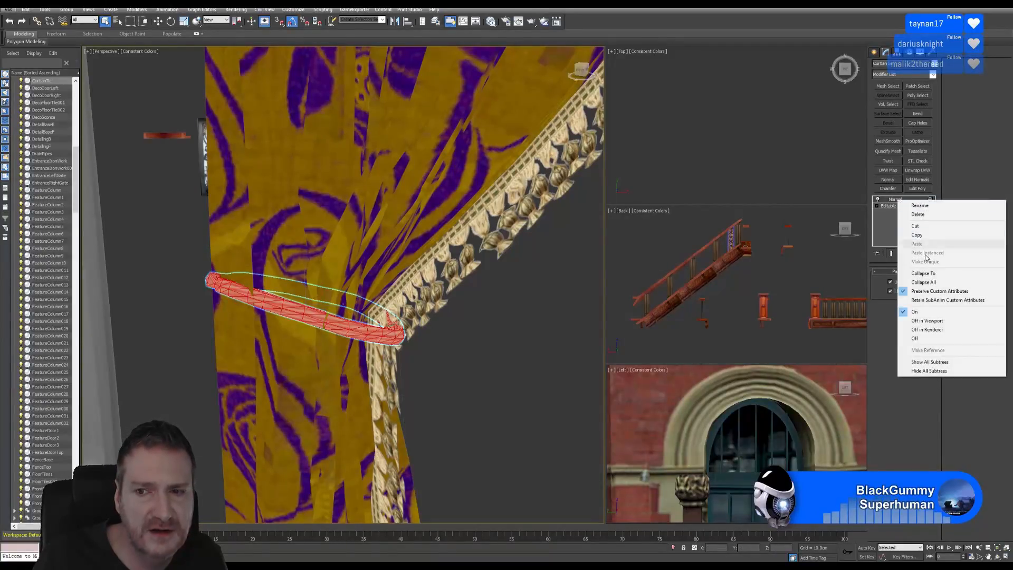
{"action": "left_click", "coordinate": [918, 282]}
{"action": "left_click", "coordinate": [543, 305]}
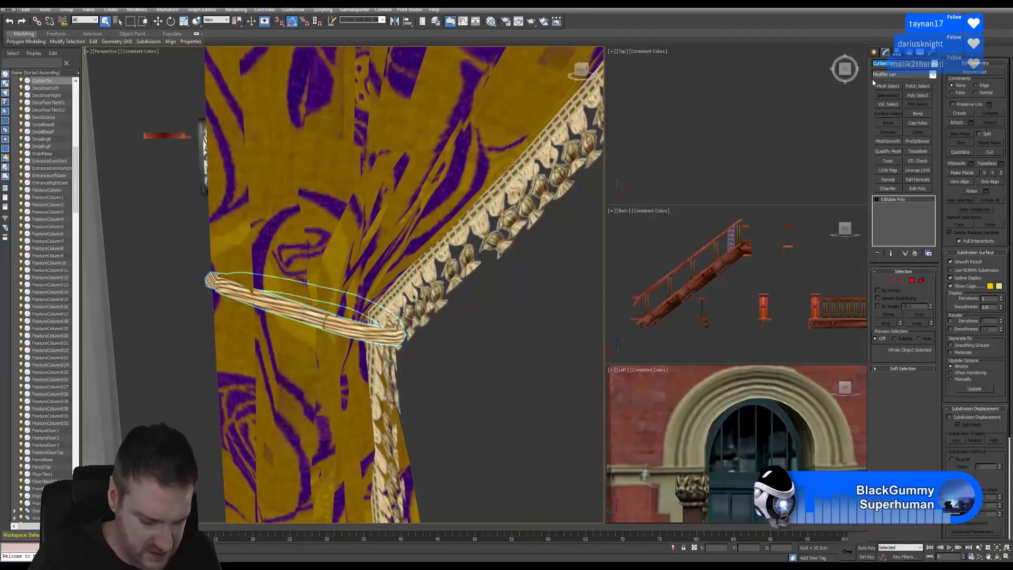
Start exporting only the selected curtain tie and create a folder named CurtianTie inside the Exports folder
{"action": "left_click", "coordinate": [9, 8]}
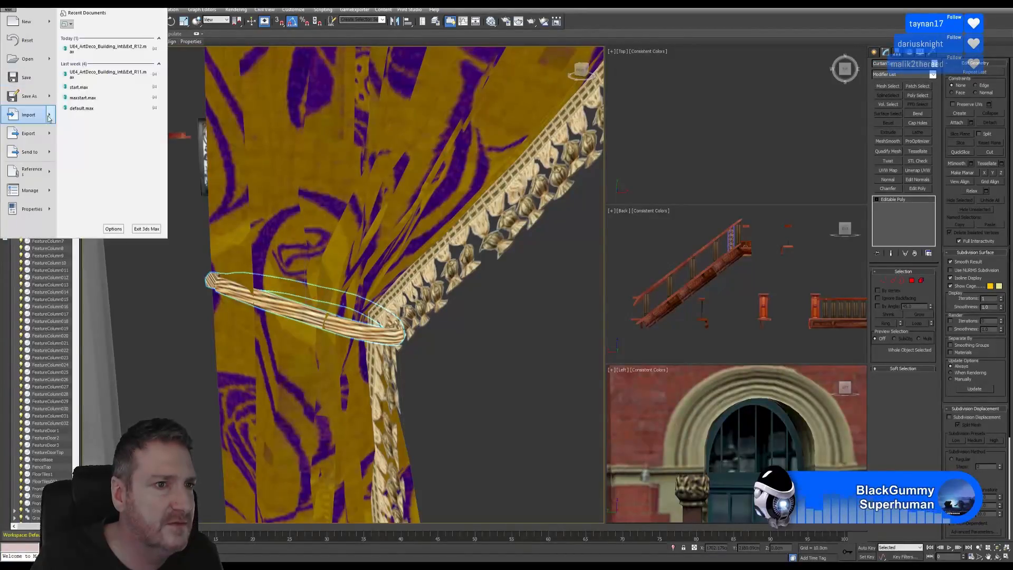
{"action": "mouse_move", "coordinate": [43, 140]}
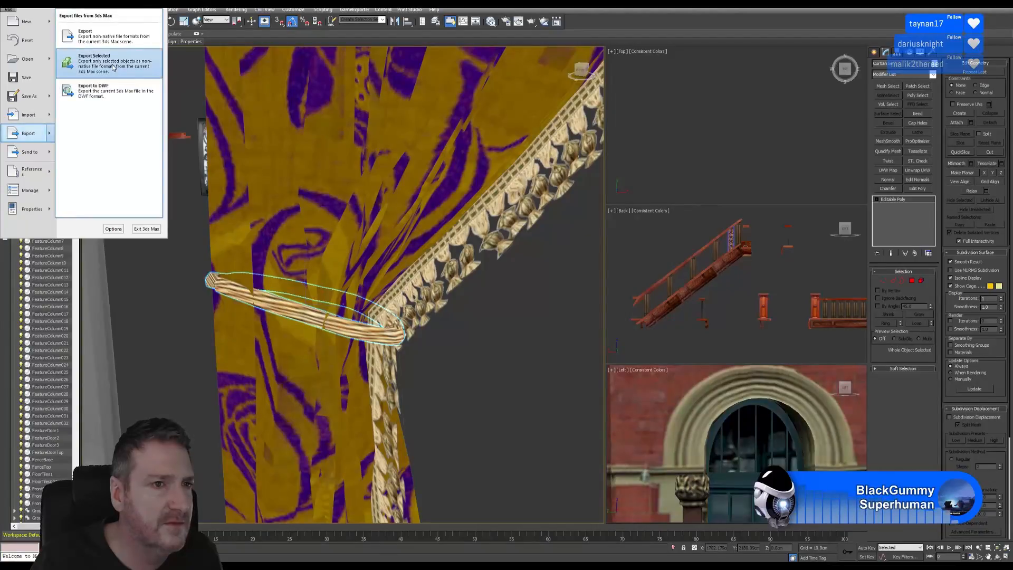
{"action": "left_click", "coordinate": [113, 68]}
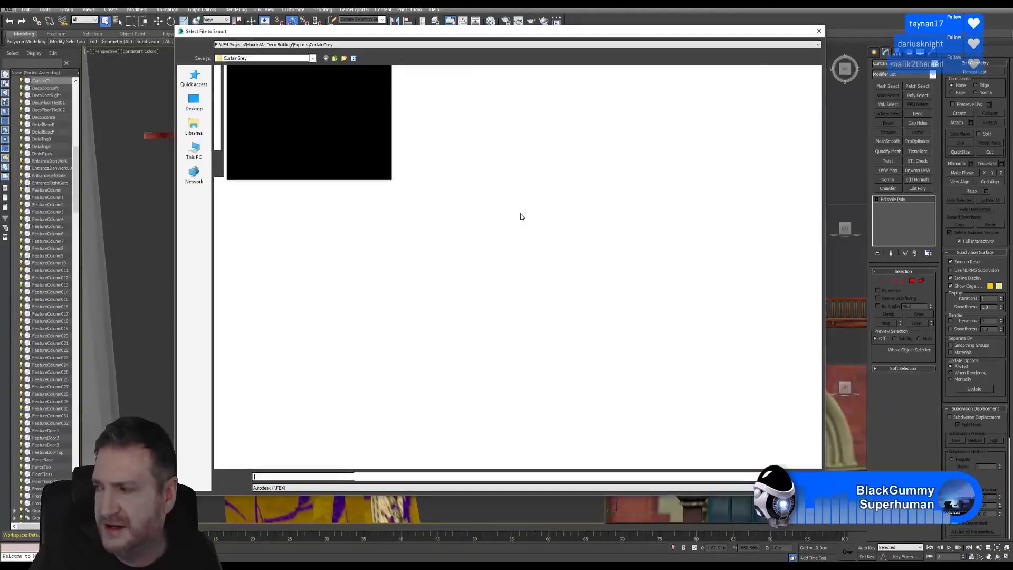
{"action": "left_click", "coordinate": [335, 59]}
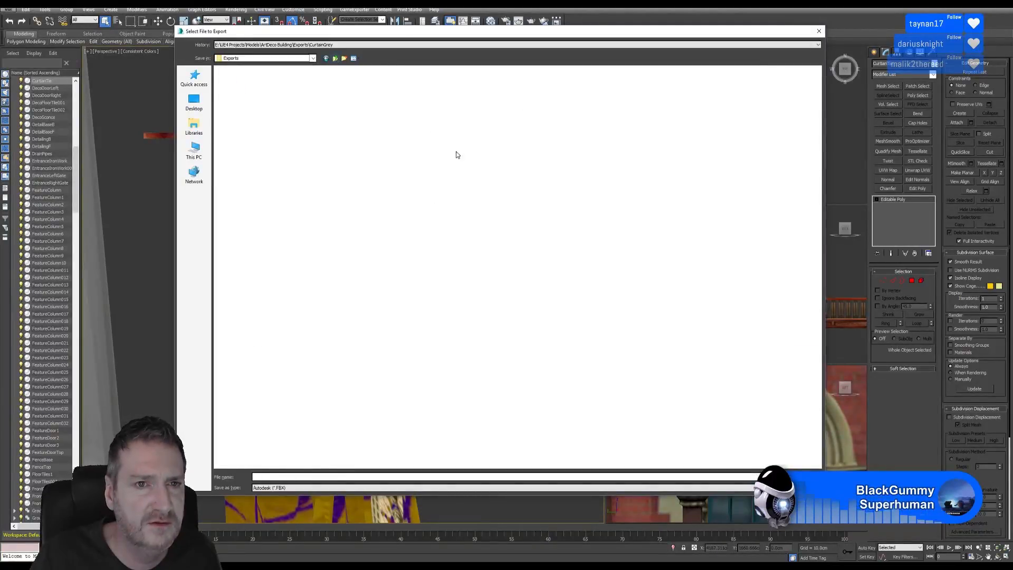
{"action": "right_click", "coordinate": [498, 208]}
{"action": "mouse_move", "coordinate": [525, 296]}
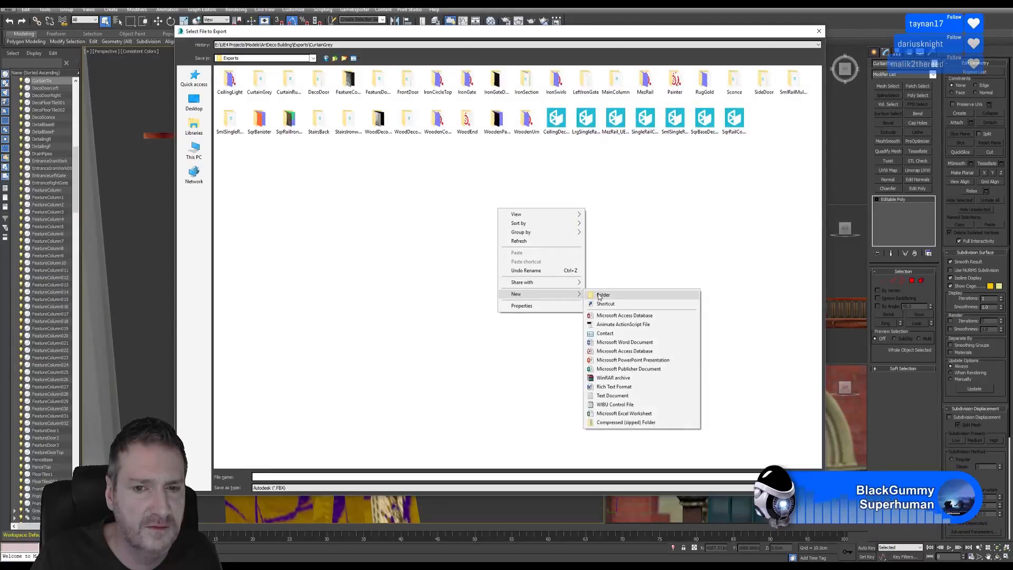
{"action": "left_click", "coordinate": [600, 296]}
{"action": "type", "text": "CurtianTie"}
{"action": "key", "text": "Return"}
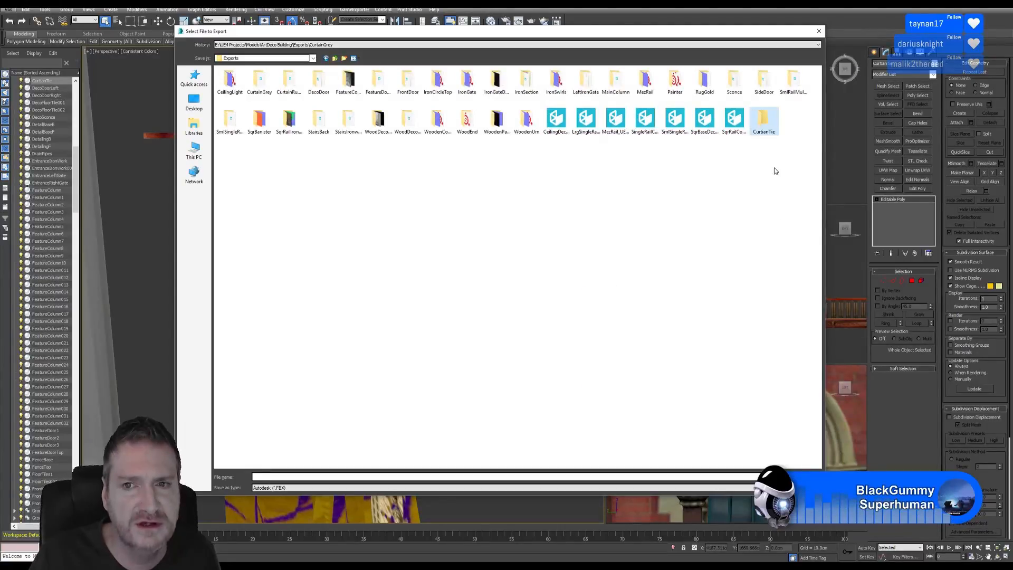
Export the tie into the CurtianTie folder as an FBX file named CurtianTie, using the Painter To UE4 preset
{"action": "double_click", "coordinate": [762, 122]}
{"action": "left_click", "coordinate": [272, 478]}
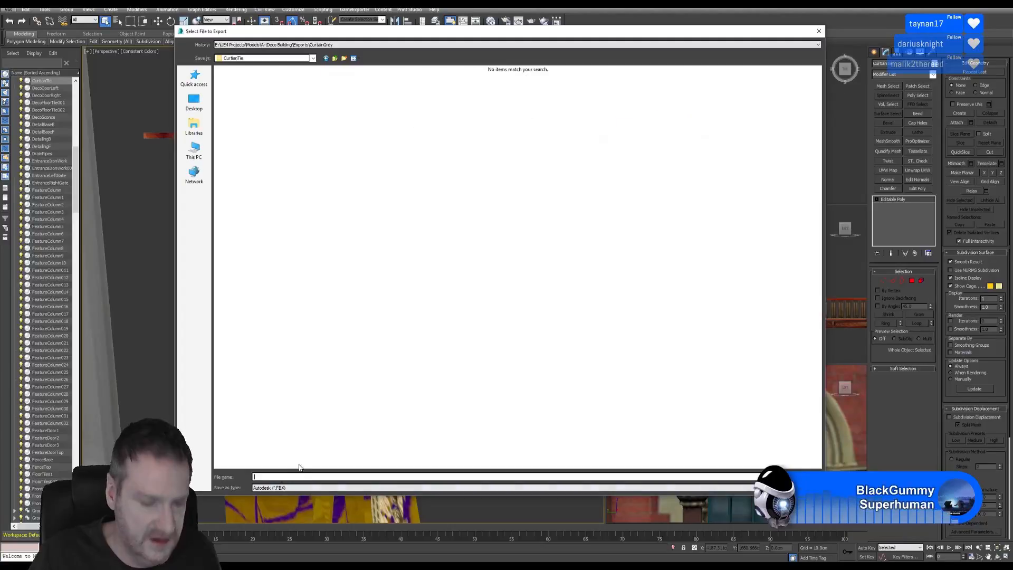
{"action": "type", "text": "CurtianTie"}
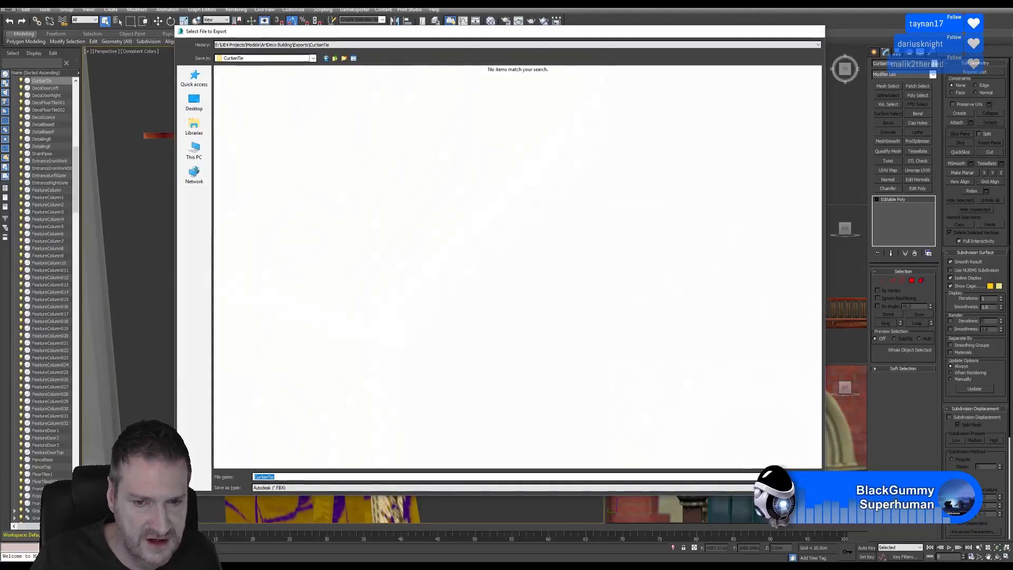
{"action": "key", "text": "Return"}
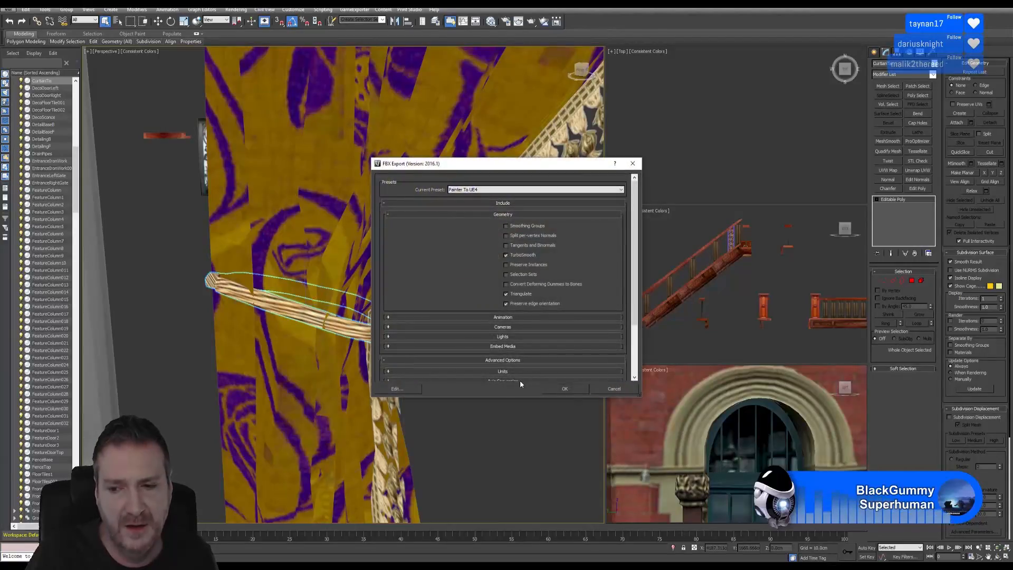
{"action": "left_click", "coordinate": [565, 389]}
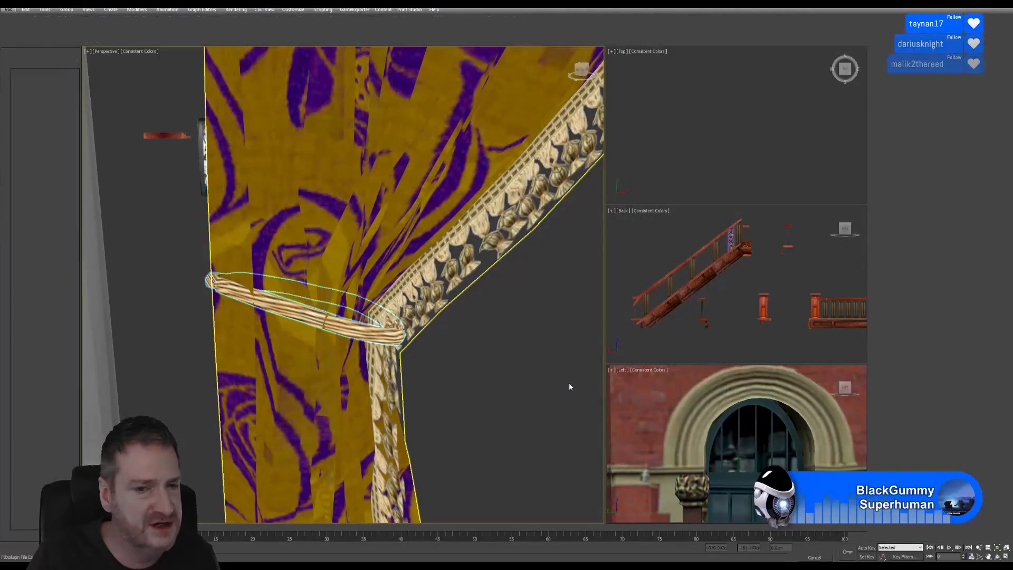
Select the grey patterned curtain and check its mesh by selecting it as an element
{"action": "middle_click_drag", "start_coordinate": [185, 295], "coordinate": [397, 339]}
{"action": "scroll", "coordinate": [253, 296], "scroll_direction": "down", "scroll_amount": 4}
{"action": "left_click", "coordinate": [206, 241]}
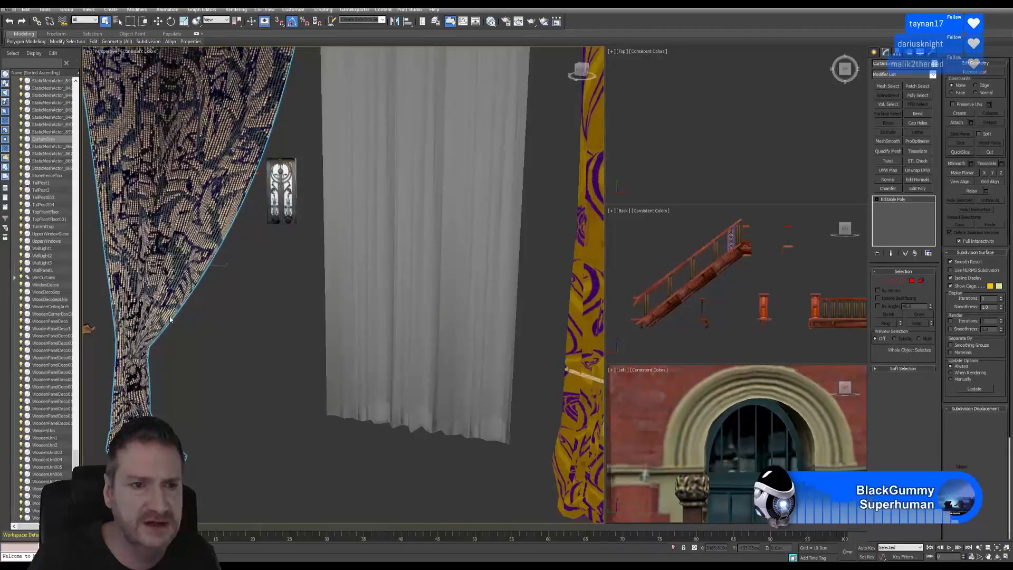
{"action": "scroll", "coordinate": [208, 321], "scroll_direction": "down", "scroll_amount": 5}
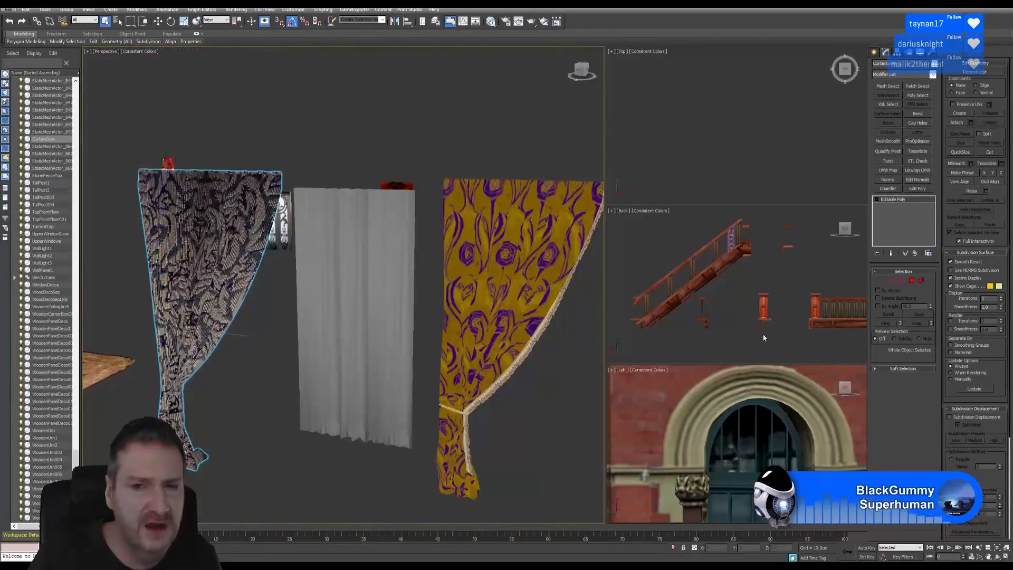
{"action": "left_click", "coordinate": [922, 281]}
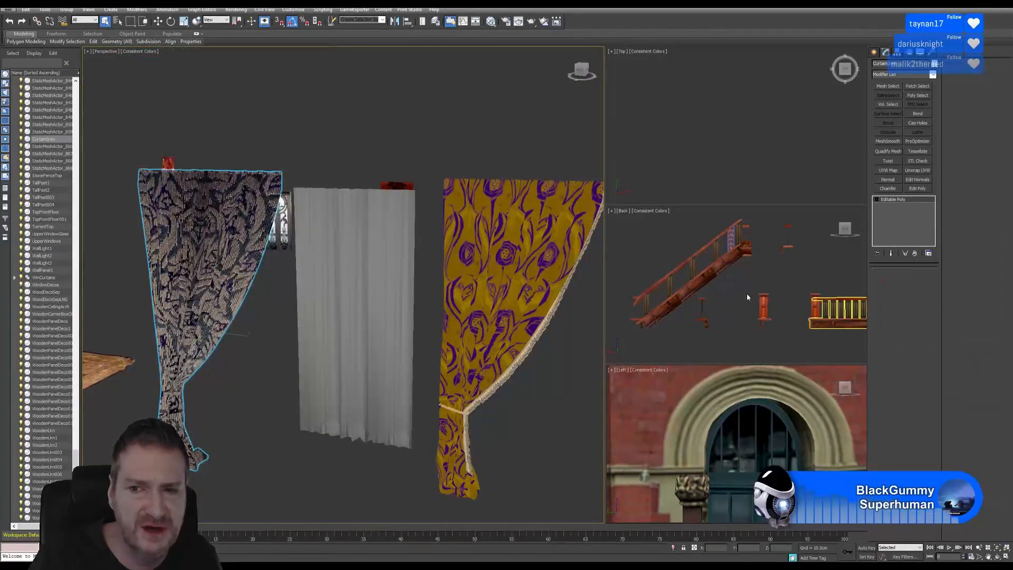
{"action": "left_click", "coordinate": [219, 258]}
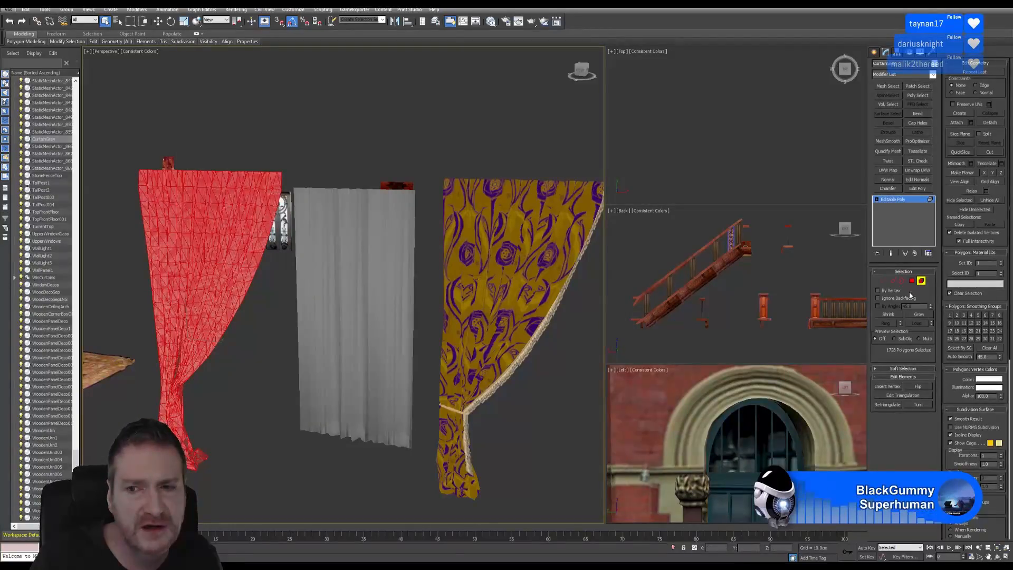
{"action": "left_click", "coordinate": [921, 281]}
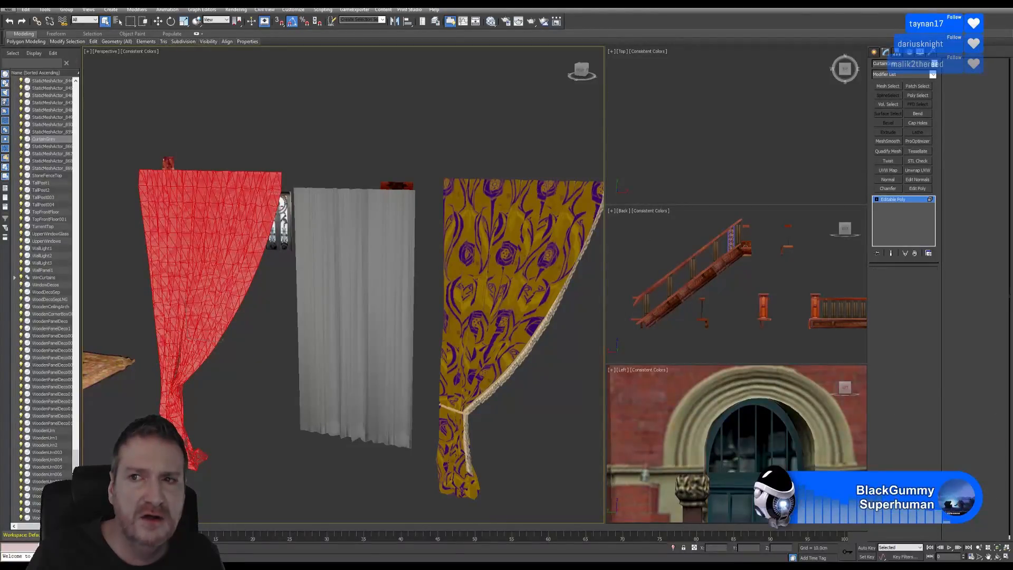
Switch to Unreal Editor and import the FBX from the CurtainGrey exports folder into Models/Building with the current import options
{"action": "key", "text": "super+d"}
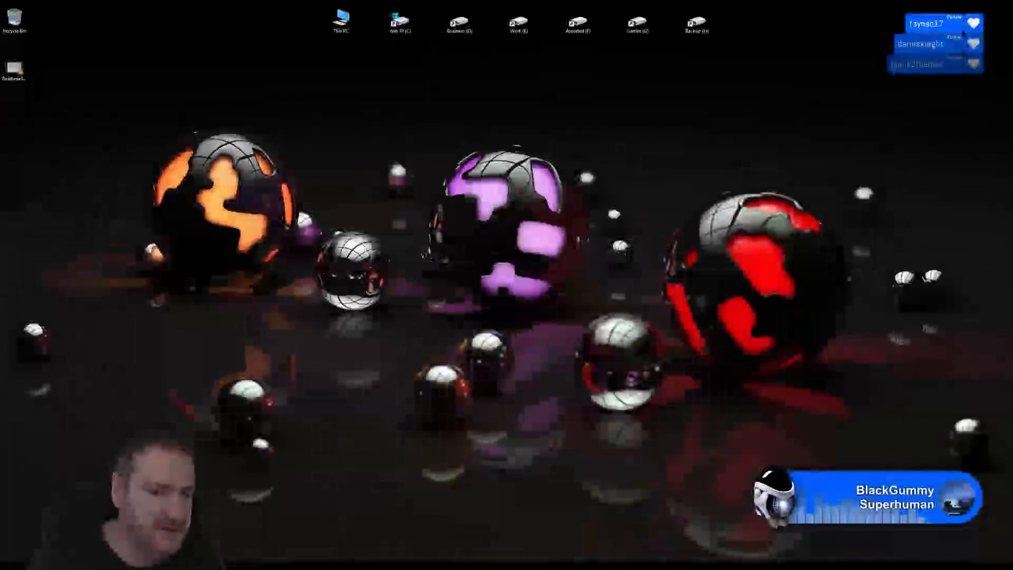
{"action": "left_click", "coordinate": [330, 565]}
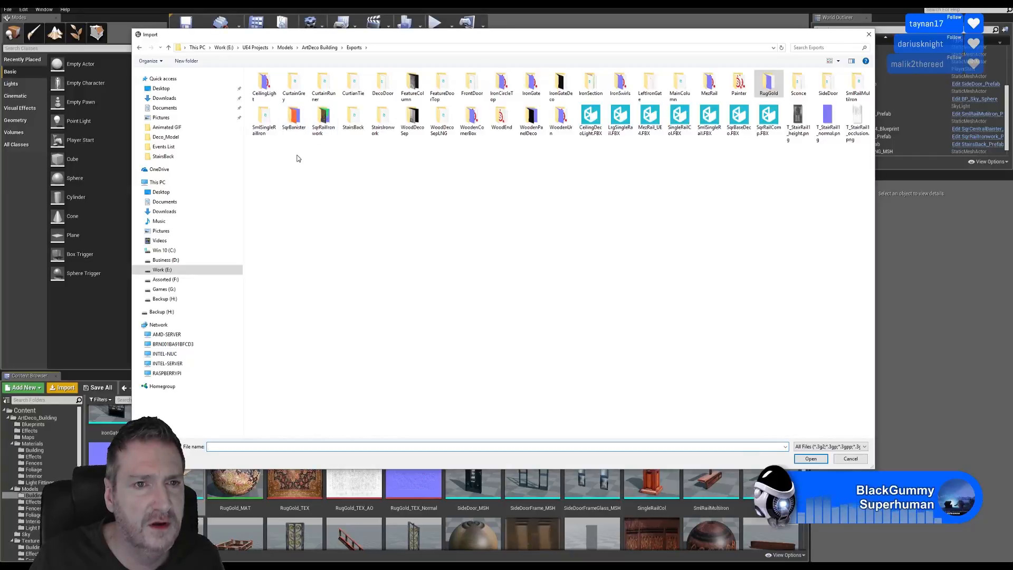
{"action": "double_click", "coordinate": [293, 83]}
{"action": "double_click", "coordinate": [266, 87]}
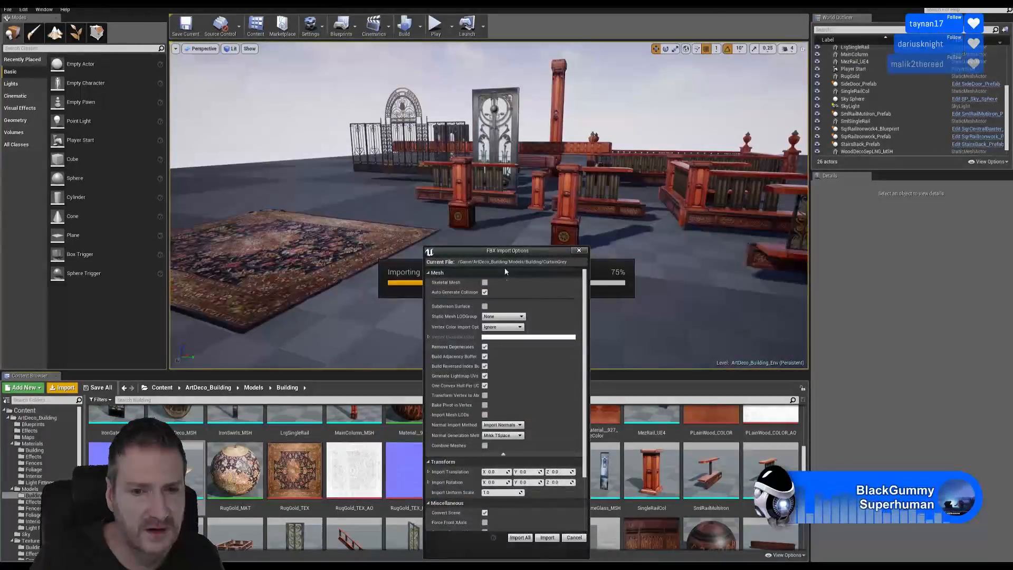
{"action": "left_click_drag", "start_coordinate": [510, 250], "coordinate": [496, 151]}
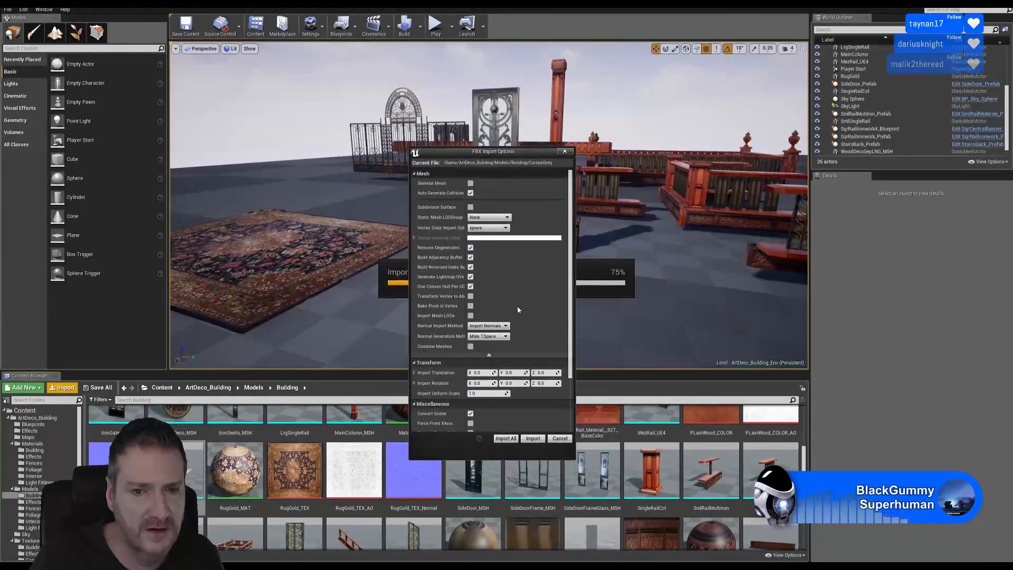
{"action": "left_click", "coordinate": [532, 439]}
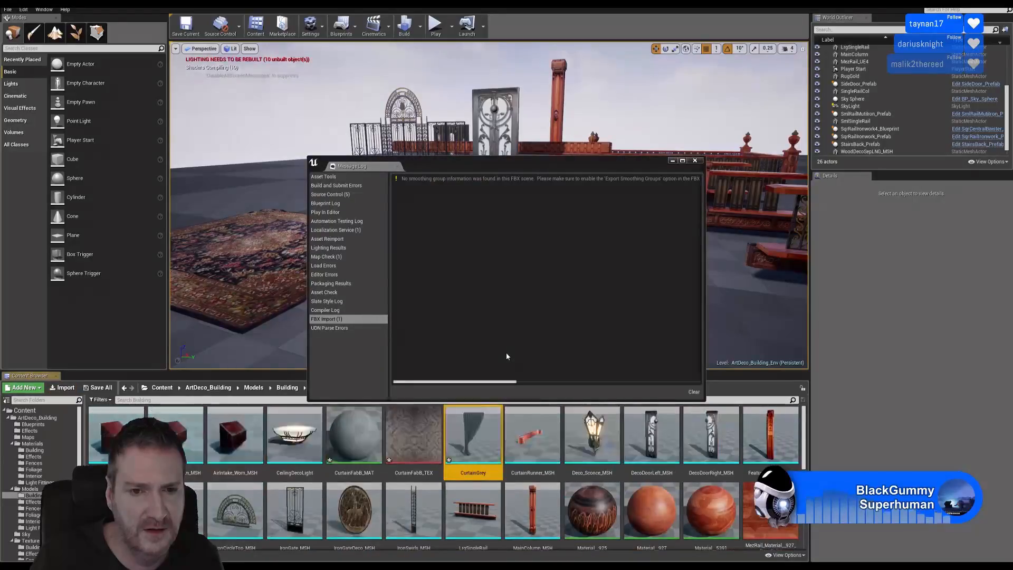
{"action": "left_click", "coordinate": [694, 160]}
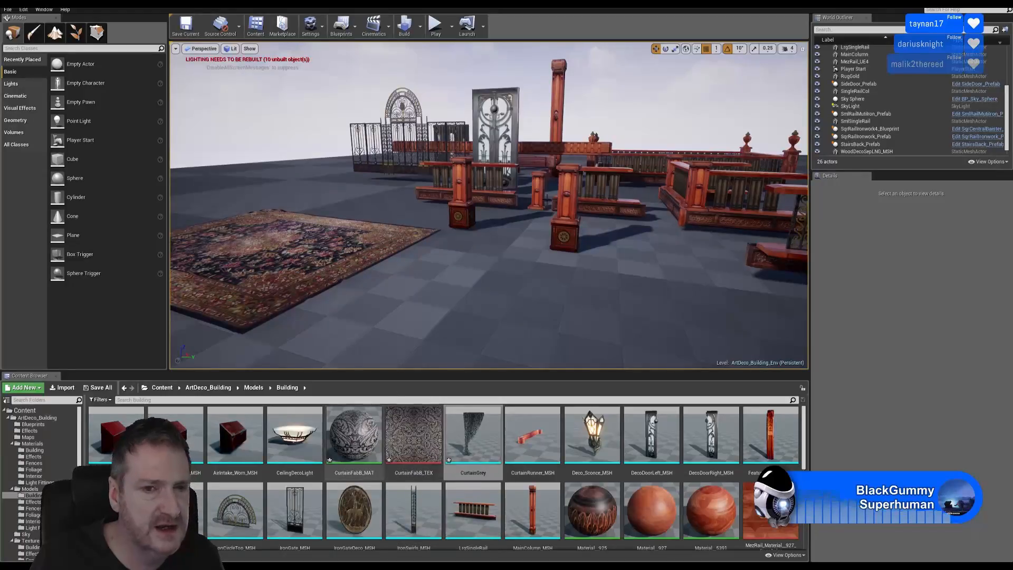
Switch back to 3ds Max and check which bitmap file feeds the grey curtain material's diffuse color in the Slate Material Editor
{"action": "left_click", "coordinate": [390, 566]}
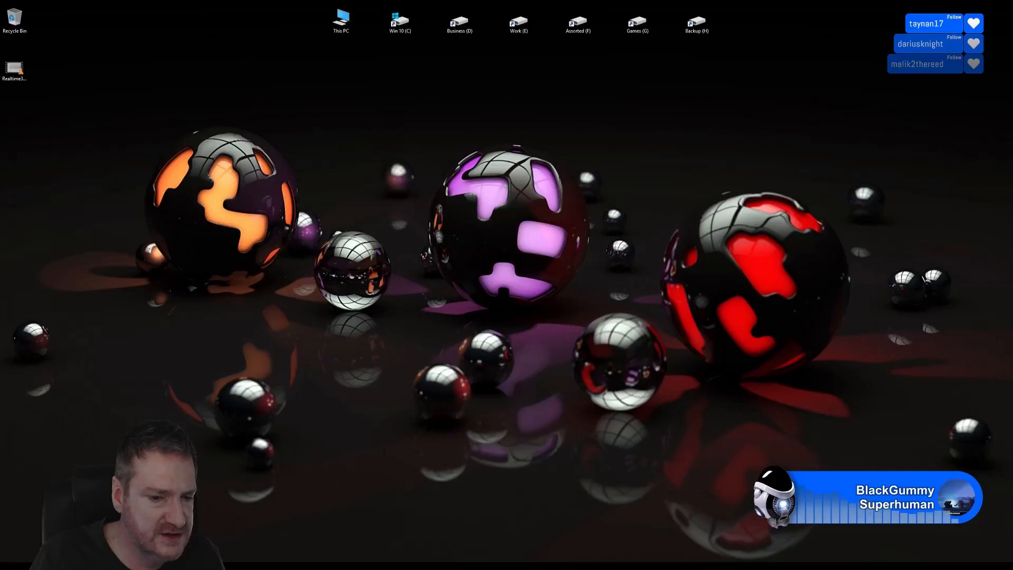
{"action": "left_click", "coordinate": [390, 565]}
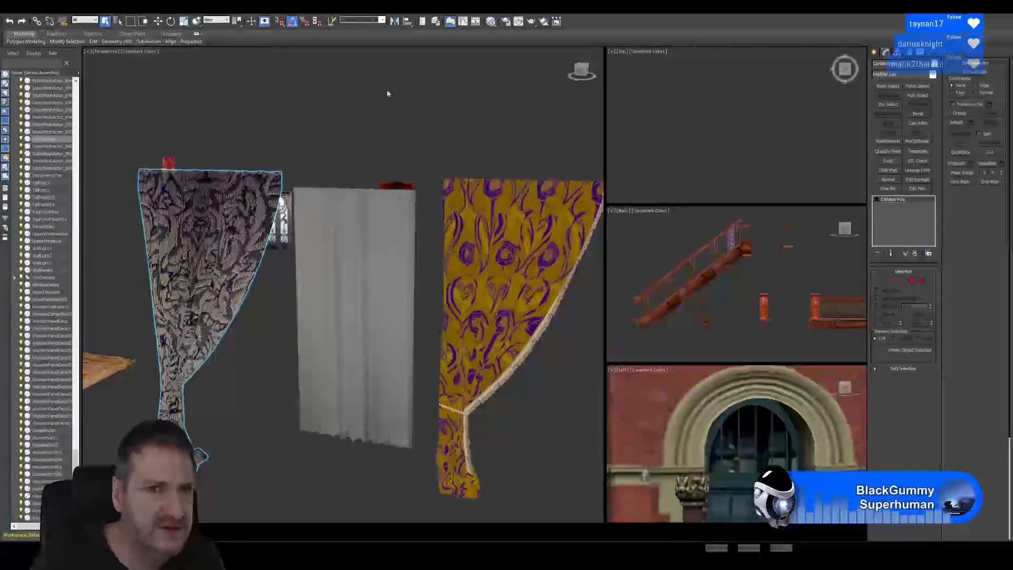
{"action": "left_click", "coordinate": [491, 21]}
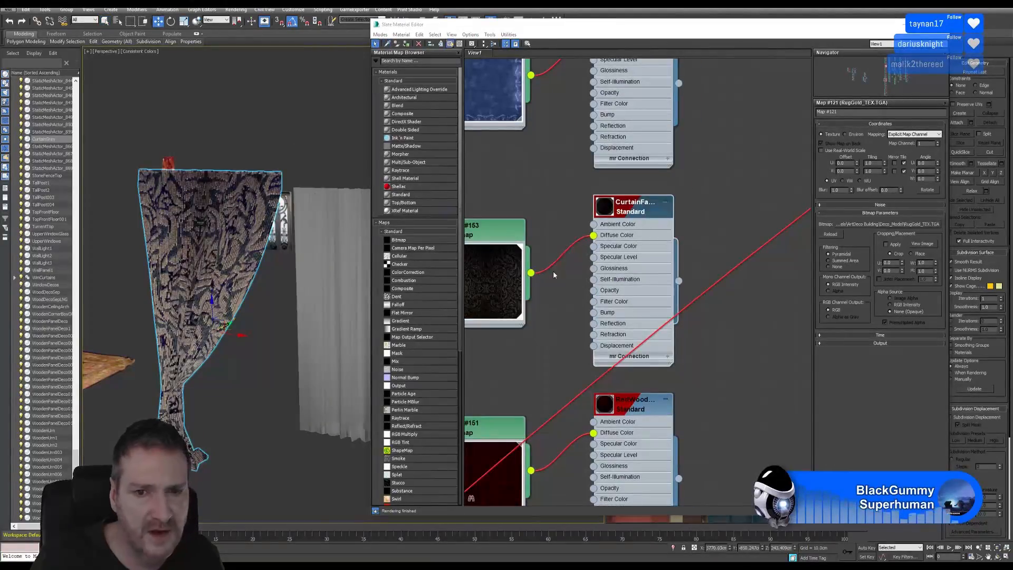
{"action": "middle_click_drag", "start_coordinate": [533, 297], "coordinate": [600, 287]}
{"action": "double_click", "coordinate": [573, 229]}
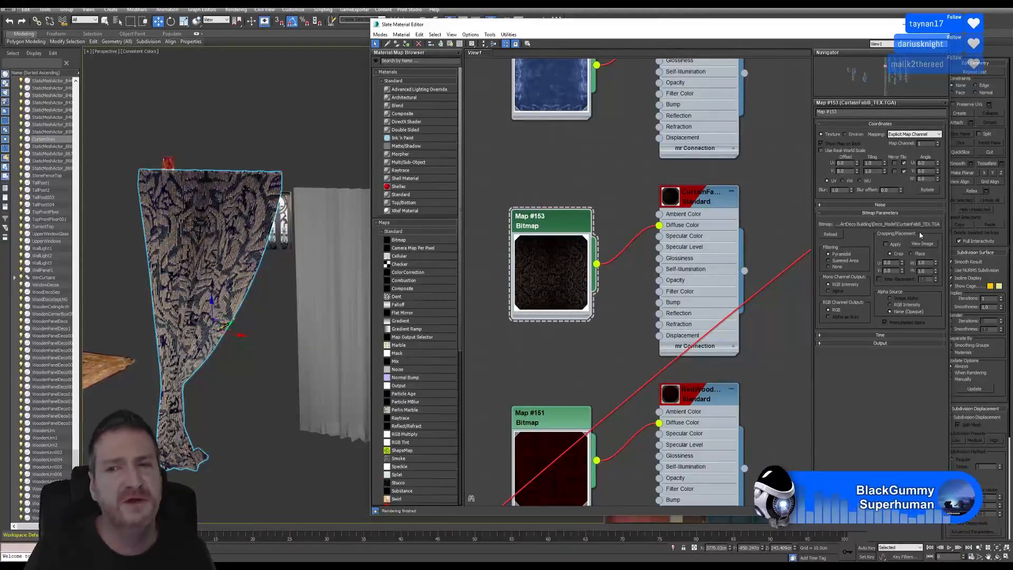
Switch to Photoshop and open CurtainFabB_TEX.TGA from the Deco_Model folder
{"action": "key", "text": "super+d"}
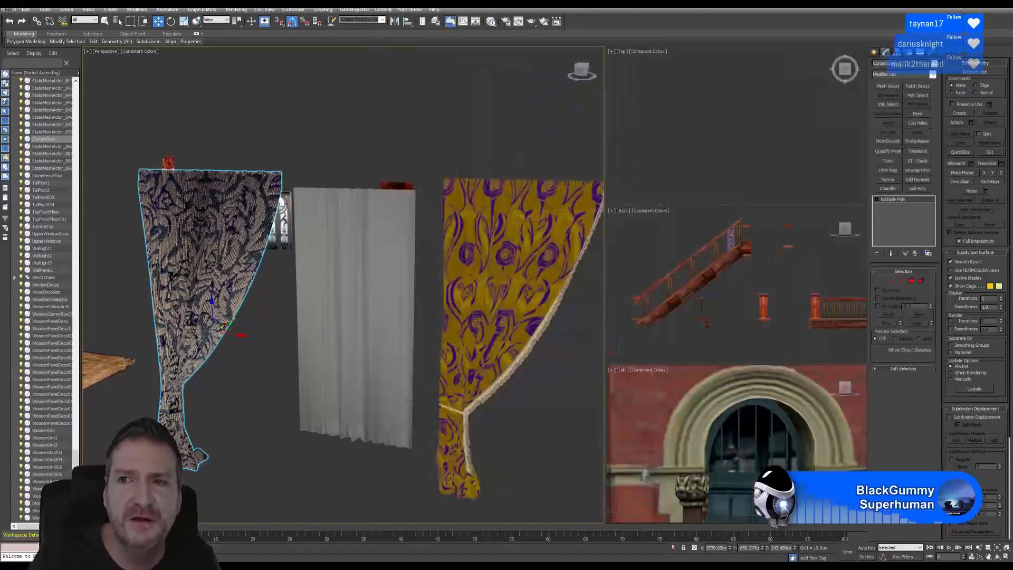
{"action": "key", "text": "alt+Tab"}
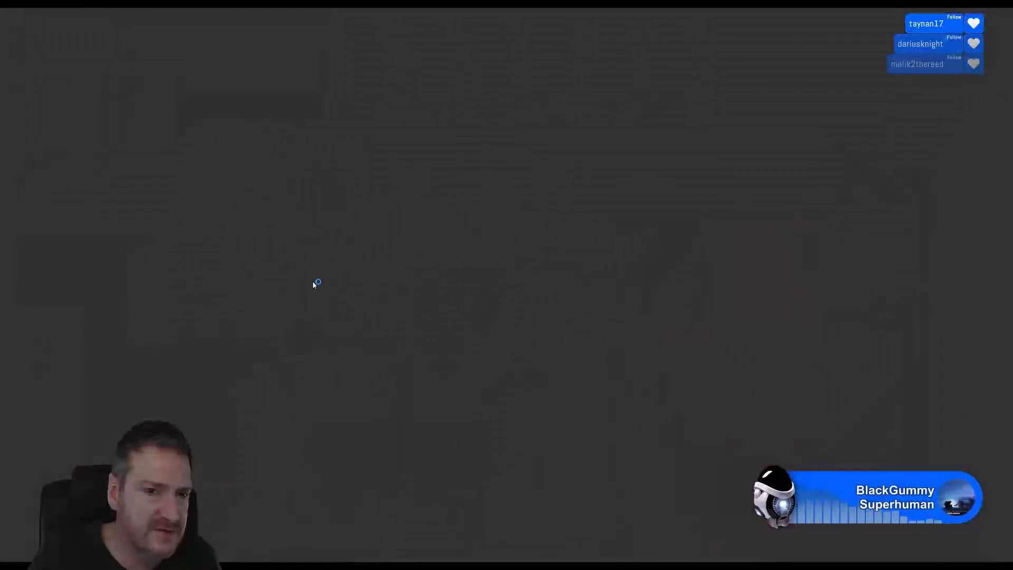
{"action": "left_click", "coordinate": [22, 4]}
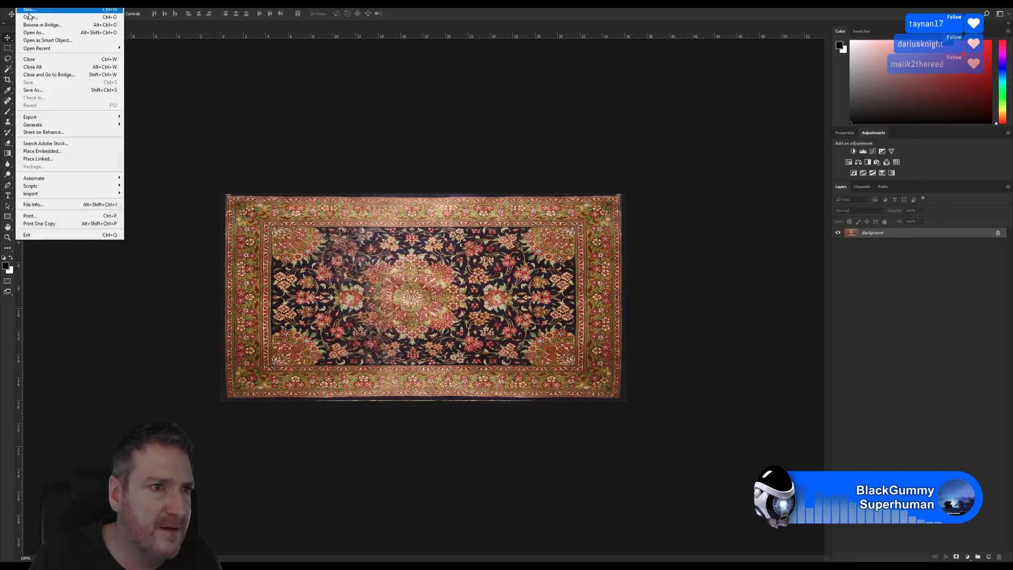
{"action": "left_click", "coordinate": [40, 18]}
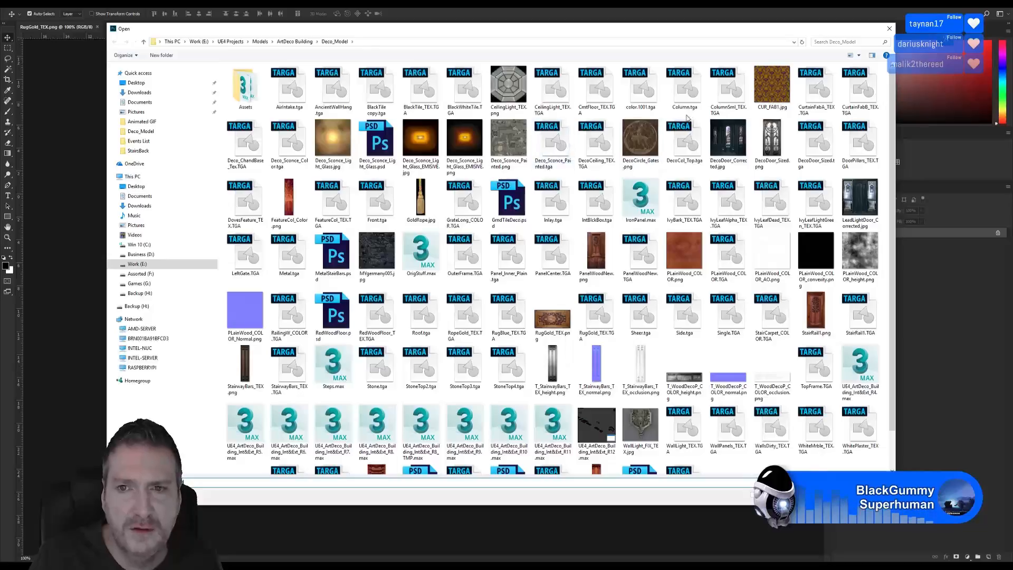
{"action": "left_click", "coordinate": [863, 91]}
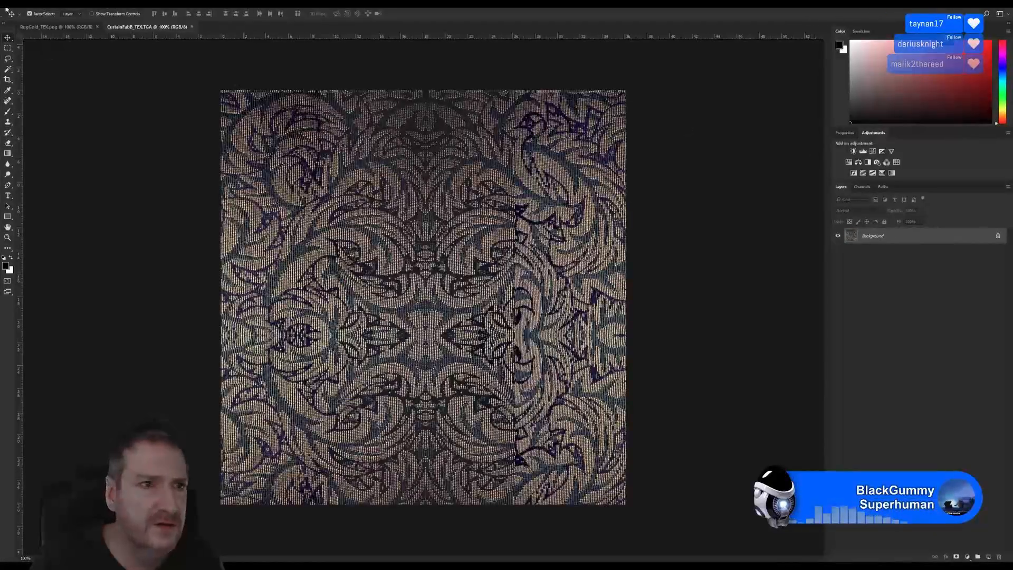
Save the curtain fabric texture as a PNG copy in the Deco_Model folder and minimize Photoshop
{"action": "left_click", "coordinate": [22, 7]}
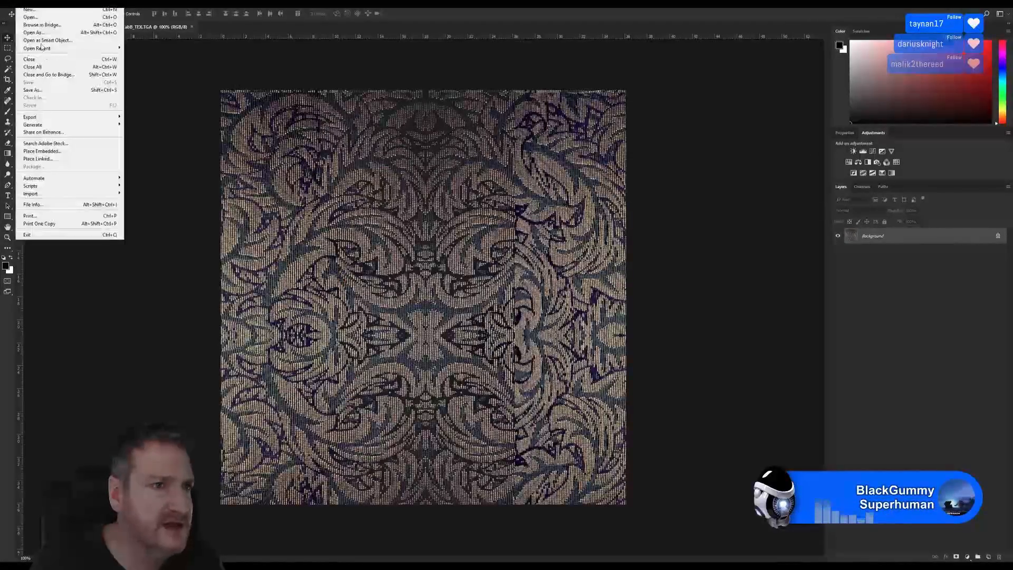
{"action": "left_click", "coordinate": [49, 91]}
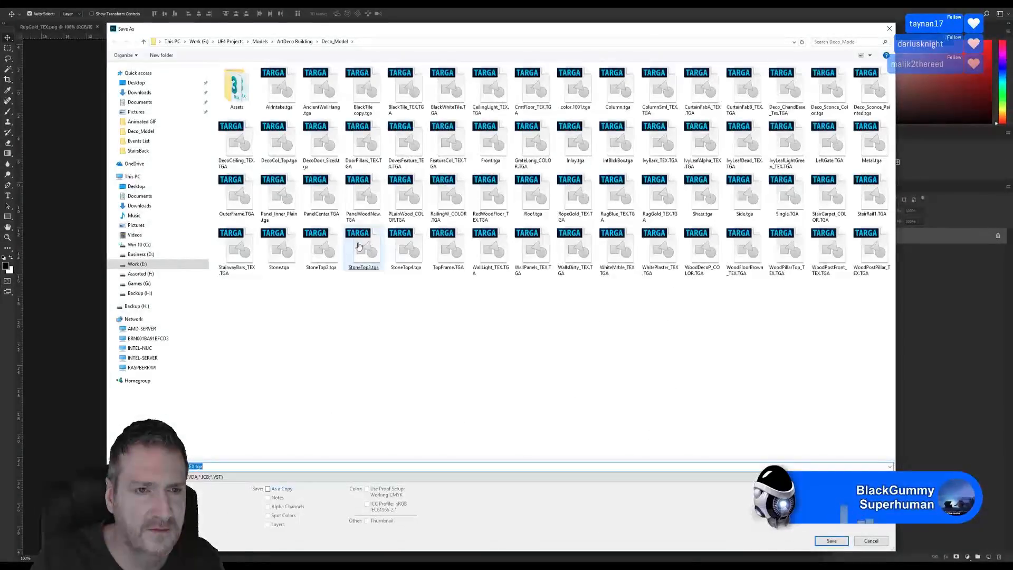
{"action": "left_click", "coordinate": [212, 478]}
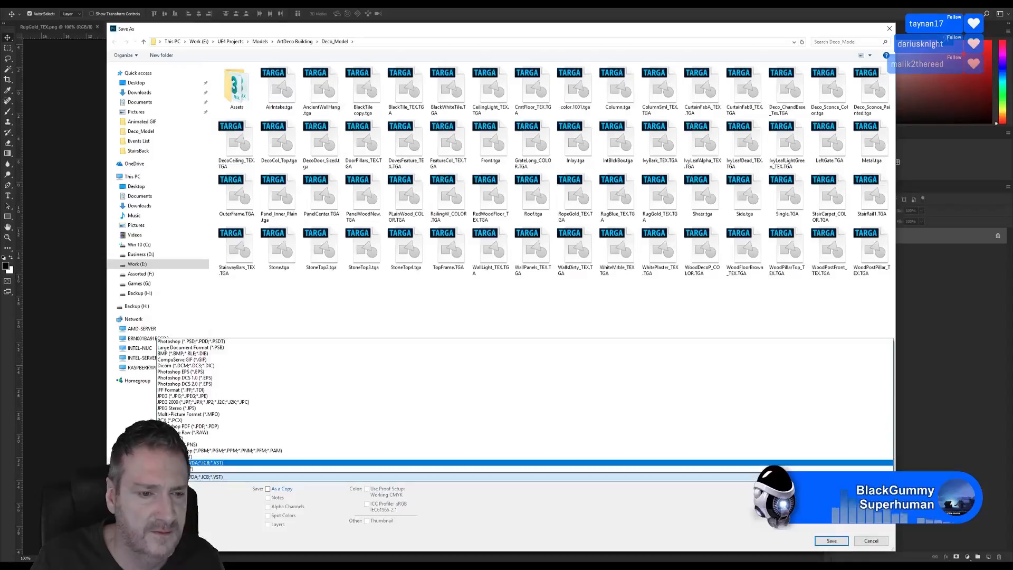
{"action": "left_click", "coordinate": [187, 444]}
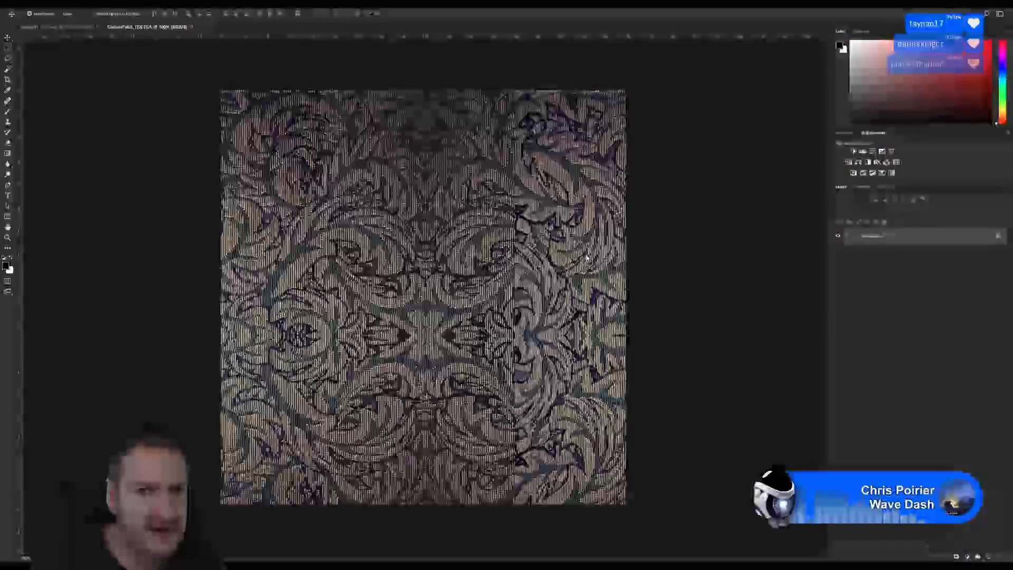
{"action": "left_click", "coordinate": [533, 180]}
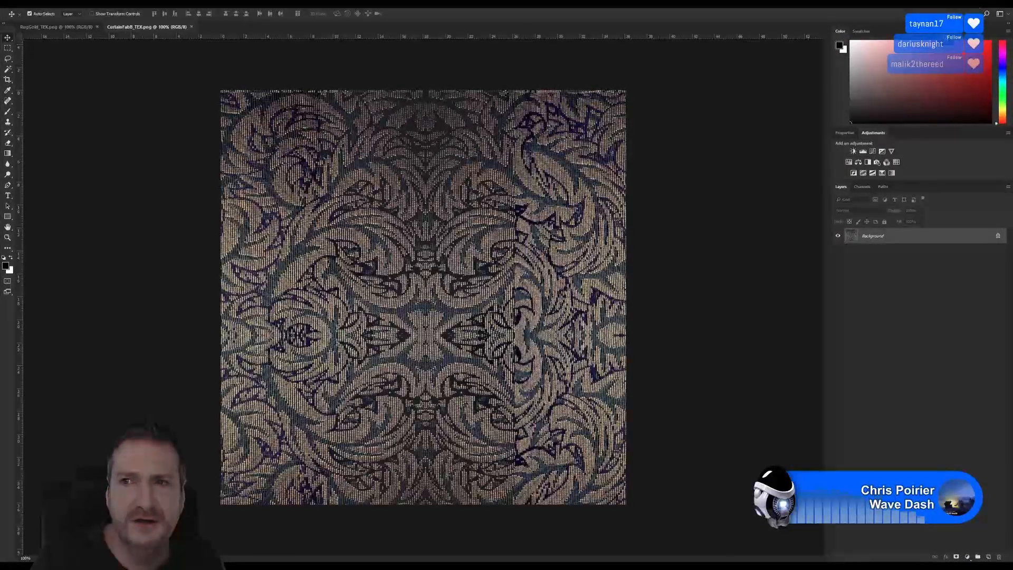
{"action": "left_click", "coordinate": [964, 4]}
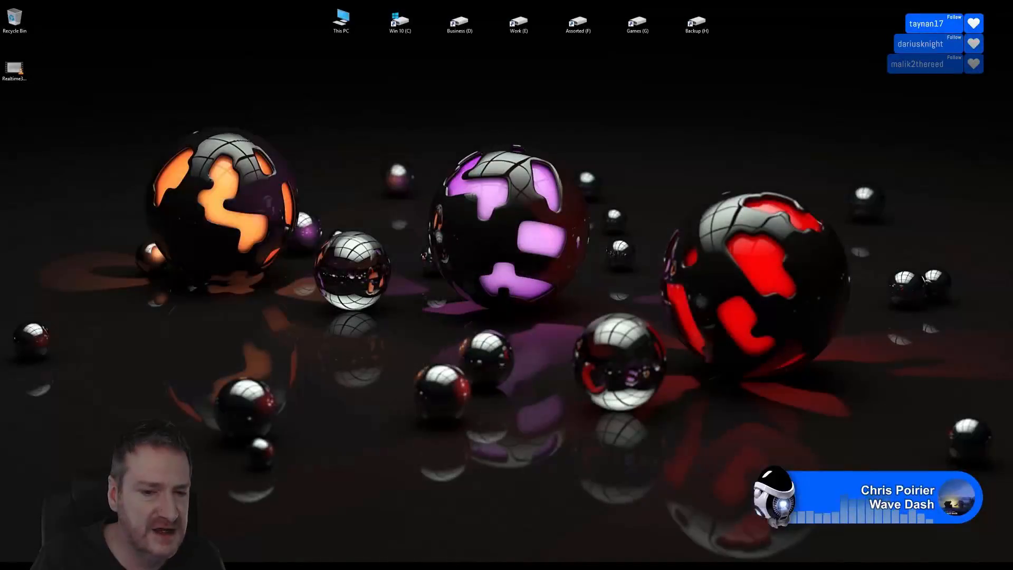
Switch to Knald and load CurtainFabB_TEX.png from the Deco_Model folder as the color map
{"action": "left_click", "coordinate": [364, 561]}
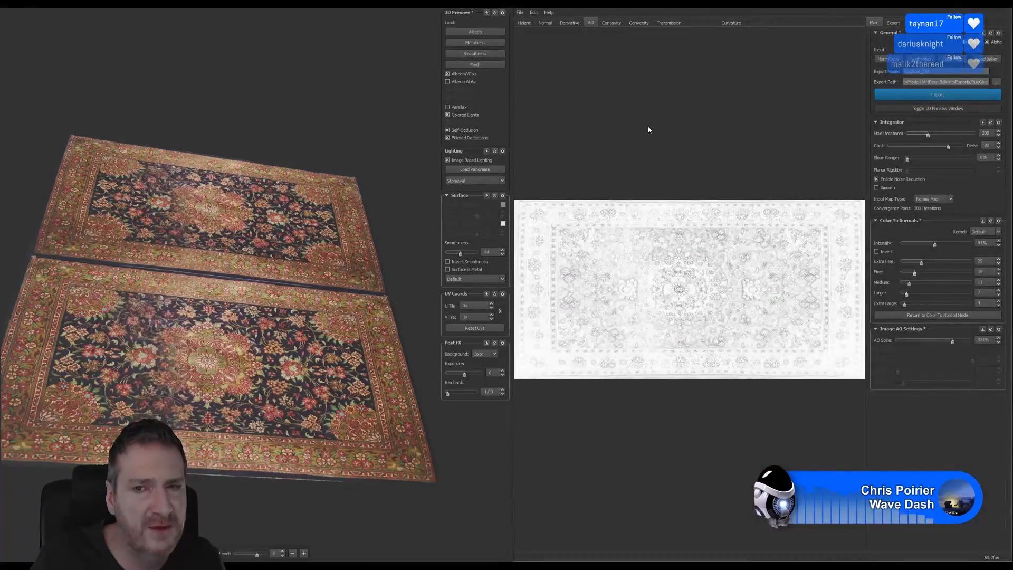
{"action": "left_click", "coordinate": [906, 96]}
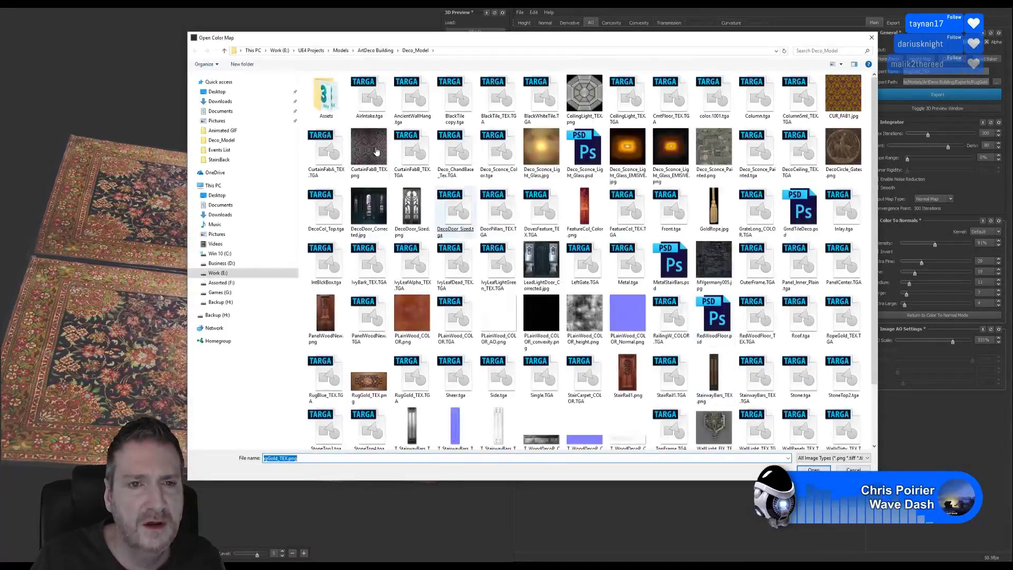
{"action": "left_click", "coordinate": [377, 153]}
{"action": "double_click", "coordinate": [377, 153]}
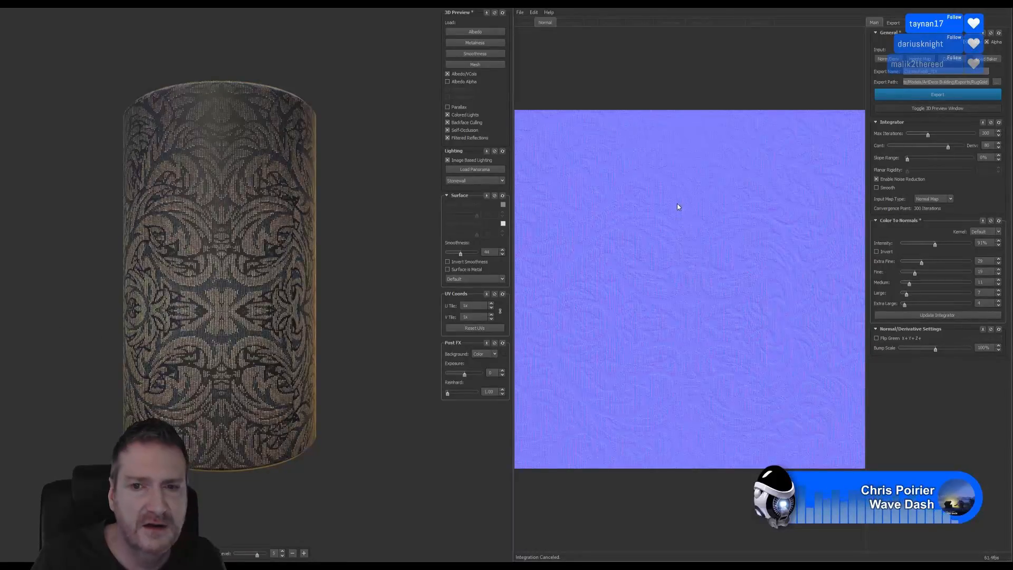
Set the export path to the CurtainGrey folder inside Exports
{"action": "left_click", "coordinate": [995, 82]}
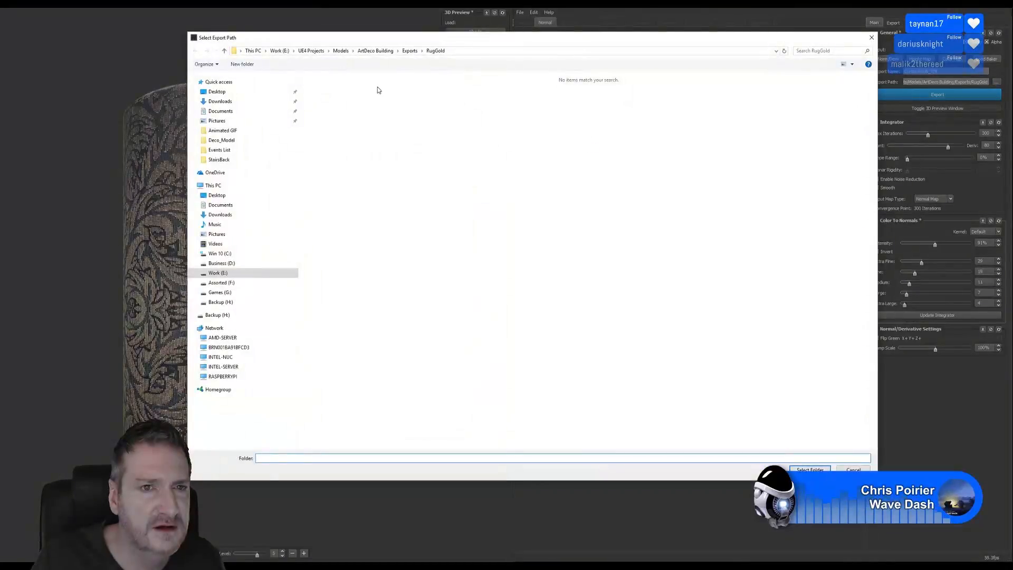
{"action": "left_click", "coordinate": [411, 52]}
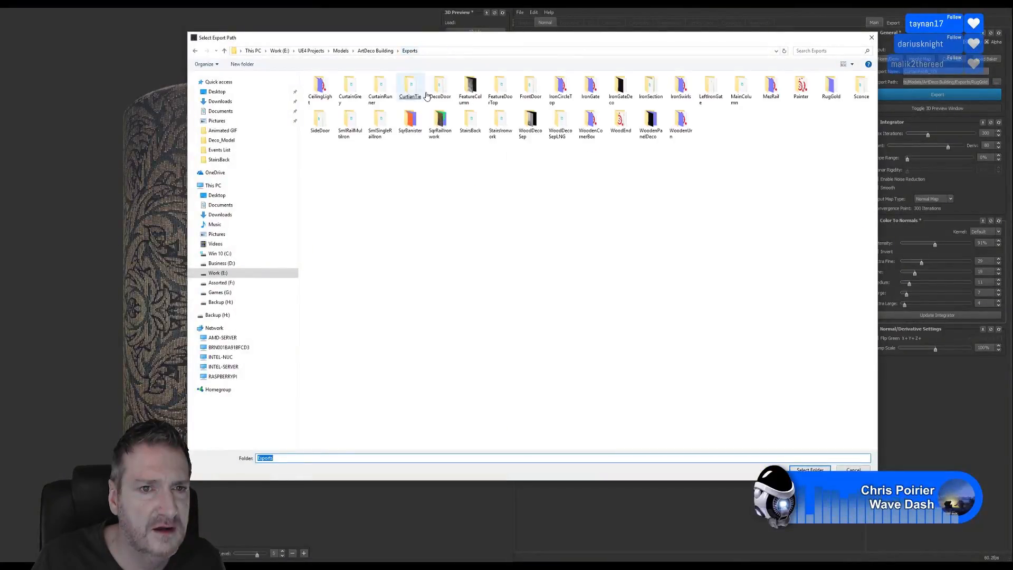
{"action": "left_click", "coordinate": [351, 90]}
{"action": "left_click", "coordinate": [810, 469]}
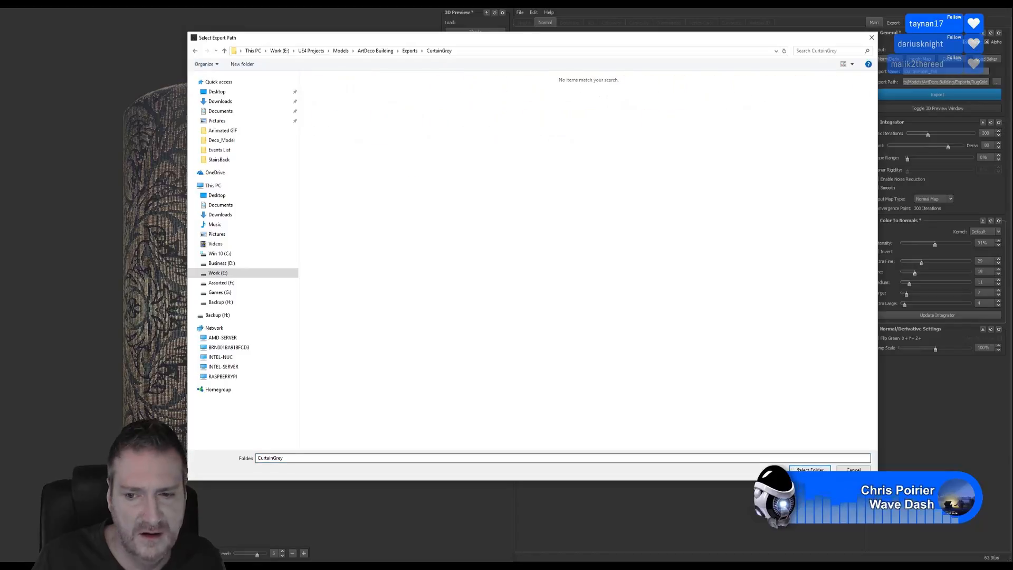
{"action": "left_click", "coordinate": [810, 469]}
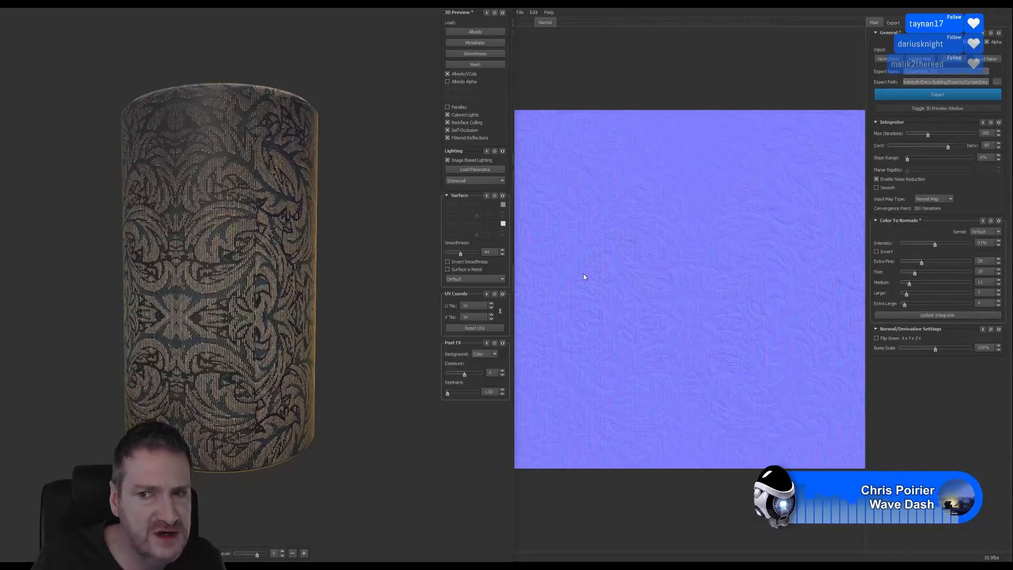
Inspect the fabric relief up close on the 3D preview cylinder and update the integrator to generate the remaining maps
{"action": "left_click_drag", "start_coordinate": [232, 248], "coordinate": [230, 228]}
{"action": "scroll", "coordinate": [229, 228], "scroll_direction": "up", "scroll_amount": 3}
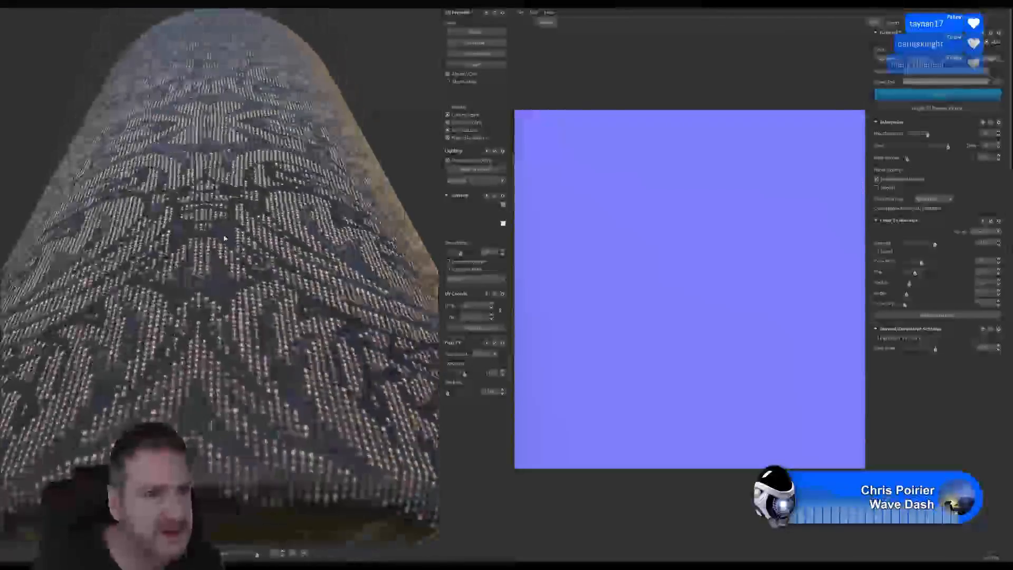
{"action": "left_click_drag", "start_coordinate": [225, 239], "coordinate": [216, 291]}
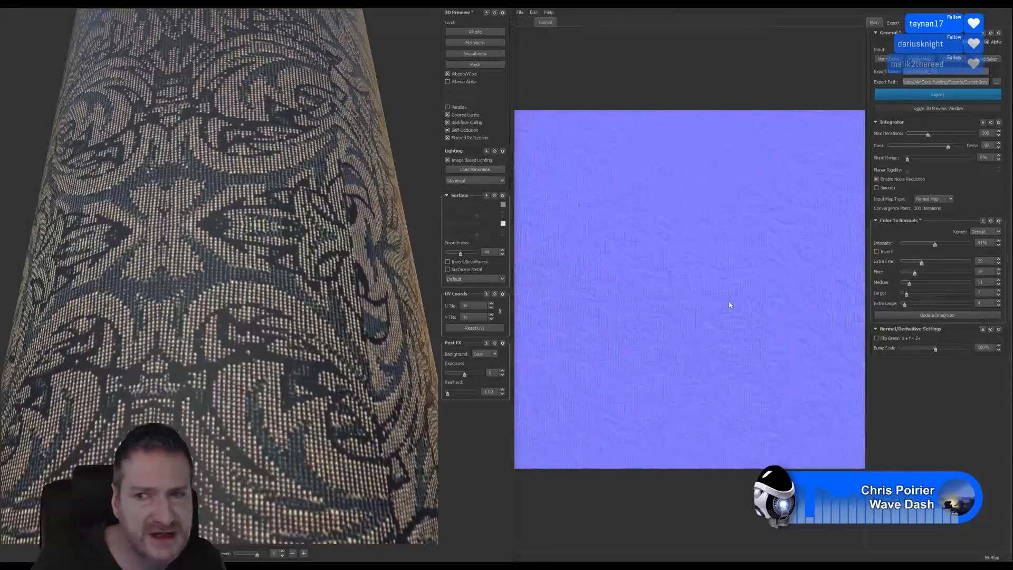
{"action": "left_click_drag", "start_coordinate": [221, 296], "coordinate": [212, 305]}
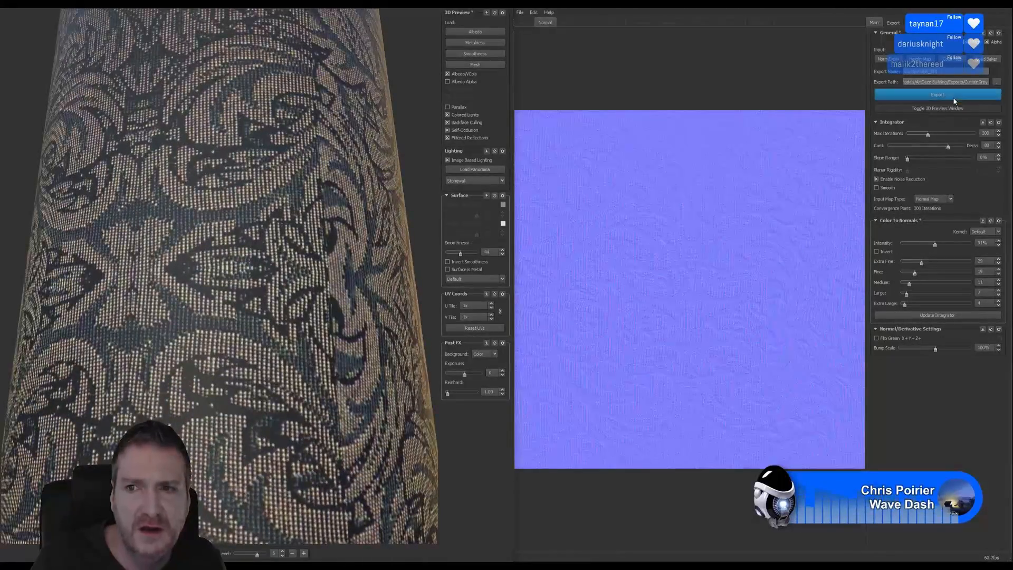
{"action": "left_click", "coordinate": [931, 315]}
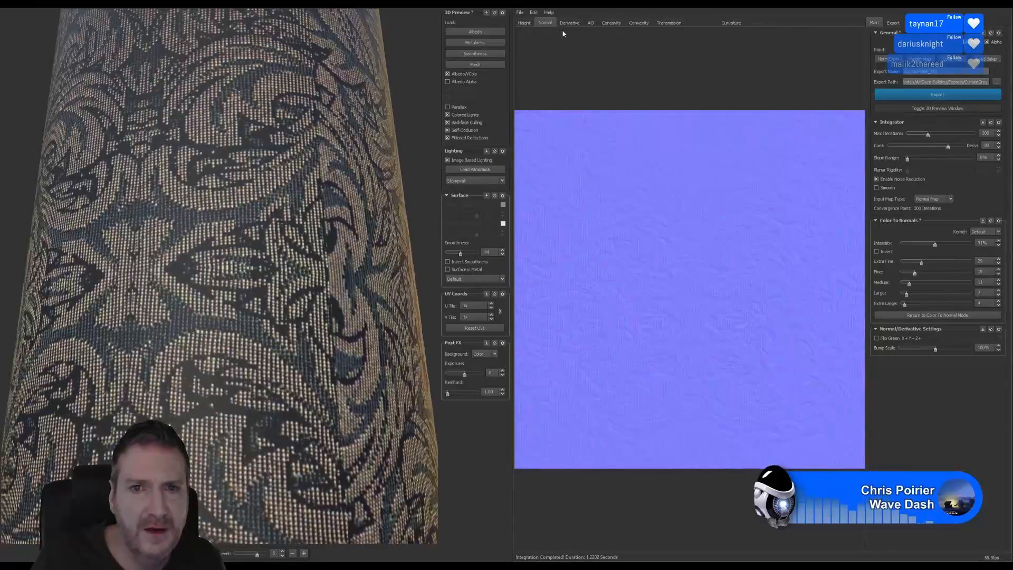
Check the AO and normal maps, and export the curtain fabric maps to the CurtainGrey folder
{"action": "left_click", "coordinate": [591, 23]}
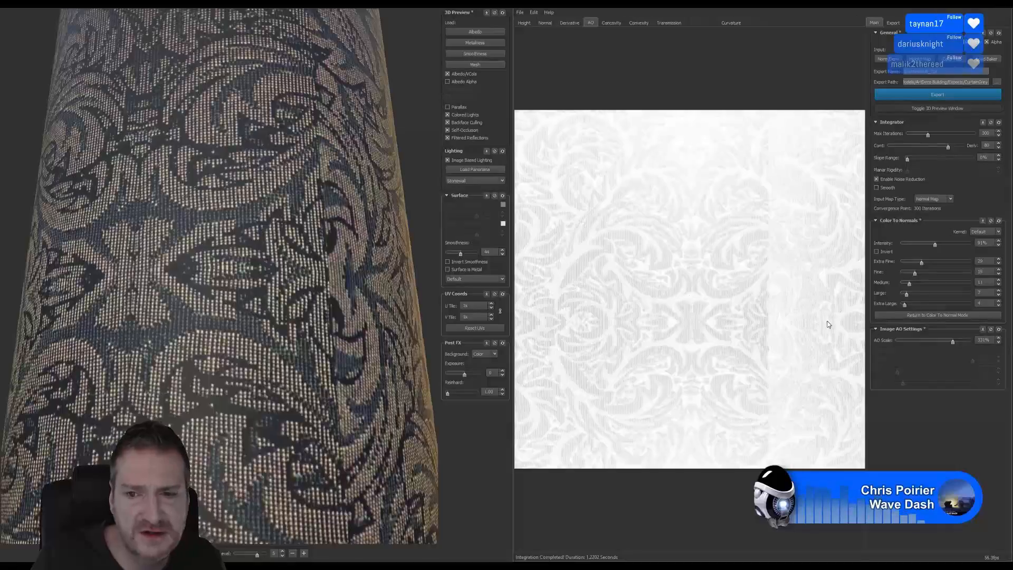
{"action": "left_click", "coordinate": [544, 24]}
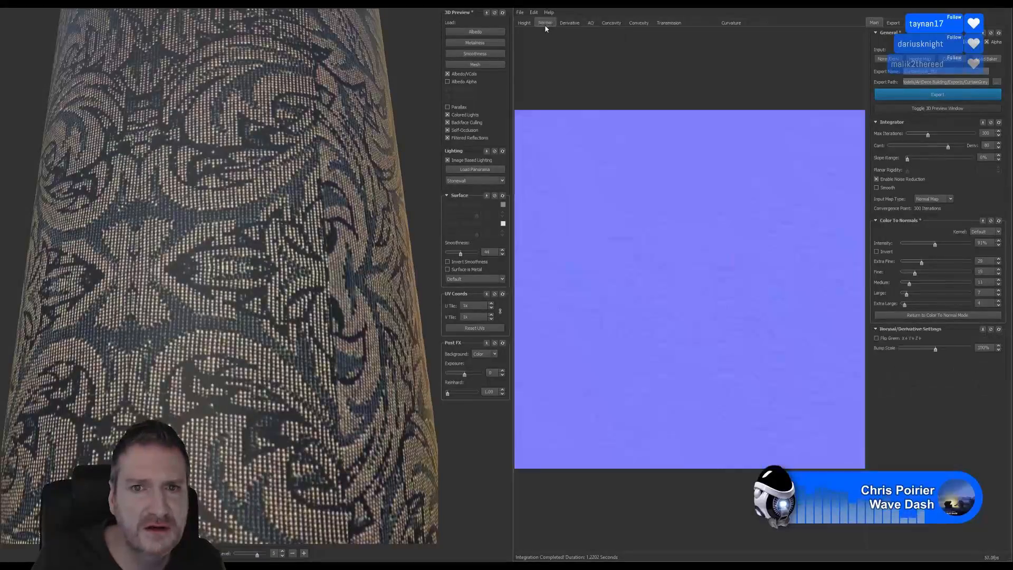
{"action": "left_click", "coordinate": [954, 95]}
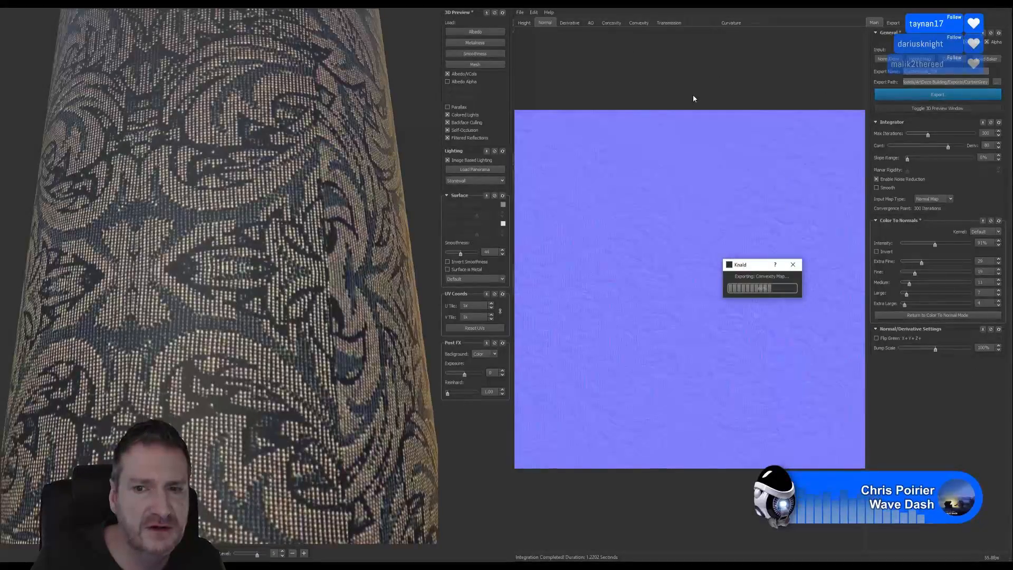
Switch to Unreal Editor and import CurtainFabB_TEX_AO.png, CurtainFabB_TEX_height.png and CurtainFabB_TEX_Normal.png from the CurtainGrey folder
{"action": "left_click", "coordinate": [965, 7]}
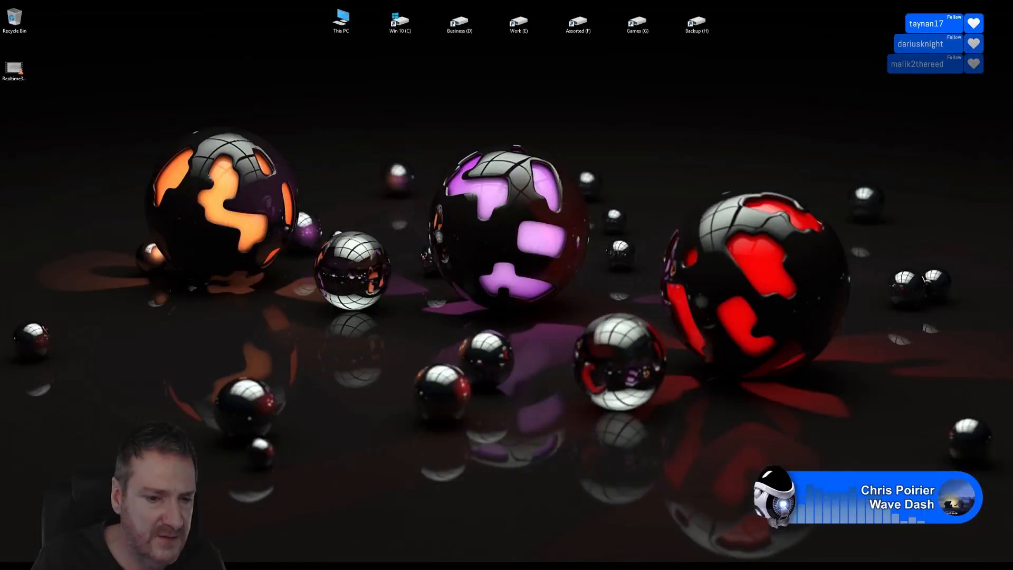
{"action": "left_click", "coordinate": [343, 566]}
{"action": "left_click", "coordinate": [62, 387]}
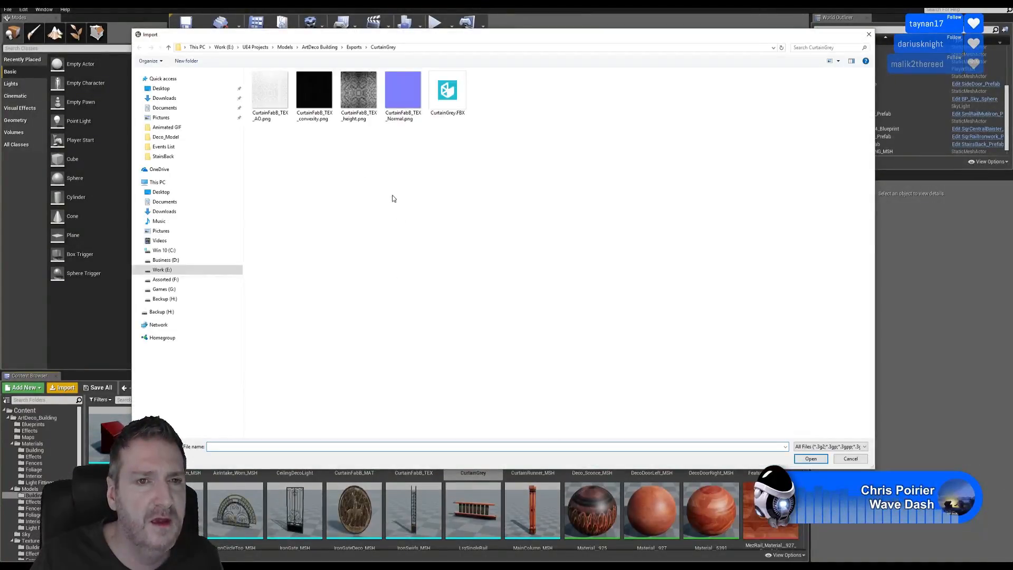
{"action": "left_click", "coordinate": [358, 91]}
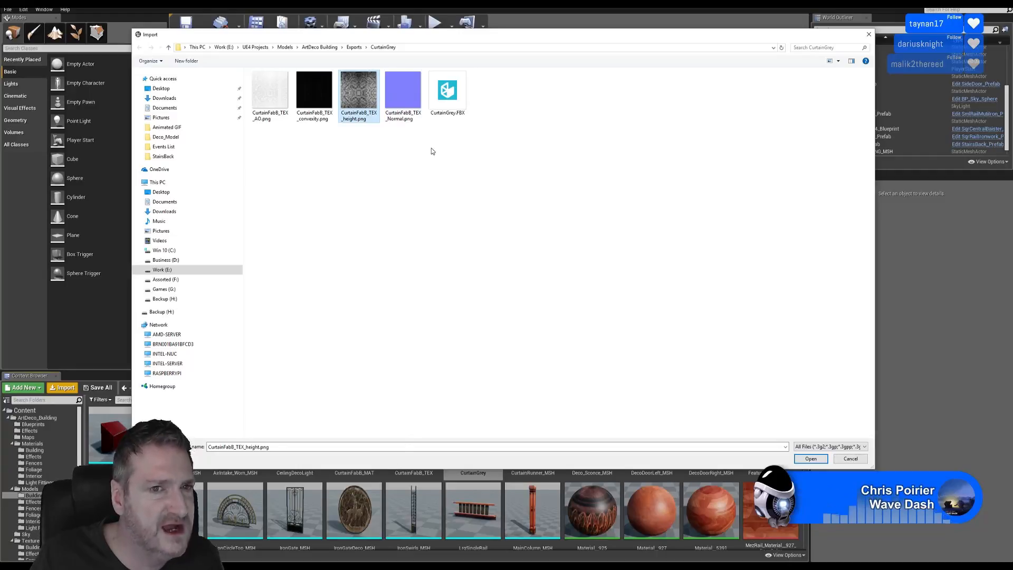
{"action": "left_click", "coordinate": [278, 116], "text": "ctrl"}
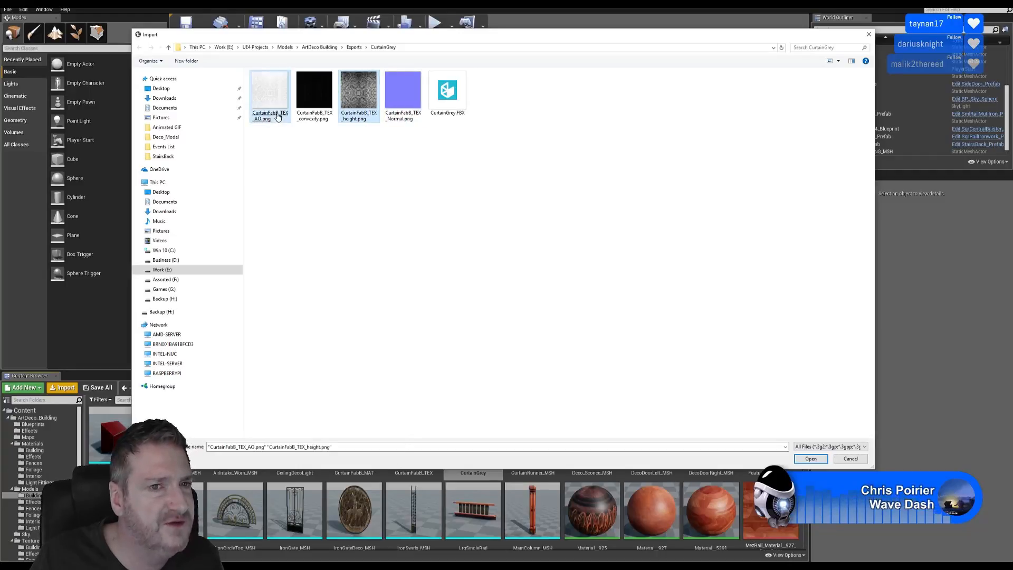
{"action": "left_click", "coordinate": [403, 100], "text": "ctrl"}
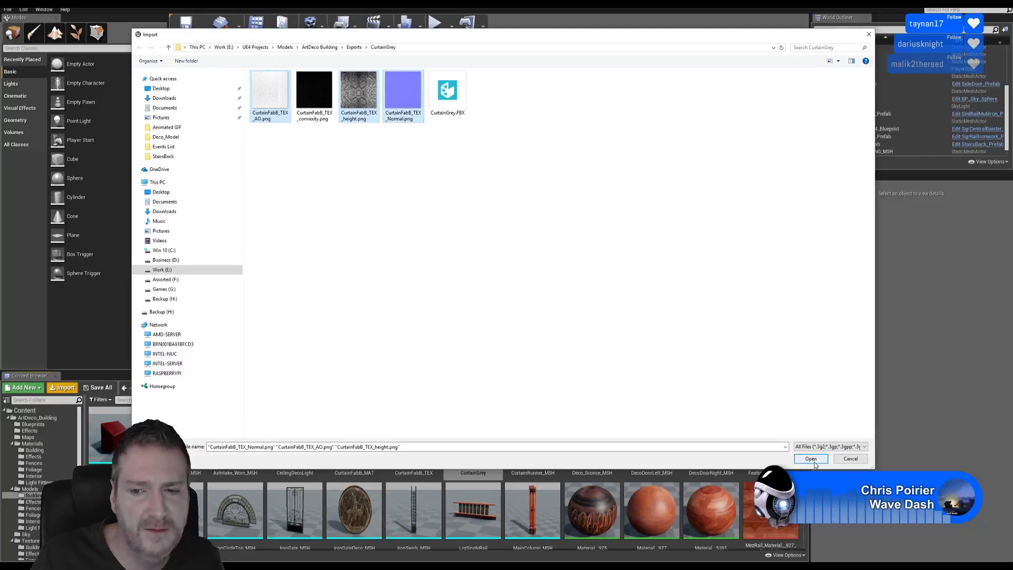
{"action": "left_click", "coordinate": [810, 458]}
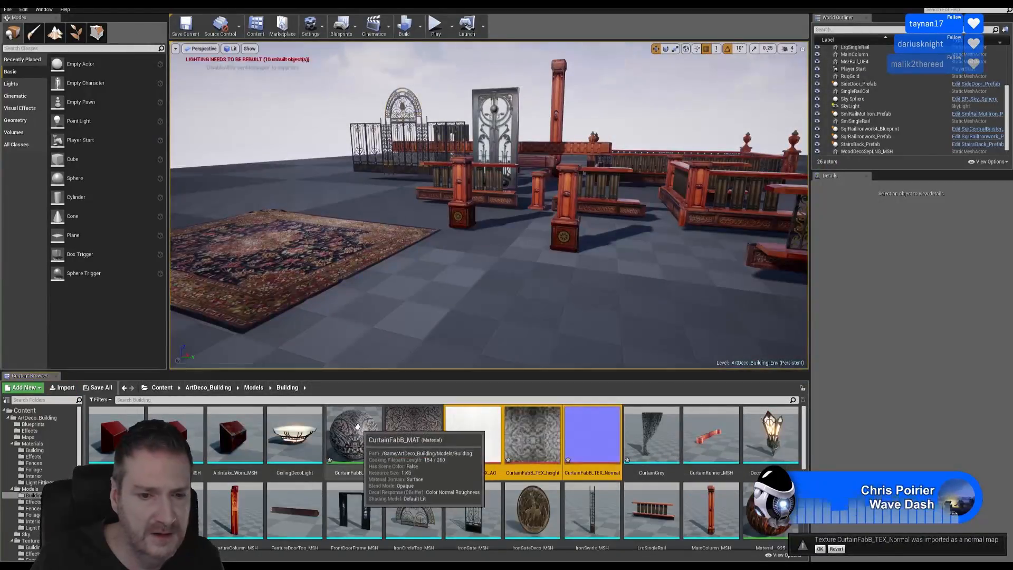
{"action": "double_click", "coordinate": [357, 427]}
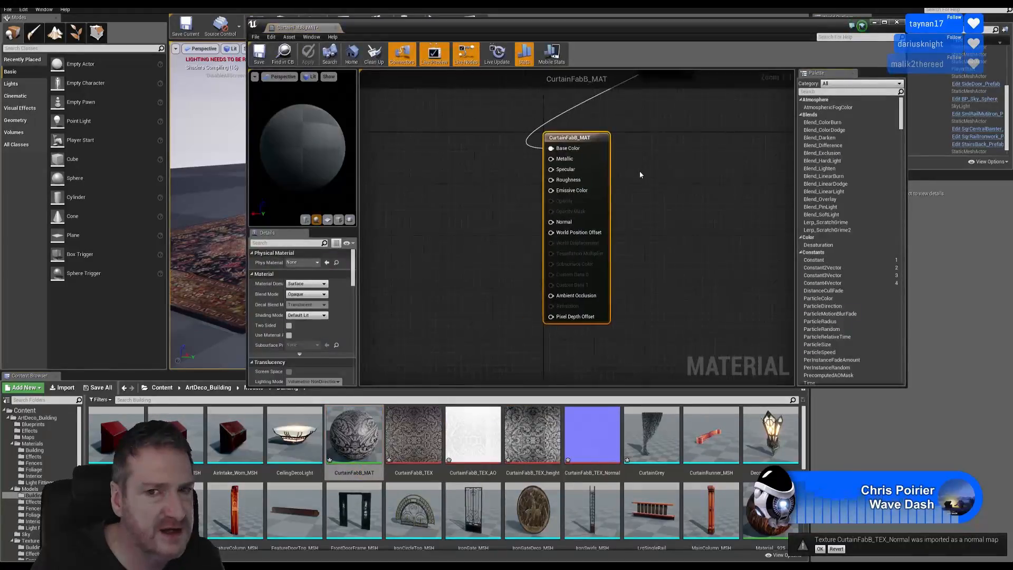
{"action": "right_click_drag", "start_coordinate": [661, 170], "coordinate": [657, 240]}
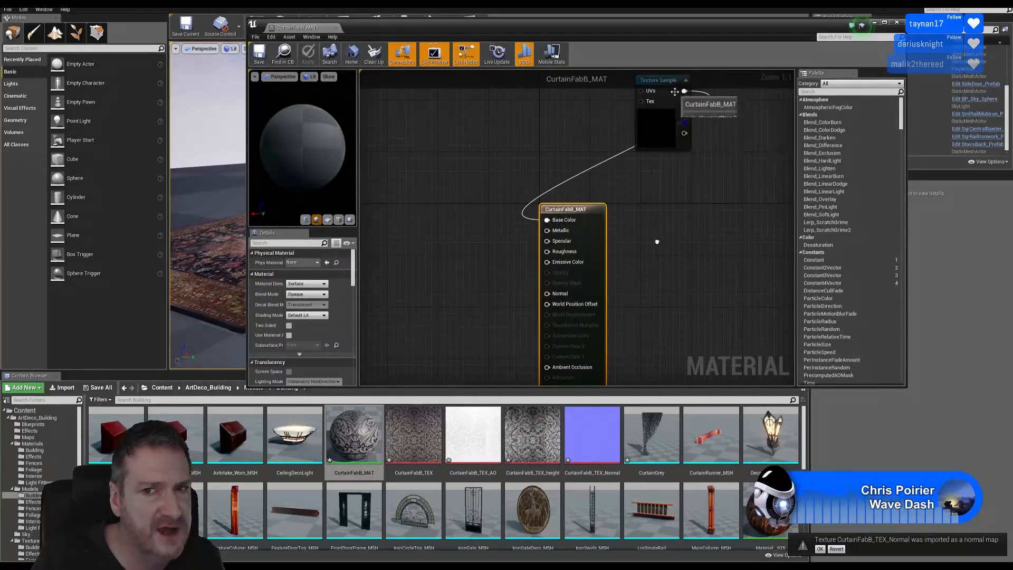
{"action": "left_click_drag", "start_coordinate": [640, 110], "coordinate": [427, 232]}
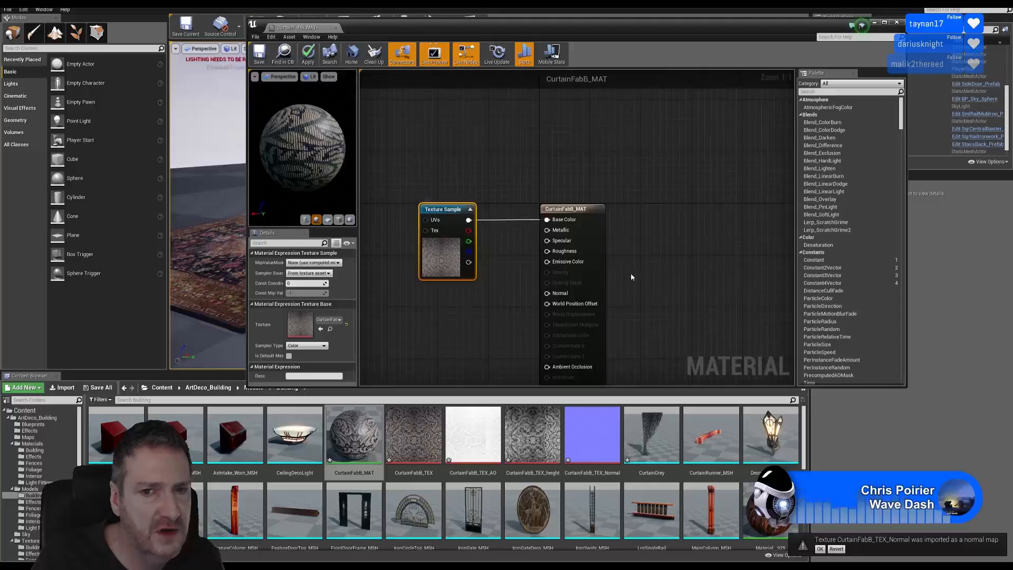
{"action": "right_click_drag", "start_coordinate": [629, 276], "coordinate": [686, 178]}
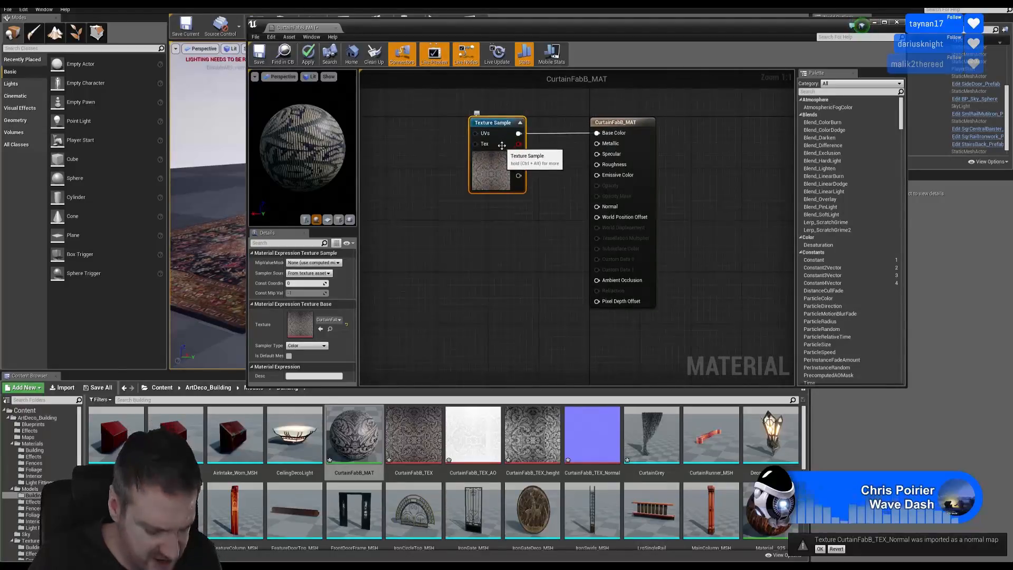
{"action": "key", "text": "ctrl+v"}
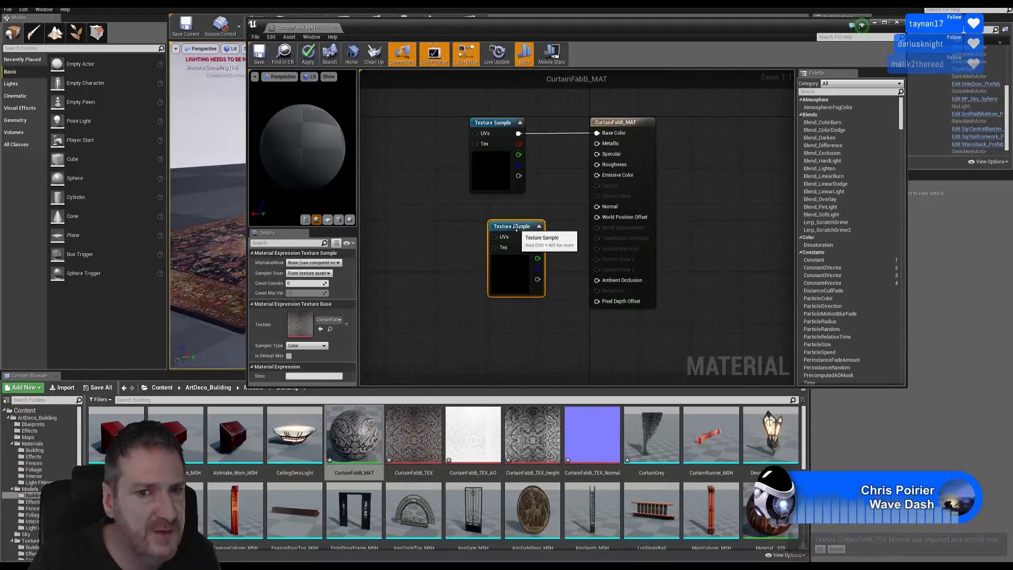
{"action": "key", "text": "ctrl+v"}
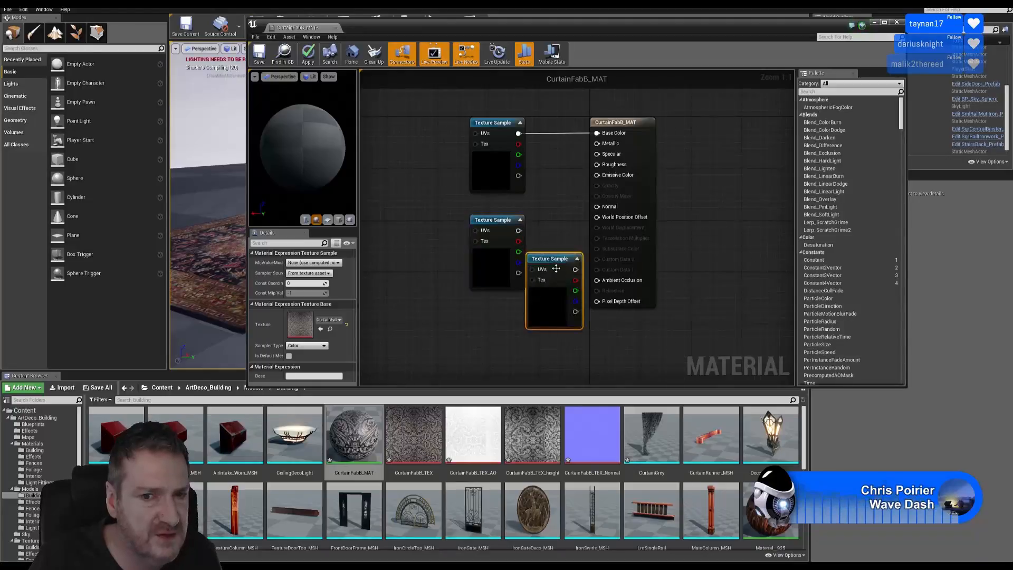
{"action": "left_click_drag", "start_coordinate": [558, 260], "coordinate": [501, 318]}
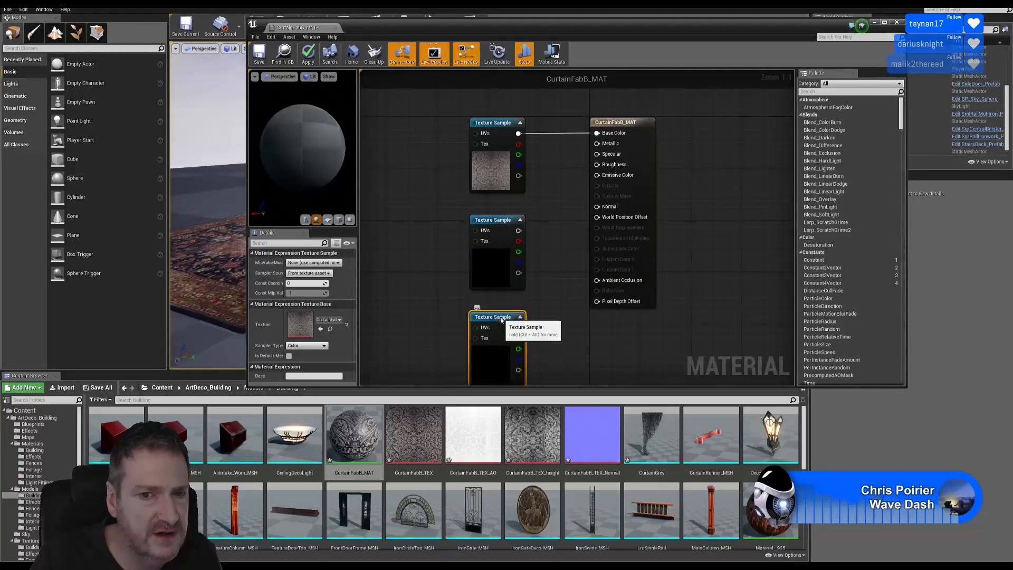
{"action": "right_click_drag", "start_coordinate": [552, 244], "coordinate": [545, 213]}
{"action": "left_click", "coordinate": [490, 142]}
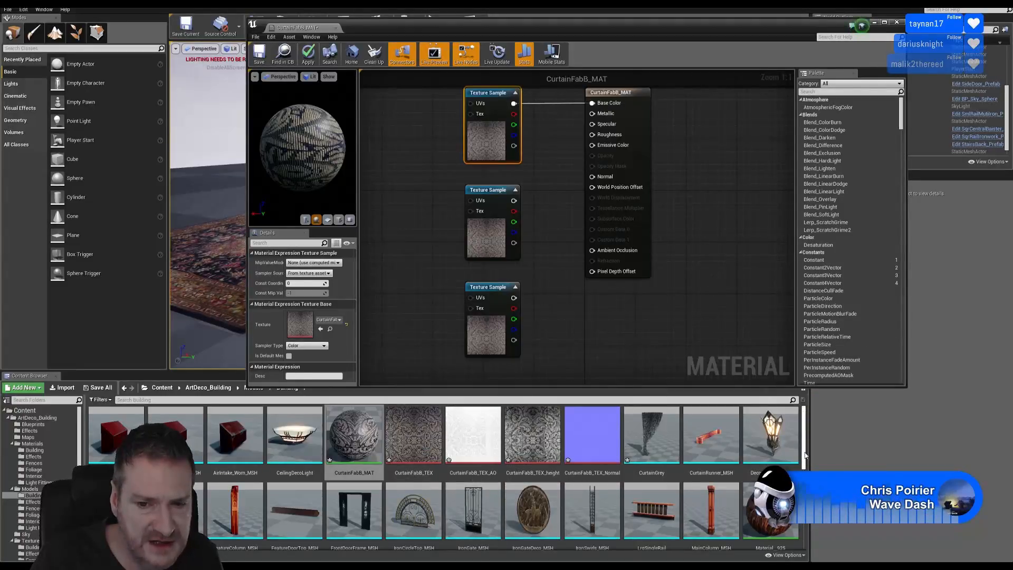
{"action": "mouse_move", "coordinate": [805, 455]}
{"action": "left_mouse_down"}
{"action": "mouse_move", "coordinate": [808, 536]}
{"action": "mouse_move", "coordinate": [811, 441]}
{"action": "left_mouse_up"}
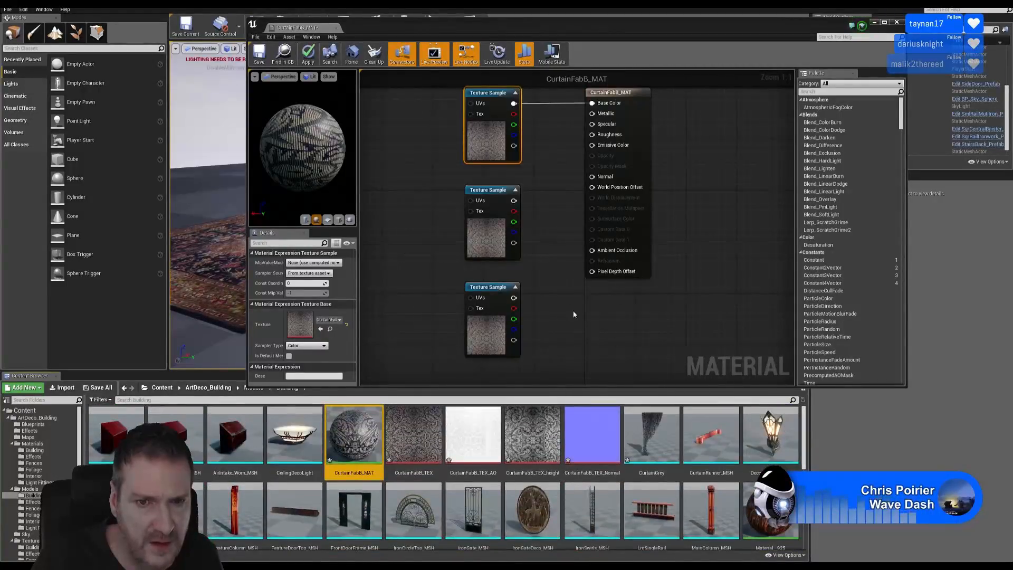
Check the source file of the CurtainFabB_TEX texture, and close the editors, discarding the CurtainFabB_MAT changes
{"action": "left_click", "coordinate": [413, 437]}
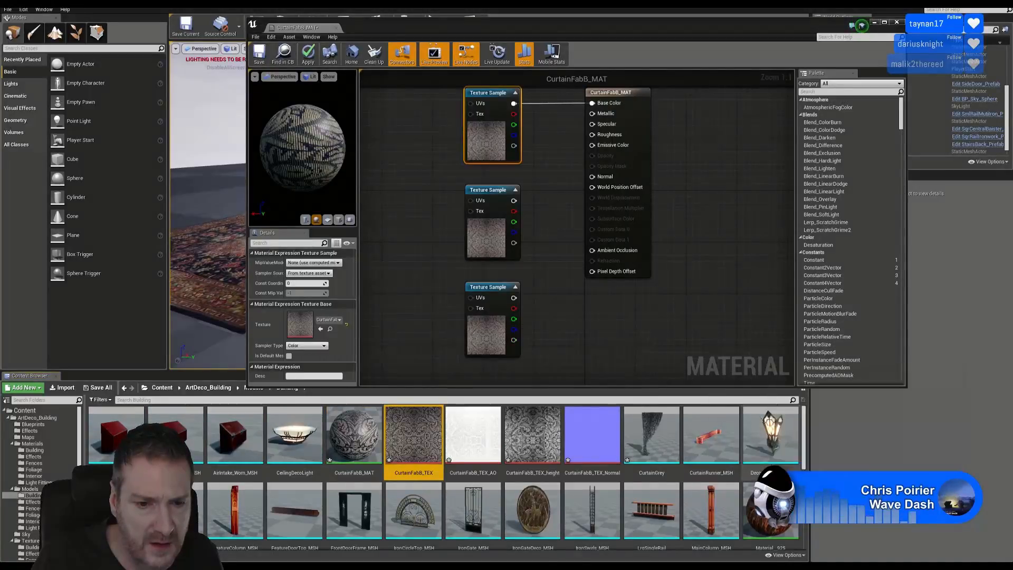
{"action": "double_click", "coordinate": [419, 444]}
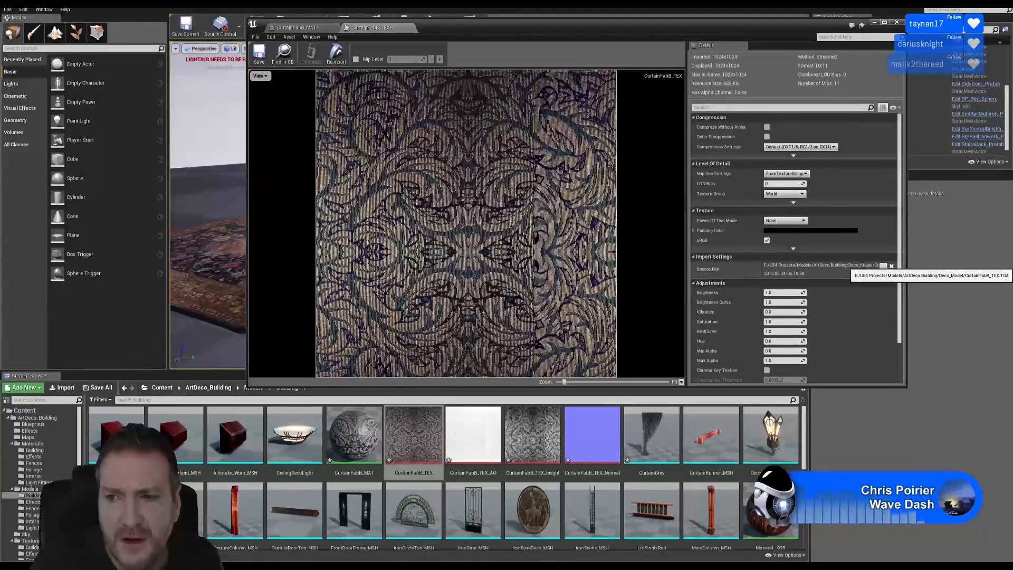
{"action": "left_click", "coordinate": [896, 22]}
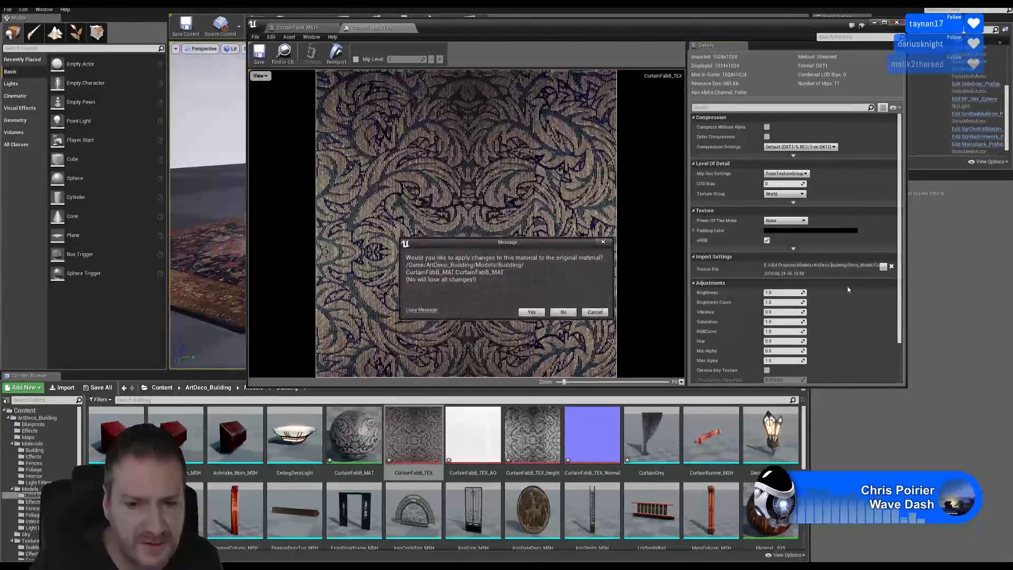
{"action": "left_click", "coordinate": [563, 311]}
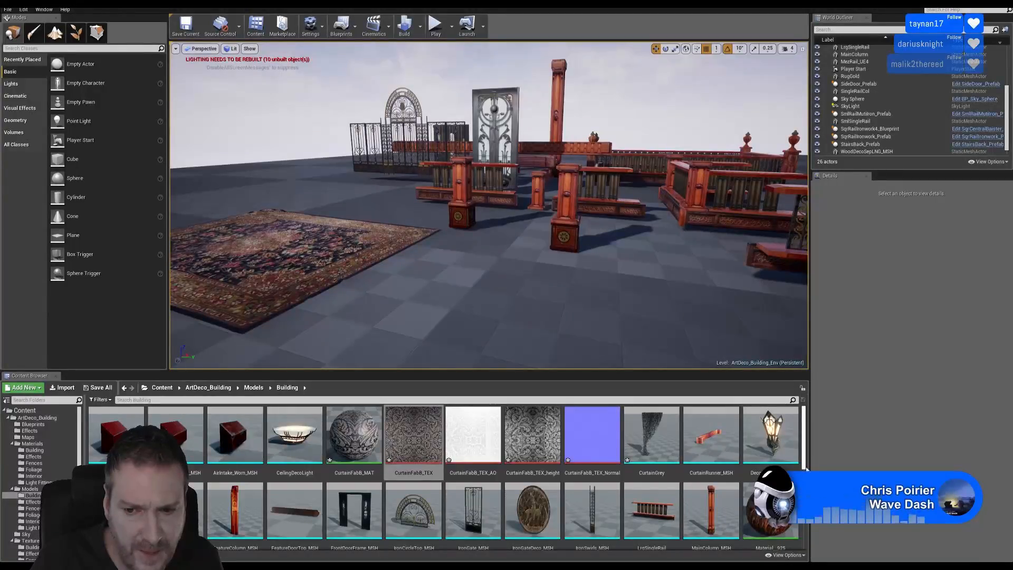
Delete the CurtainFabB_TEX_height texture from the Building models folder
{"action": "scroll", "coordinate": [798, 528], "scroll_direction": "down", "scroll_amount": 5}
{"action": "scroll", "coordinate": [796, 536], "scroll_direction": "up", "scroll_amount": 5}
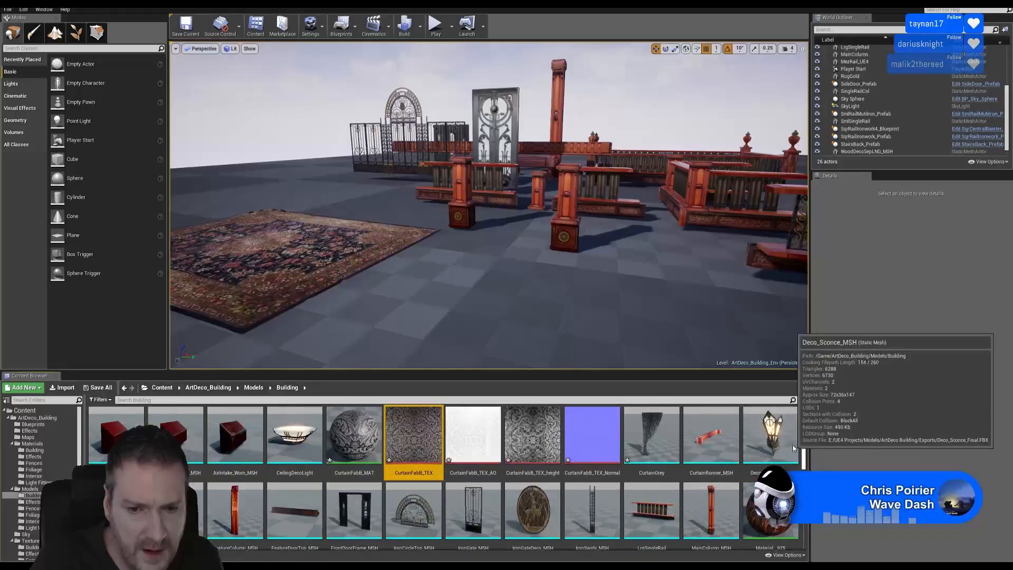
{"action": "left_click", "coordinate": [532, 442]}
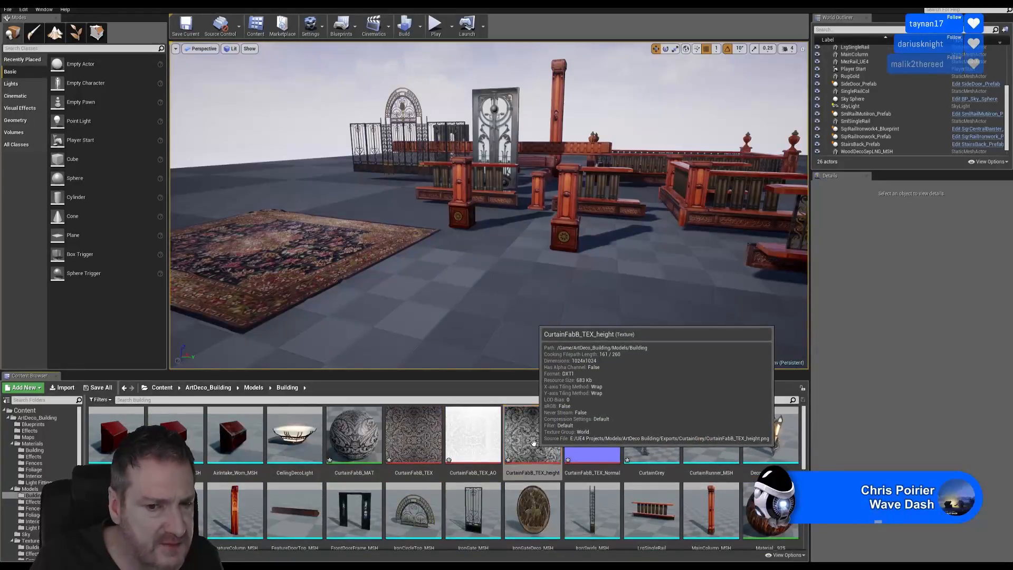
{"action": "right_click", "coordinate": [532, 442]}
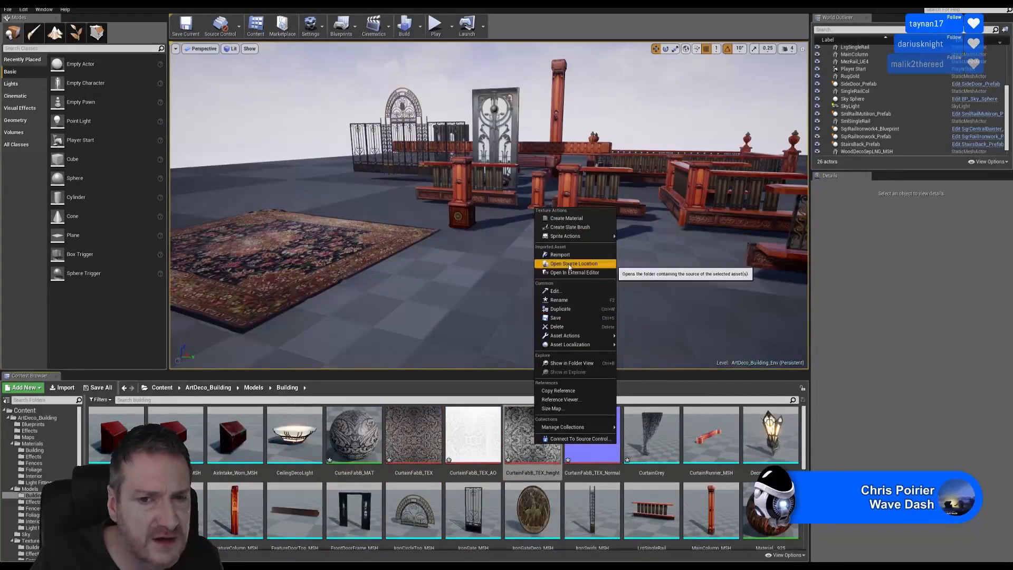
{"action": "left_click", "coordinate": [566, 325]}
{"action": "left_click", "coordinate": [463, 410]}
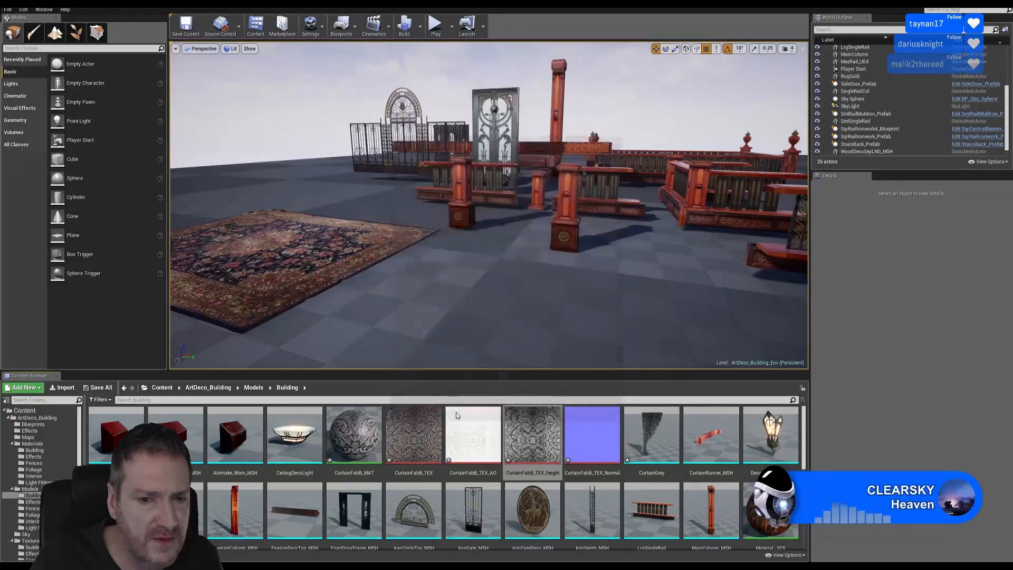
Import CurtainFabB_TEX.png from the ArtDeco Building's Deco_Model folder
{"action": "left_click", "coordinate": [64, 388]}
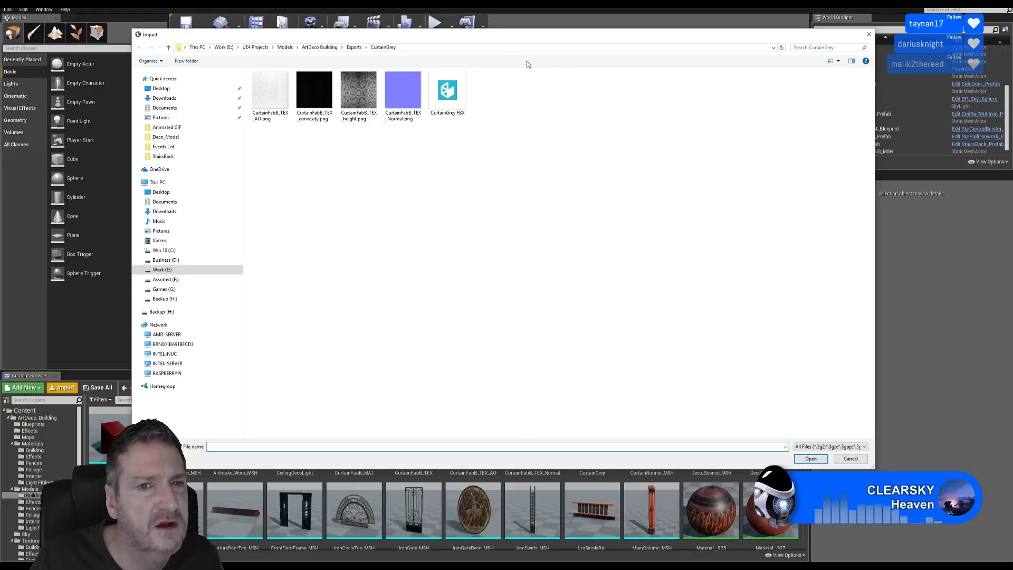
{"action": "left_click", "coordinate": [284, 47]}
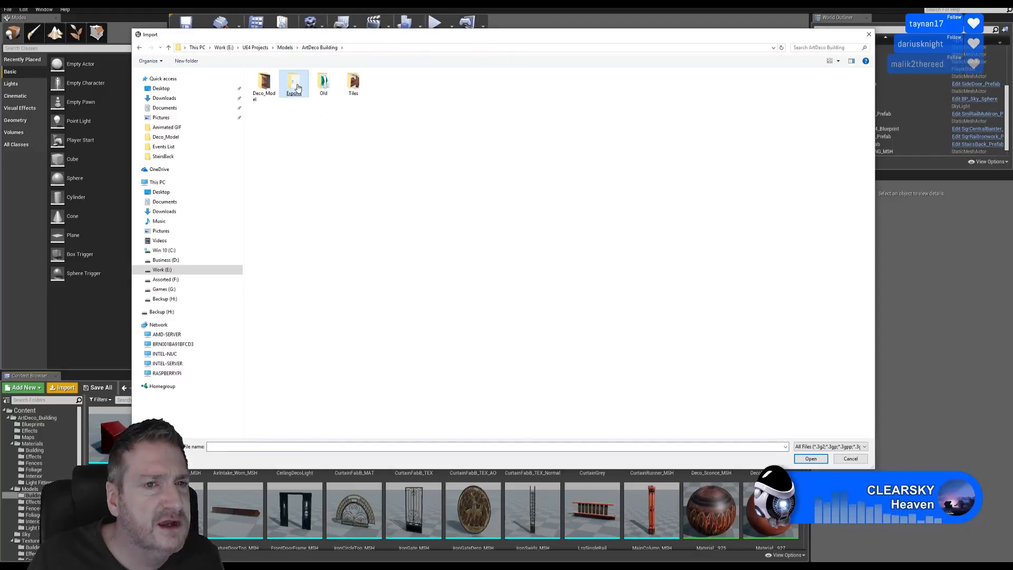
{"action": "double_click", "coordinate": [295, 82]}
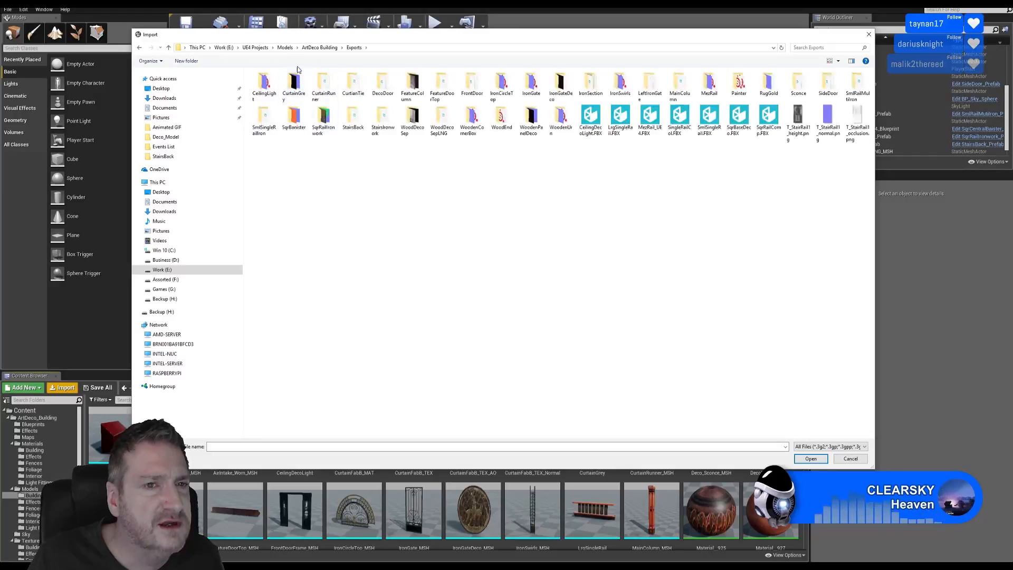
{"action": "left_click", "coordinate": [319, 48]}
{"action": "left_click", "coordinate": [268, 94]}
{"action": "key", "text": "Return"}
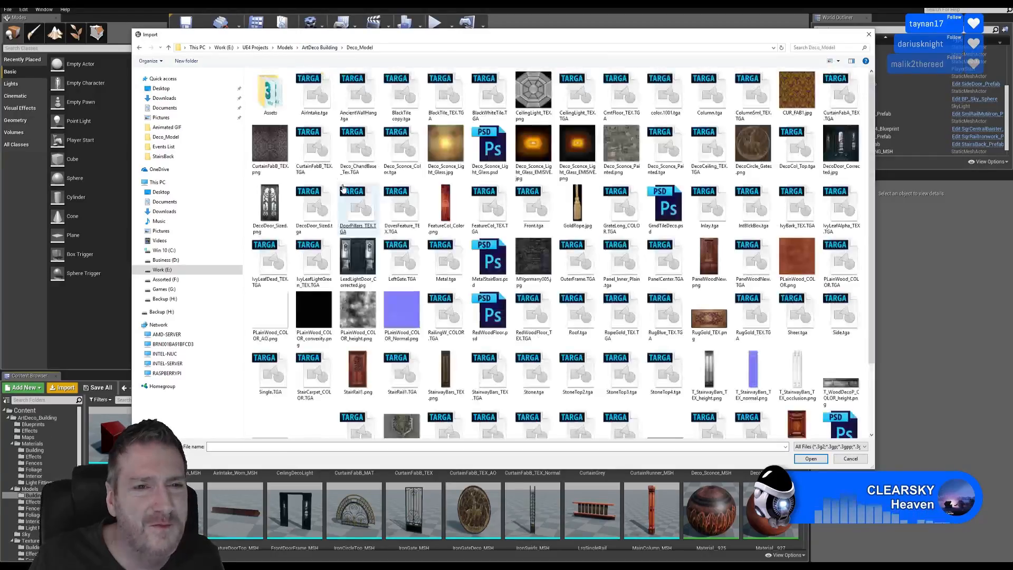
{"action": "left_click", "coordinate": [269, 206]}
{"action": "double_click", "coordinate": [277, 152]}
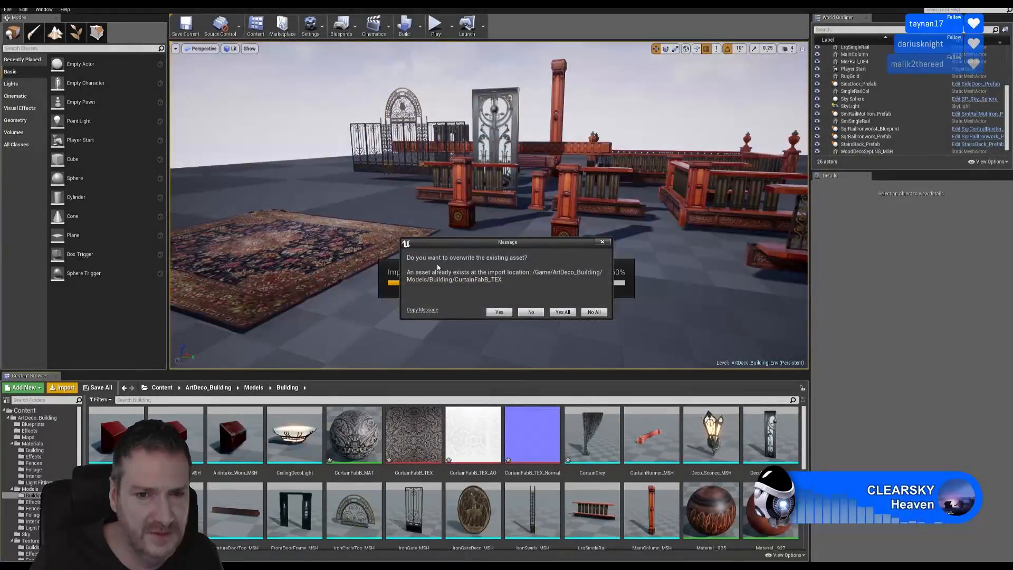
Overwrite the existing CurtainFabB_TEX asset and its settings, and check the texture's source file
{"action": "left_click", "coordinate": [499, 312]}
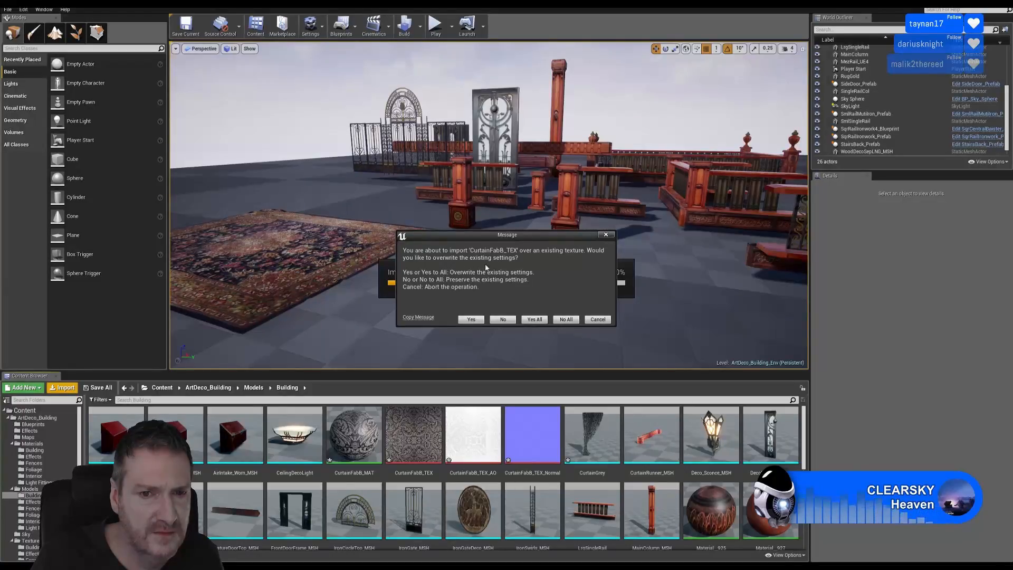
{"action": "left_click", "coordinate": [471, 319]}
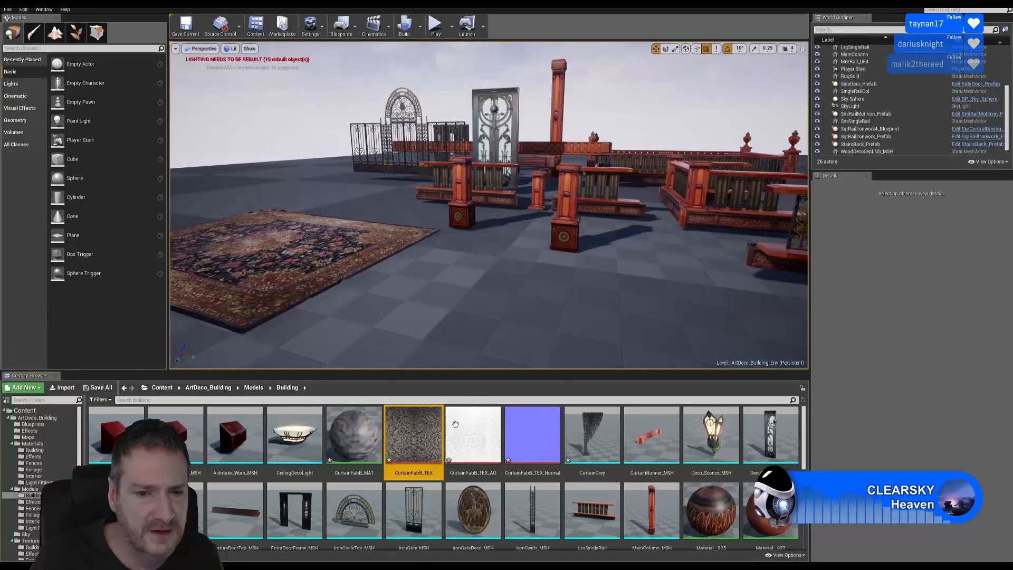
{"action": "double_click", "coordinate": [433, 423]}
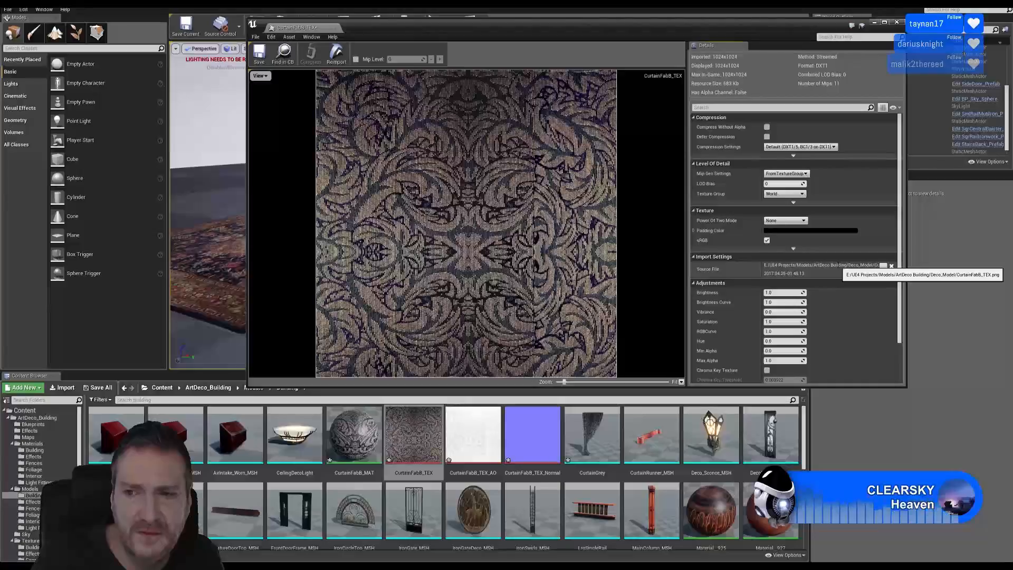
{"action": "left_click", "coordinate": [896, 23]}
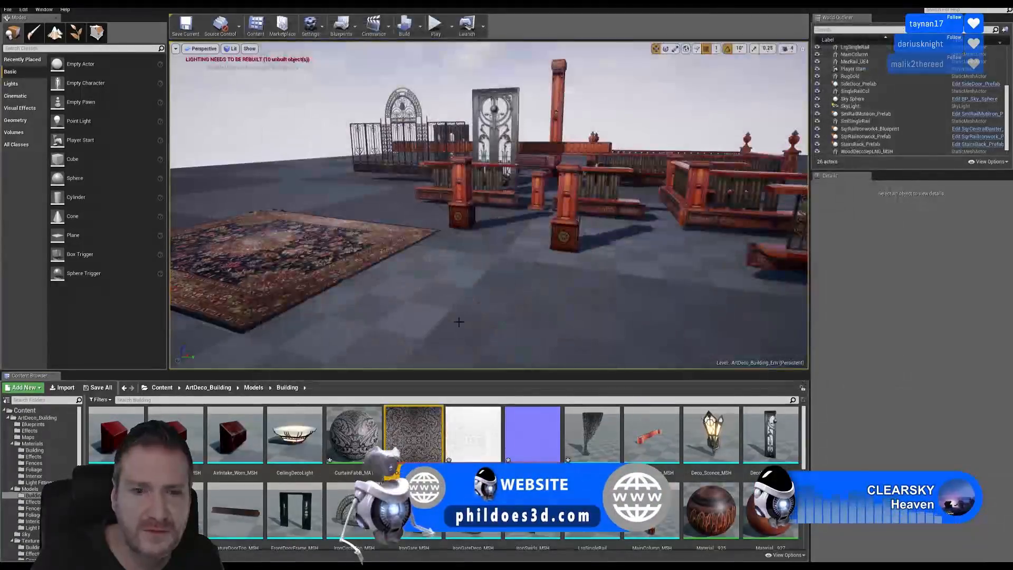
Open the CurtainFabB_MAT material, move its Texture Sample beside the material node, and stack two duplicates of it below
{"action": "double_click", "coordinate": [355, 435]}
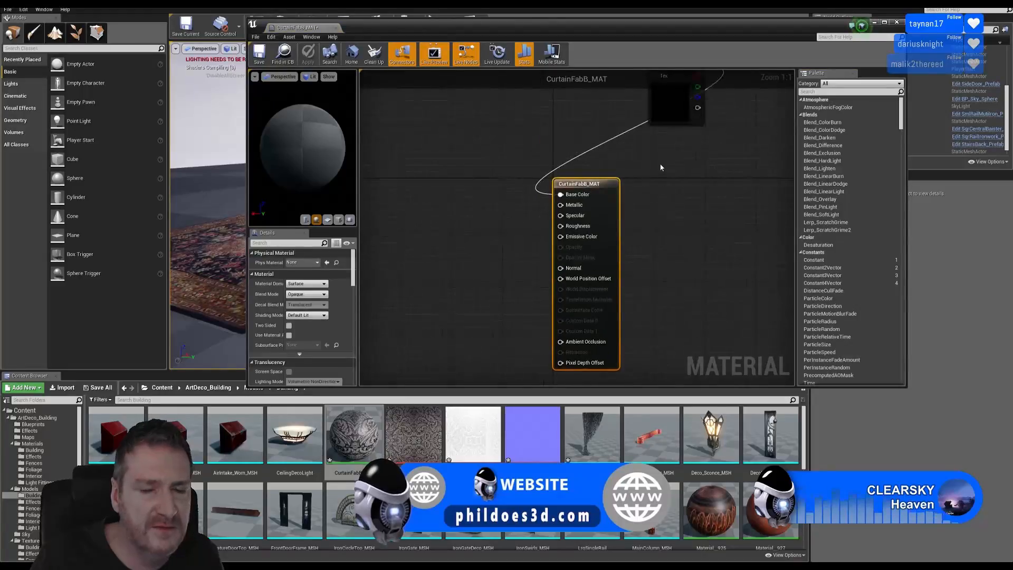
{"action": "left_click_drag", "start_coordinate": [677, 103], "coordinate": [469, 218]}
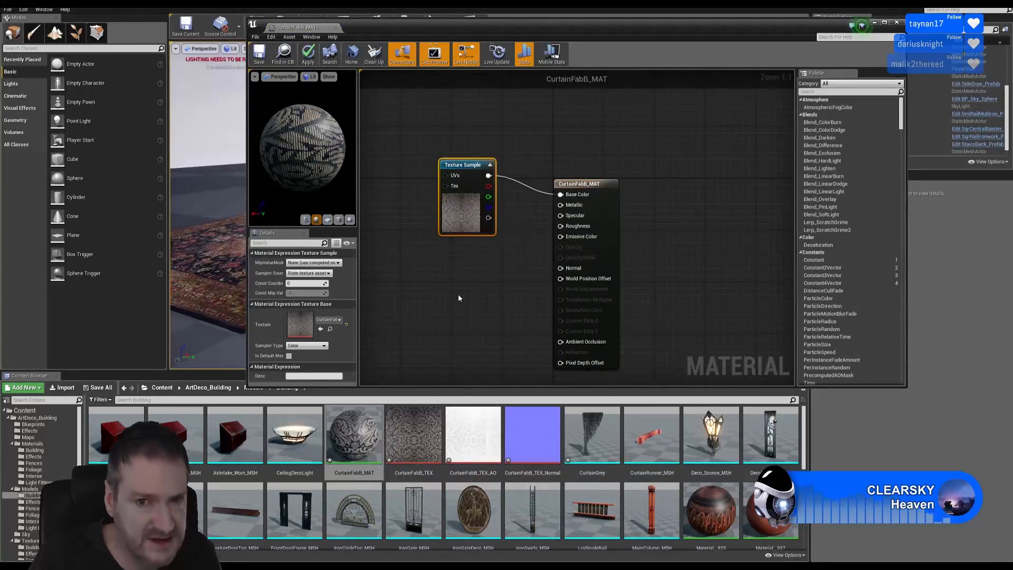
{"action": "key", "text": "ctrl+w"}
{"action": "left_click_drag", "start_coordinate": [496, 294], "coordinate": [467, 259]}
{"action": "key", "text": "ctrl+w"}
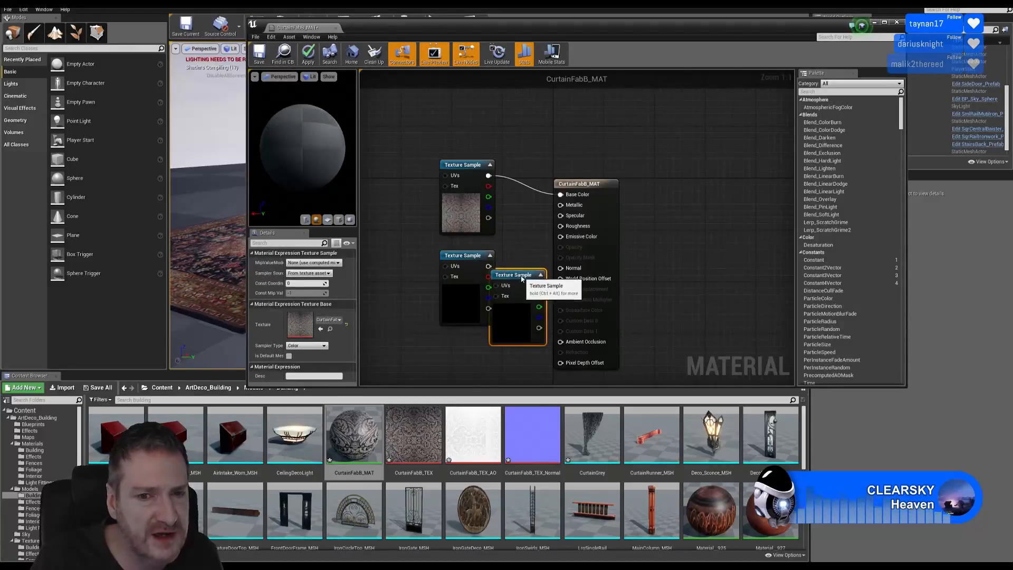
{"action": "left_click_drag", "start_coordinate": [521, 276], "coordinate": [470, 347]}
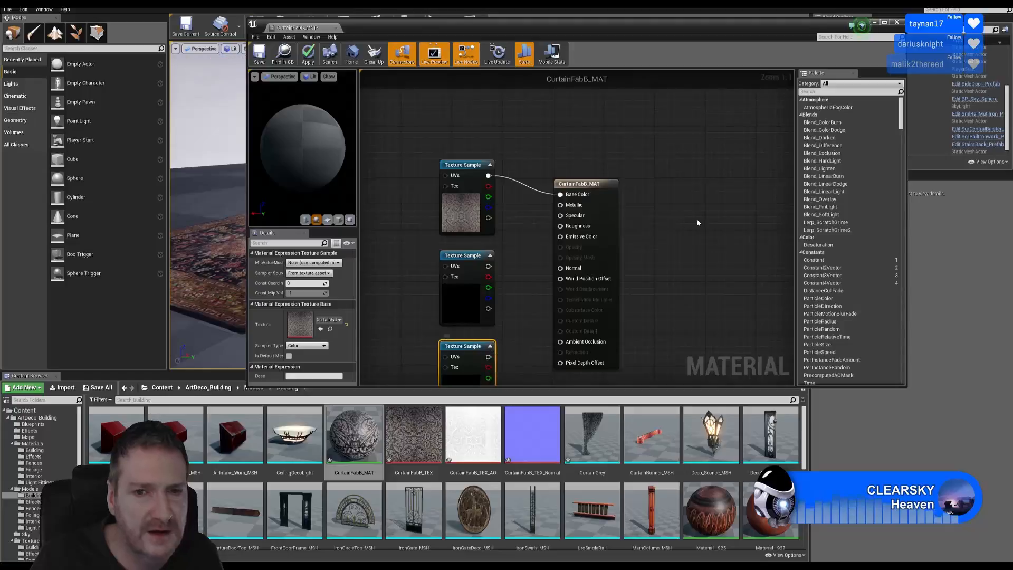
Assign the CurtainFabB_TEX_Normal texture to the middle Texture Sample node
{"action": "left_click", "coordinate": [475, 282]}
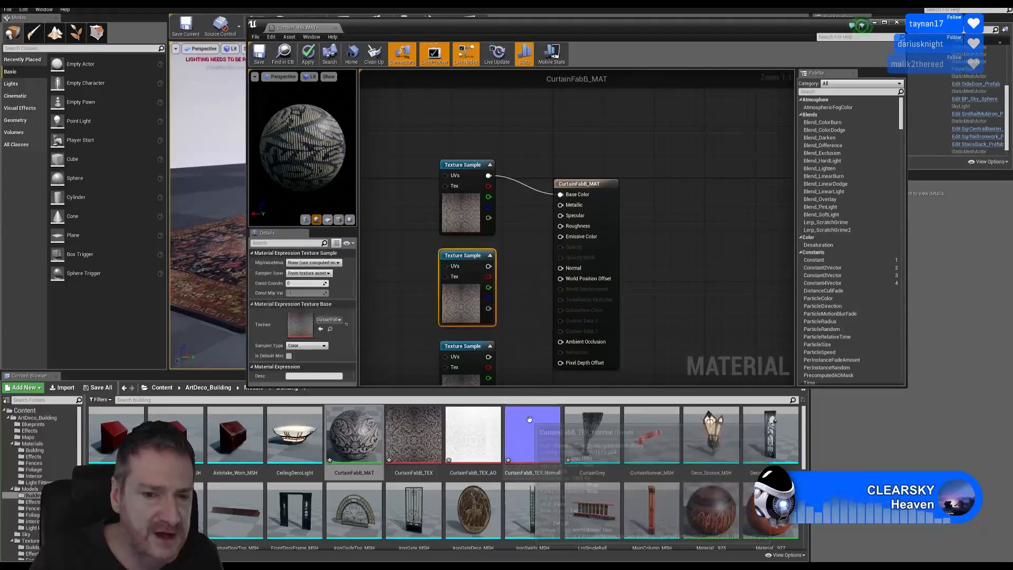
{"action": "left_click", "coordinate": [529, 419]}
{"action": "right_click", "coordinate": [463, 267]}
{"action": "left_click", "coordinate": [480, 278]}
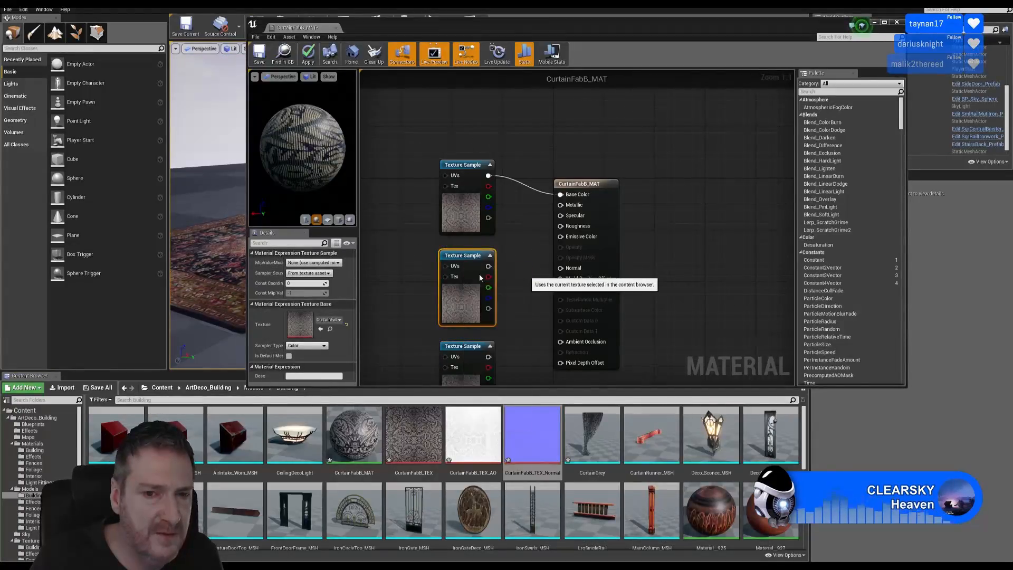
Assign the CurtainFabB_TEX_AO texture to the lowest Texture Sample node
{"action": "left_click", "coordinate": [461, 369]}
{"action": "left_click", "coordinate": [476, 433]}
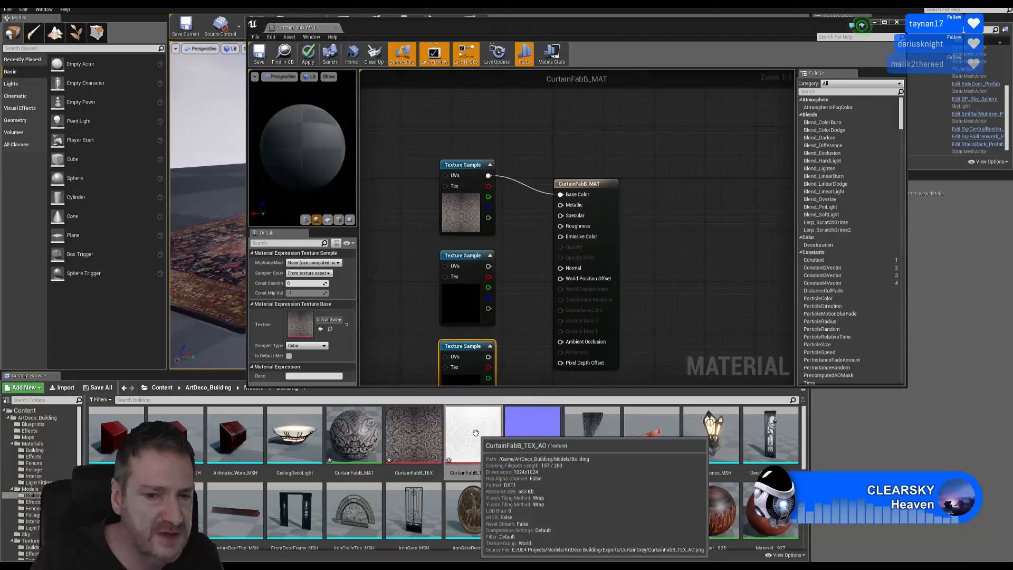
{"action": "right_click", "coordinate": [475, 432]}
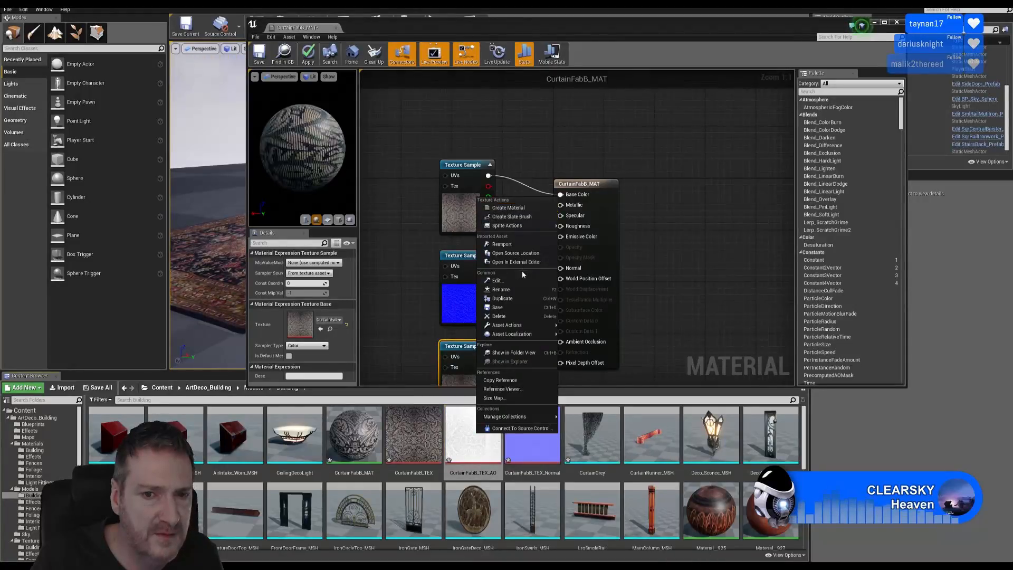
{"action": "left_click", "coordinate": [460, 379]}
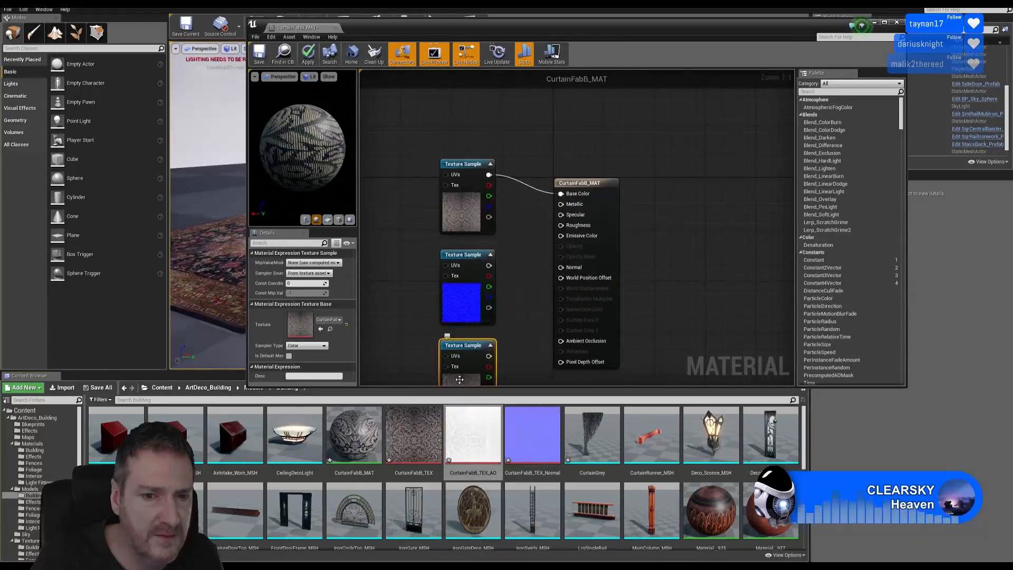
{"action": "right_click", "coordinate": [466, 380]}
{"action": "left_click", "coordinate": [480, 390]}
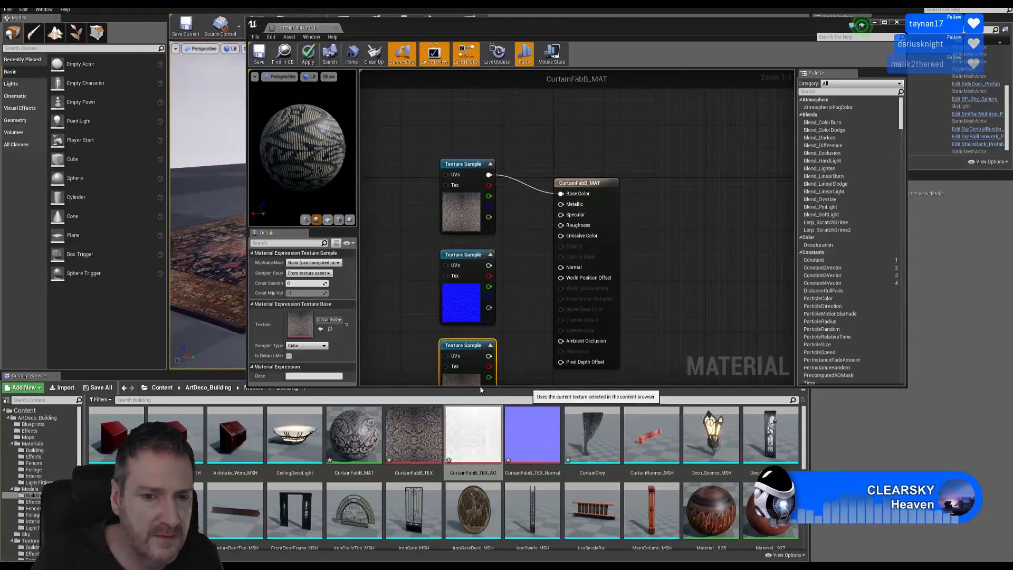
Connect the normal map sample to Normal and the AO sample to Ambient Occlusion, save the material and close its editor
{"action": "right_click_drag", "start_coordinate": [658, 289], "coordinate": [656, 204]}
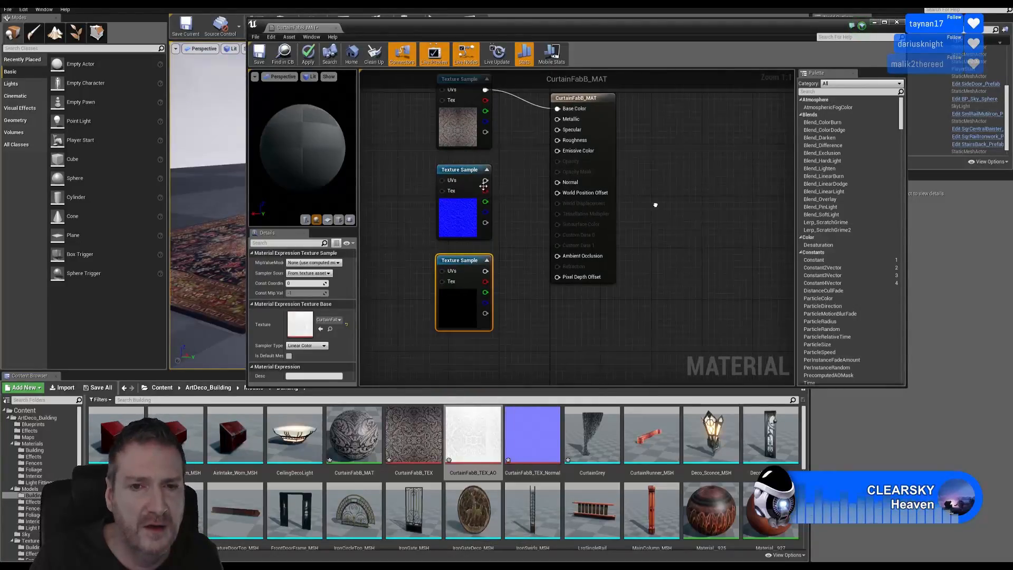
{"action": "left_click_drag", "start_coordinate": [484, 180], "coordinate": [557, 182]}
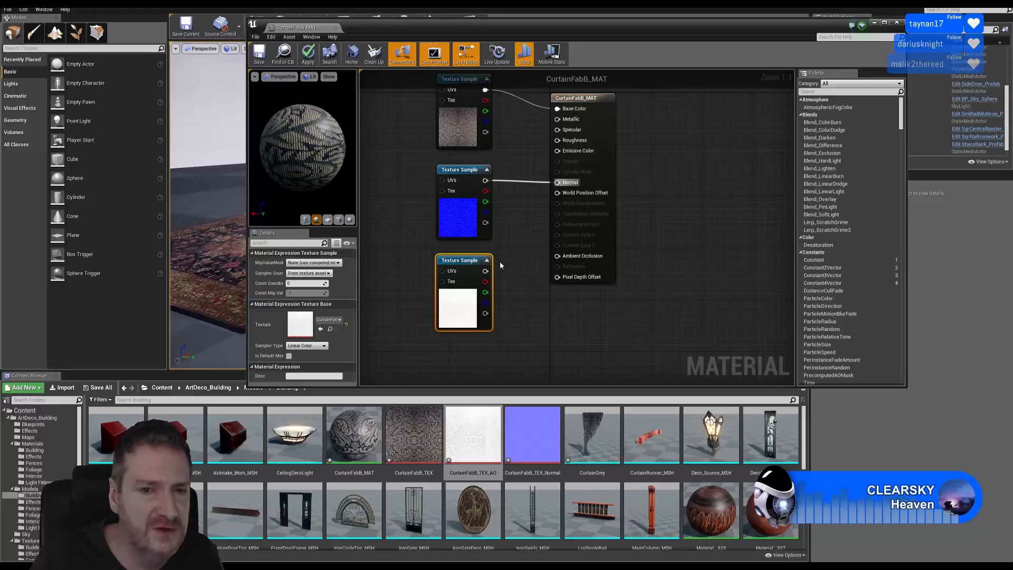
{"action": "left_click_drag", "start_coordinate": [484, 270], "coordinate": [557, 258]}
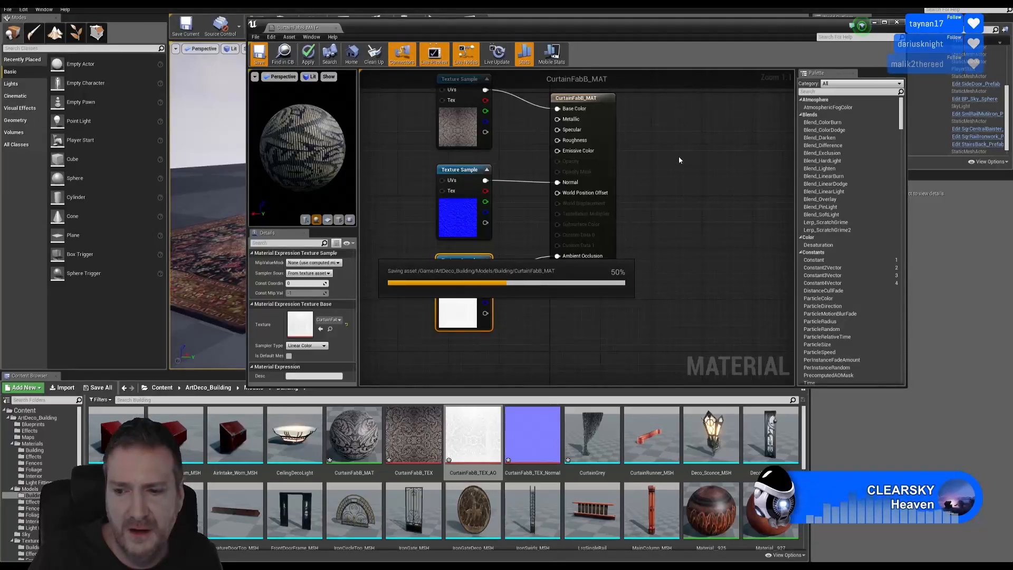
{"action": "left_click", "coordinate": [897, 23]}
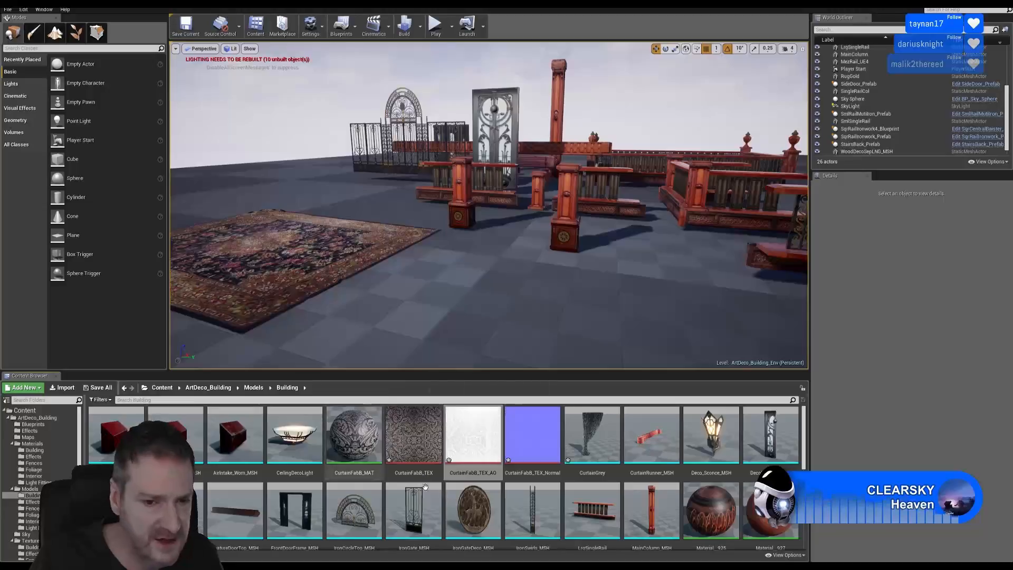
Open the CurtainGrey mesh, examine the fabric material on both sides of the curtain, and close the mesh editor
{"action": "double_click", "coordinate": [594, 436]}
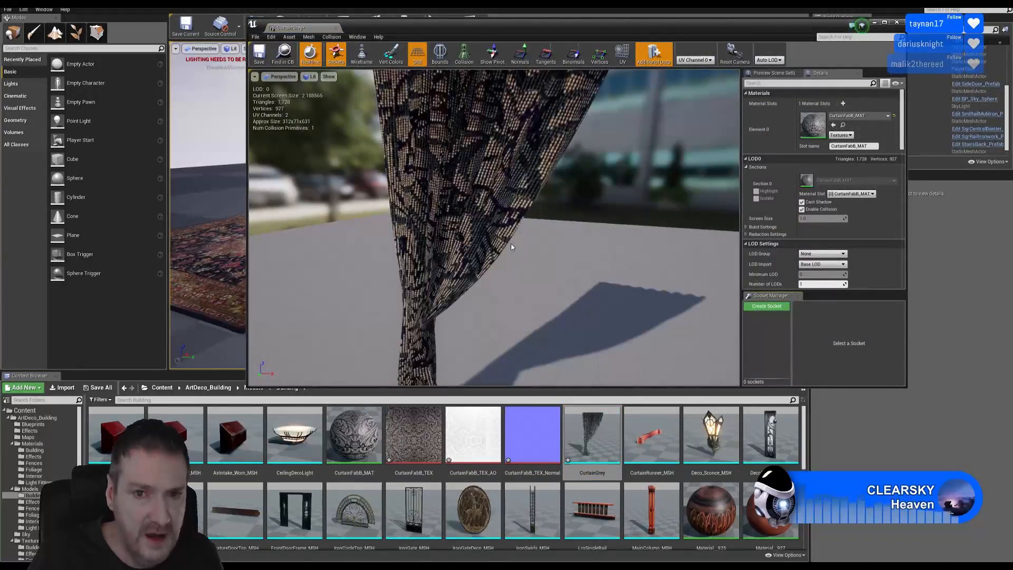
{"action": "left_click_drag", "start_coordinate": [511, 242], "coordinate": [517, 240]}
{"action": "key", "text": "s"}
{"action": "right_click_drag", "start_coordinate": [511, 243], "coordinate": [524, 236]}
{"action": "left_click_drag", "start_coordinate": [393, 291], "coordinate": [211, 276], "text": "alt"}
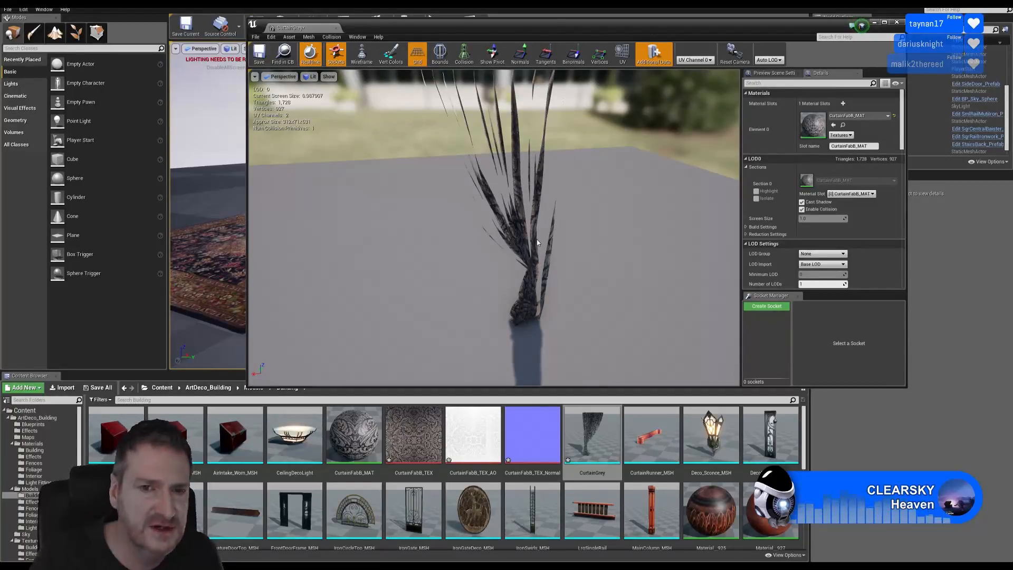
{"action": "left_click_drag", "start_coordinate": [475, 183], "coordinate": [701, 143], "text": "alt"}
{"action": "left_click_drag", "start_coordinate": [459, 198], "coordinate": [704, 191], "text": "alt"}
{"action": "scroll", "coordinate": [459, 198], "scroll_direction": "down", "scroll_amount": 1}
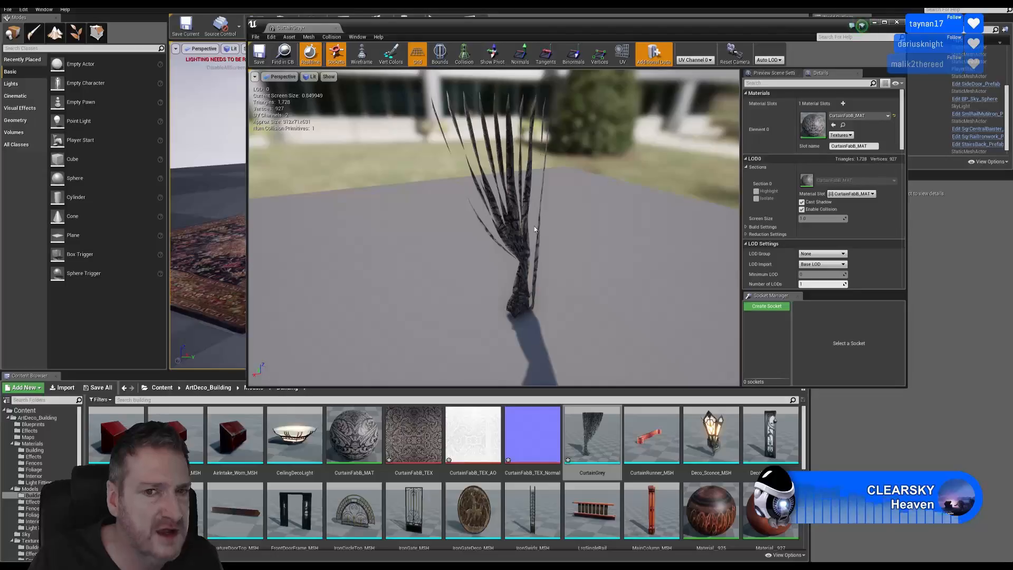
{"action": "left_click_drag", "start_coordinate": [534, 229], "coordinate": [520, 205], "text": "alt"}
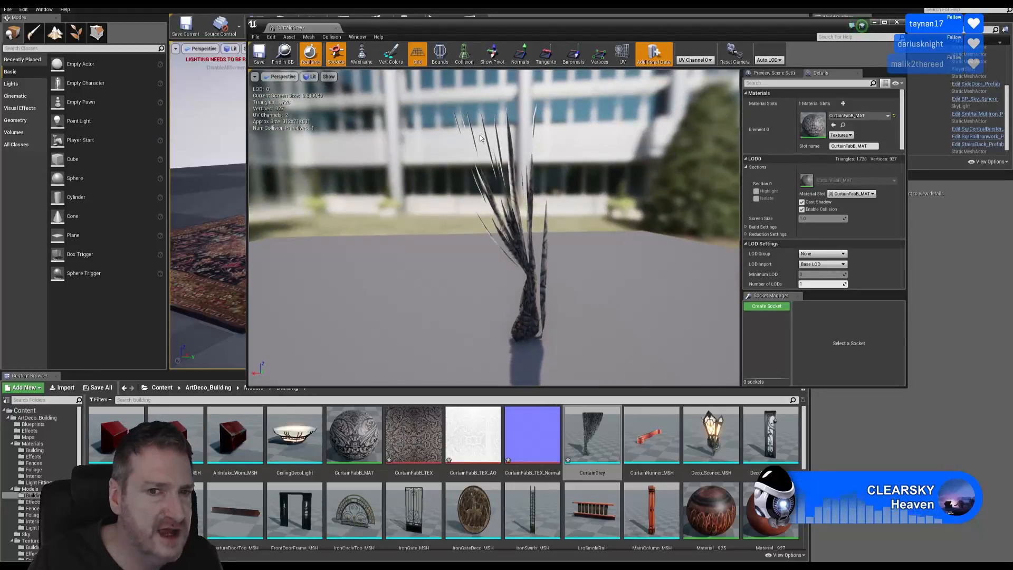
{"action": "left_click_drag", "start_coordinate": [493, 165], "coordinate": [468, 132], "text": "alt"}
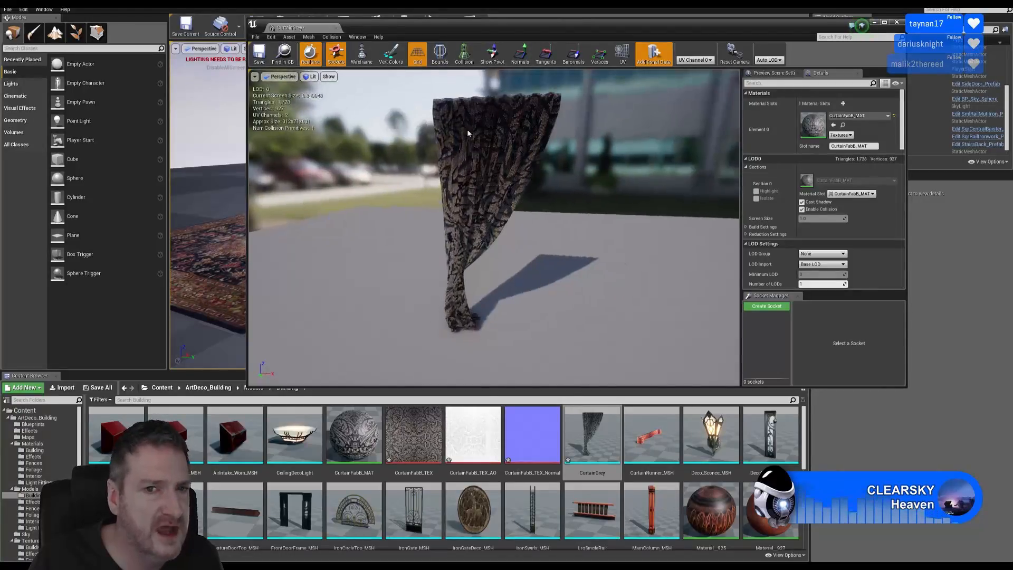
{"action": "left_click_drag", "start_coordinate": [520, 190], "coordinate": [489, 215], "text": "alt"}
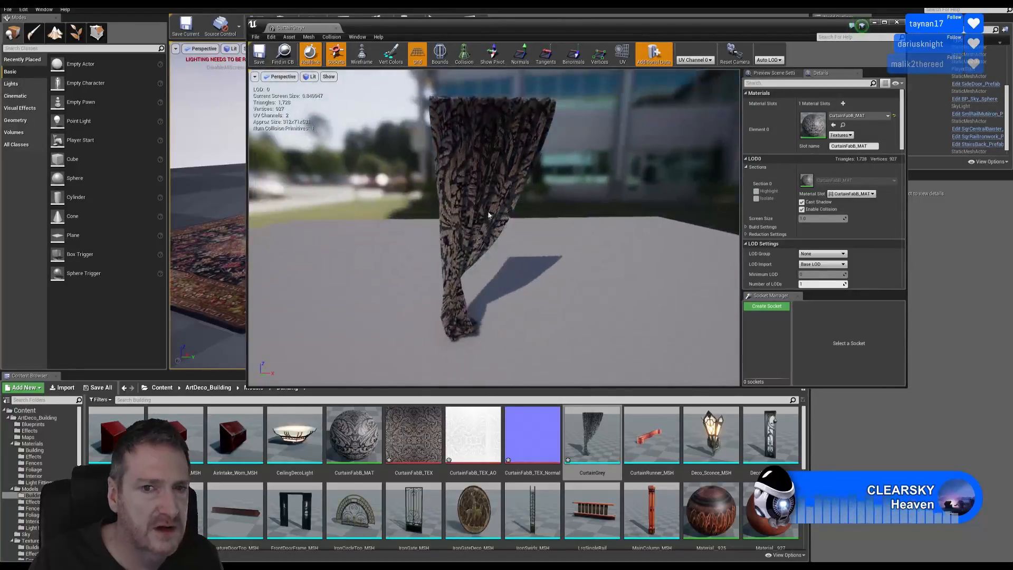
{"action": "left_click", "coordinate": [897, 23]}
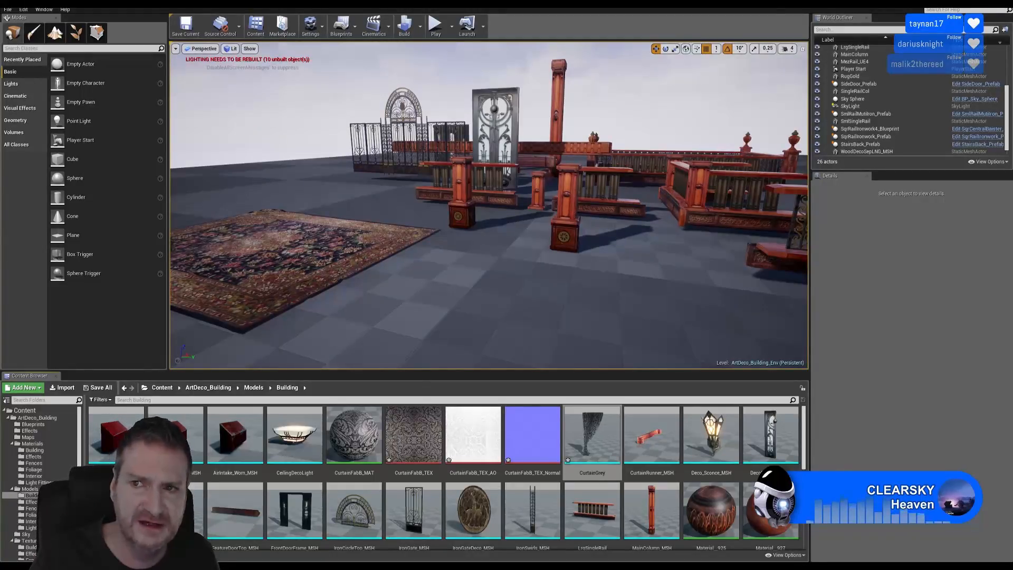
Switch to 3ds Max and pick the material of the yellow curtain's rope tie-back in the Slate Material Editor
{"action": "left_click", "coordinate": [963, 10]}
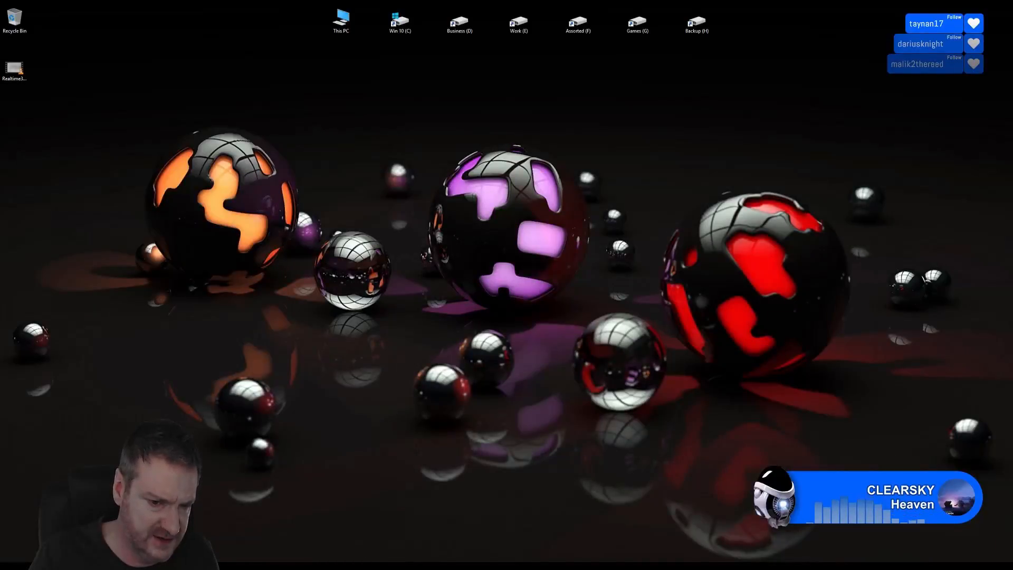
{"action": "key", "text": "alt+Tab"}
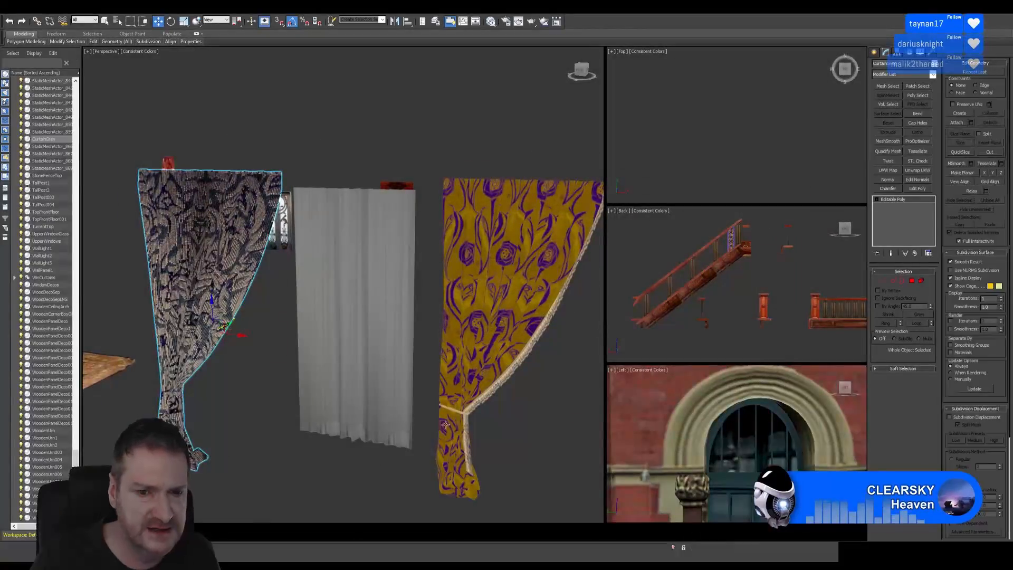
{"action": "middle_click_drag", "start_coordinate": [449, 428], "coordinate": [420, 398]}
{"action": "scroll", "coordinate": [420, 397], "scroll_direction": "up", "scroll_amount": 8}
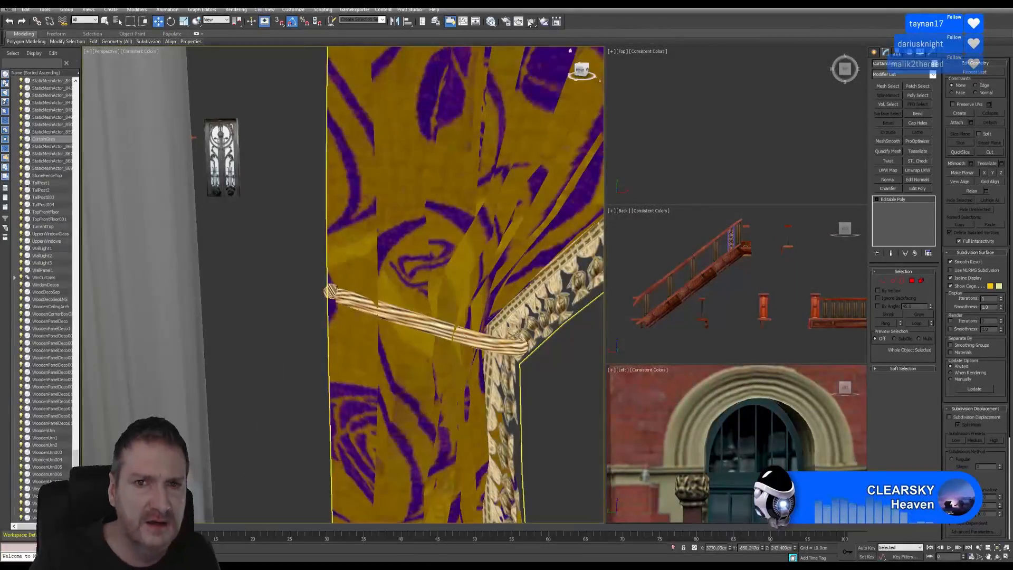
{"action": "left_click", "coordinate": [492, 22]}
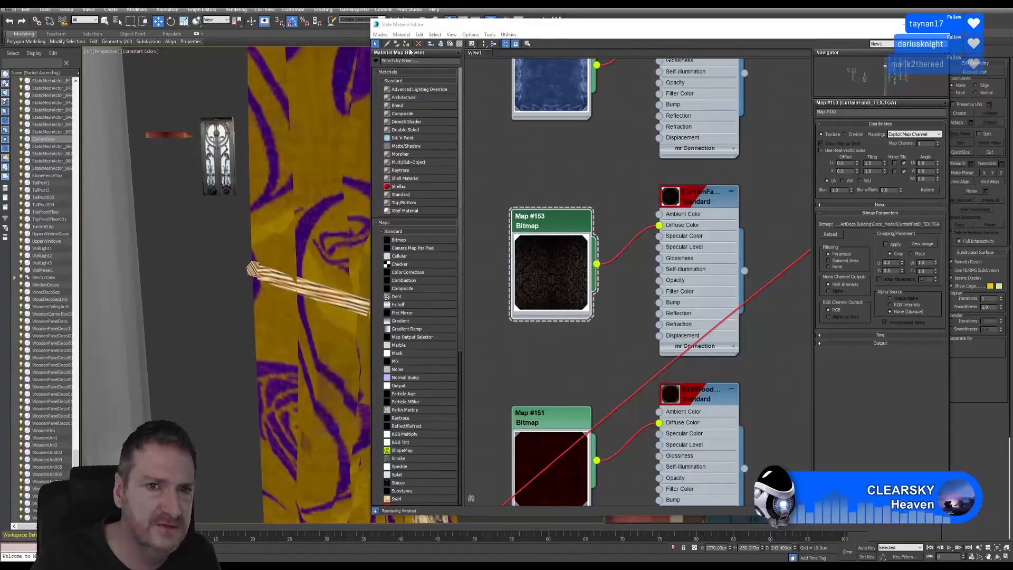
{"action": "left_click", "coordinate": [389, 44]}
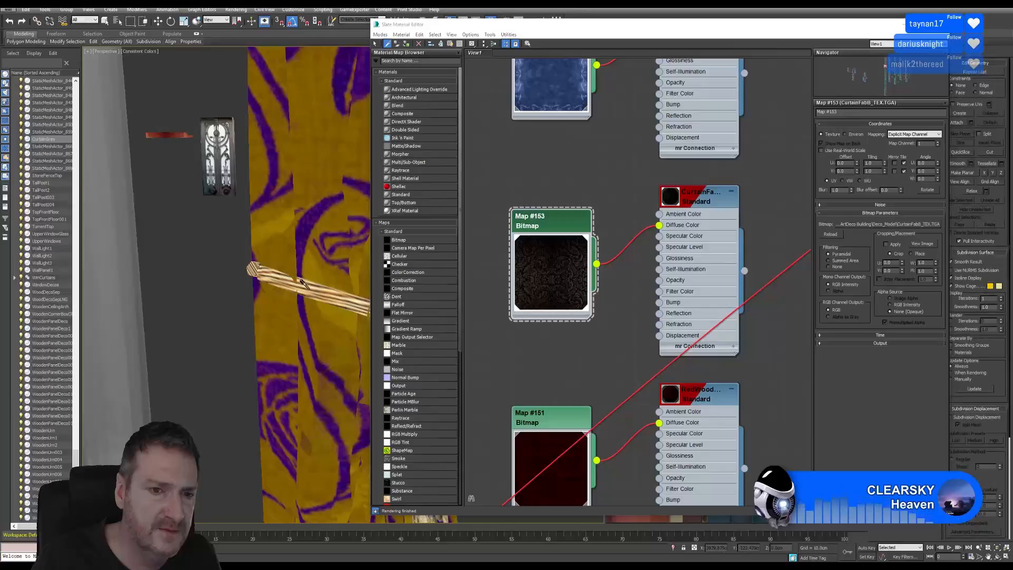
{"action": "left_click", "coordinate": [311, 293]}
Check which bitmap file feeds the RopeGold material's diffuse color, and close the material editor
{"action": "middle_click_drag", "start_coordinate": [487, 304], "coordinate": [649, 301]}
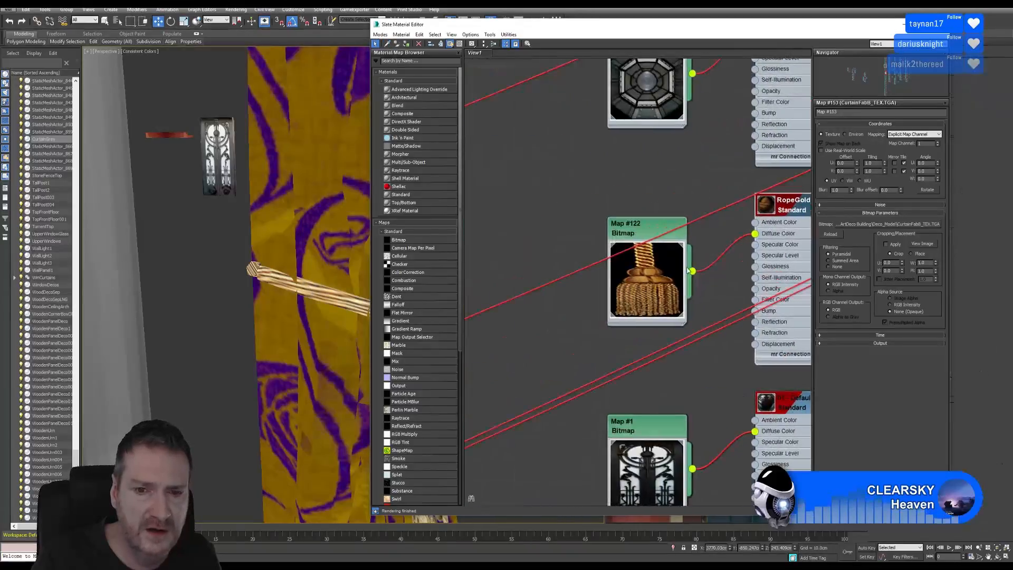
{"action": "scroll", "coordinate": [651, 301], "scroll_direction": "down", "scroll_amount": 2}
{"action": "scroll", "coordinate": [651, 301], "scroll_direction": "down", "scroll_amount": 5}
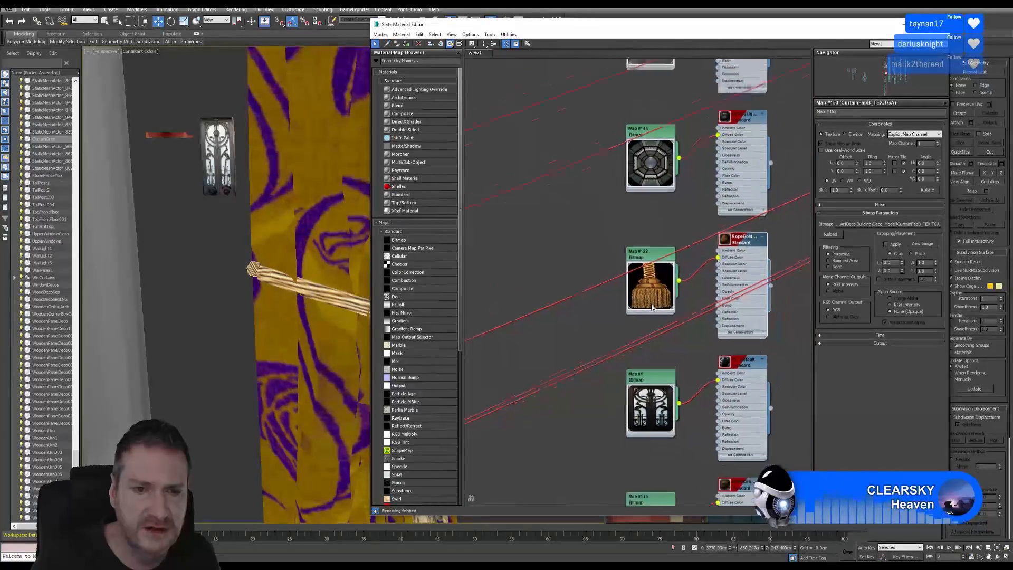
{"action": "scroll", "coordinate": [652, 307], "scroll_direction": "up", "scroll_amount": 6}
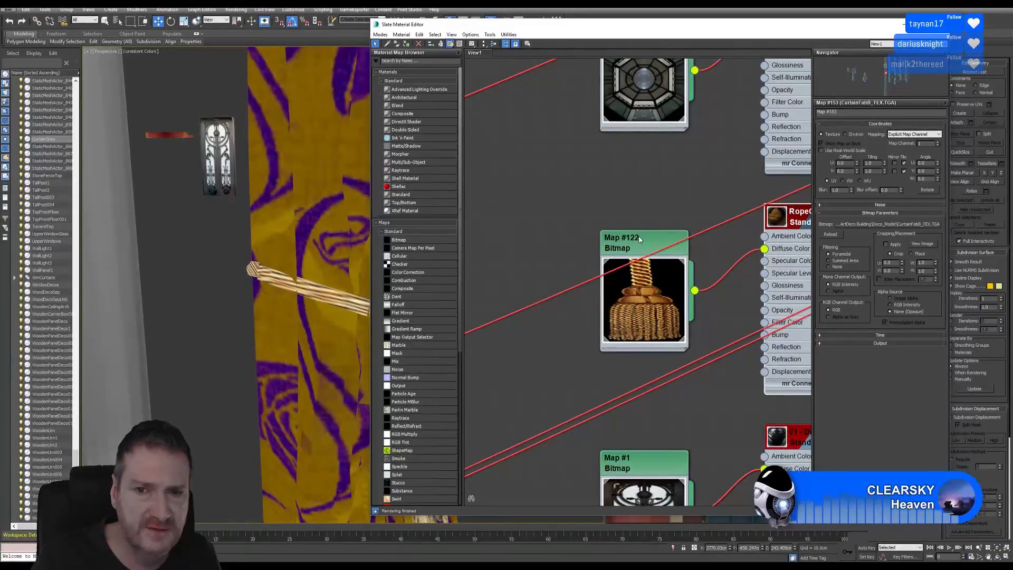
{"action": "double_click", "coordinate": [639, 239]}
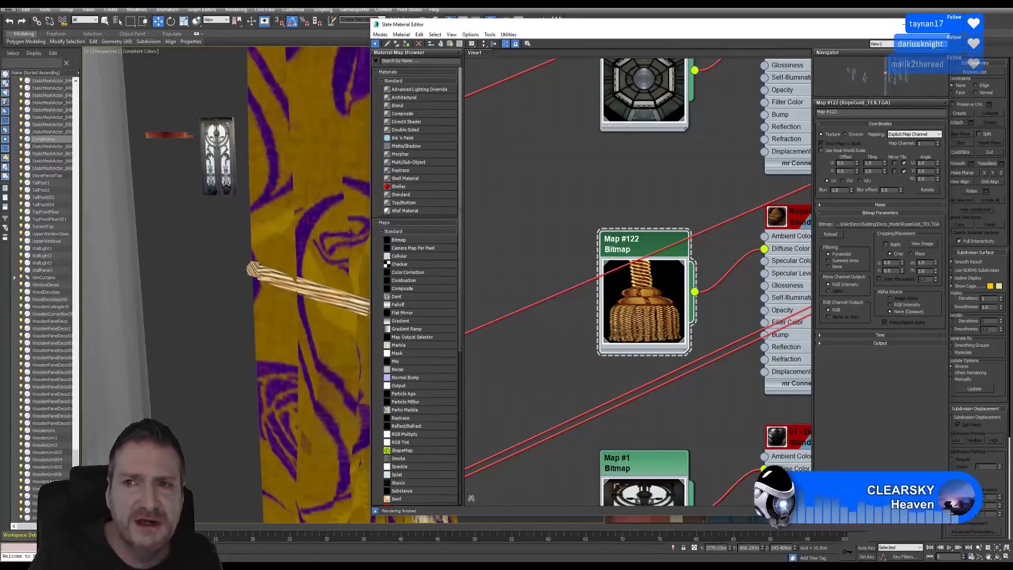
{"action": "left_click", "coordinate": [940, 24]}
{"action": "scroll", "coordinate": [409, 351], "scroll_direction": "down", "scroll_amount": 5}
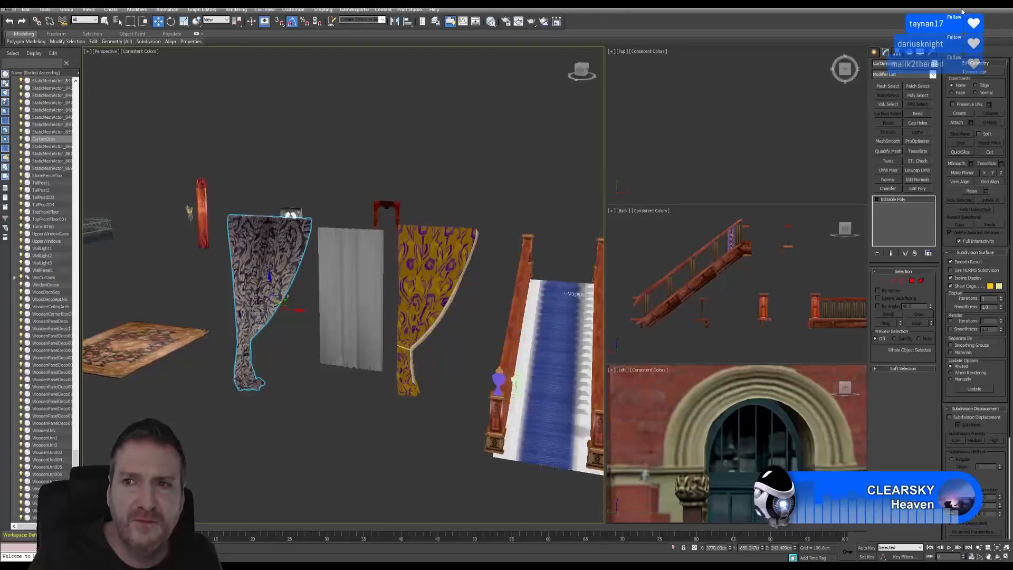
Switch to Photoshop and open the rope texture RopeGold_TEX.TGA from the Deco_Model folder
{"action": "key", "text": "super+d"}
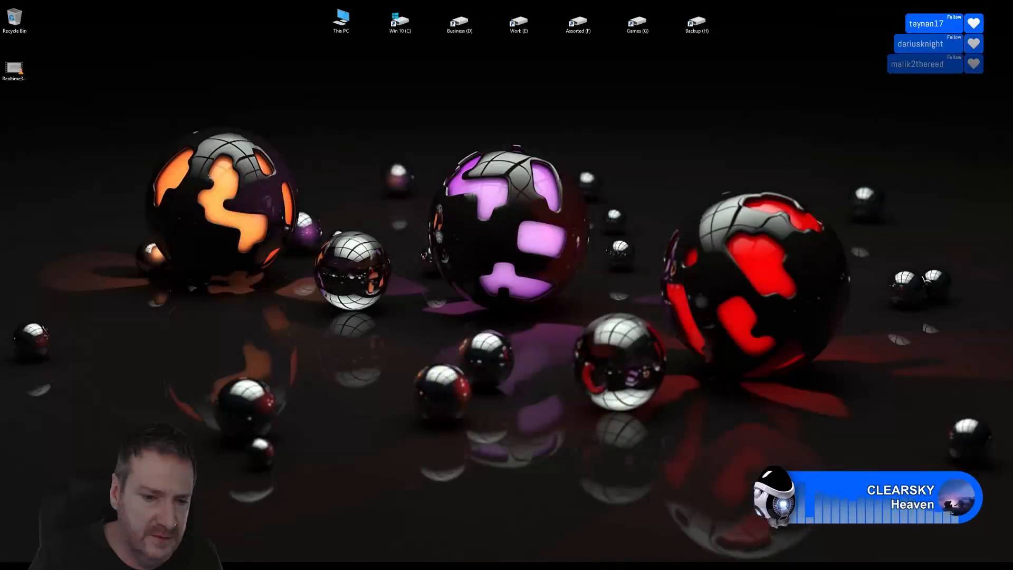
{"action": "key", "text": "alt+Tab"}
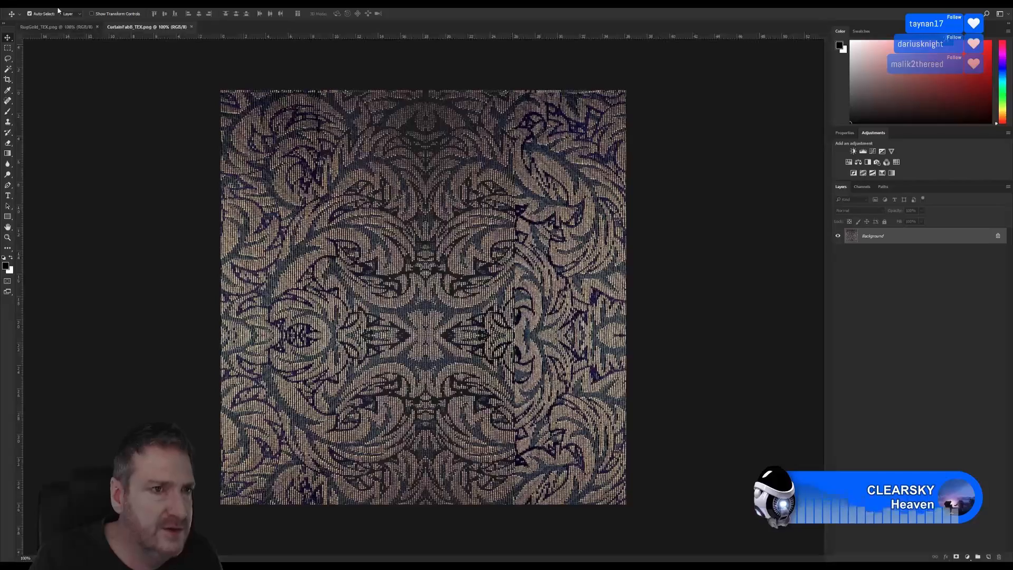
{"action": "left_click", "coordinate": [21, 5]}
{"action": "left_click", "coordinate": [30, 17]}
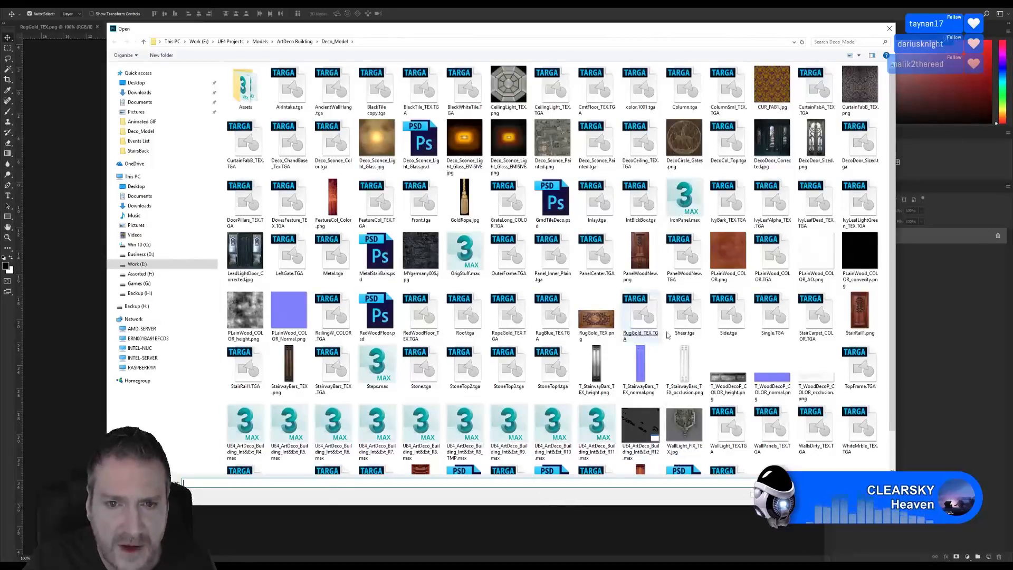
{"action": "scroll", "coordinate": [797, 317], "scroll_direction": "down", "scroll_amount": 1}
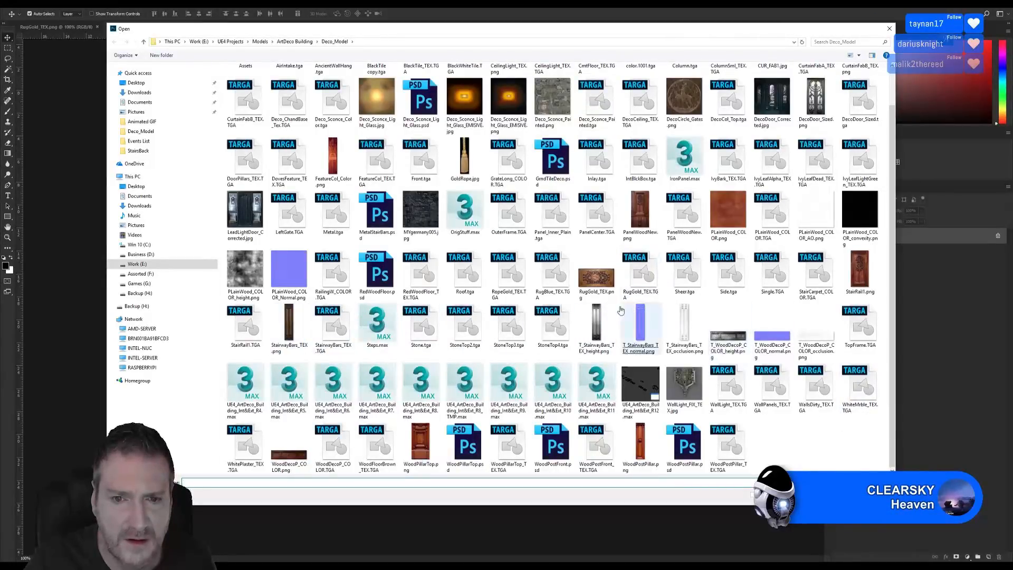
{"action": "double_click", "coordinate": [510, 272]}
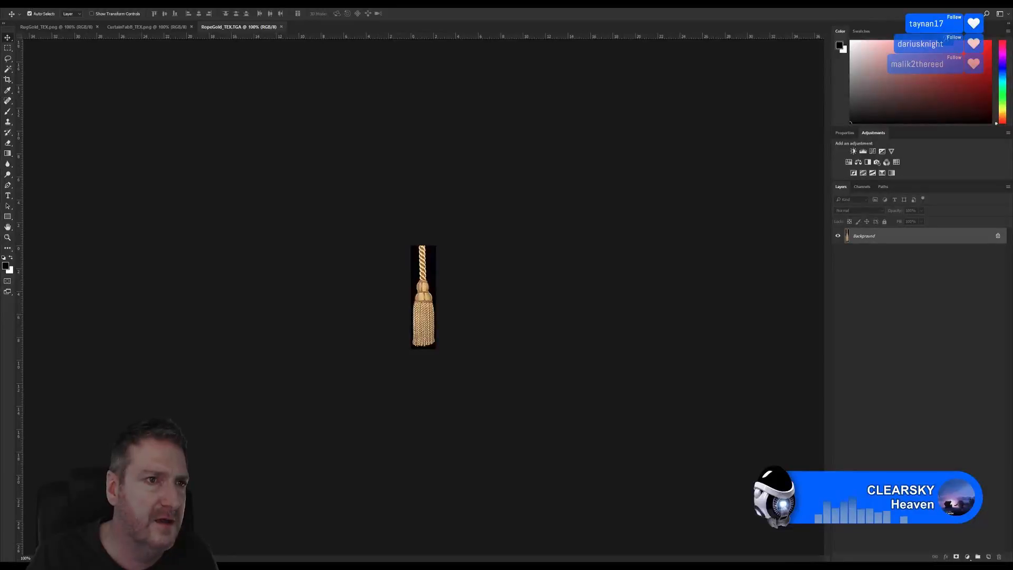
Save the rope texture as RopeGold_TEX.png in Deco_Model, using Smallest / Slow compression and no interlacing
{"action": "left_click", "coordinate": [22, 4]}
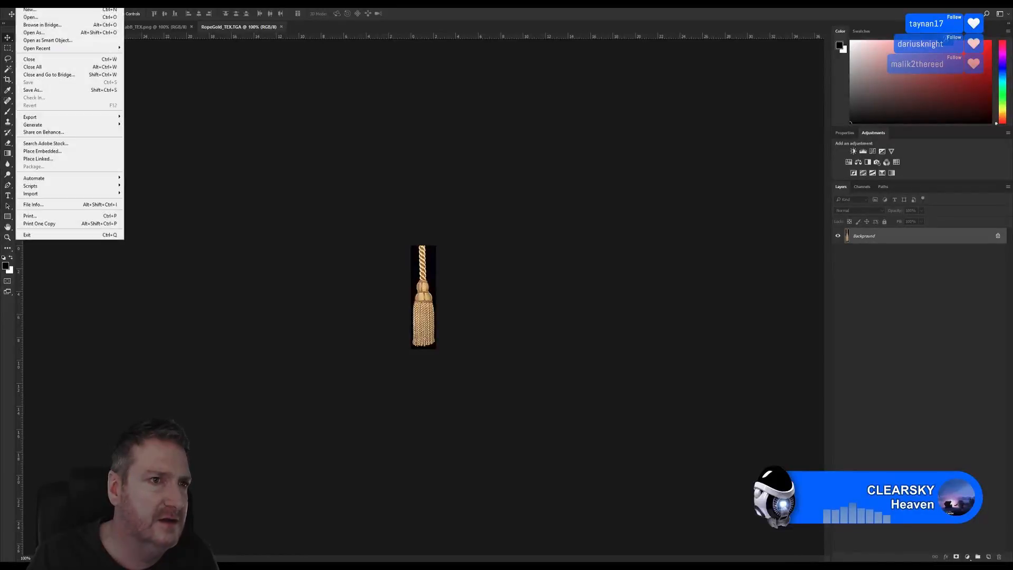
{"action": "left_click", "coordinate": [57, 93]}
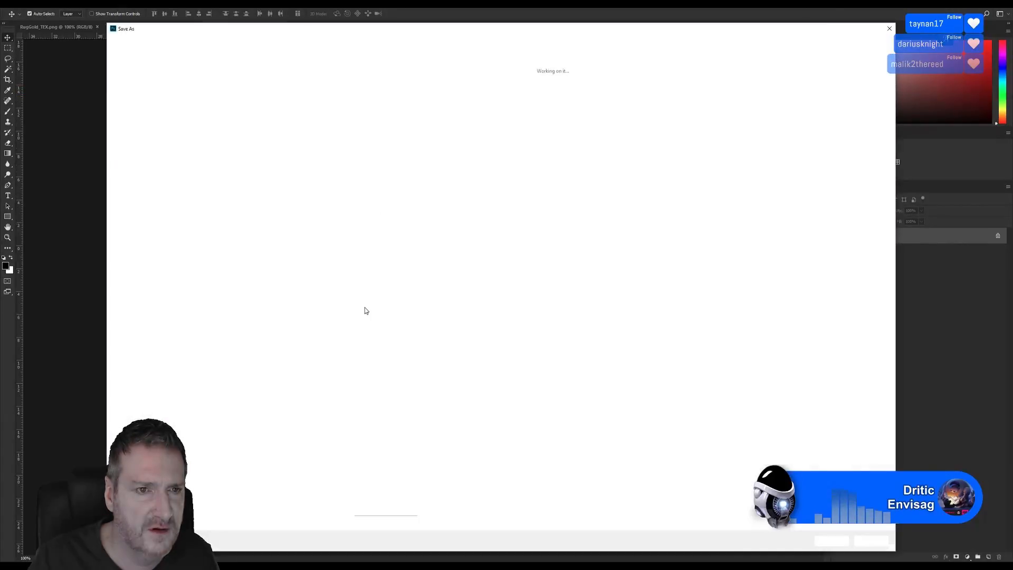
{"action": "left_click", "coordinate": [233, 476]}
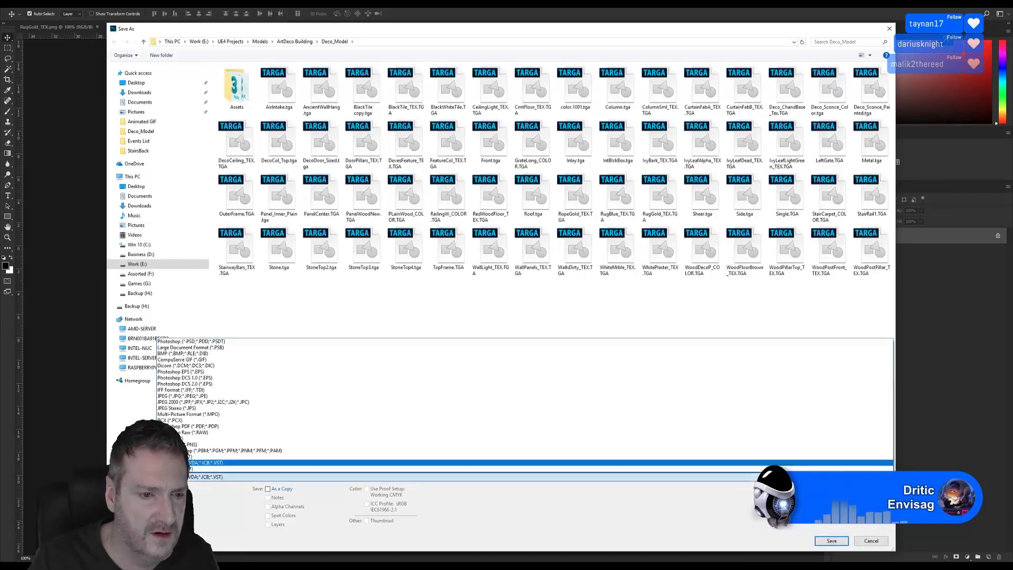
{"action": "left_click", "coordinate": [510, 444]}
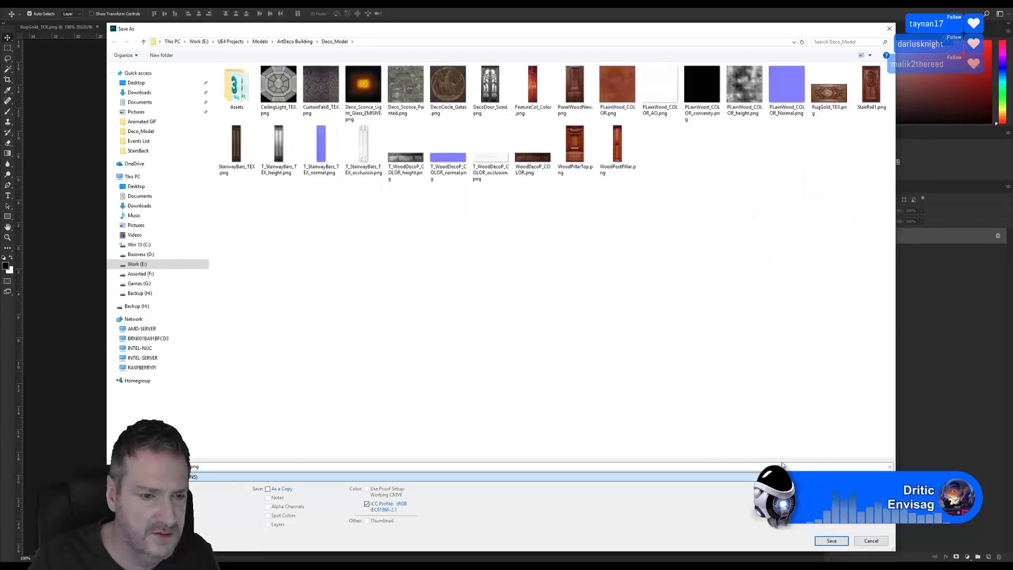
{"action": "left_click", "coordinate": [830, 541]}
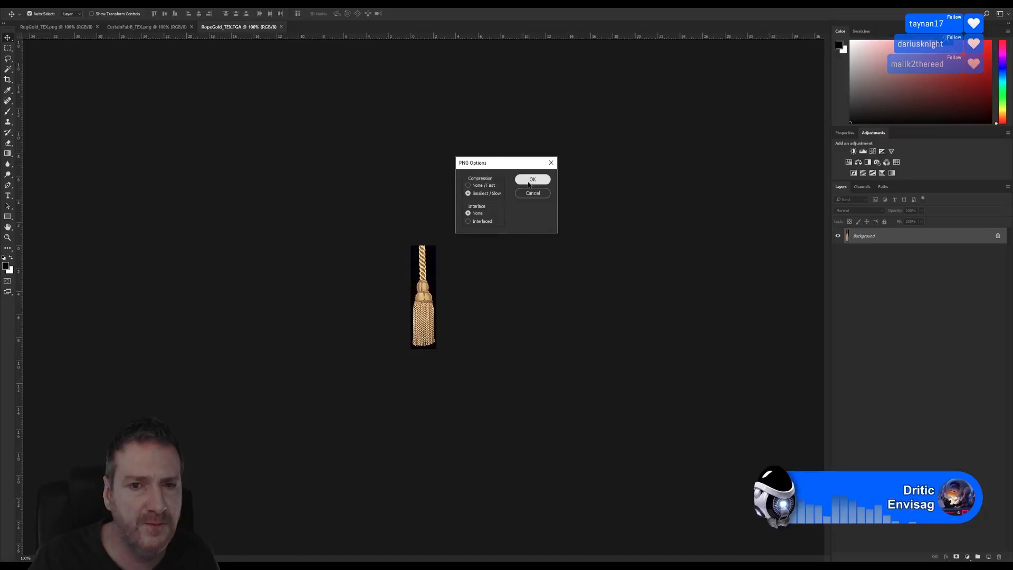
{"action": "left_click", "coordinate": [531, 180]}
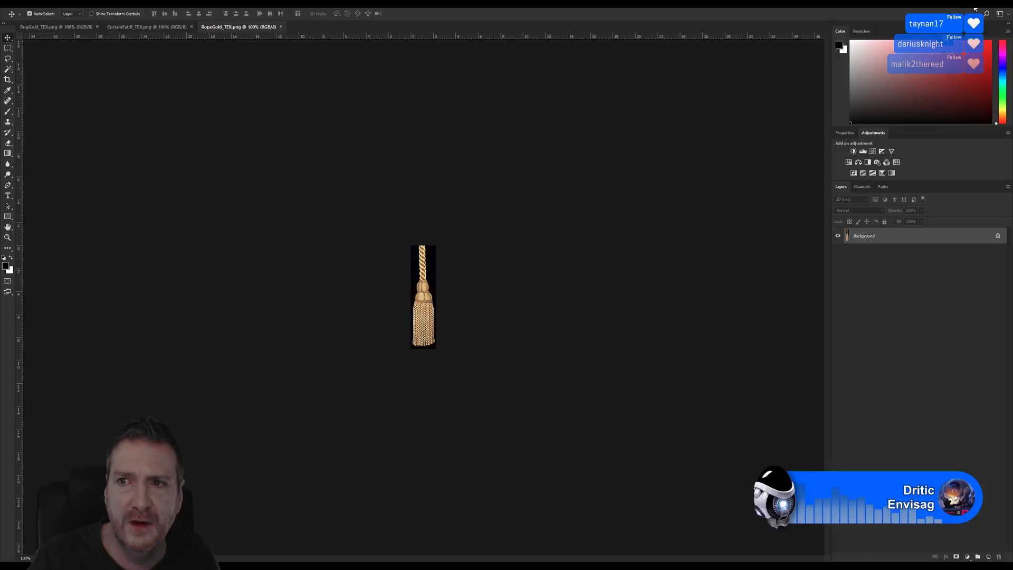
Switch to Knald, load RopeGold_TEX.png as the color map, and inspect the rope on the 3D preview cylinder
{"action": "key", "text": "super+d"}
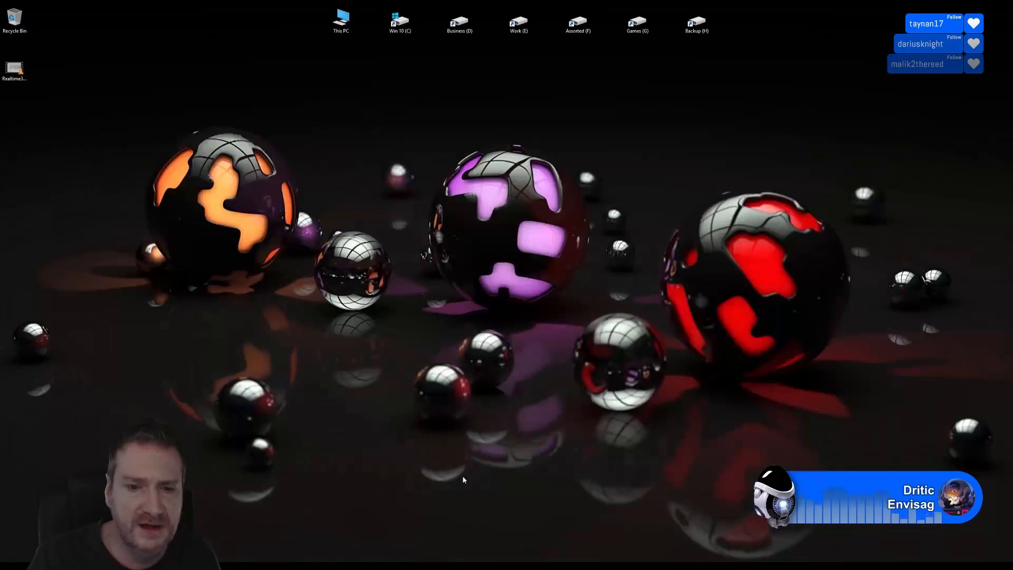
{"action": "key", "text": "alt+Tab"}
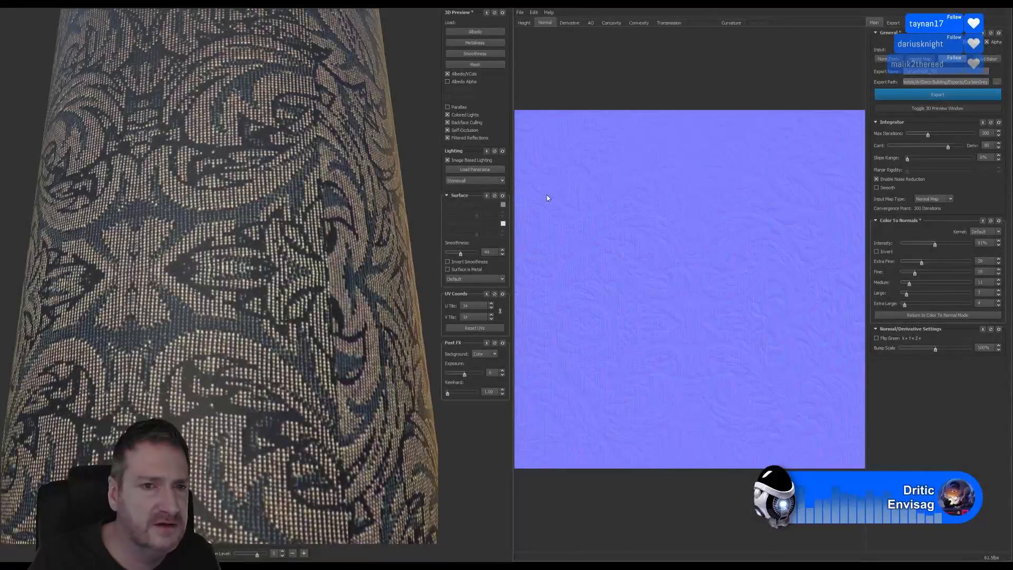
{"action": "left_click", "coordinate": [508, 209]}
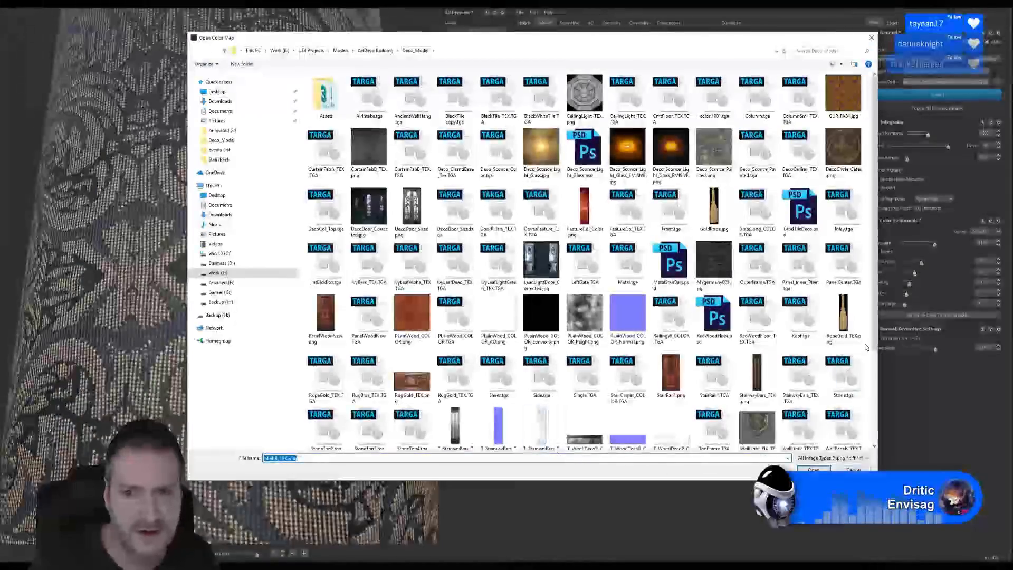
{"action": "double_click", "coordinate": [844, 317]}
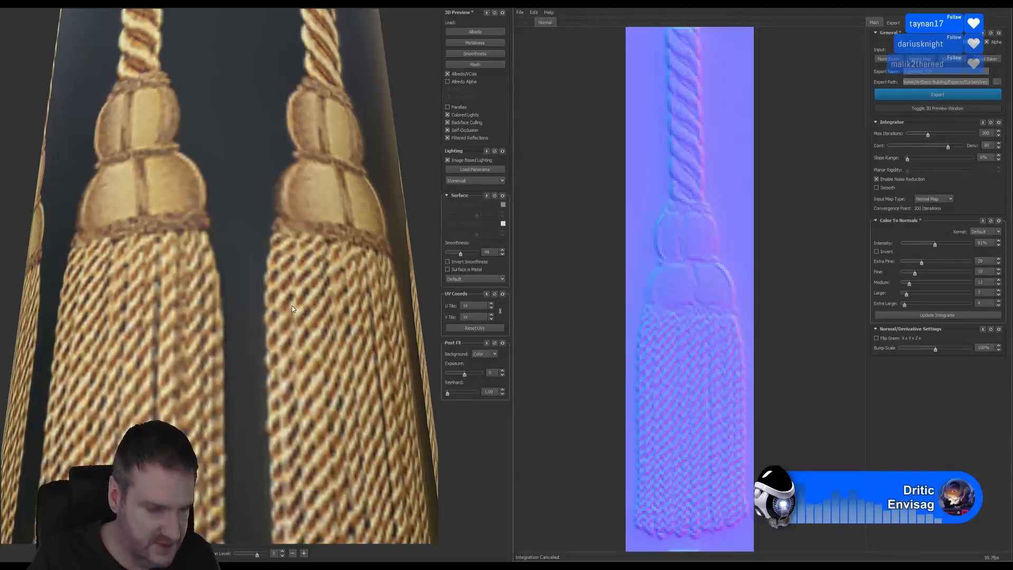
{"action": "scroll", "coordinate": [292, 311], "scroll_direction": "down", "scroll_amount": 5}
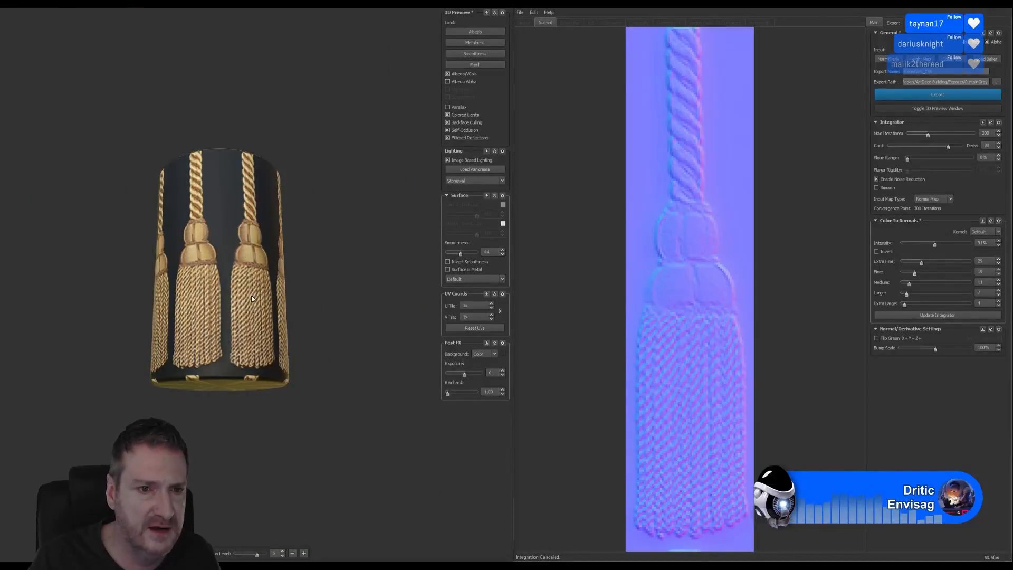
{"action": "right_click_drag", "start_coordinate": [251, 296], "coordinate": [235, 284]}
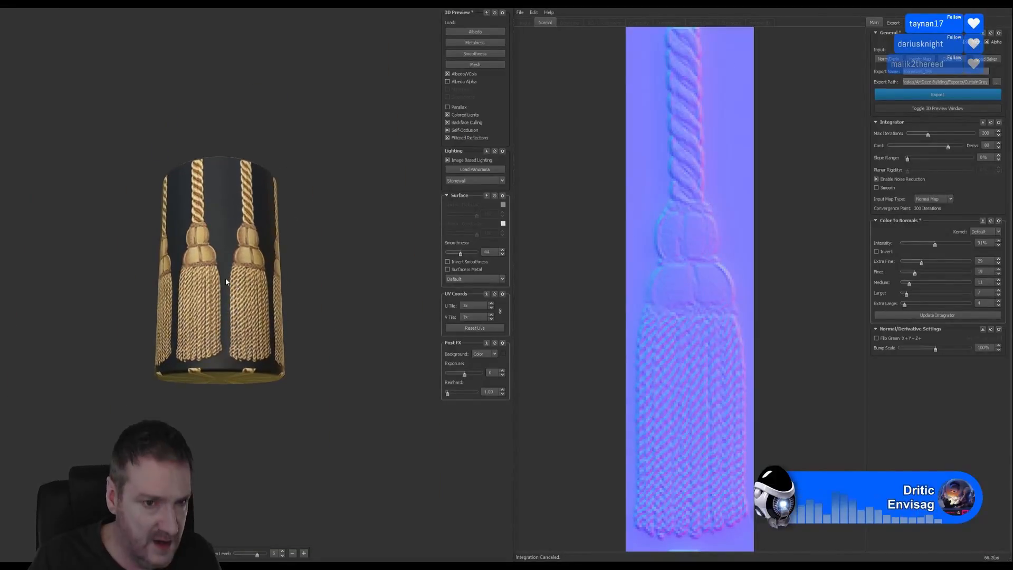
{"action": "mouse_move", "coordinate": [226, 282]}
{"action": "left_mouse_down"}
{"action": "mouse_move", "coordinate": [237, 288]}
{"action": "mouse_move", "coordinate": [259, 248]}
{"action": "mouse_move", "coordinate": [230, 270]}
{"action": "left_mouse_up"}
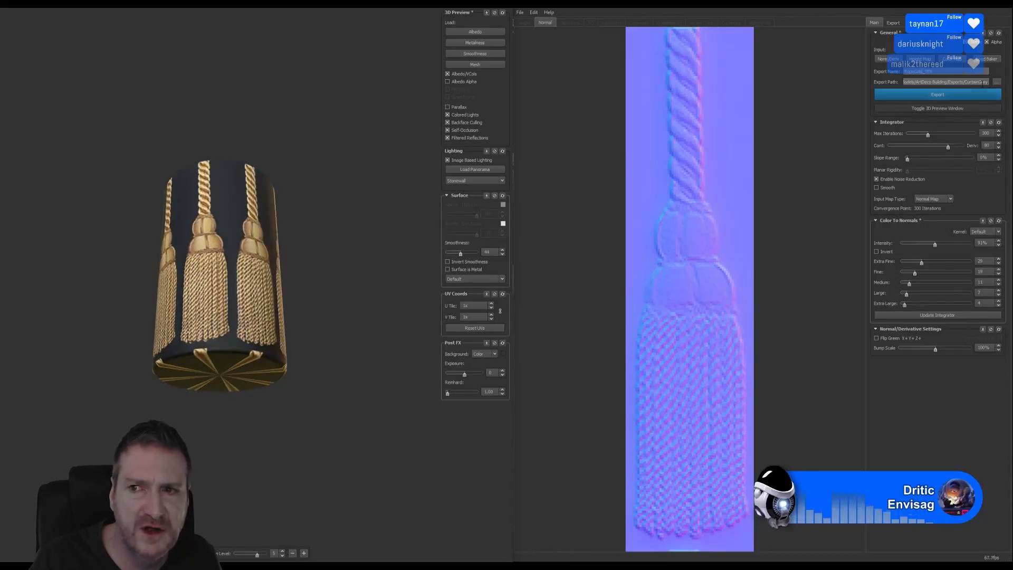
Set the export path to the CurtianTie folder inside the ArtDeco Building Exports folder
{"action": "left_click", "coordinate": [996, 82]}
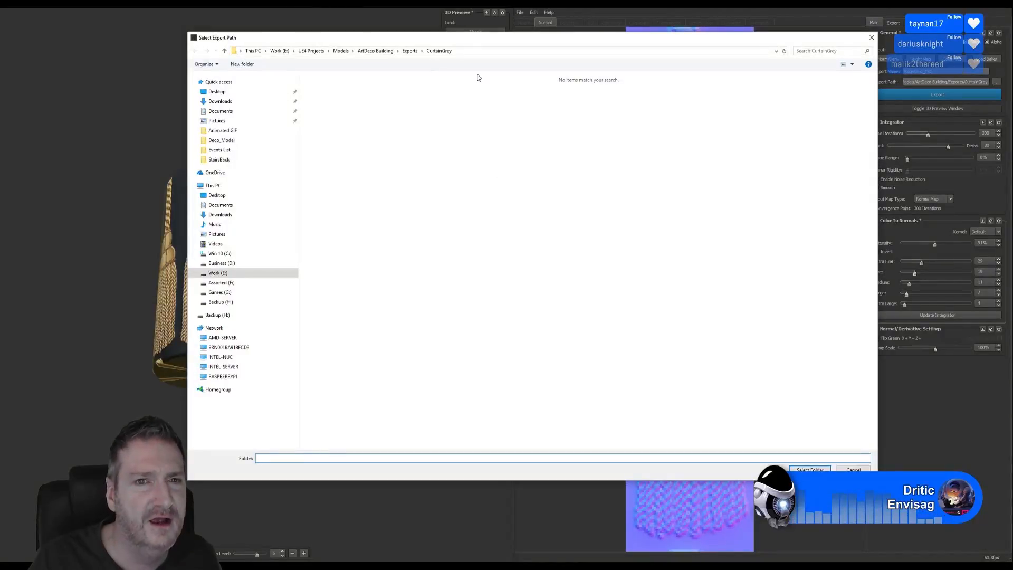
{"action": "left_click", "coordinate": [410, 51]}
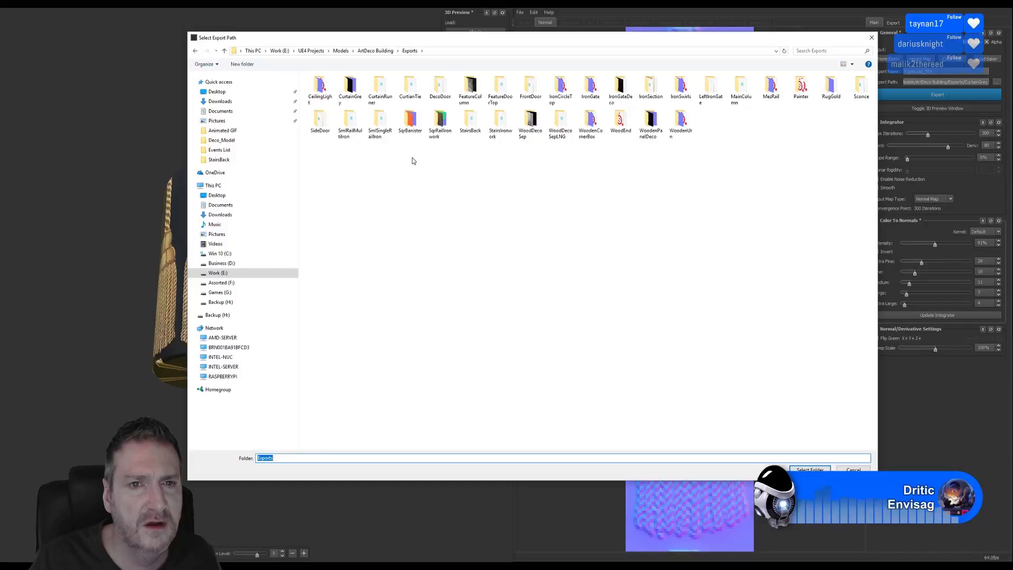
{"action": "double_click", "coordinate": [410, 87]}
{"action": "left_click", "coordinate": [810, 469]}
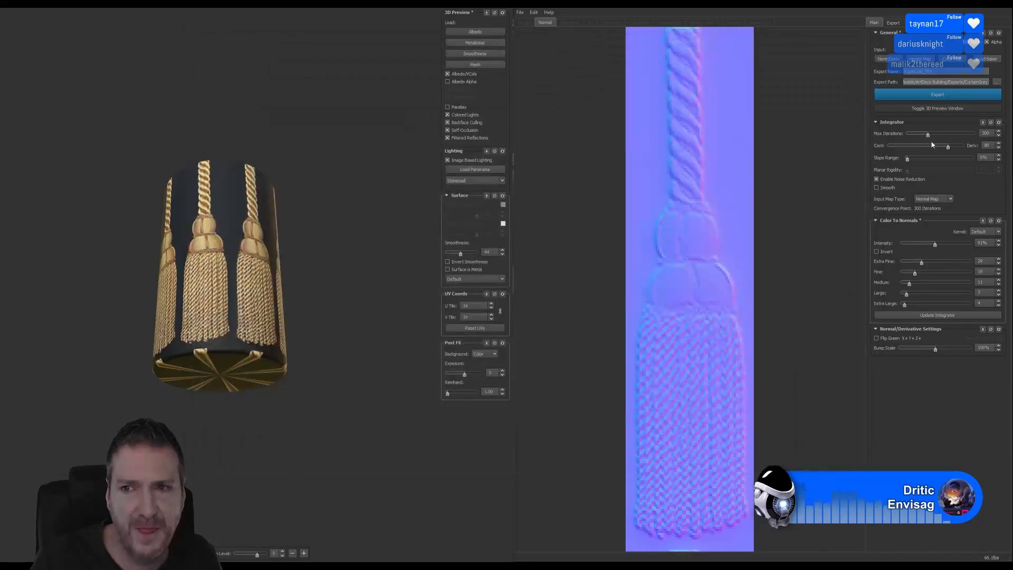
Update the integration from the rope's normals, check the AO map, and export the RopeGold maps
{"action": "left_click", "coordinate": [937, 315]}
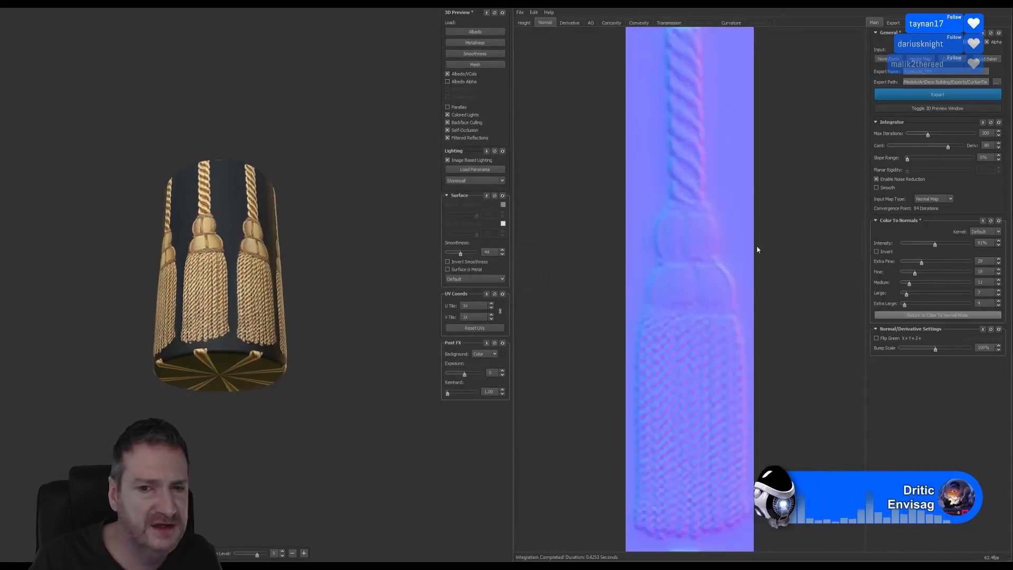
{"action": "left_click", "coordinate": [591, 25]}
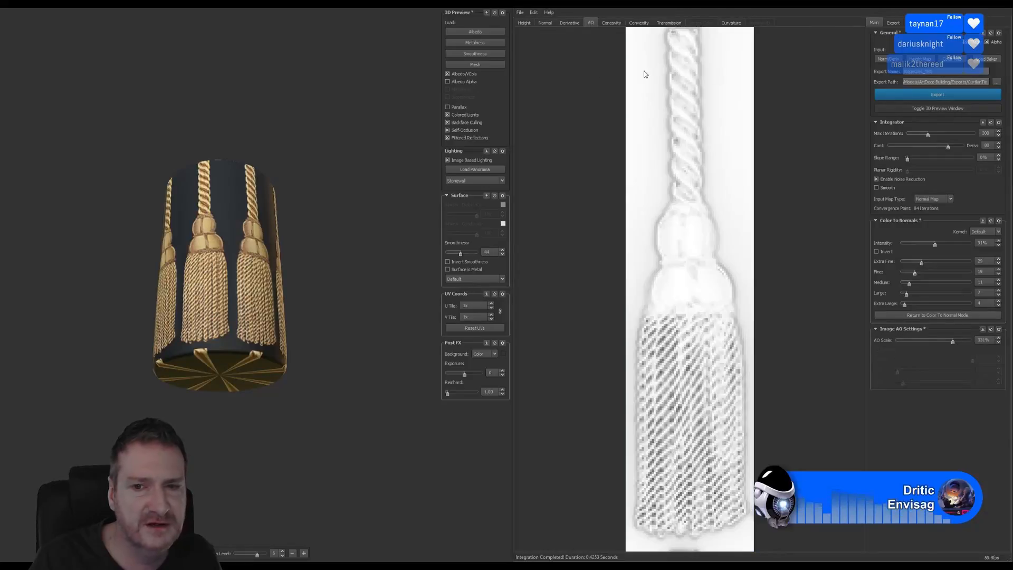
{"action": "left_click", "coordinate": [944, 94]}
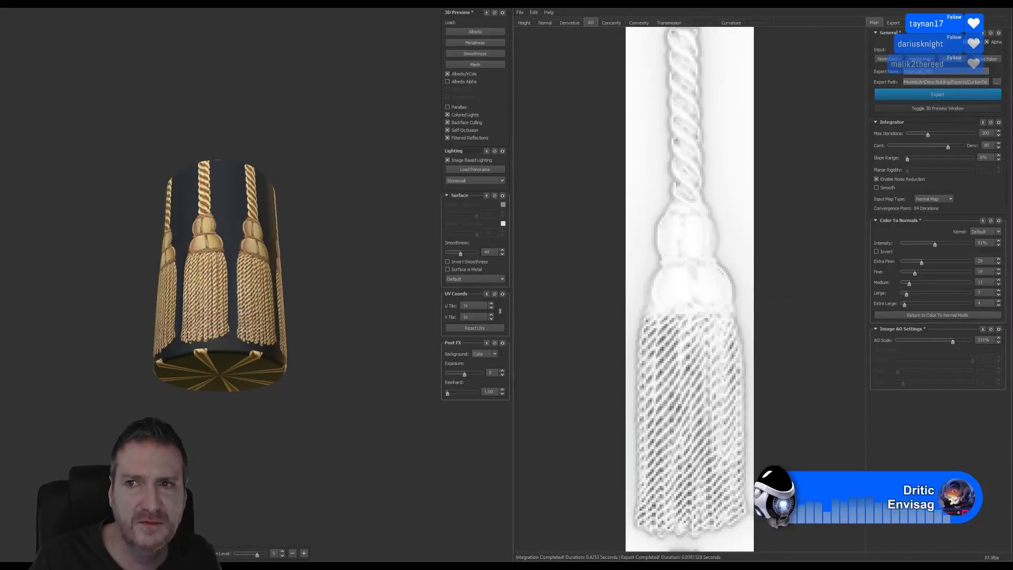
Switch to 3ds Max and examine the rope trim and tie-back on the yellow curtain up close
{"action": "key", "text": "super+d"}
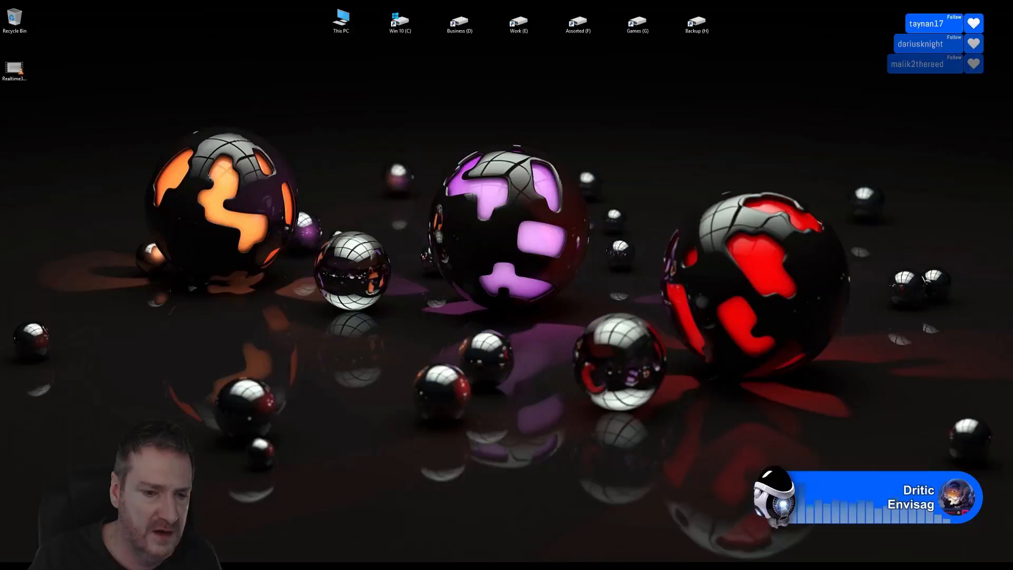
{"action": "key", "text": "alt+Tab"}
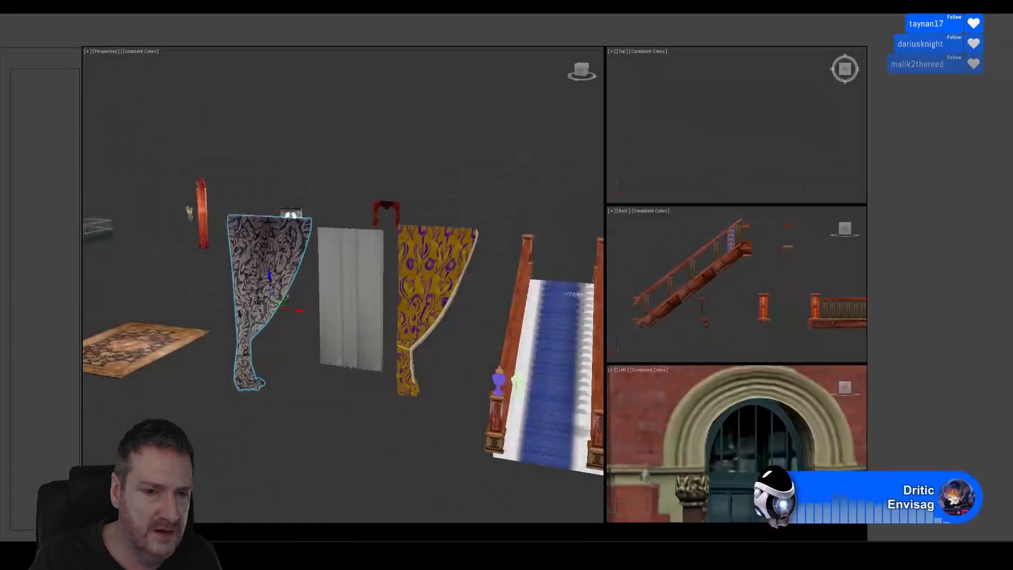
{"action": "scroll", "coordinate": [405, 353], "scroll_direction": "up", "scroll_amount": 4}
{"action": "scroll", "coordinate": [408, 353], "scroll_direction": "up", "scroll_amount": 3}
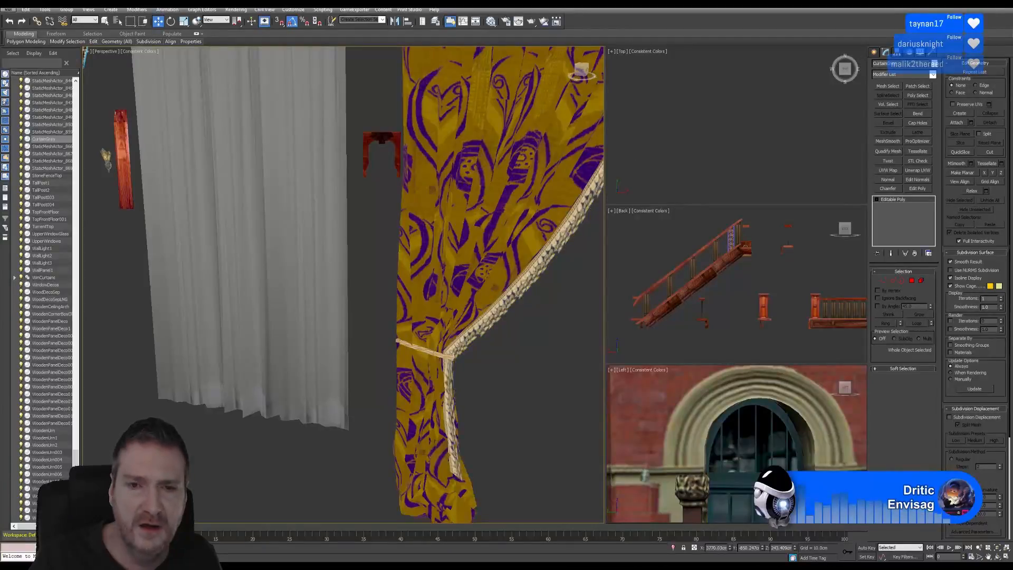
Switch to Unreal Editor and import RopeGold_TEX.png from the Deco_Model folder into the Building models folder
{"action": "key", "text": "super+d"}
{"action": "key", "text": "alt+Tab"}
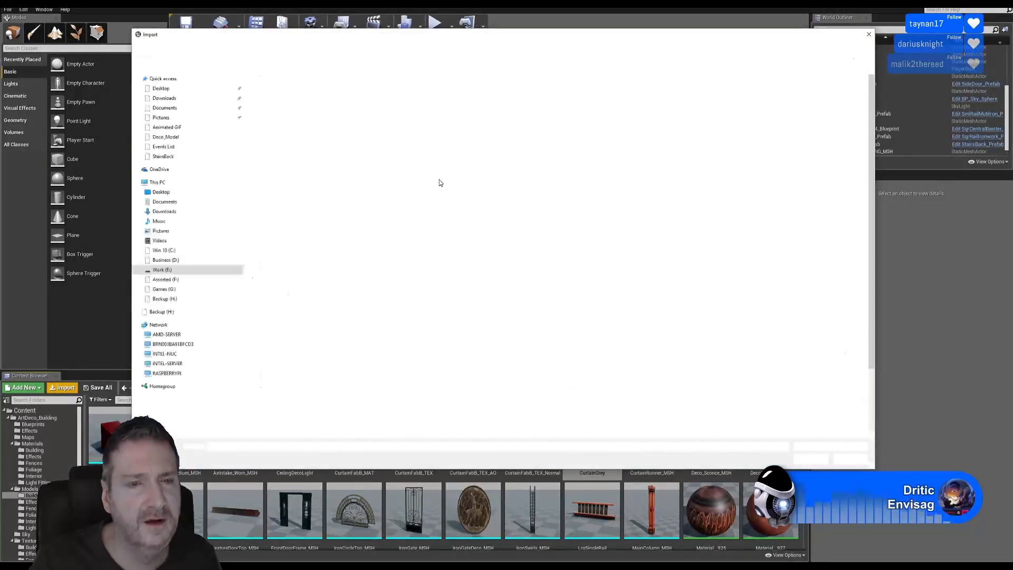
{"action": "left_click", "coordinate": [327, 48]}
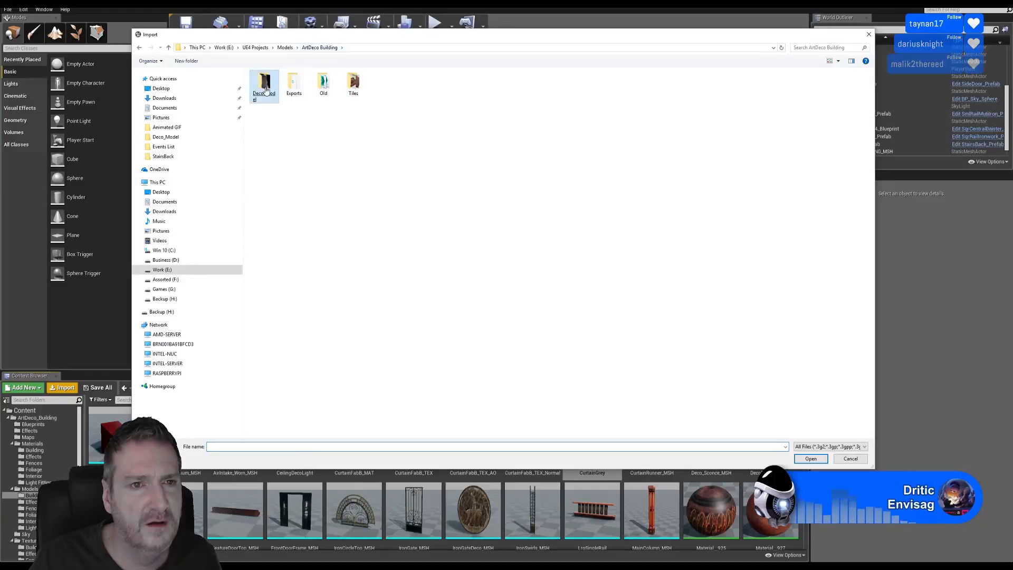
{"action": "double_click", "coordinate": [265, 91]}
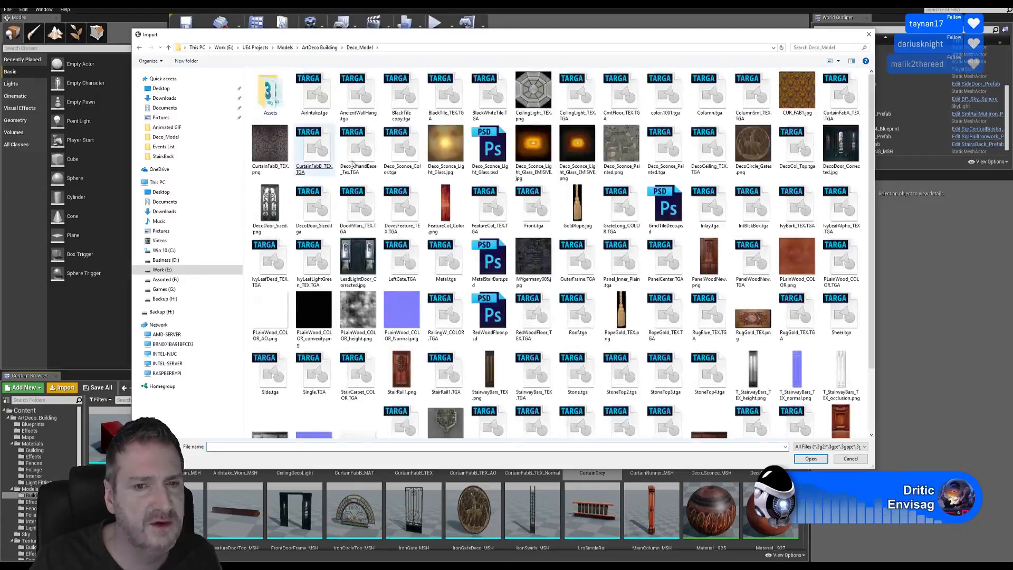
{"action": "left_click", "coordinate": [626, 316]}
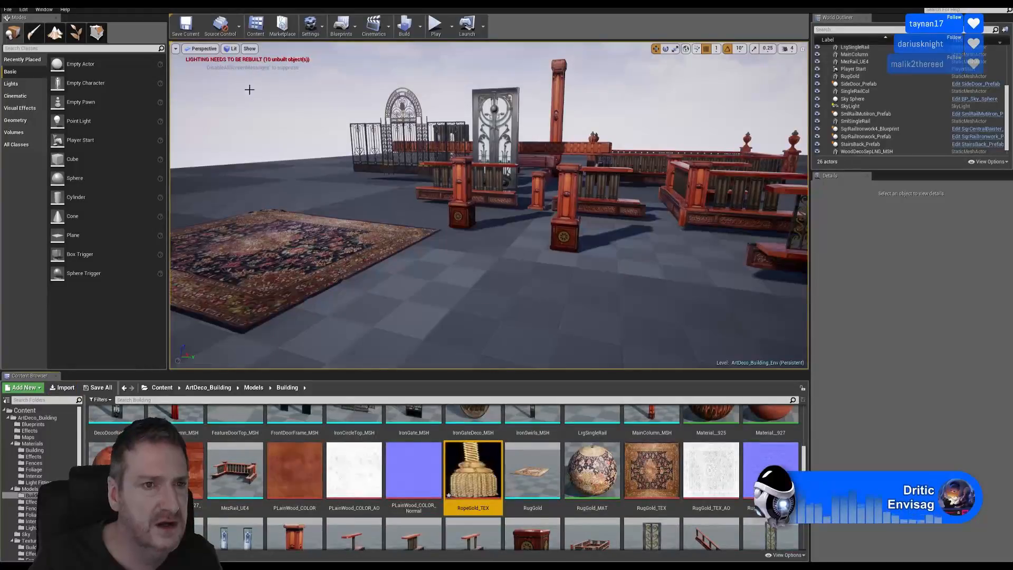
Import the CurtianTie.FBX mesh from the ArtDeco Building Exports folder's CurtianTie subfolder with the current FBX options, and dismiss the message log
{"action": "left_click", "coordinate": [66, 389]}
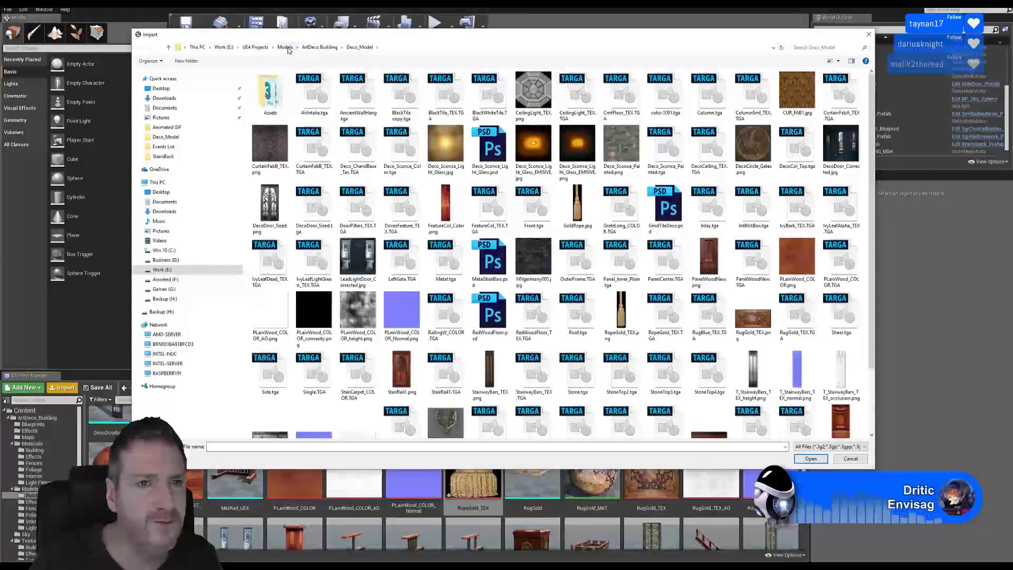
{"action": "left_click", "coordinate": [291, 48]}
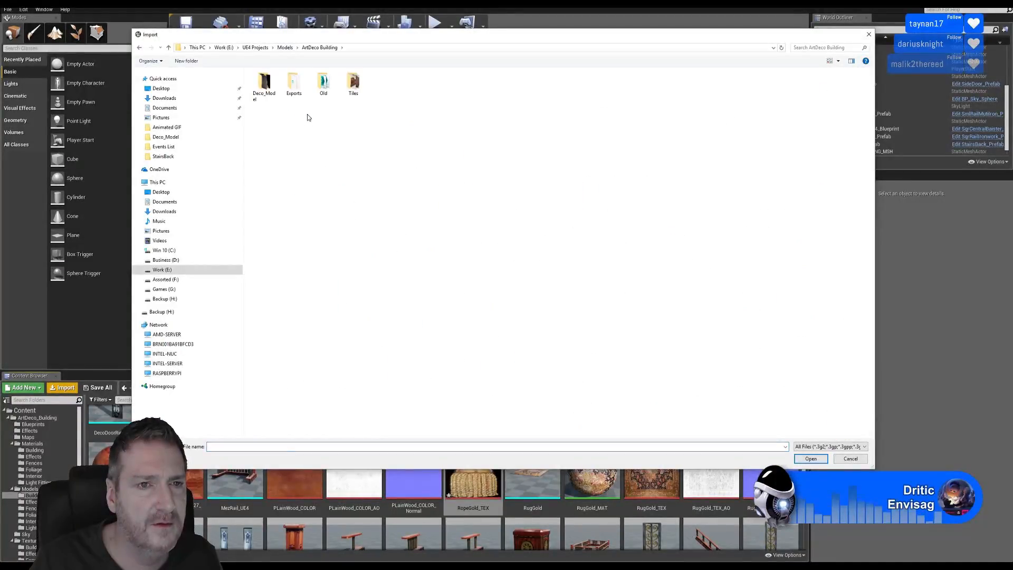
{"action": "double_click", "coordinate": [295, 84]}
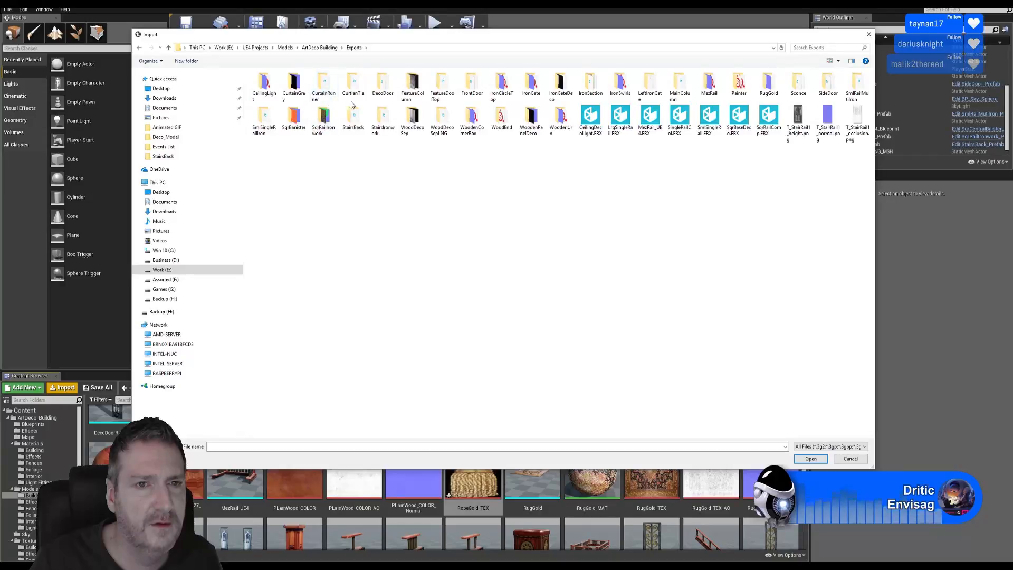
{"action": "double_click", "coordinate": [319, 129]}
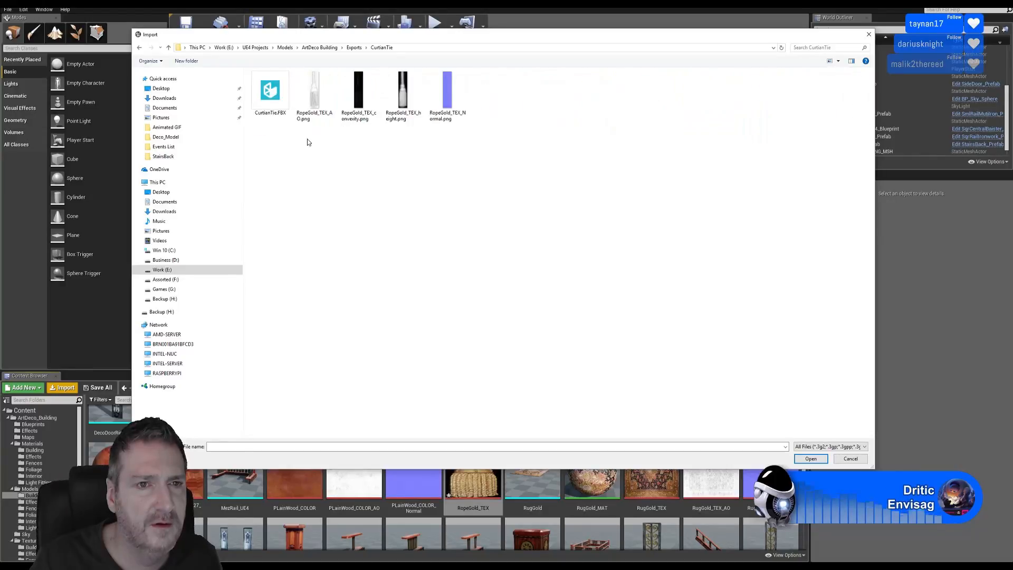
{"action": "double_click", "coordinate": [273, 87]}
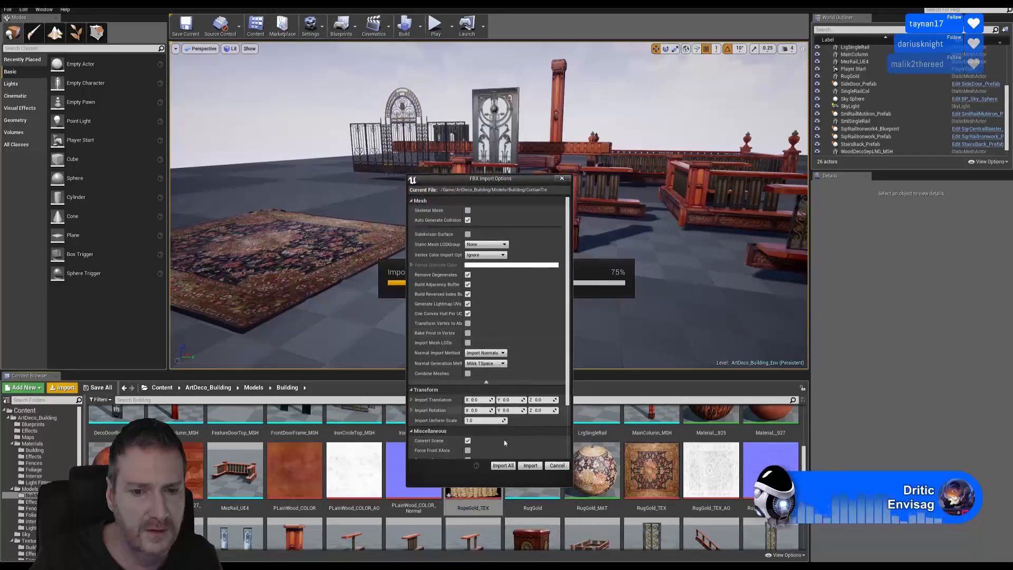
{"action": "left_click", "coordinate": [523, 467]}
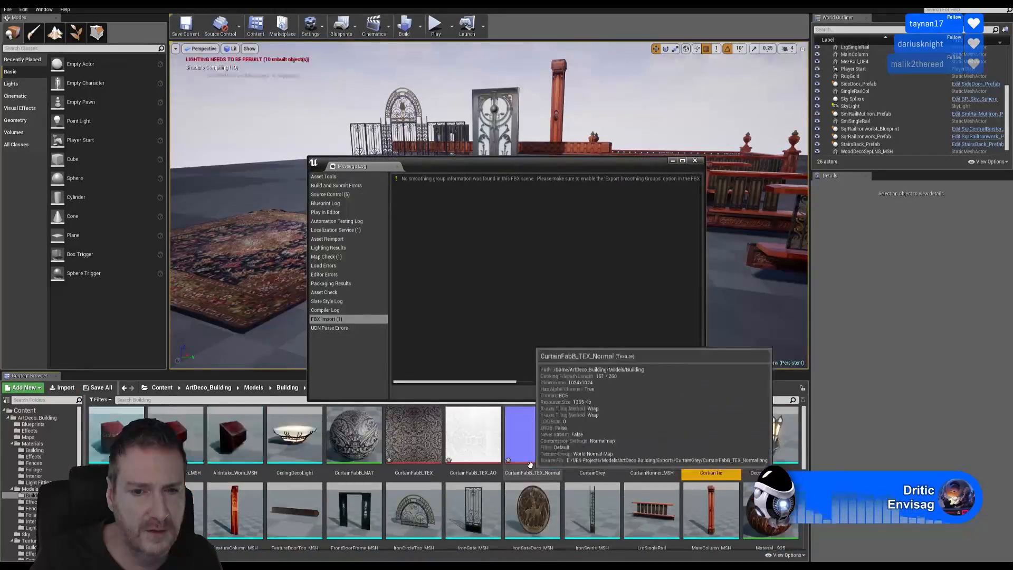
{"action": "left_click", "coordinate": [695, 161]}
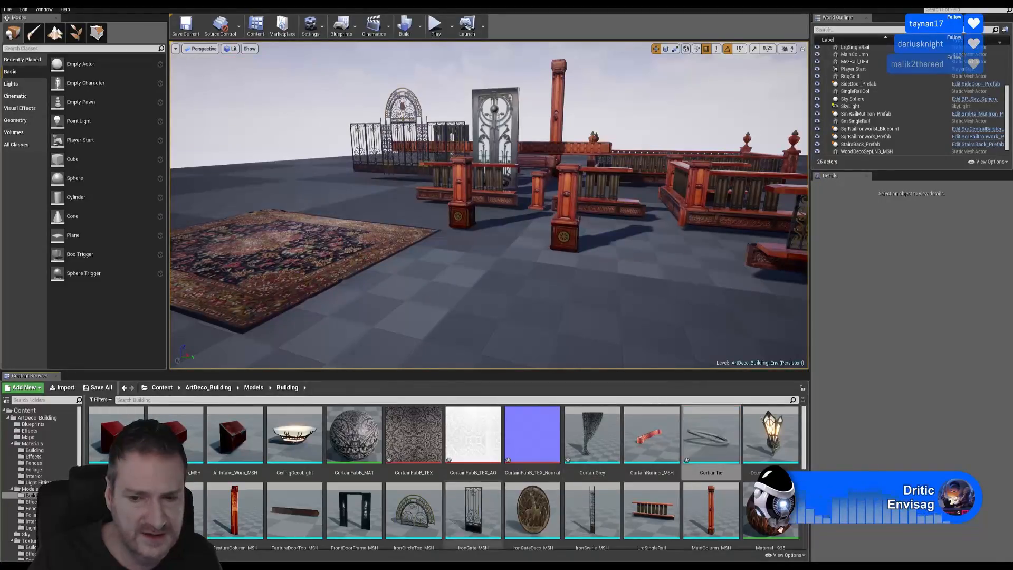
Find the RopeGold_MAT material in the Building models folder, examine its node graph, and close it
{"action": "scroll", "coordinate": [808, 460], "scroll_direction": "down", "scroll_amount": 3}
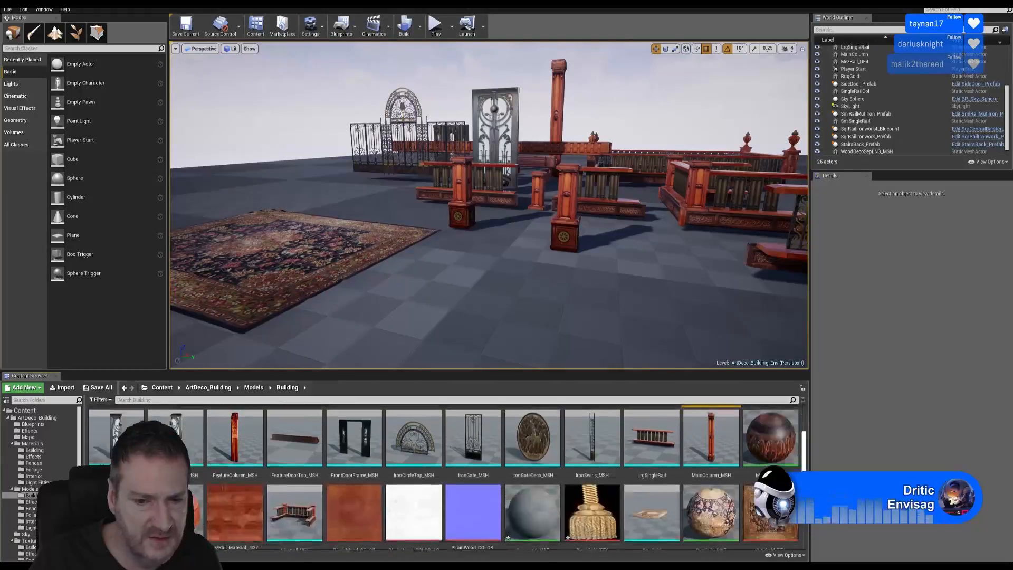
{"action": "scroll", "coordinate": [808, 461], "scroll_direction": "down", "scroll_amount": 2}
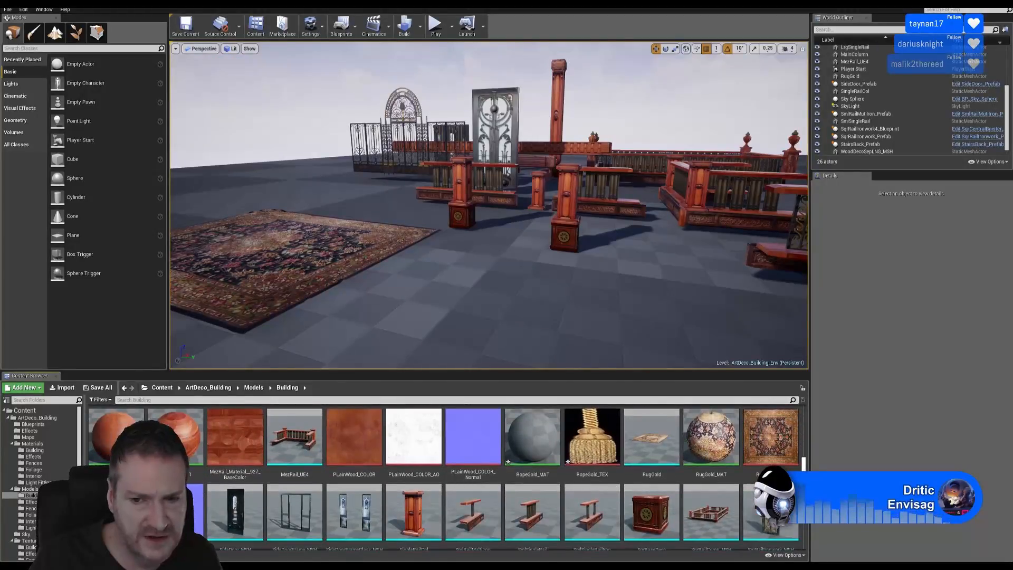
{"action": "double_click", "coordinate": [533, 442]}
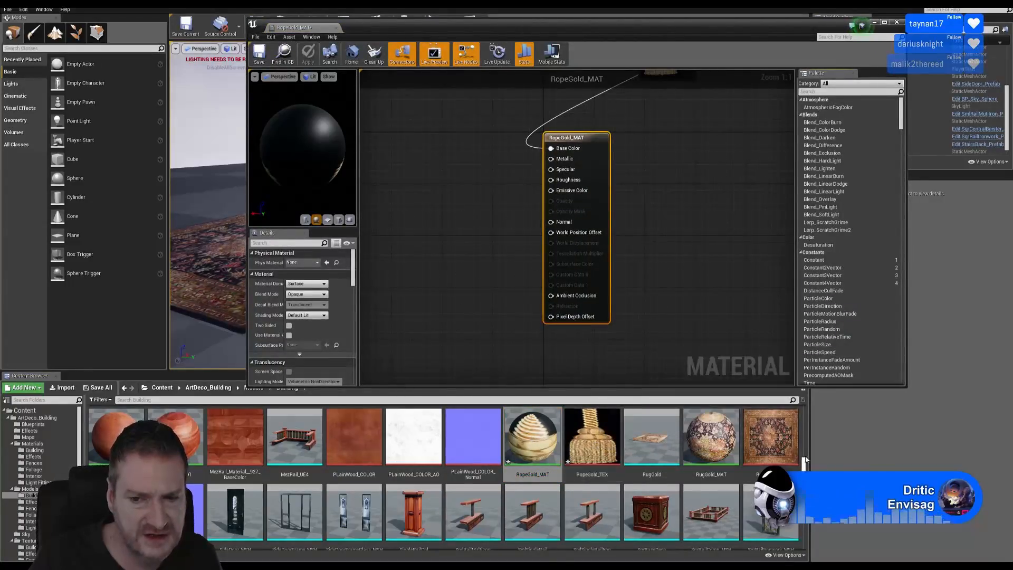
{"action": "mouse_move", "coordinate": [803, 465]}
{"action": "left_mouse_down"}
{"action": "mouse_move", "coordinate": [804, 434]}
{"action": "mouse_move", "coordinate": [803, 453]}
{"action": "left_mouse_up"}
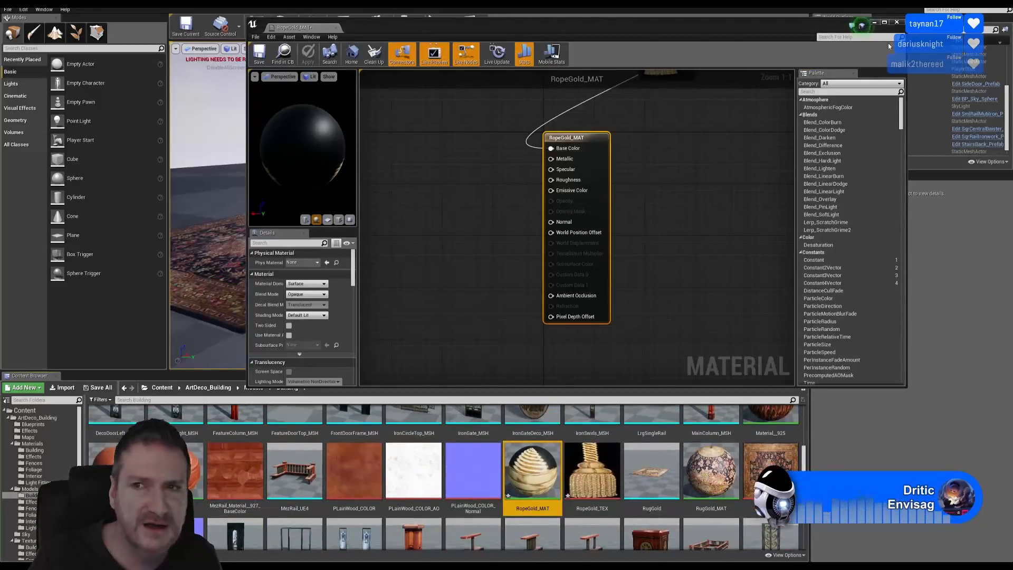
{"action": "left_click", "coordinate": [896, 22]}
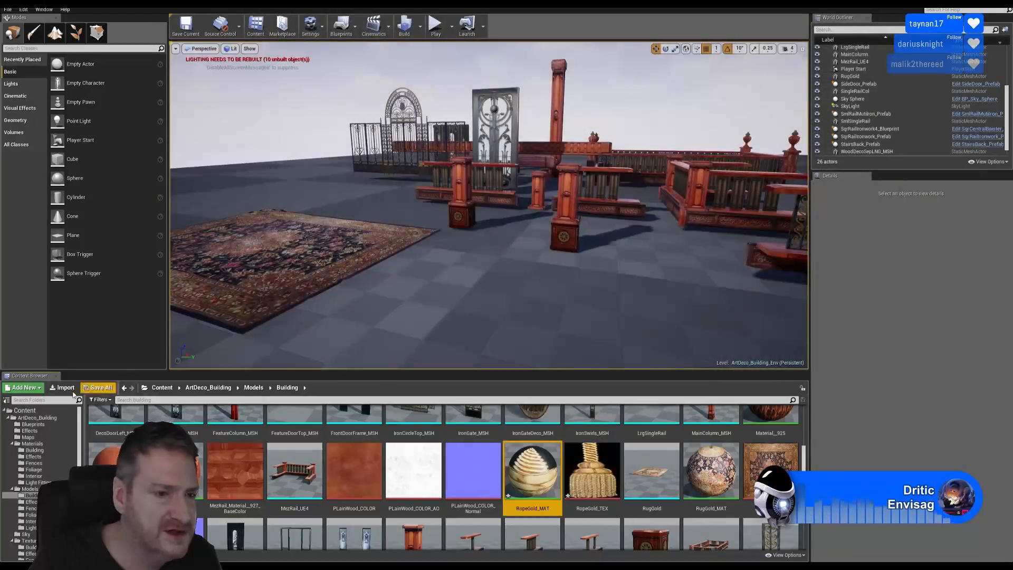
Import RopeGold_TEX.png from the Deco_Model folder again over the existing RopeGold_TEX texture
{"action": "left_click", "coordinate": [70, 391]}
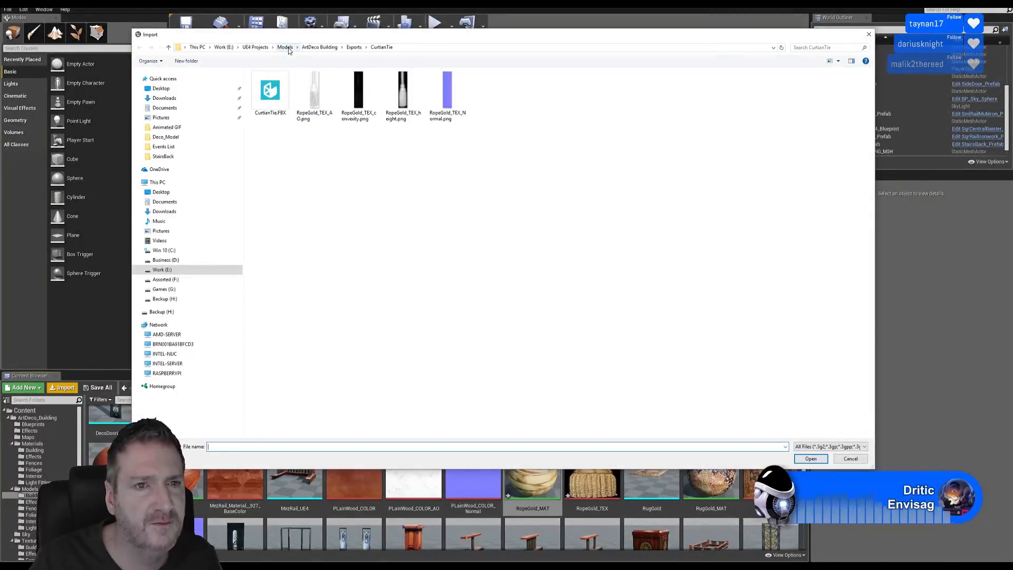
{"action": "left_click", "coordinate": [288, 47]}
{"action": "double_click", "coordinate": [262, 84]}
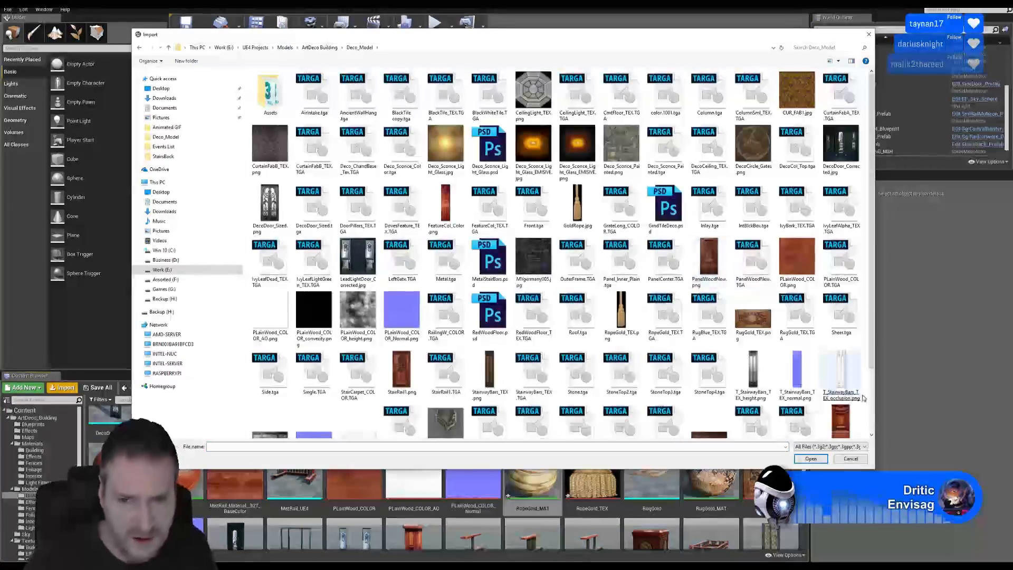
{"action": "double_click", "coordinate": [620, 338]}
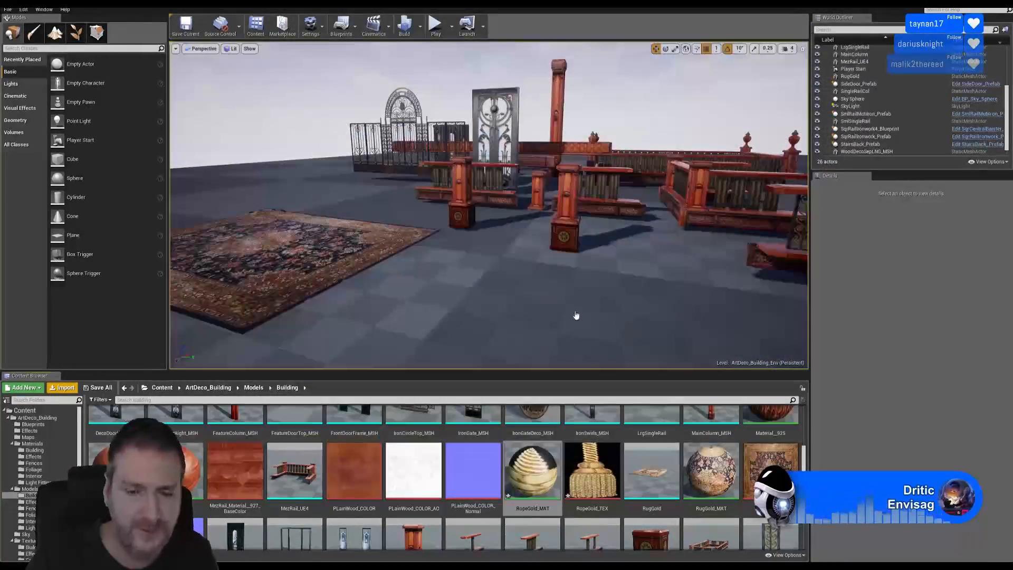
{"action": "left_click", "coordinate": [499, 312]}
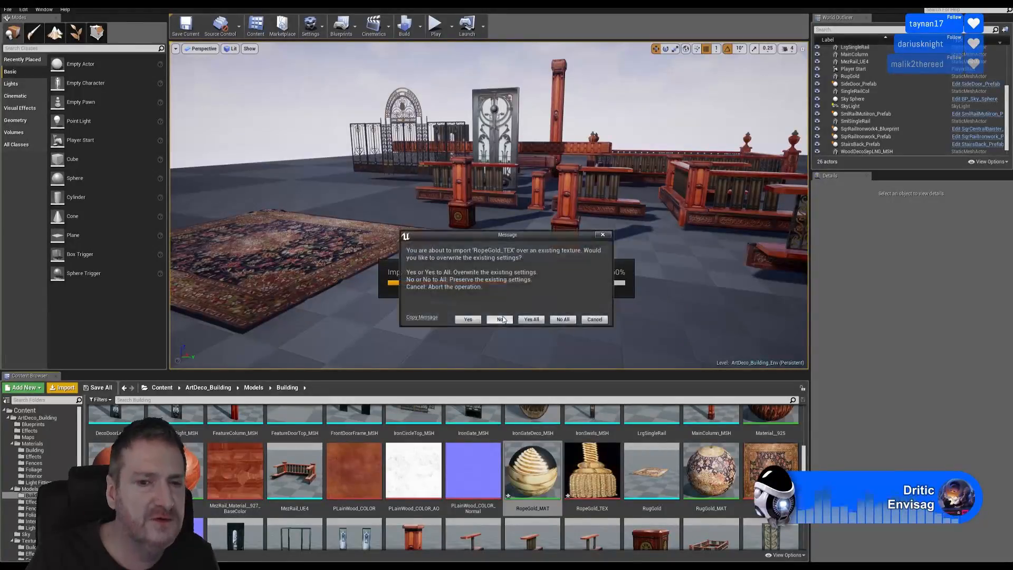
{"action": "left_click", "coordinate": [468, 319]}
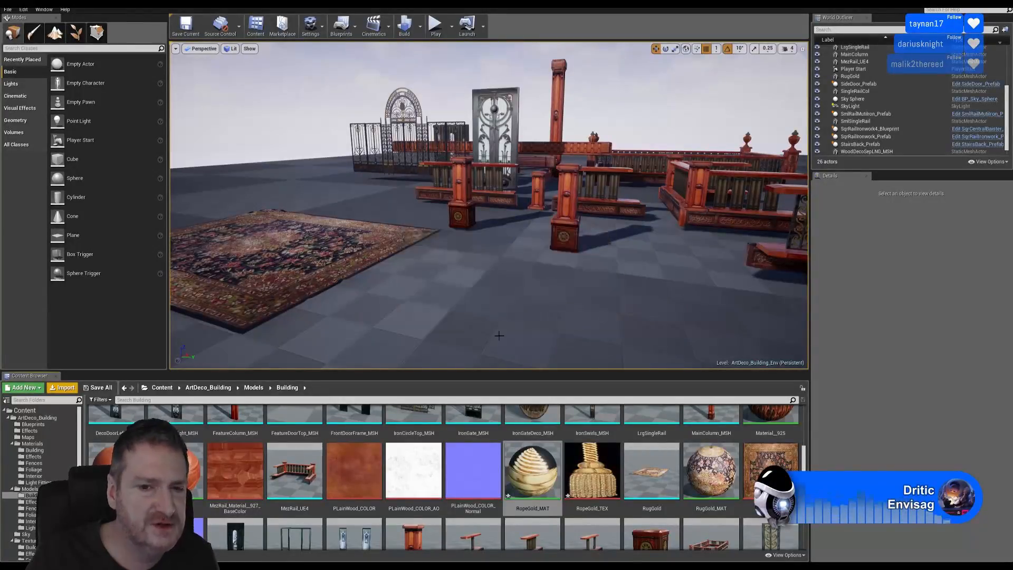
In RopeGold_MAT, move the texture sample to the input side of the material node, stack two copies below it, then save and close the material
{"action": "left_click", "coordinate": [530, 475]}
{"action": "double_click", "coordinate": [530, 475]}
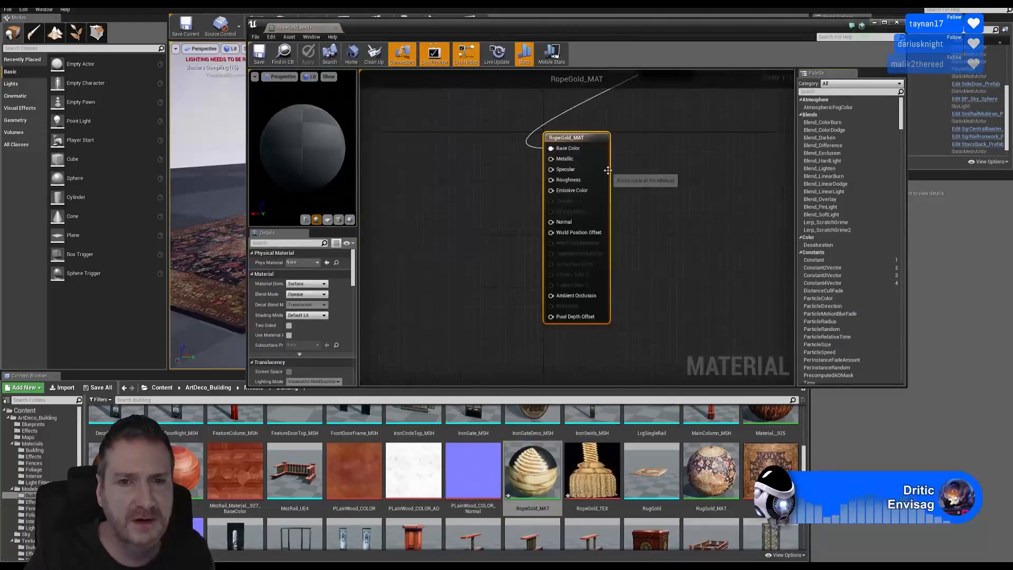
{"action": "left_click_drag", "start_coordinate": [681, 109], "coordinate": [454, 176]}
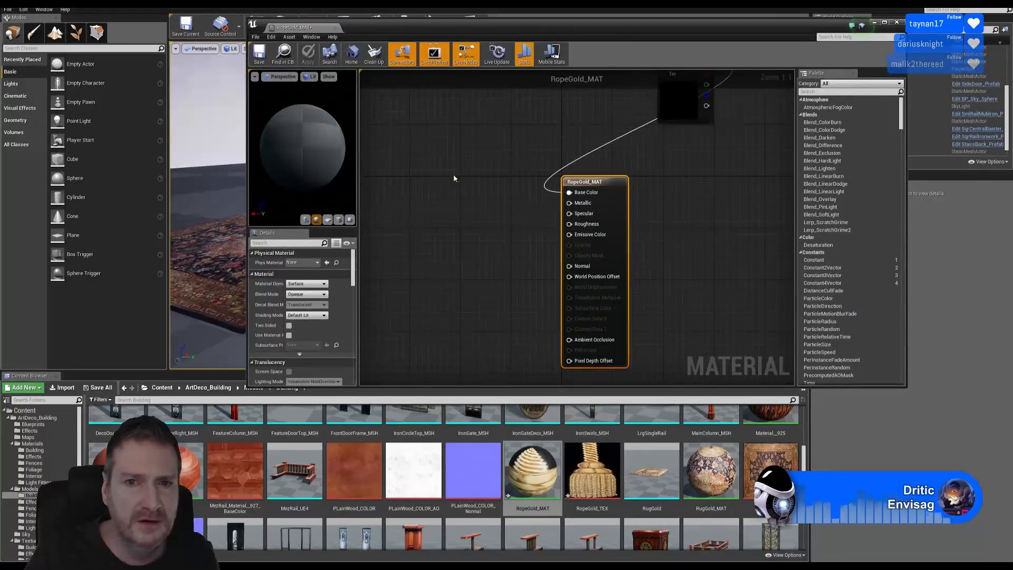
{"action": "left_click", "coordinate": [454, 229]}
{"action": "key", "text": "ctrl+v"}
{"action": "left_click_drag", "start_coordinate": [477, 235], "coordinate": [452, 223]}
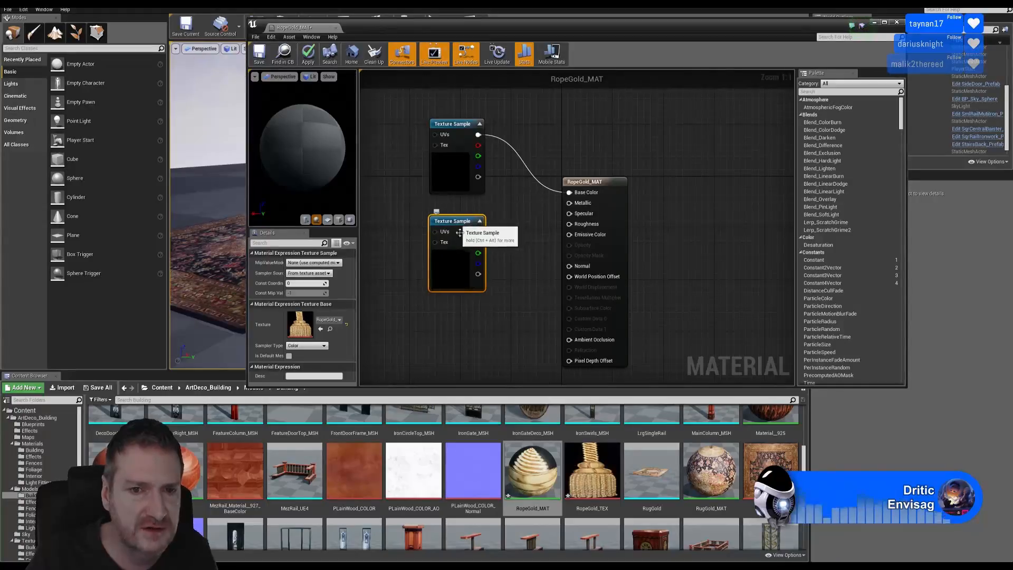
{"action": "key", "text": "ctrl+v"}
{"action": "left_click_drag", "start_coordinate": [504, 289], "coordinate": [441, 335]}
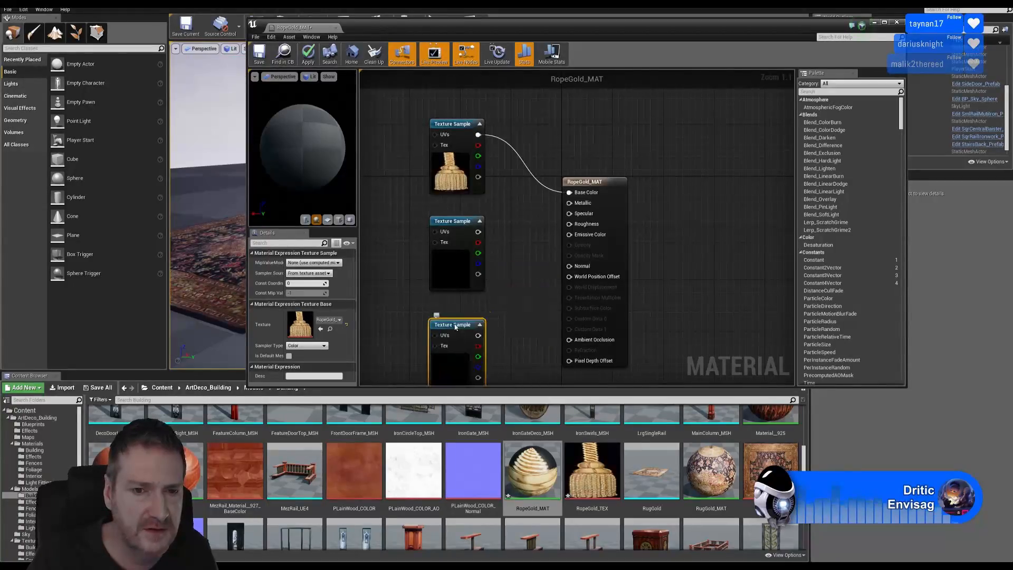
{"action": "left_click", "coordinate": [509, 232]}
{"action": "right_click_drag", "start_coordinate": [509, 299], "coordinate": [520, 264]}
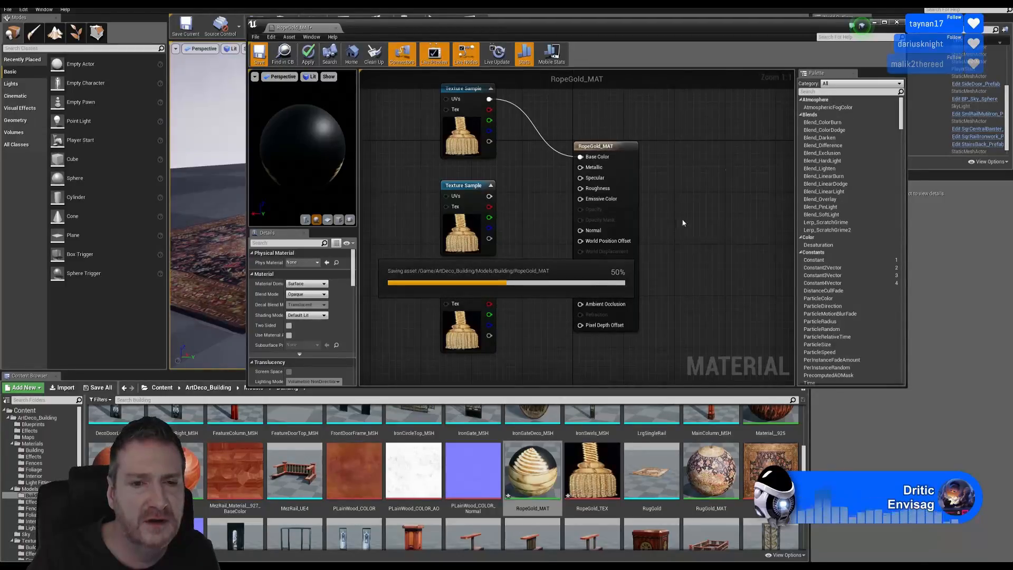
{"action": "left_click", "coordinate": [897, 22]}
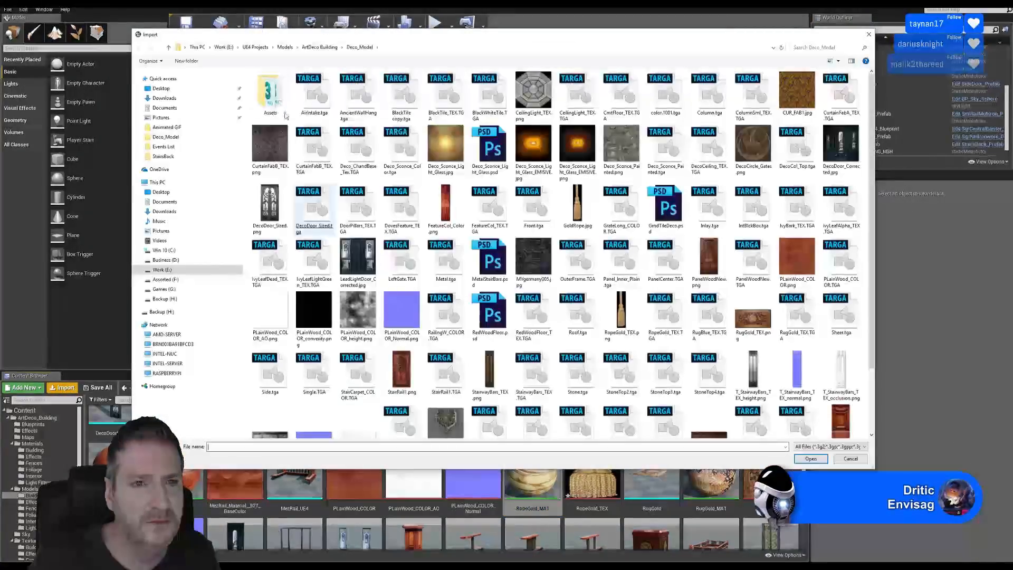
Import RopeGold_TEX_AO.png and RopeGold_TEX_Normal.png together from the CurtianTie folder in Exports
{"action": "left_click", "coordinate": [285, 47]}
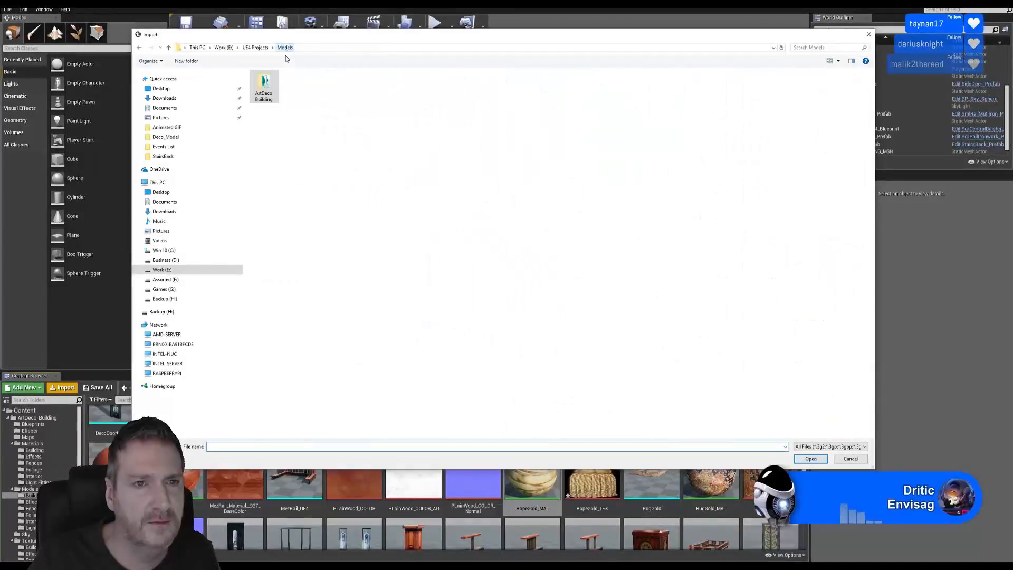
{"action": "double_click", "coordinate": [266, 84]}
{"action": "double_click", "coordinate": [293, 83]}
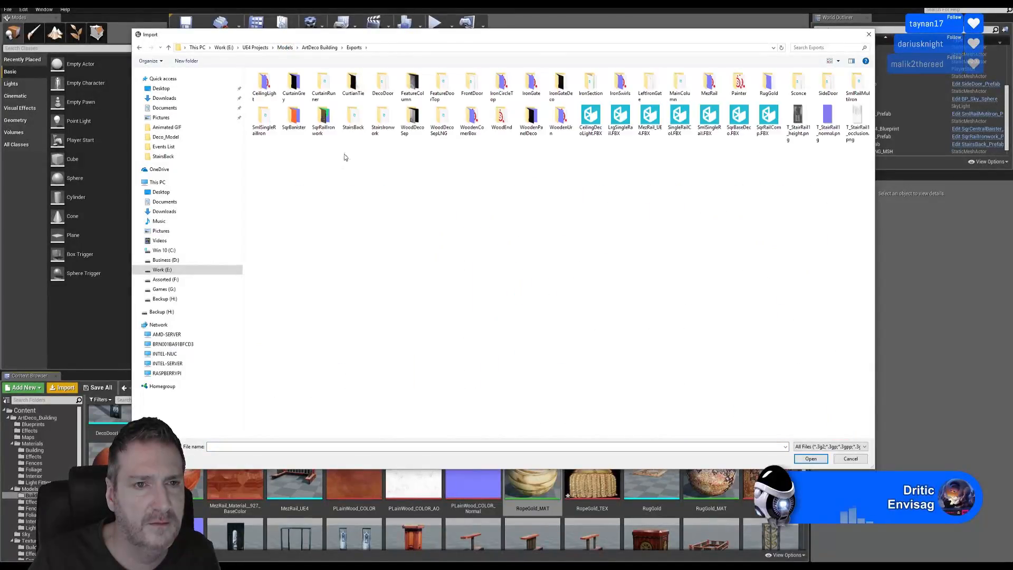
{"action": "left_click", "coordinate": [361, 85]}
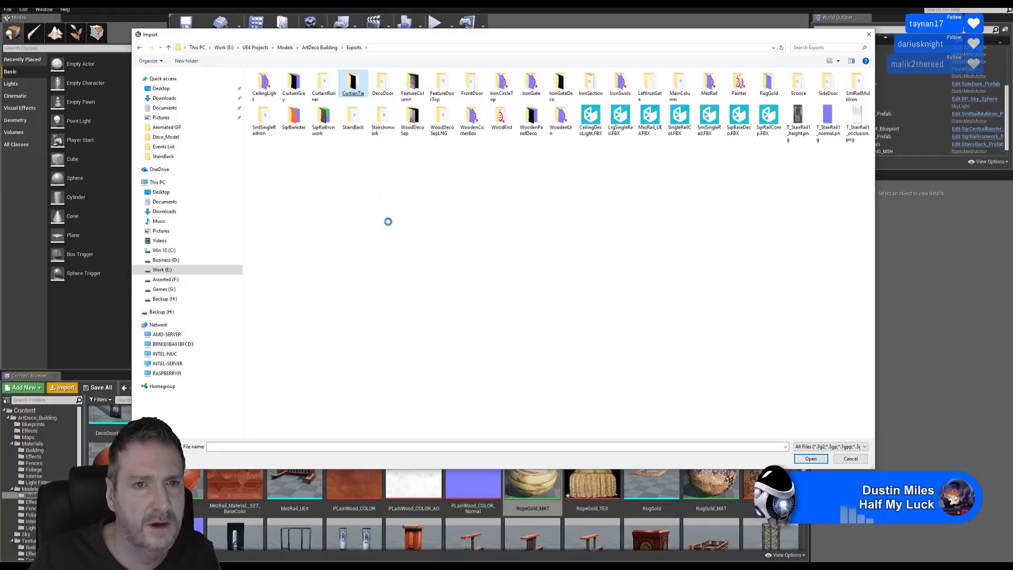
{"action": "left_click", "coordinate": [443, 104]}
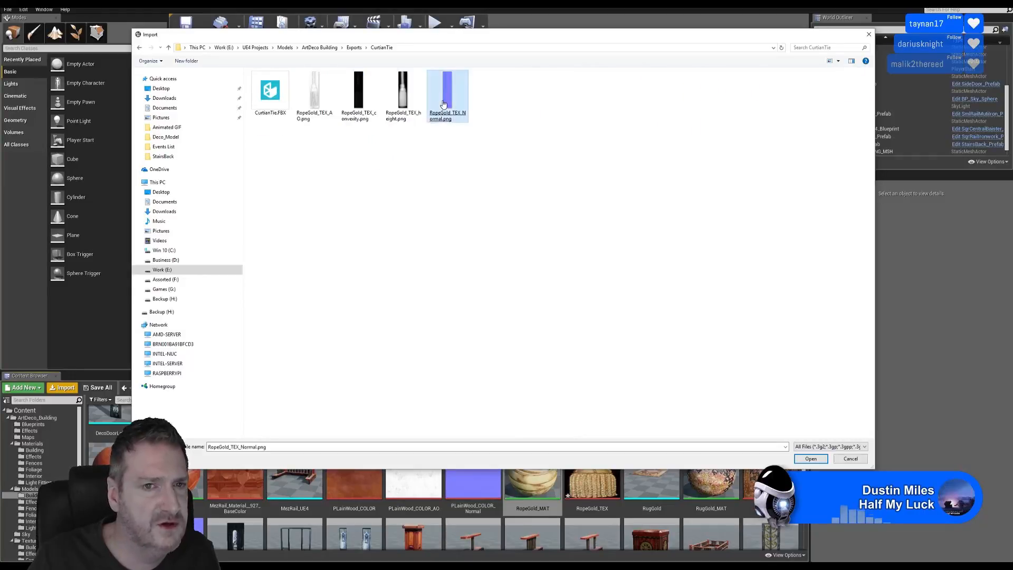
{"action": "left_click", "coordinate": [314, 95], "text": "ctrl"}
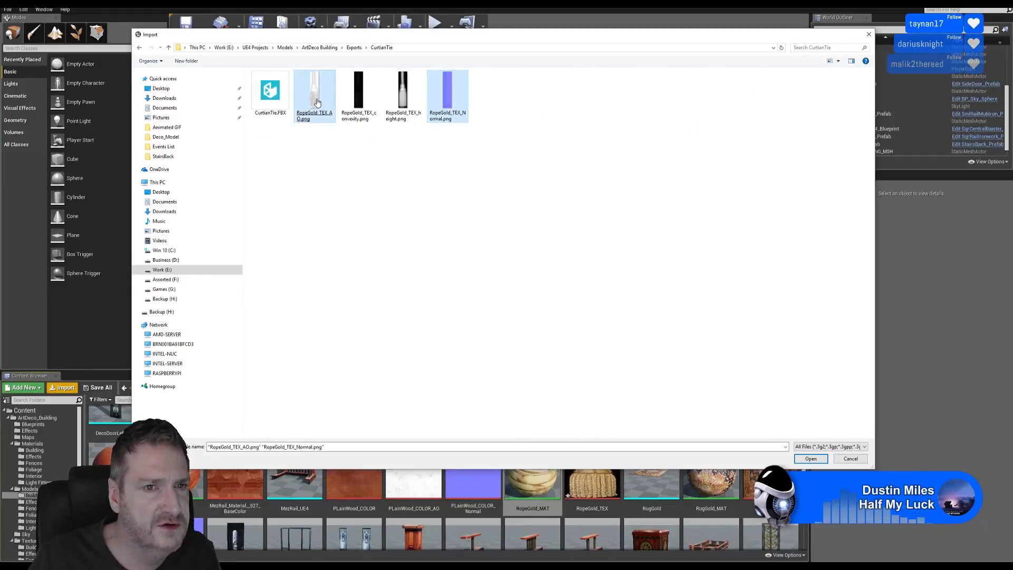
{"action": "left_click", "coordinate": [802, 458]}
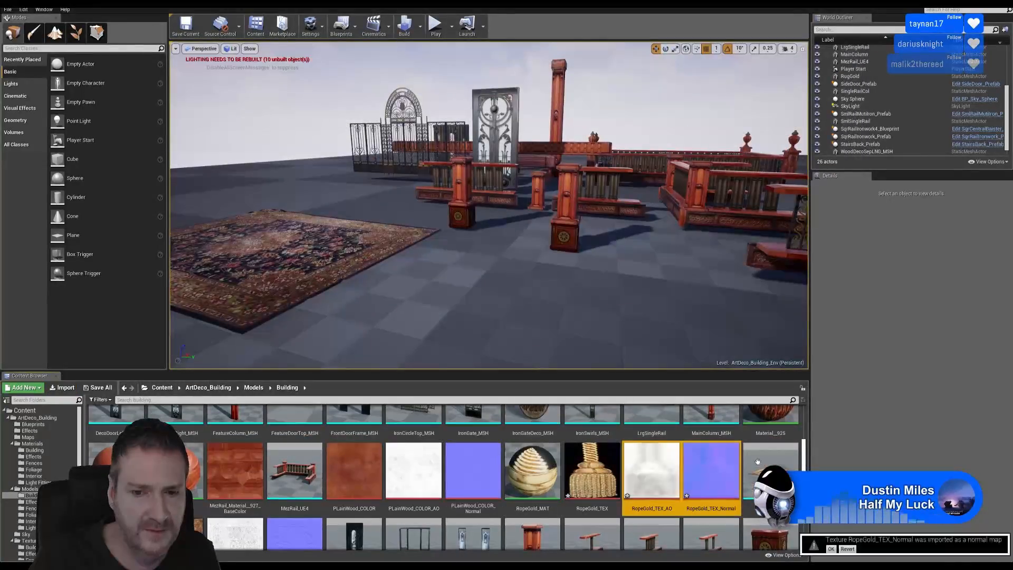
Reopen RopeGold_MAT and assign RopeGold_TEX_Normal to the middle texture sample and RopeGold_TEX_AO to the lowest one
{"action": "double_click", "coordinate": [546, 478]}
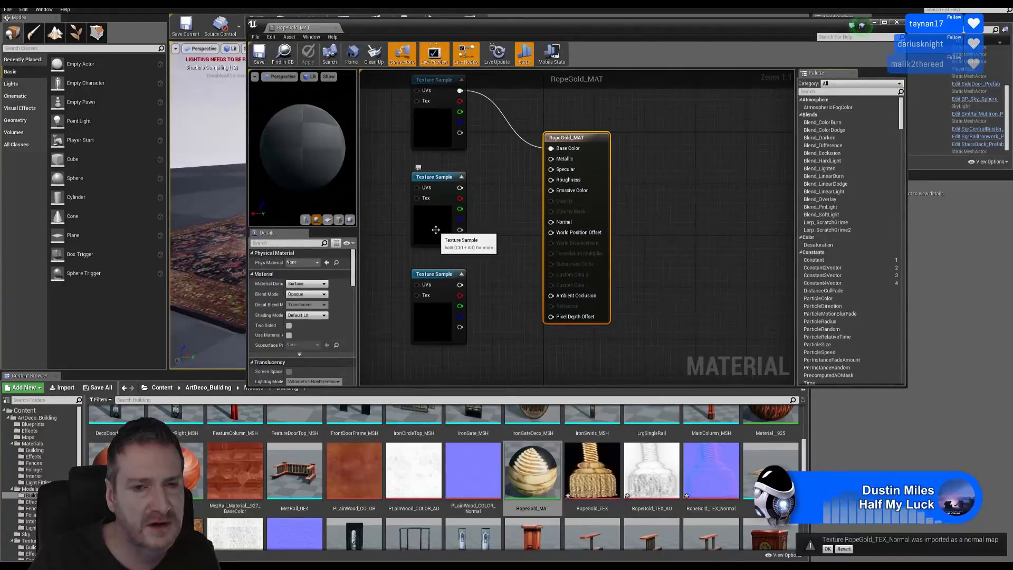
{"action": "left_click", "coordinate": [437, 232]}
{"action": "left_click", "coordinate": [702, 464]}
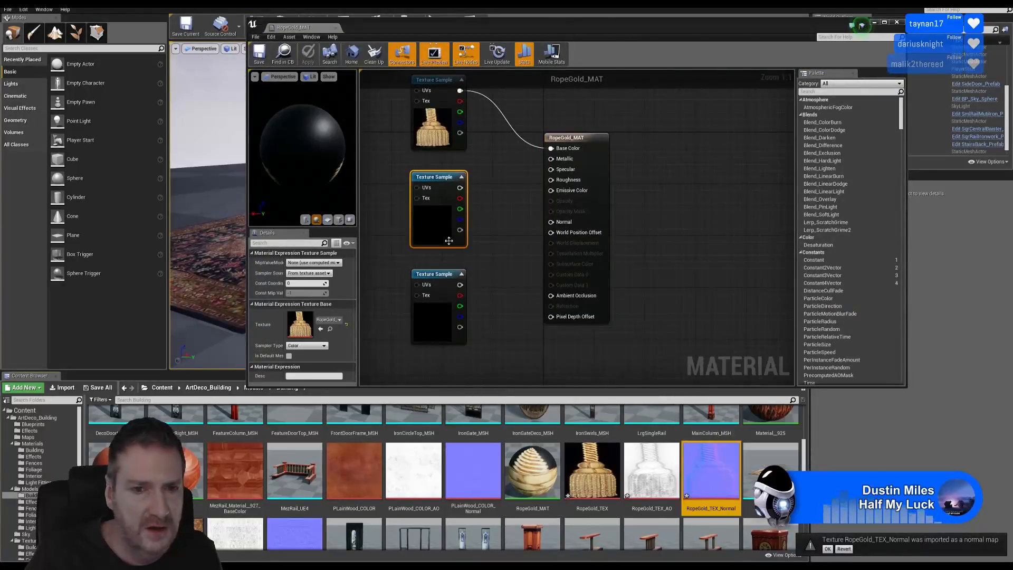
{"action": "right_click", "coordinate": [446, 228]}
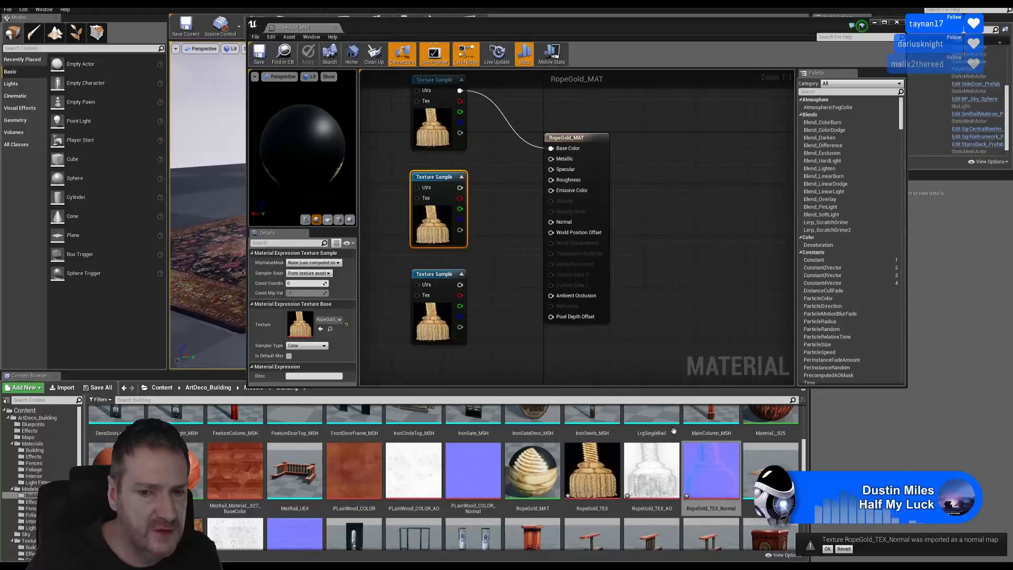
{"action": "left_click", "coordinate": [655, 463]}
{"action": "left_click", "coordinate": [438, 318]}
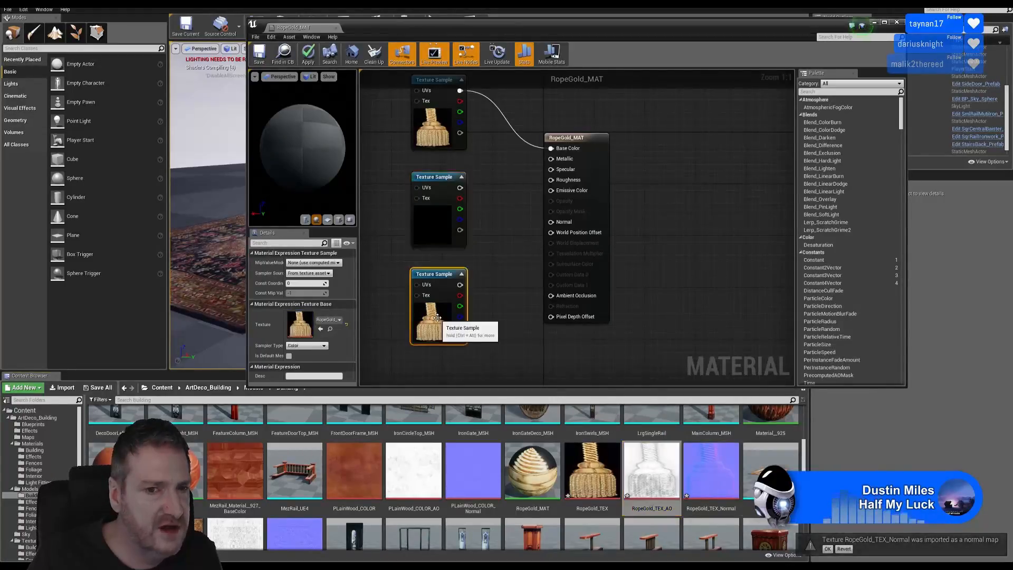
{"action": "right_click", "coordinate": [437, 318]}
{"action": "left_click", "coordinate": [454, 322]}
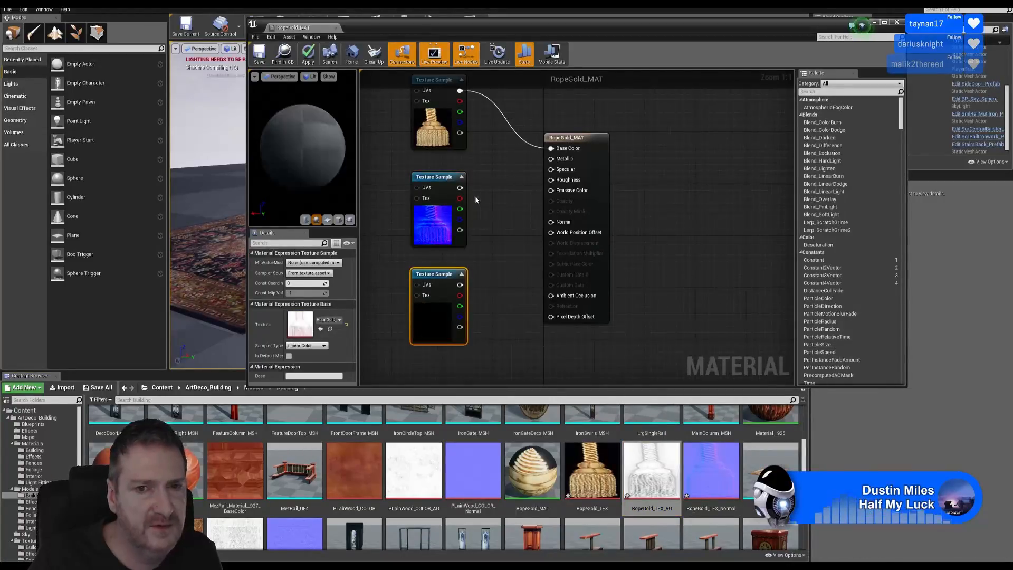
Connect the RopeGold_TEX_Normal sample to Normal and the RopeGold_TEX_AO sample to Ambient Occlusion in RopeGold_MAT, then close the material
{"action": "left_click_drag", "start_coordinate": [550, 231], "coordinate": [551, 226]}
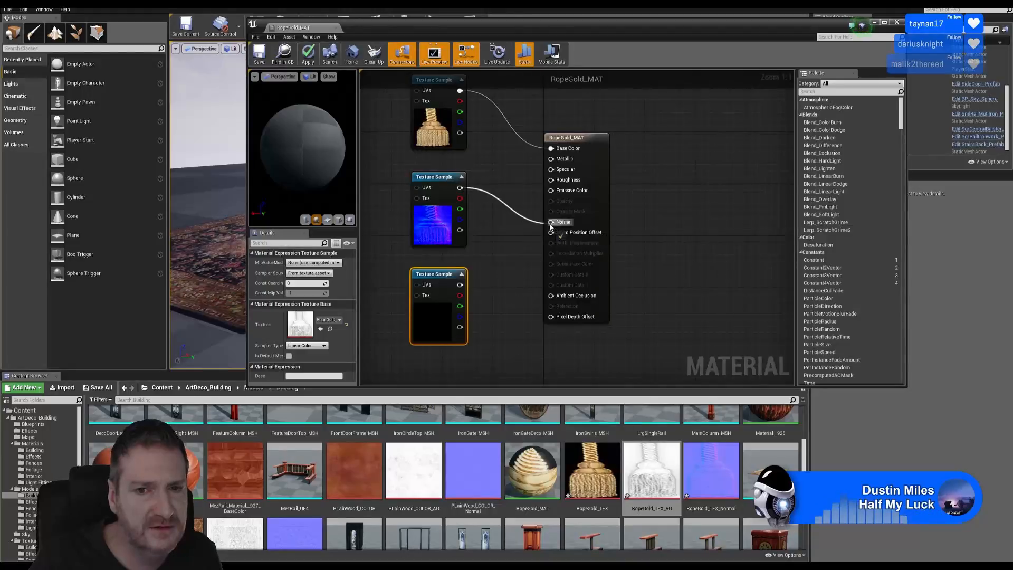
{"action": "left_click_drag", "start_coordinate": [460, 285], "coordinate": [550, 295]}
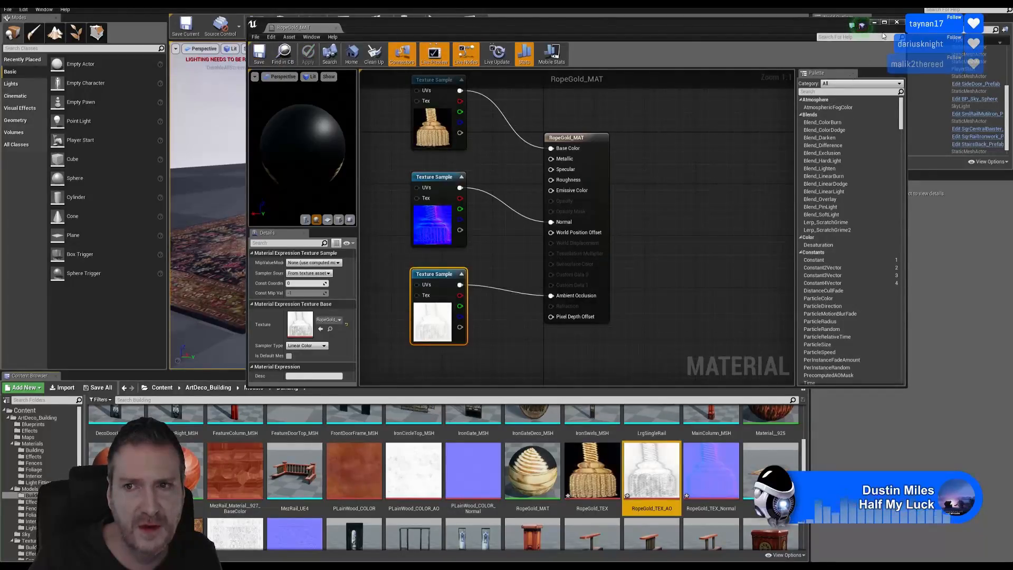
{"action": "left_click", "coordinate": [896, 22]}
Find the CurtianTie mesh in the Building folder, inspect it from several angles in its mesh editor, then close the editor
{"action": "scroll", "coordinate": [616, 502], "scroll_direction": "up", "scroll_amount": 1}
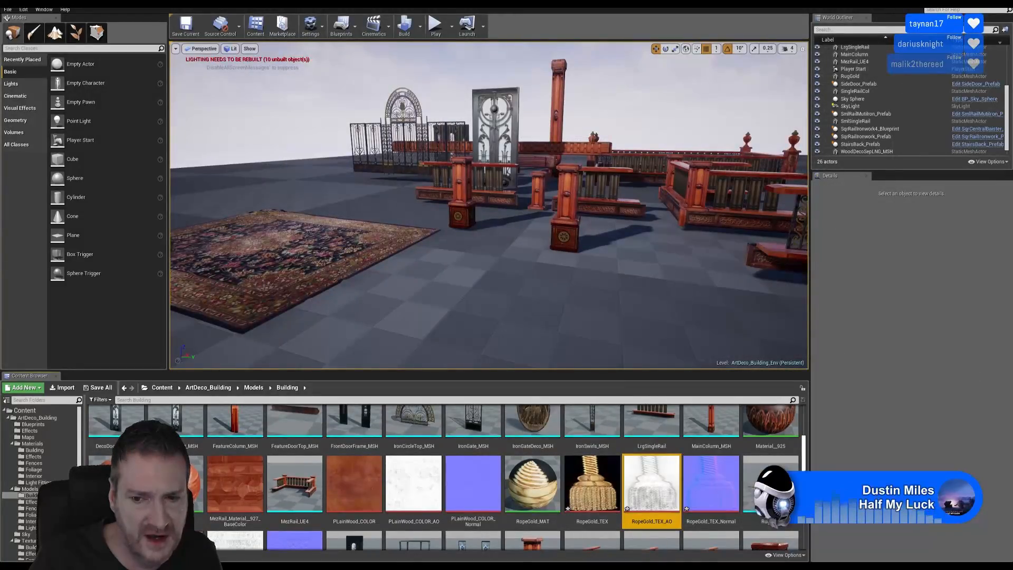
{"action": "scroll", "coordinate": [443, 477], "scroll_direction": "down", "scroll_amount": 3}
{"action": "scroll", "coordinate": [443, 477], "scroll_direction": "down", "scroll_amount": 5}
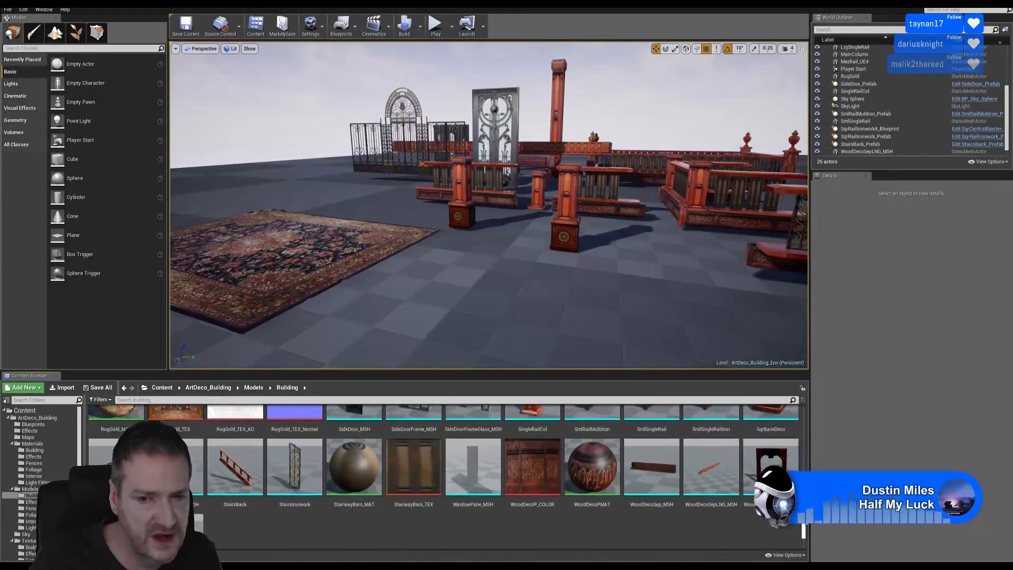
{"action": "scroll", "coordinate": [443, 478], "scroll_direction": "up", "scroll_amount": 12}
{"action": "scroll", "coordinate": [786, 454], "scroll_direction": "up", "scroll_amount": 3}
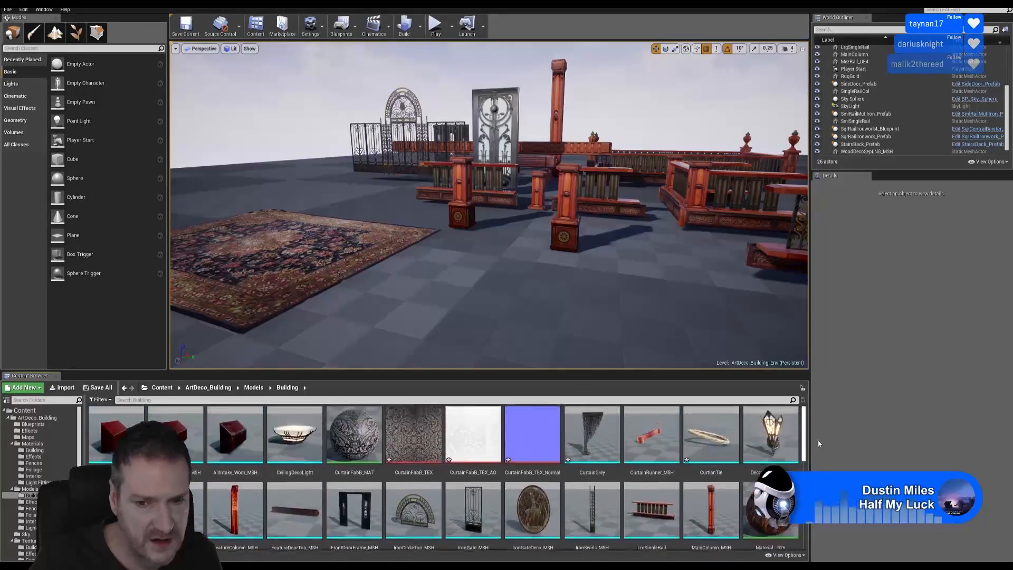
{"action": "double_click", "coordinate": [714, 441]}
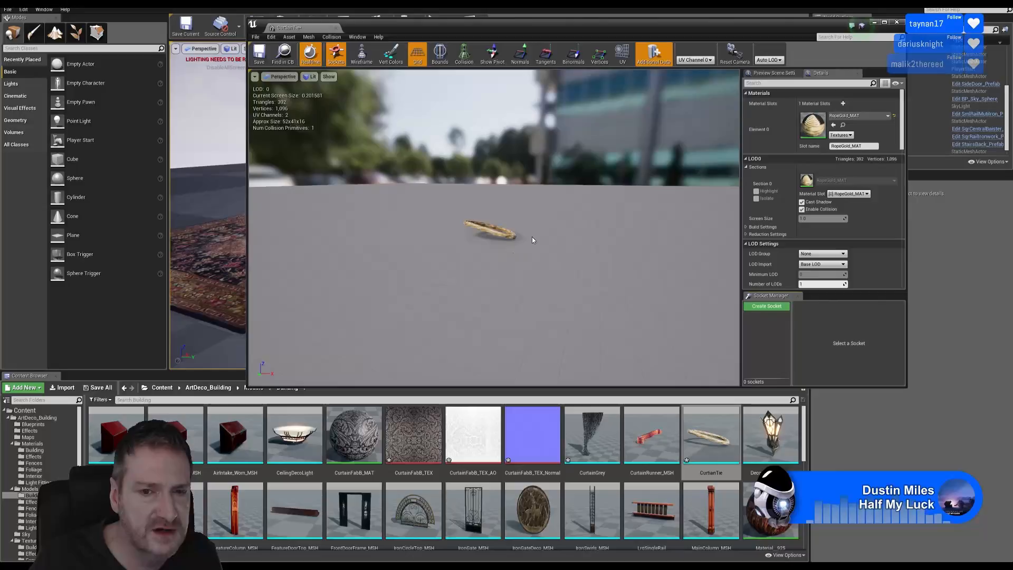
{"action": "left_click_drag", "start_coordinate": [531, 237], "coordinate": [665, 266]}
{"action": "scroll", "coordinate": [531, 237], "scroll_direction": "up", "scroll_amount": 7}
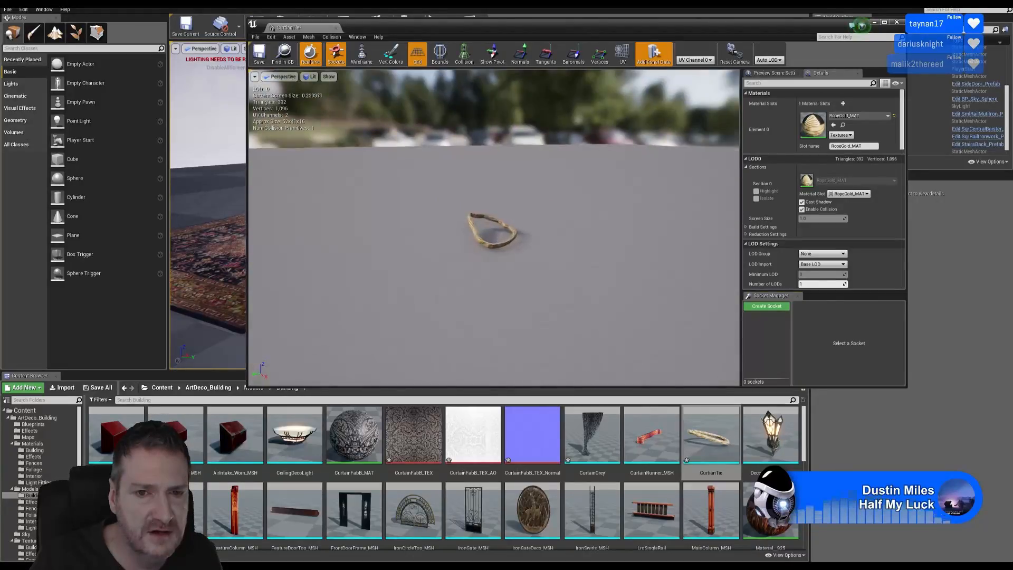
{"action": "scroll", "coordinate": [532, 237], "scroll_direction": "down", "scroll_amount": 1}
{"action": "left_click_drag", "start_coordinate": [532, 237], "coordinate": [554, 240]}
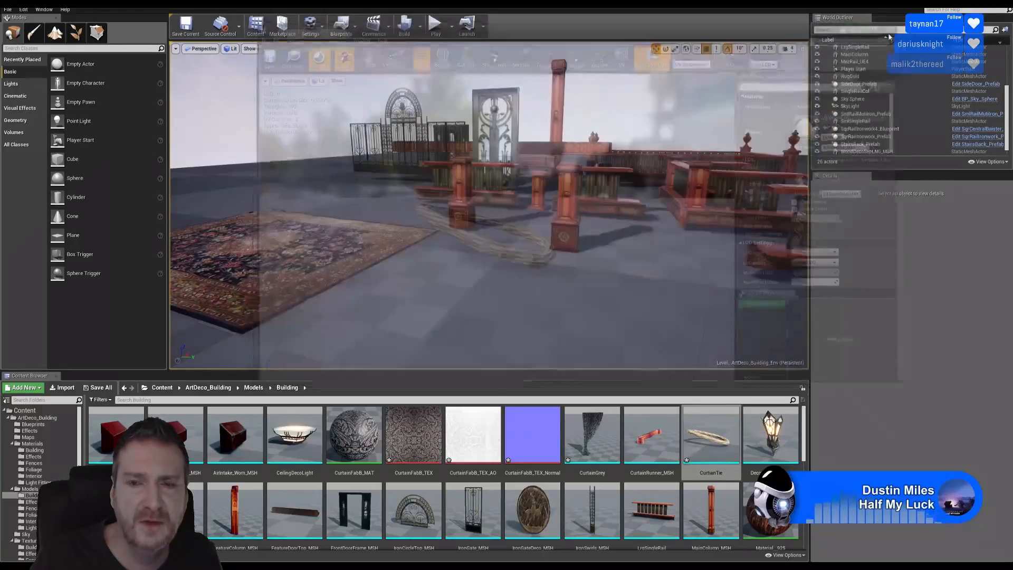
{"action": "left_click", "coordinate": [897, 22]}
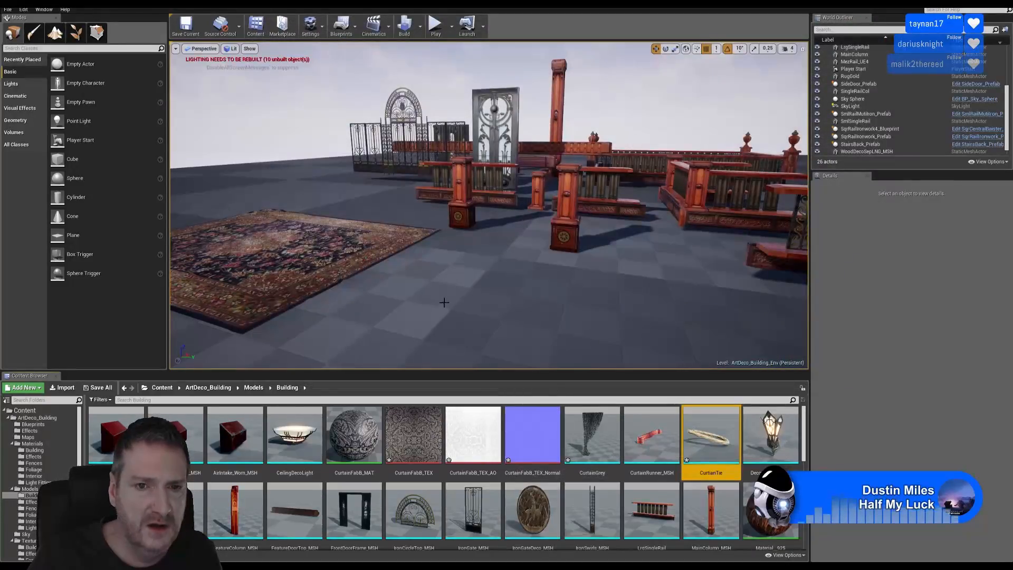
Place the CurtainGrey mesh on the open floor near the rug and frame it in the perspective view
{"action": "left_click_drag", "start_coordinate": [443, 301], "coordinate": [501, 338]}
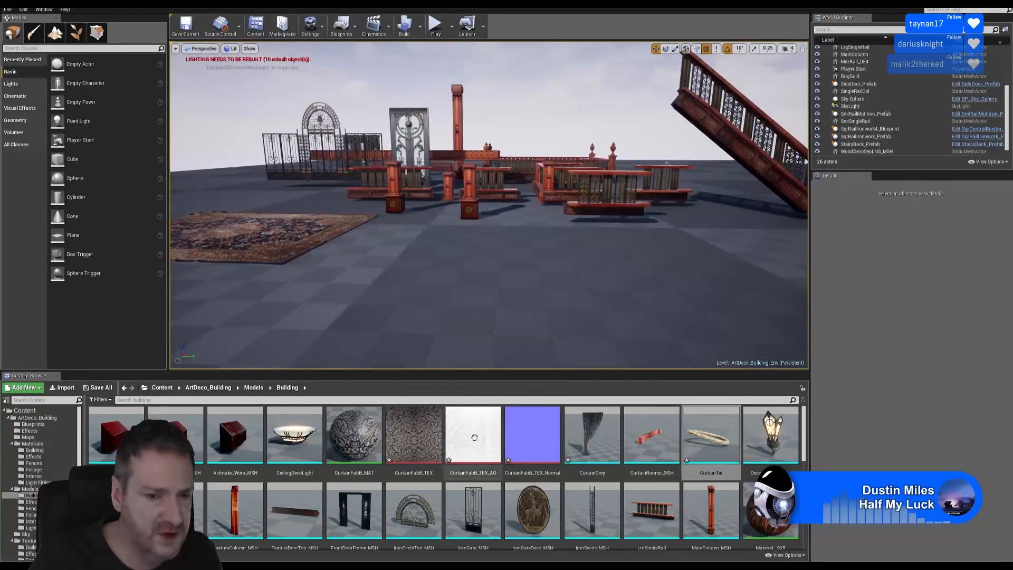
{"action": "left_click_drag", "start_coordinate": [589, 437], "coordinate": [454, 47]}
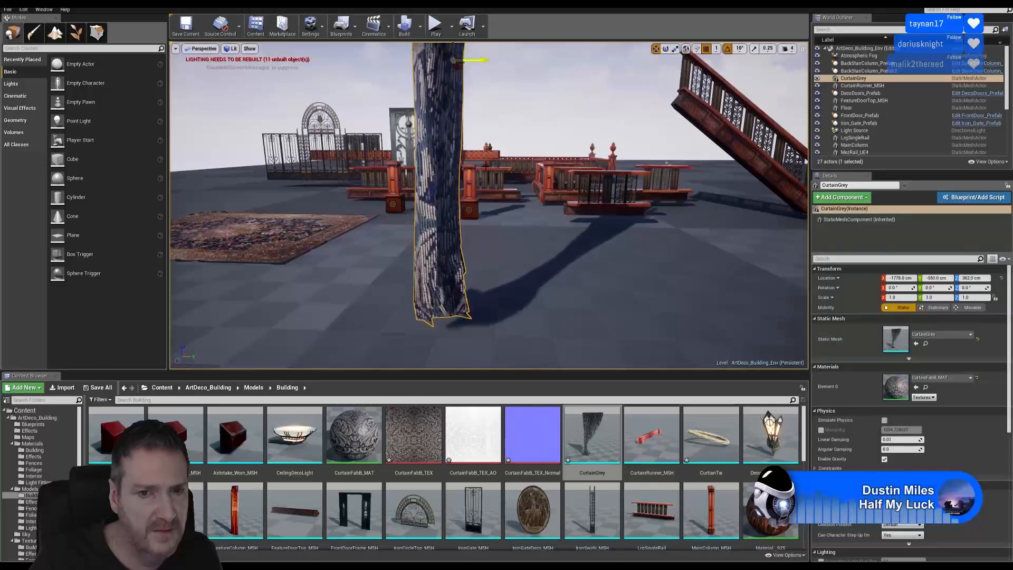
{"action": "right_click_drag", "start_coordinate": [467, 61], "coordinate": [525, 259]}
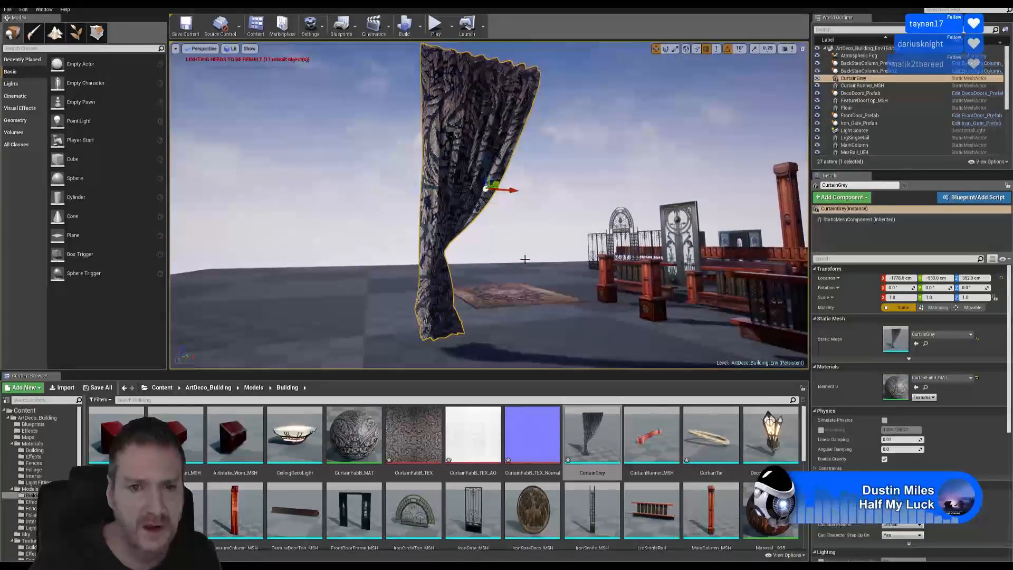
Place the CurtianTie mesh in the level and align it over the gathered end of the curtain in the top view, at about X -1893, Y -549 cm
{"action": "left_click_drag", "start_coordinate": [710, 434], "coordinate": [599, 305]}
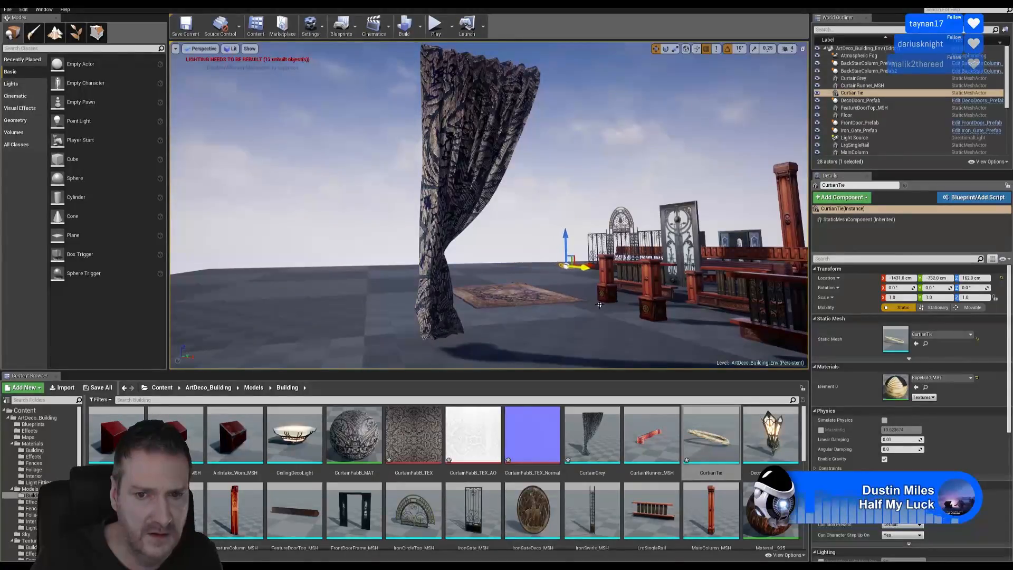
{"action": "left_click", "coordinate": [802, 48]}
{"action": "left_click", "coordinate": [803, 49]}
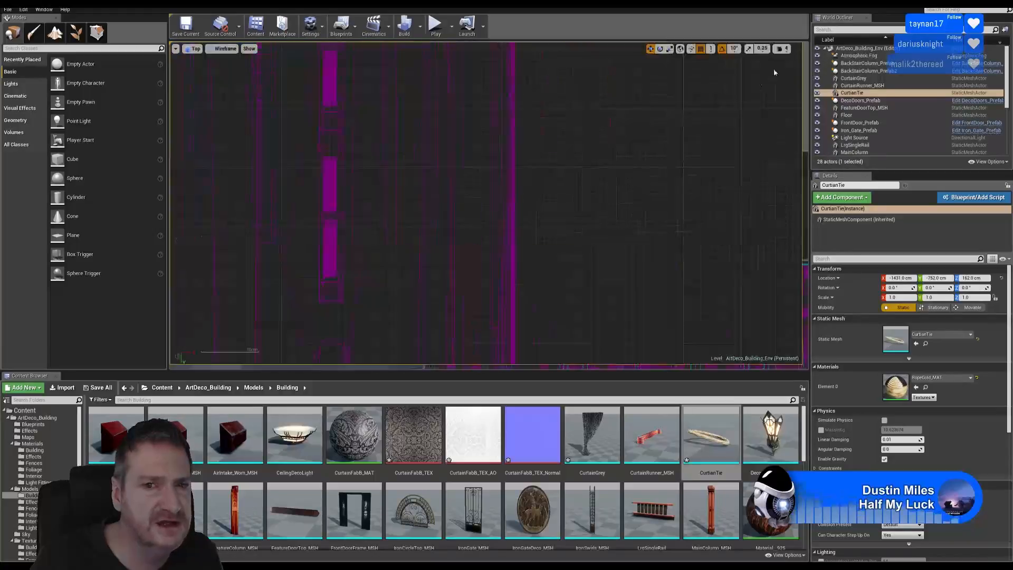
{"action": "right_click_drag", "start_coordinate": [464, 205], "coordinate": [503, 228]}
{"action": "scroll", "coordinate": [508, 247], "scroll_direction": "down", "scroll_amount": 3}
{"action": "scroll", "coordinate": [508, 265], "scroll_direction": "down", "scroll_amount": 17}
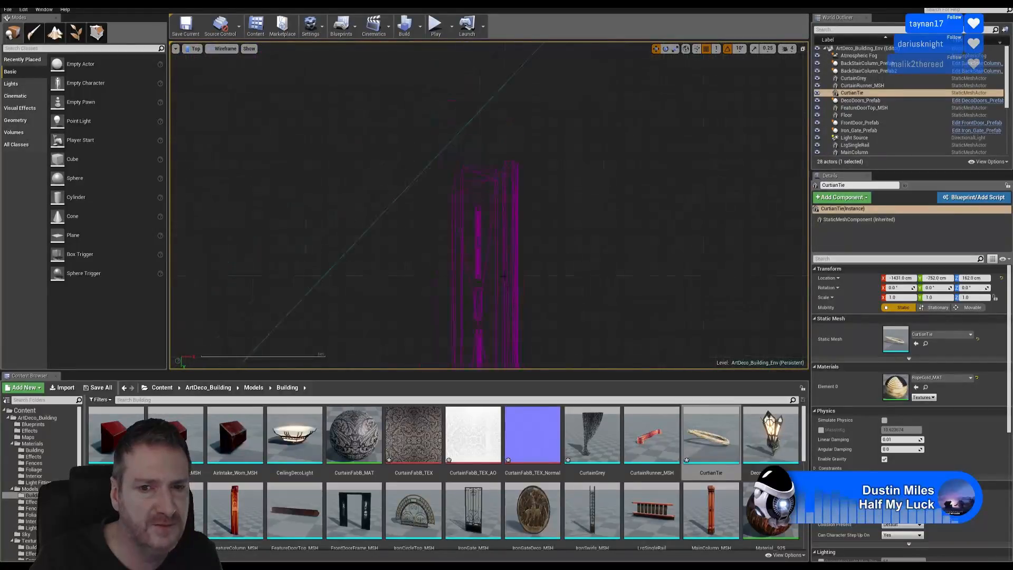
{"action": "right_click_drag", "start_coordinate": [521, 195], "coordinate": [509, 244]}
{"action": "left_click_drag", "start_coordinate": [489, 240], "coordinate": [338, 291]}
{"action": "scroll", "coordinate": [313, 314], "scroll_direction": "up", "scroll_amount": 5}
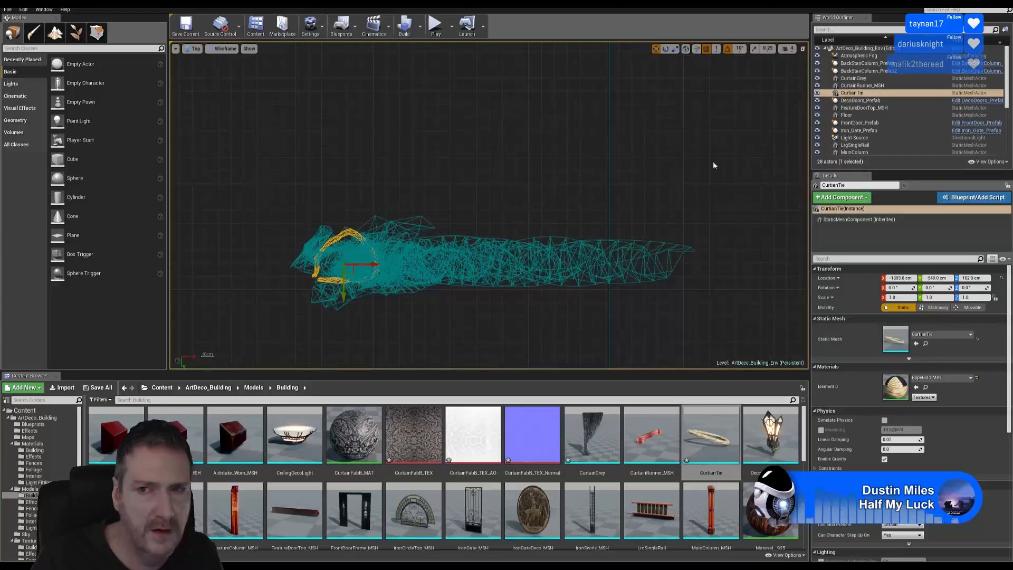
Return to the perspective view and raise the rope tie-back to the narrowest part of the curtain
{"action": "left_click", "coordinate": [802, 49]}
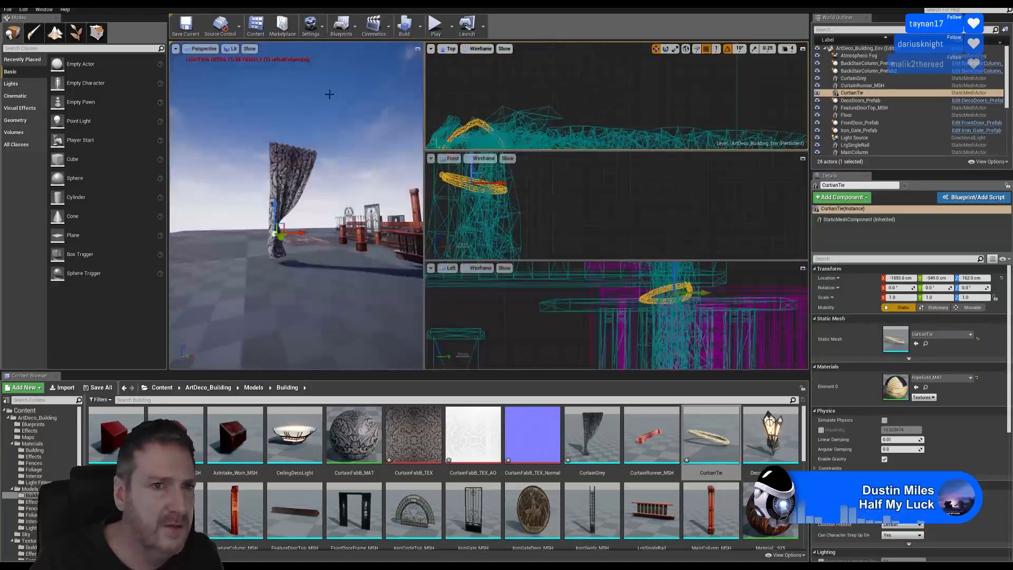
{"action": "left_click", "coordinate": [417, 49]}
{"action": "mouse_move", "coordinate": [432, 211]}
{"action": "right_mouse_down"}
{"action": "mouse_move", "coordinate": [400, 209]}
{"action": "mouse_move", "coordinate": [430, 206]}
{"action": "mouse_move", "coordinate": [418, 217]}
{"action": "right_mouse_up"}
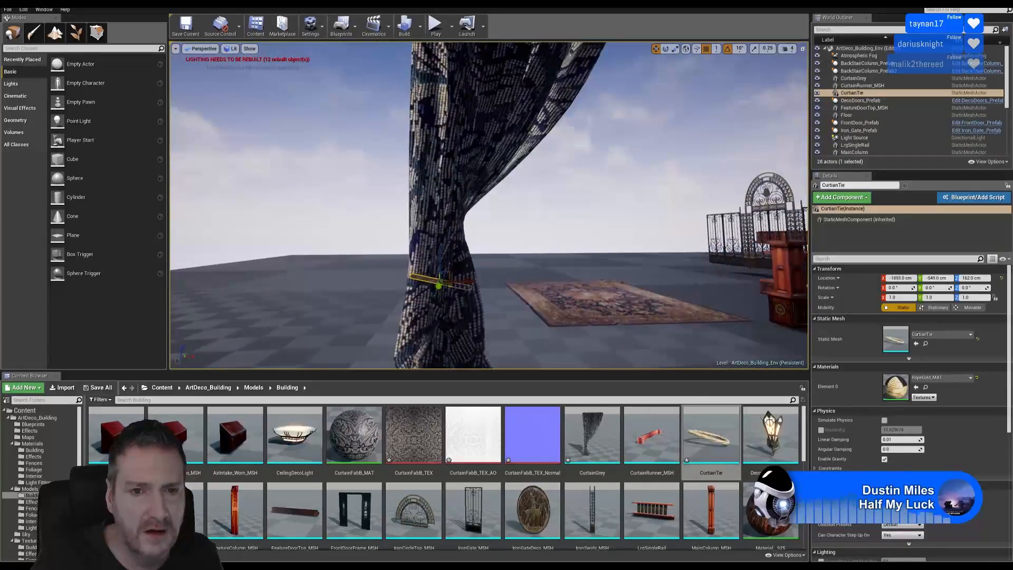
{"action": "left_click_drag", "start_coordinate": [441, 264], "coordinate": [439, 202]}
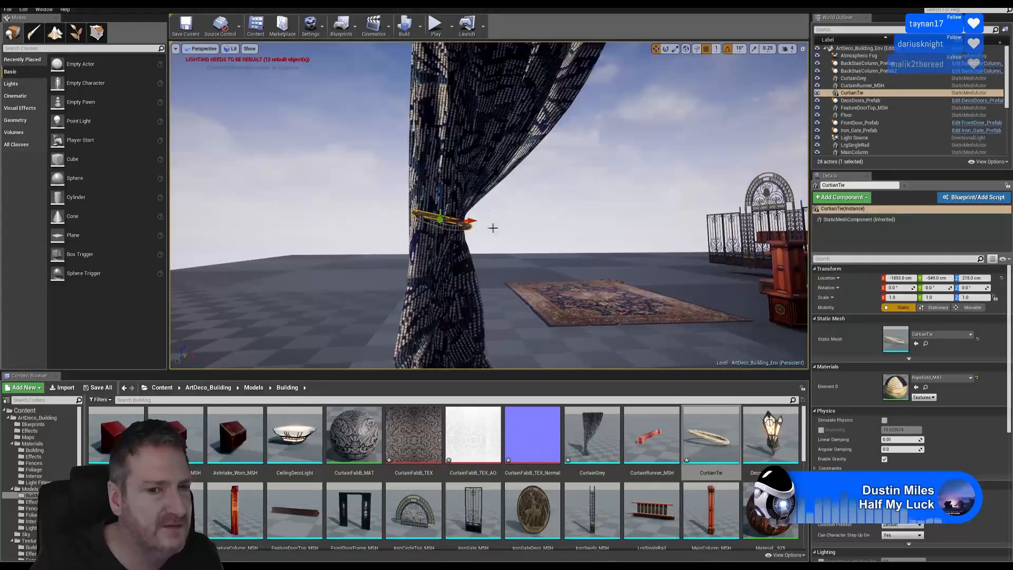
Nudge the tie-back horizontally along both axes to centre it around the curtain, at about X -1899, Y -553 cm
{"action": "right_click_drag", "start_coordinate": [484, 221], "coordinate": [416, 234]}
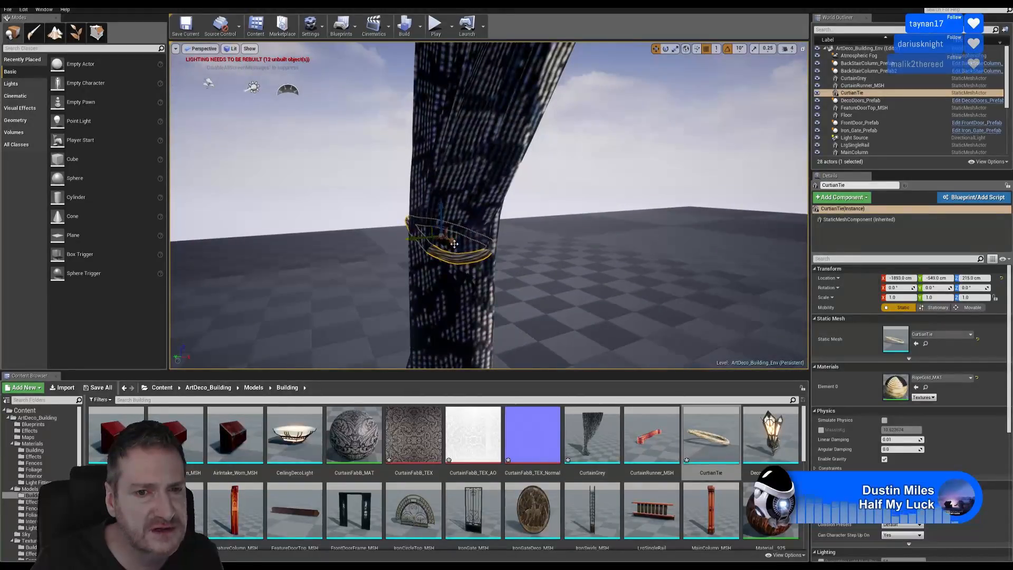
{"action": "left_click_drag", "start_coordinate": [452, 242], "coordinate": [458, 243]}
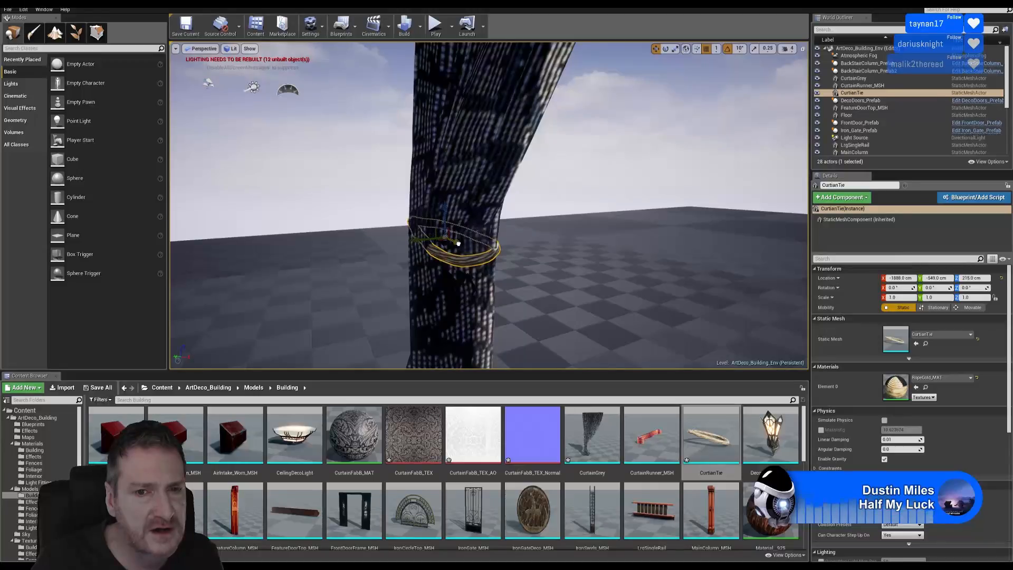
{"action": "right_click_drag", "start_coordinate": [457, 244], "coordinate": [431, 243]}
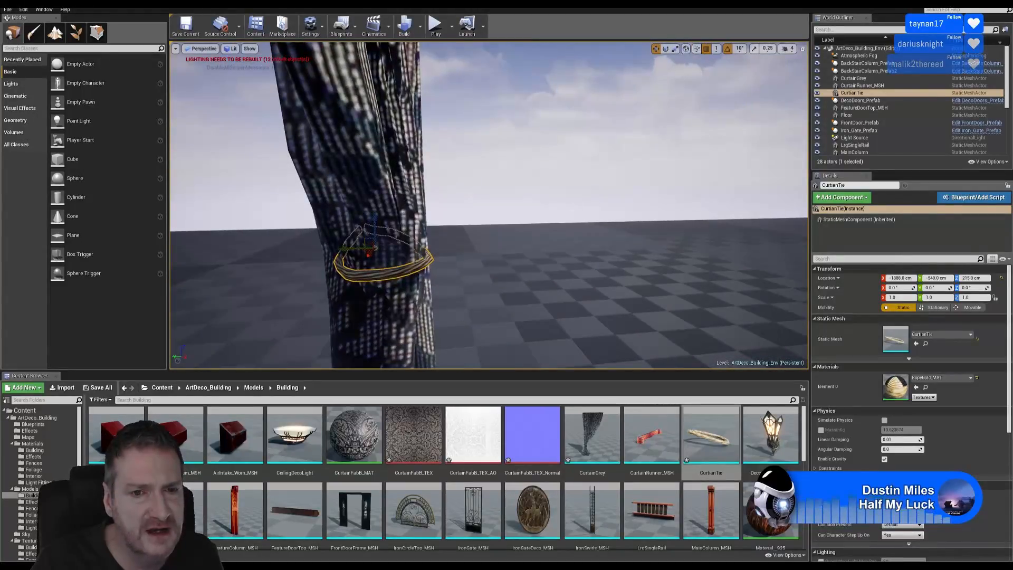
{"action": "left_click_drag", "start_coordinate": [354, 250], "coordinate": [348, 250]}
{"action": "right_click_drag", "start_coordinate": [416, 278], "coordinate": [364, 275]}
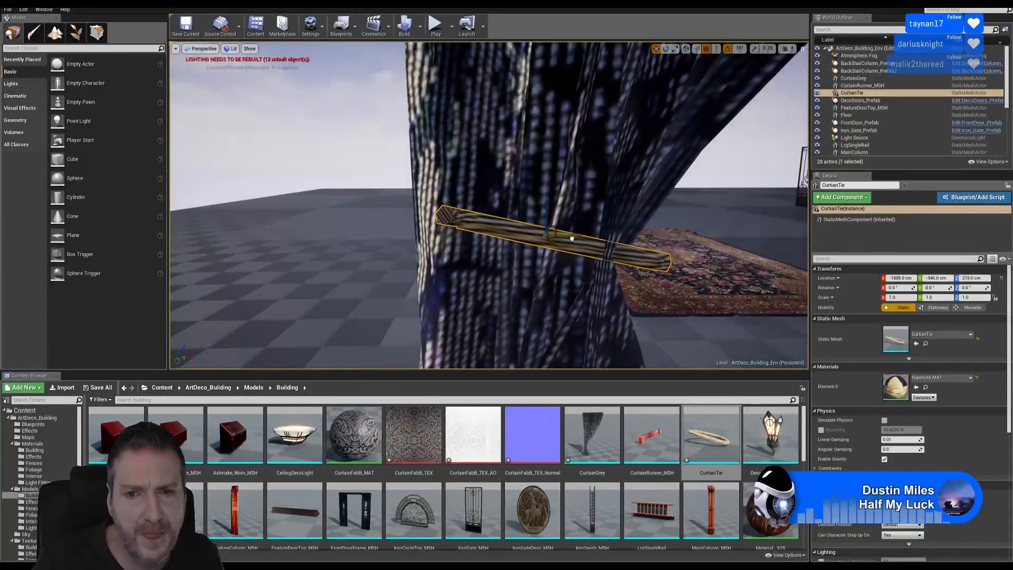
{"action": "left_click_drag", "start_coordinate": [571, 238], "coordinate": [542, 237]}
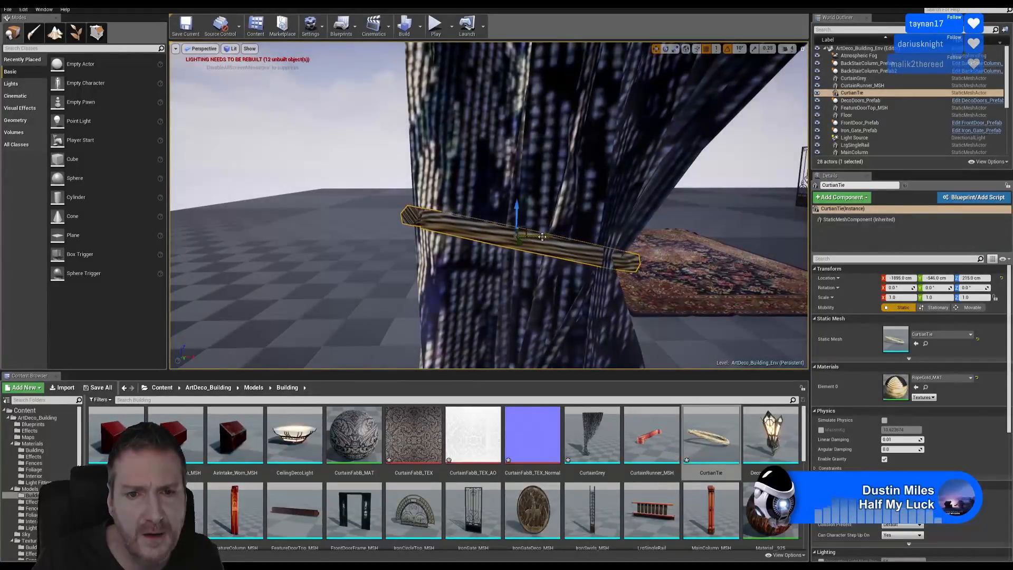
{"action": "right_click_drag", "start_coordinate": [543, 236], "coordinate": [503, 258]}
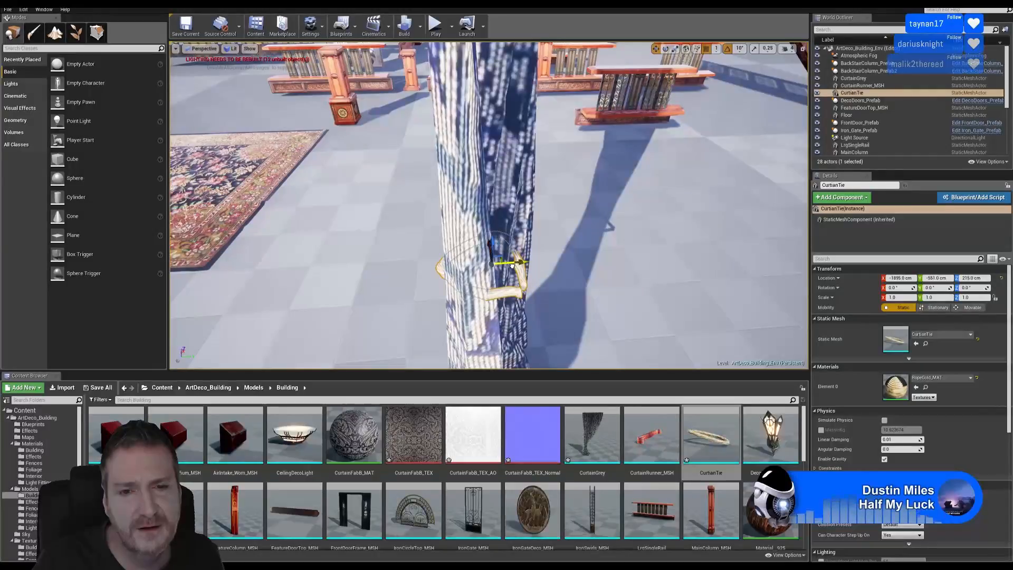
{"action": "right_click_drag", "start_coordinate": [542, 285], "coordinate": [515, 224]}
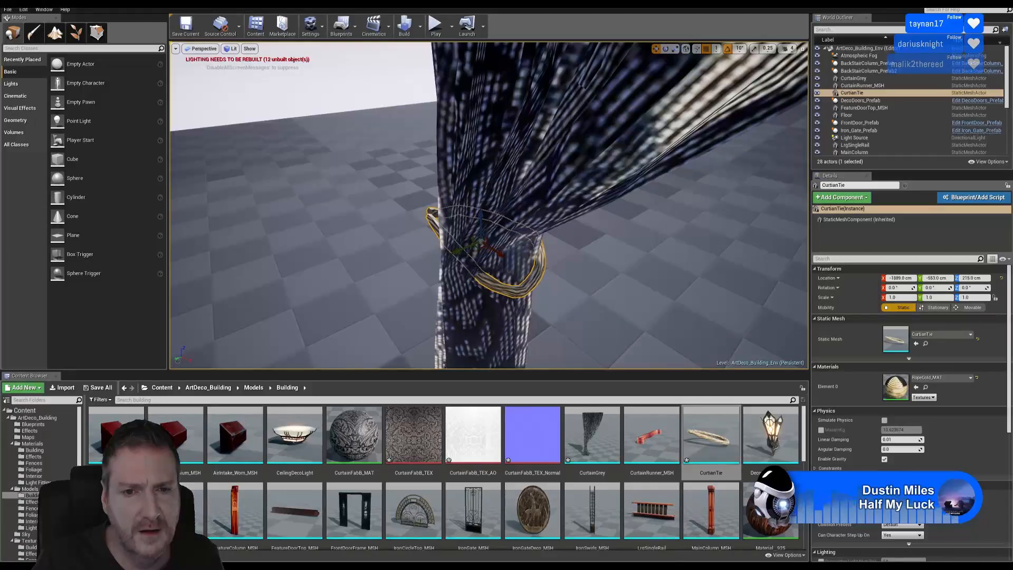
Readjust the tie-back's height and horizontal position around the curtain to about X -1897, Y -545, Z 212 cm
{"action": "left_click_drag", "start_coordinate": [440, 260], "coordinate": [468, 201]}
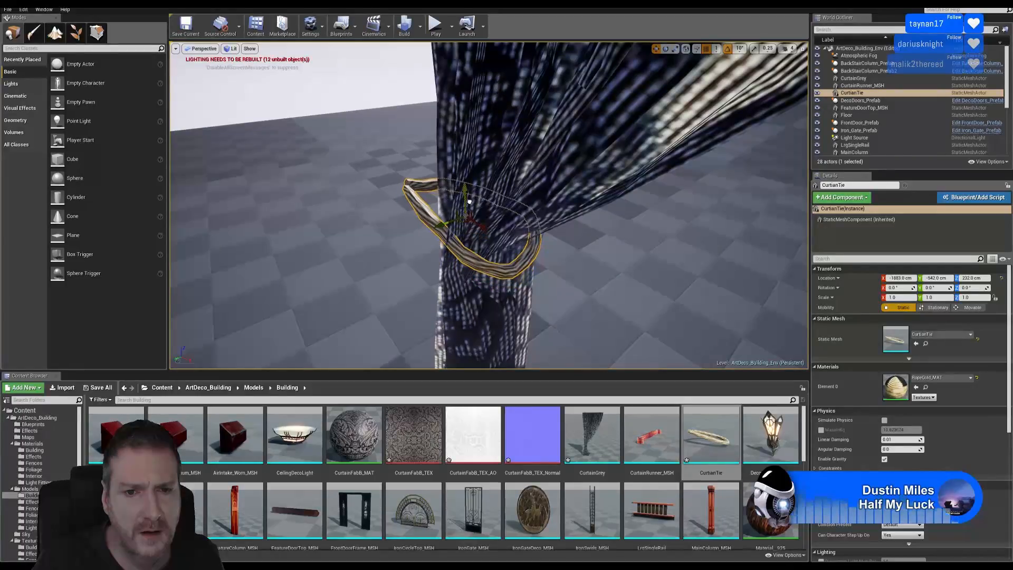
{"action": "right_click_drag", "start_coordinate": [476, 224], "coordinate": [386, 175]}
{"action": "key", "text": "d"}
{"action": "key", "text": "s"}
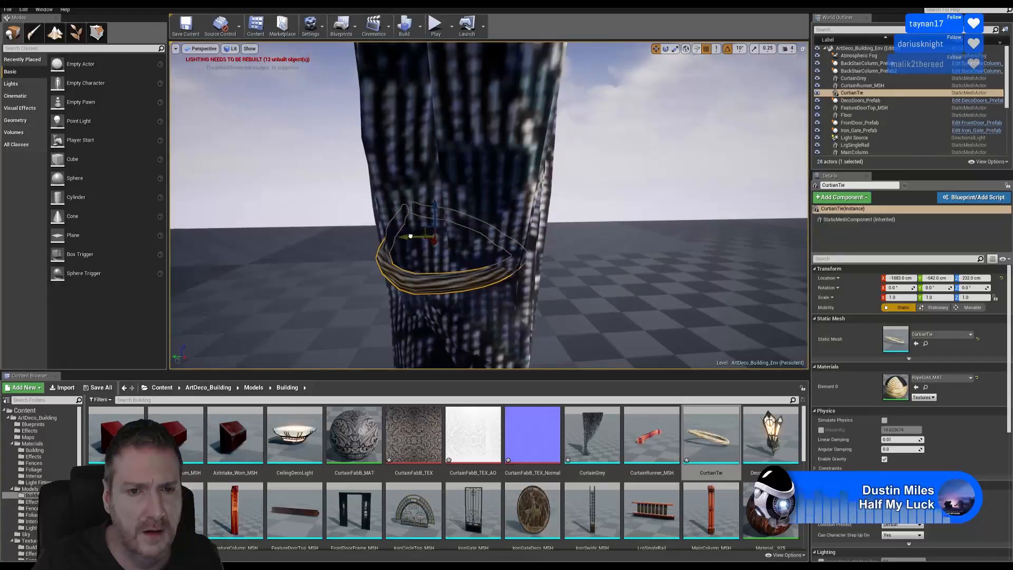
{"action": "left_click_drag", "start_coordinate": [410, 237], "coordinate": [412, 236]}
{"action": "key", "text": "a"}
{"action": "right_click_drag", "start_coordinate": [412, 237], "coordinate": [556, 179]}
{"action": "left_click_drag", "start_coordinate": [570, 138], "coordinate": [550, 212]}
{"action": "right_click_drag", "start_coordinate": [548, 213], "coordinate": [443, 213]}
{"action": "mouse_move", "coordinate": [537, 229]}
{"action": "right_mouse_down"}
{"action": "mouse_move", "coordinate": [578, 228]}
{"action": "mouse_move", "coordinate": [537, 229]}
{"action": "right_mouse_up"}
{"action": "left_click_drag", "start_coordinate": [564, 209], "coordinate": [571, 209]}
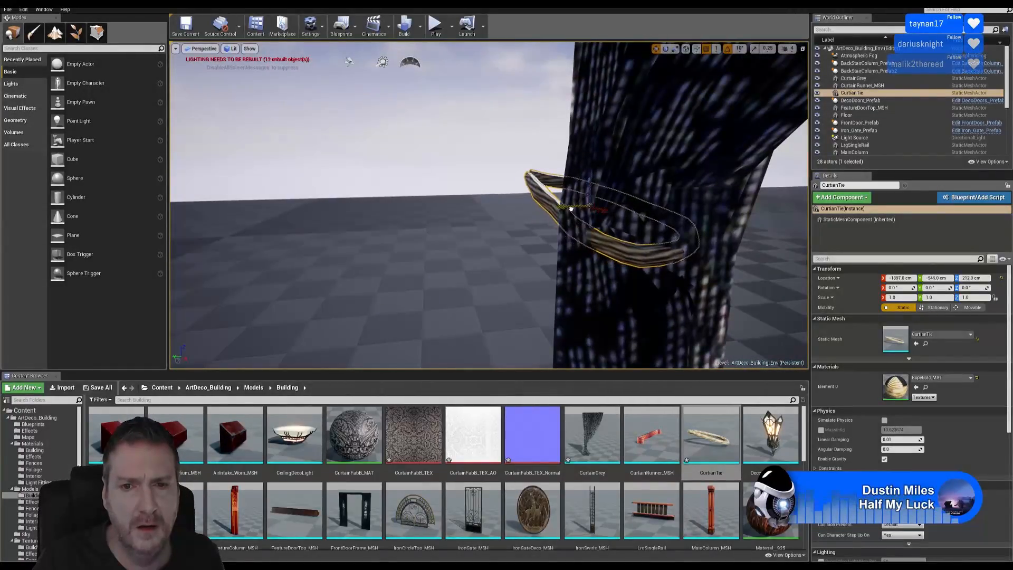
Rotate the tie-back 30° about Z in the top view, restore the move tool and return to the perspective view
{"action": "left_click", "coordinate": [802, 49]}
{"action": "left_click", "coordinate": [801, 48]}
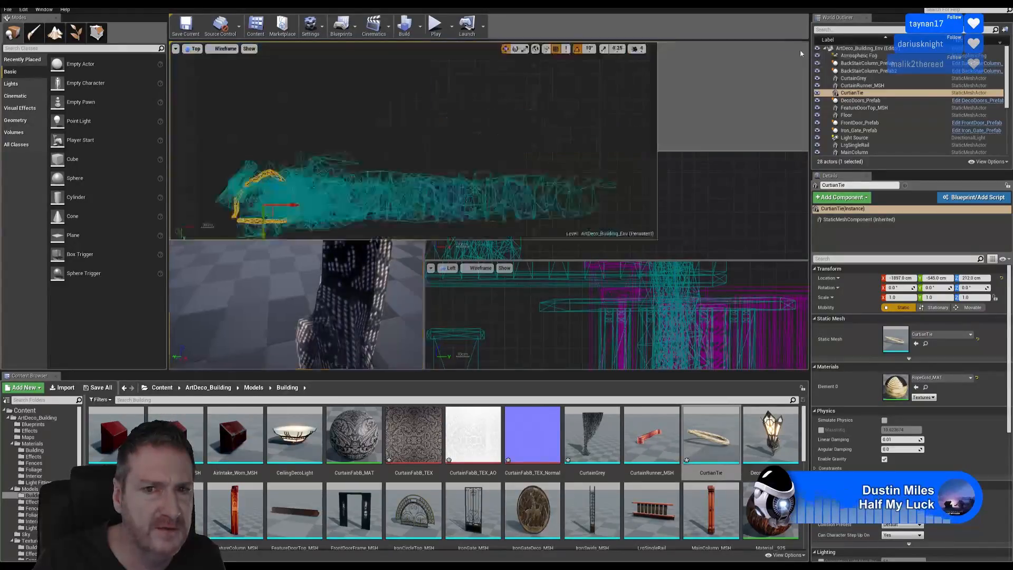
{"action": "right_click_drag", "start_coordinate": [360, 309], "coordinate": [438, 310]}
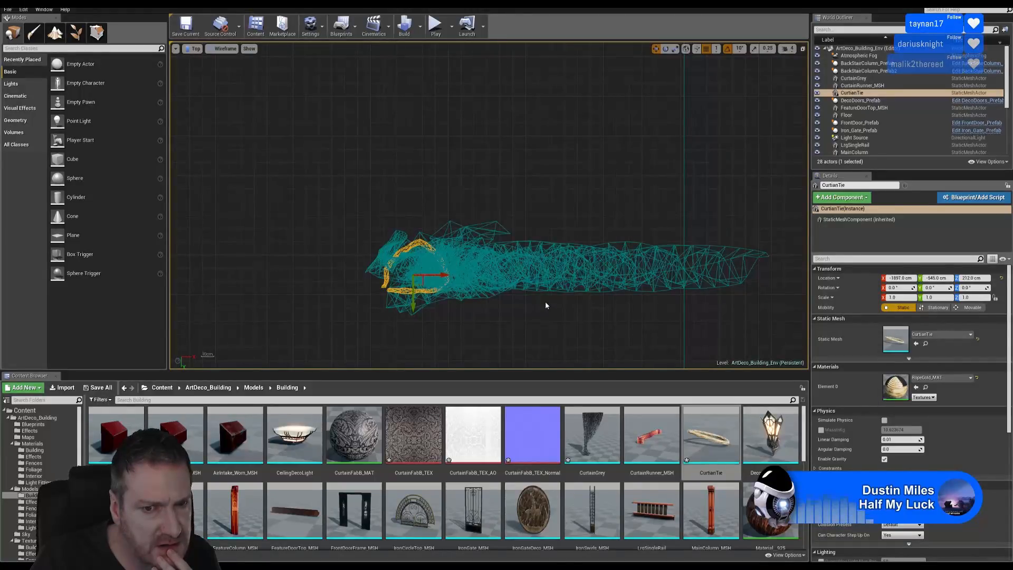
{"action": "left_click", "coordinate": [666, 49]}
{"action": "left_click_drag", "start_coordinate": [442, 244], "coordinate": [447, 267]}
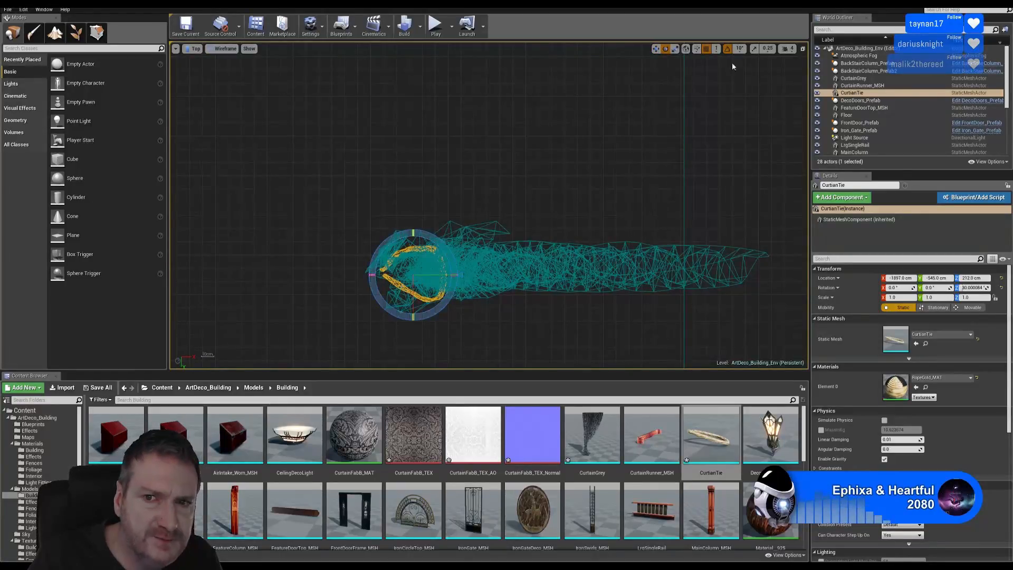
{"action": "left_click", "coordinate": [656, 49]}
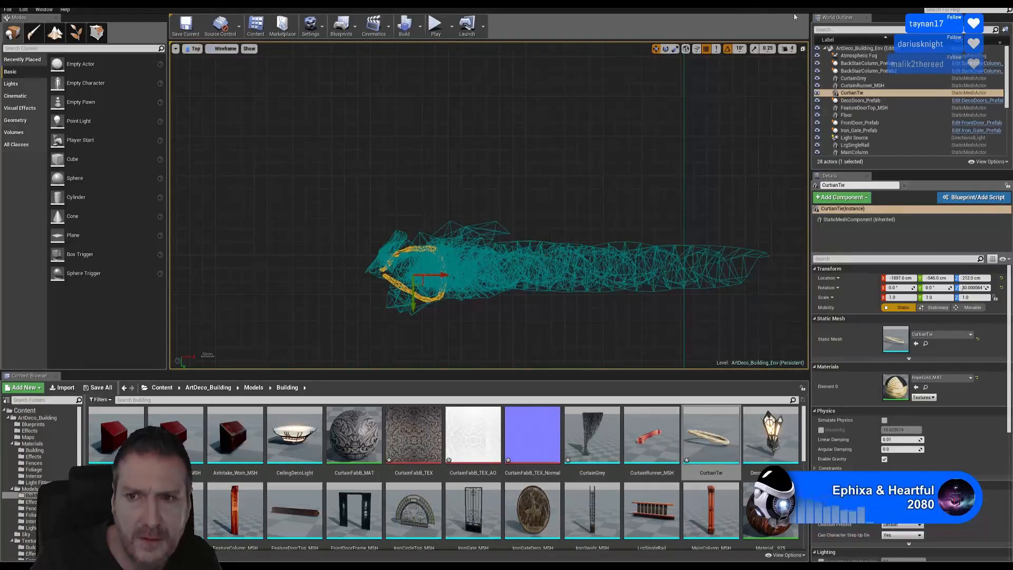
{"action": "left_click", "coordinate": [802, 50]}
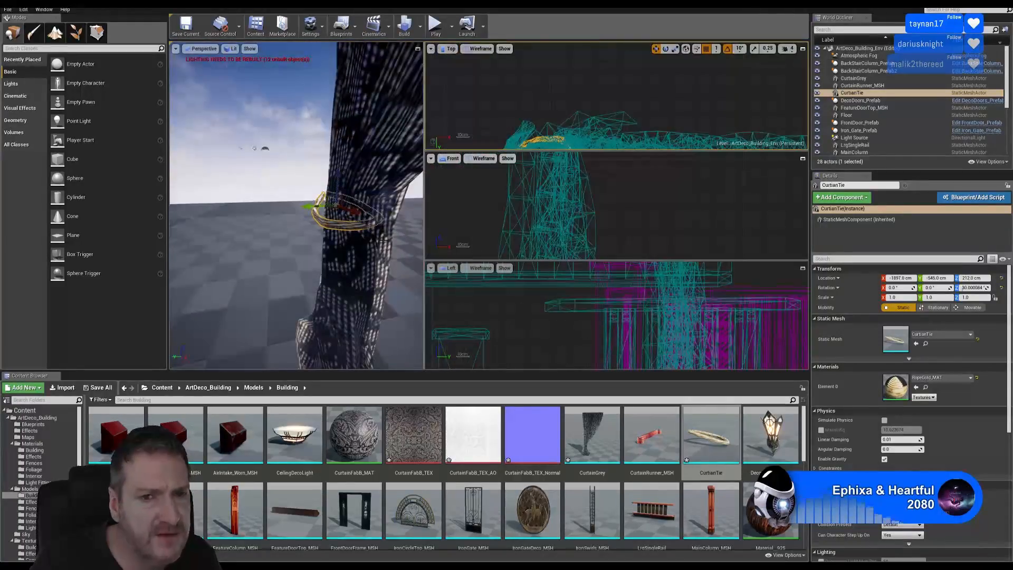
{"action": "left_click", "coordinate": [417, 48]}
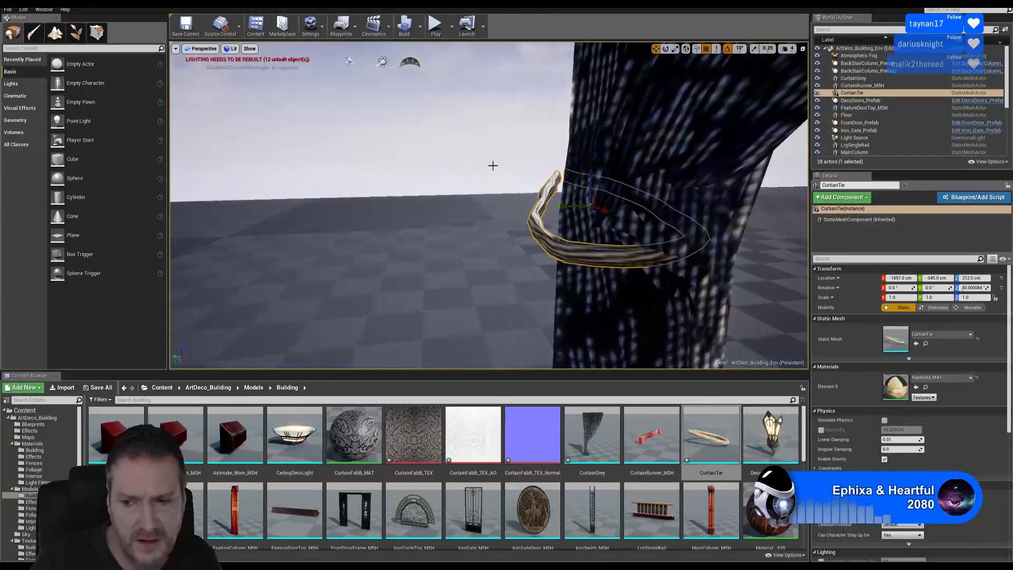
Shift the rope tie-back along Y to about -552 cm and scale it uniformly to about 1.14
{"action": "right_click_drag", "start_coordinate": [454, 275], "coordinate": [455, 271]}
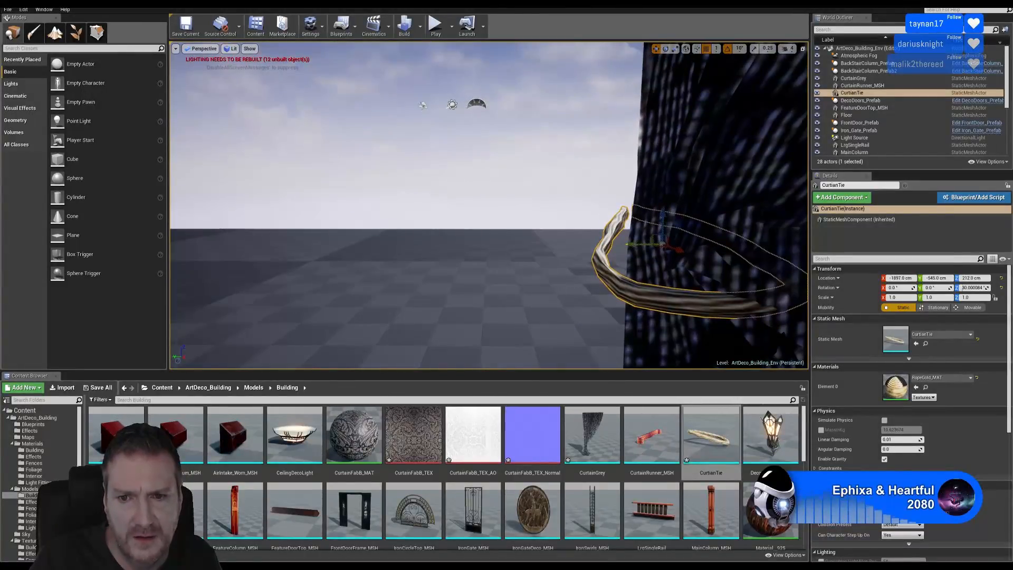
{"action": "left_click_drag", "start_coordinate": [637, 244], "coordinate": [669, 243]}
{"action": "right_click_drag", "start_coordinate": [564, 222], "coordinate": [538, 228]}
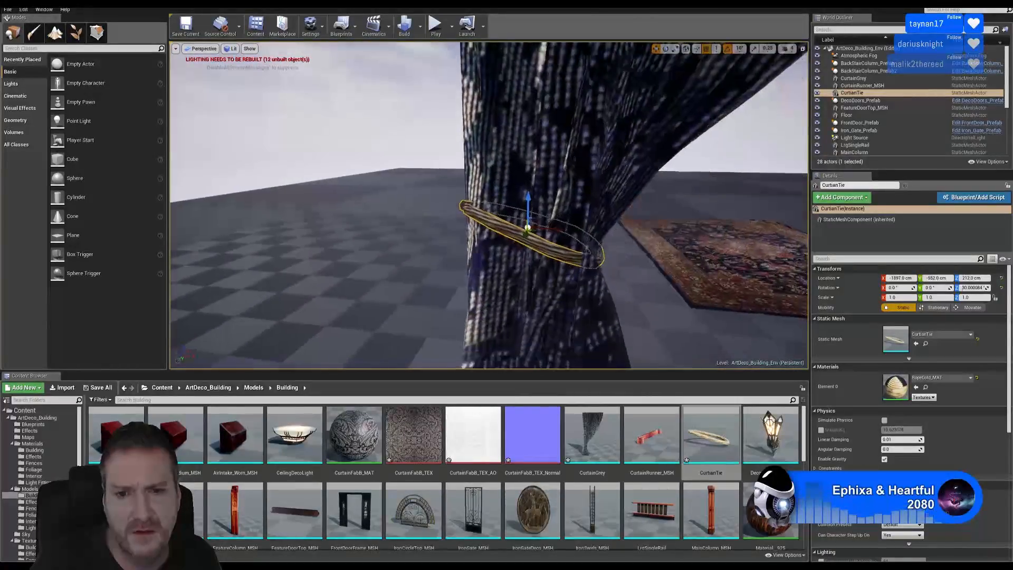
{"action": "left_click", "coordinate": [675, 49]}
{"action": "left_click_drag", "start_coordinate": [527, 227], "coordinate": [547, 212]}
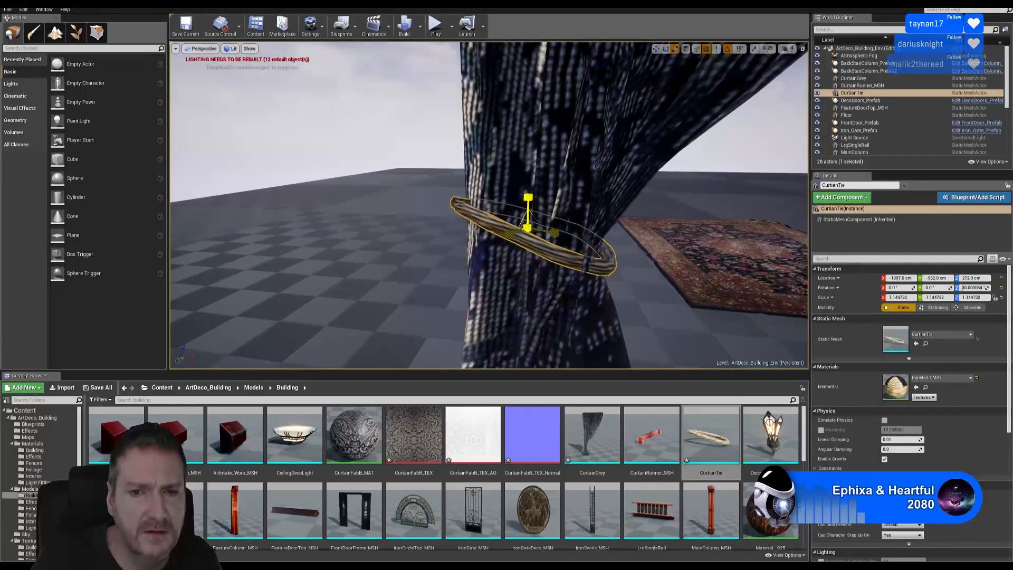
Refit the enlarged tie-back around the curtain, moving it to about X -1898, Y -551 cm and raising it slightly
{"action": "left_click", "coordinate": [656, 49]}
{"action": "right_click_drag", "start_coordinate": [607, 147], "coordinate": [580, 185]}
{"action": "left_click_drag", "start_coordinate": [485, 229], "coordinate": [453, 230]}
{"action": "right_click_drag", "start_coordinate": [454, 233], "coordinate": [478, 203]}
{"action": "left_click_drag", "start_coordinate": [422, 222], "coordinate": [422, 217]}
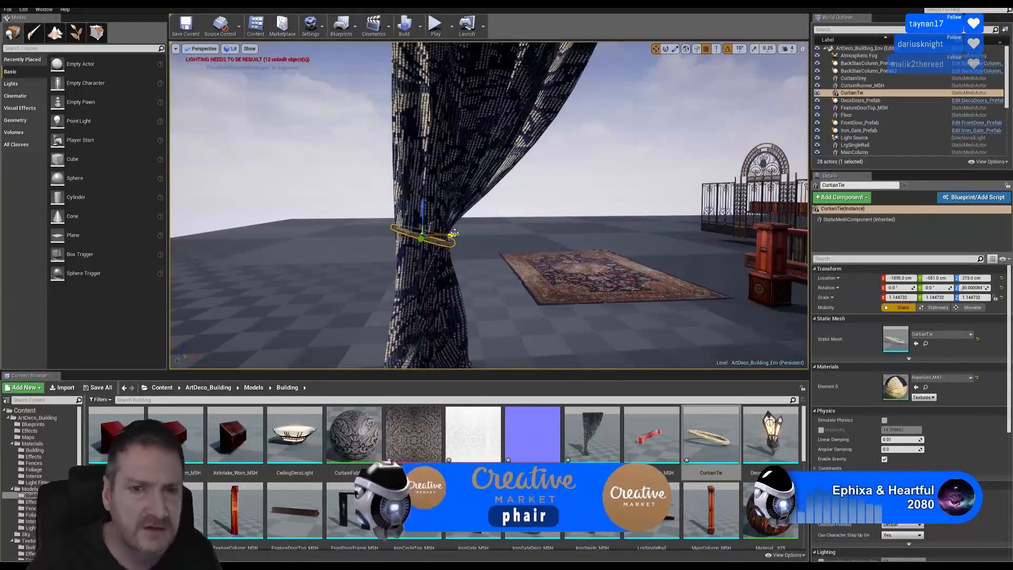
Convert the curtain and tie-back into a Blueprint class named GreyCurtain_Prefab in ArtDeco_Building/Blueprints, and close its editor
{"action": "right_click_drag", "start_coordinate": [485, 218], "coordinate": [477, 216]}
{"action": "left_click", "coordinate": [496, 140], "text": "ctrl"}
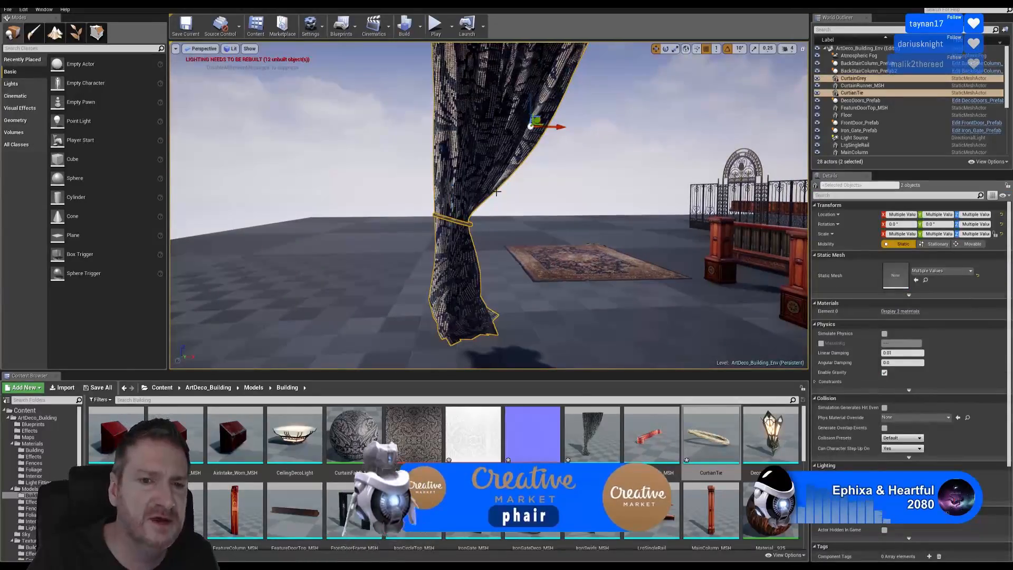
{"action": "left_click", "coordinate": [351, 31]}
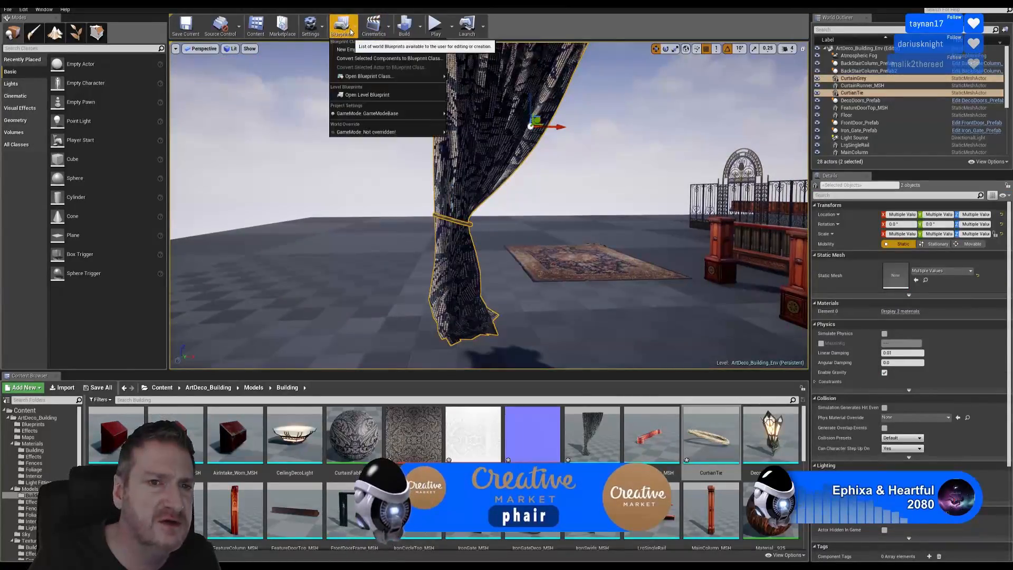
{"action": "left_click", "coordinate": [389, 58]}
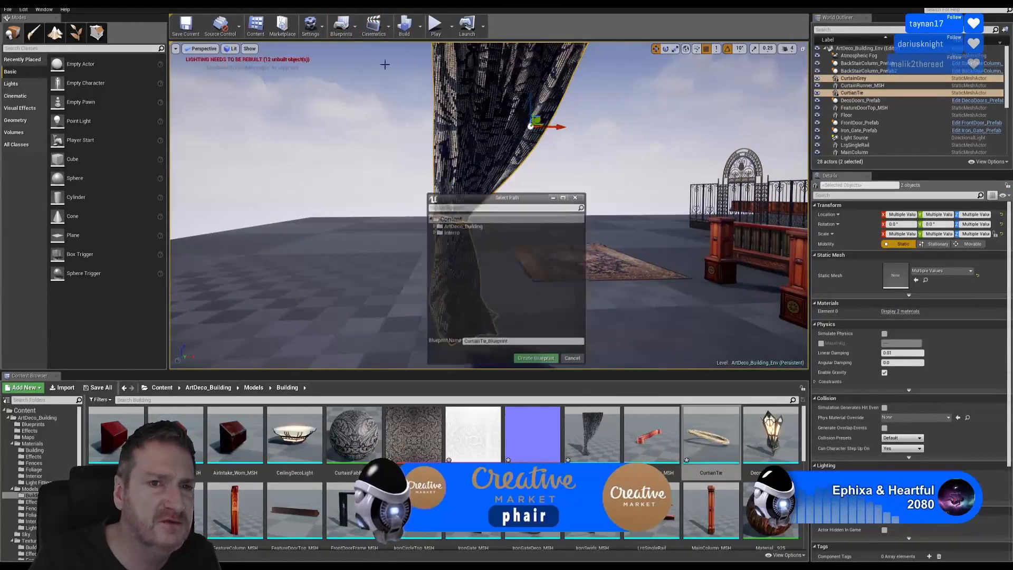
{"action": "left_click", "coordinate": [433, 225]}
{"action": "left_click", "coordinate": [458, 232]}
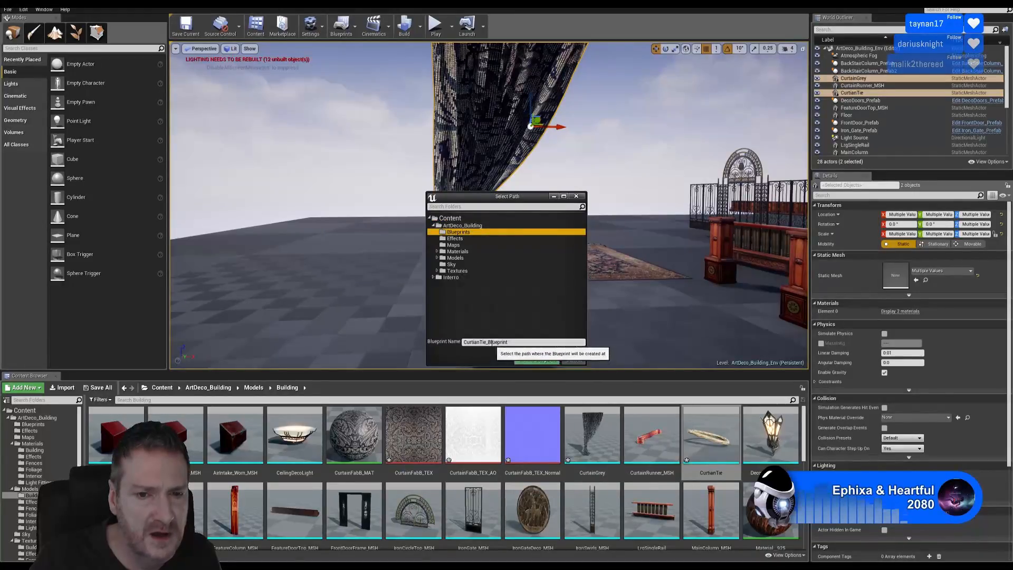
{"action": "left_click_drag", "start_coordinate": [518, 340], "coordinate": [447, 345]}
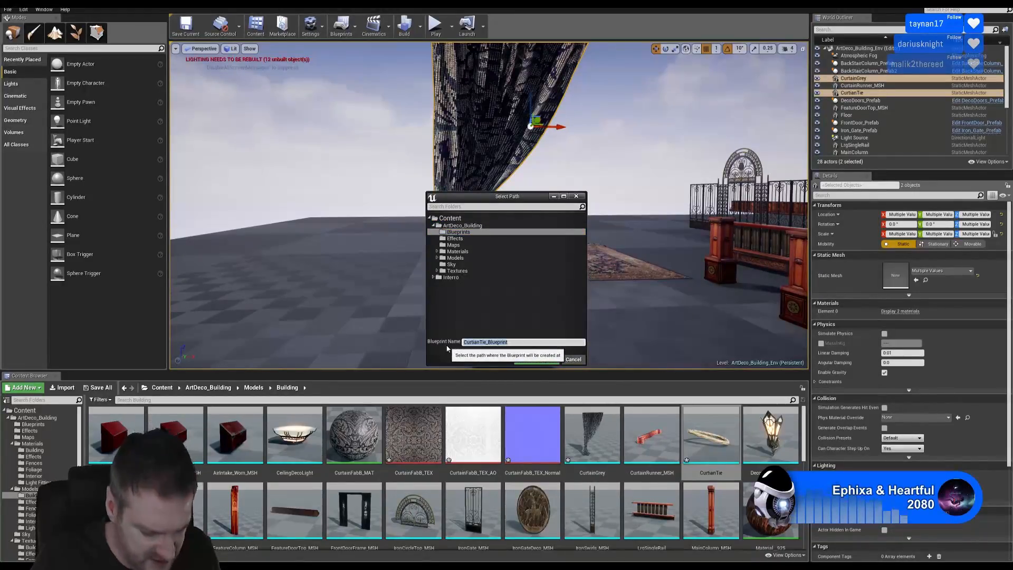
{"action": "type", "text": "GreyCurtain_Prefab"}
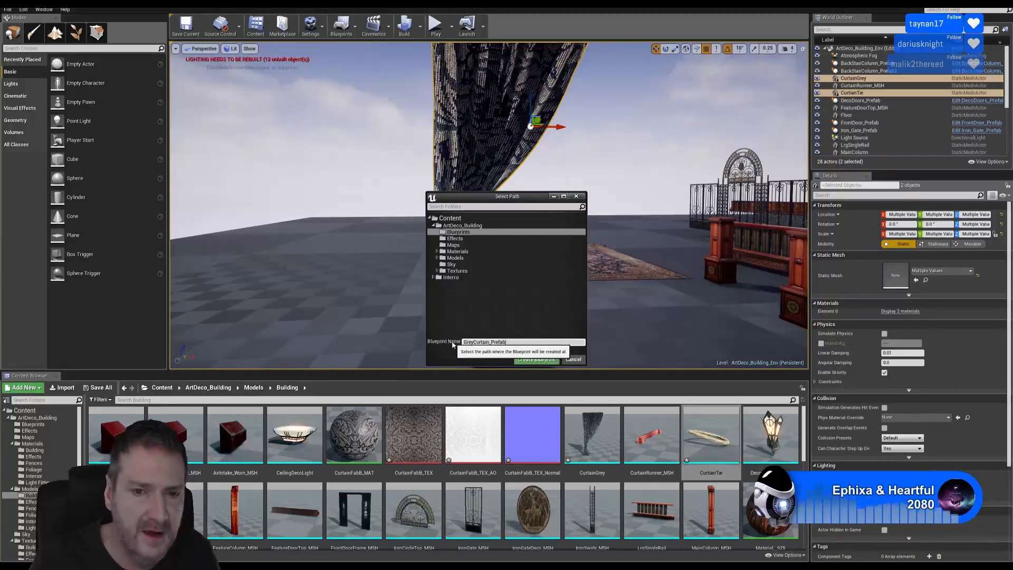
{"action": "left_click", "coordinate": [532, 360]}
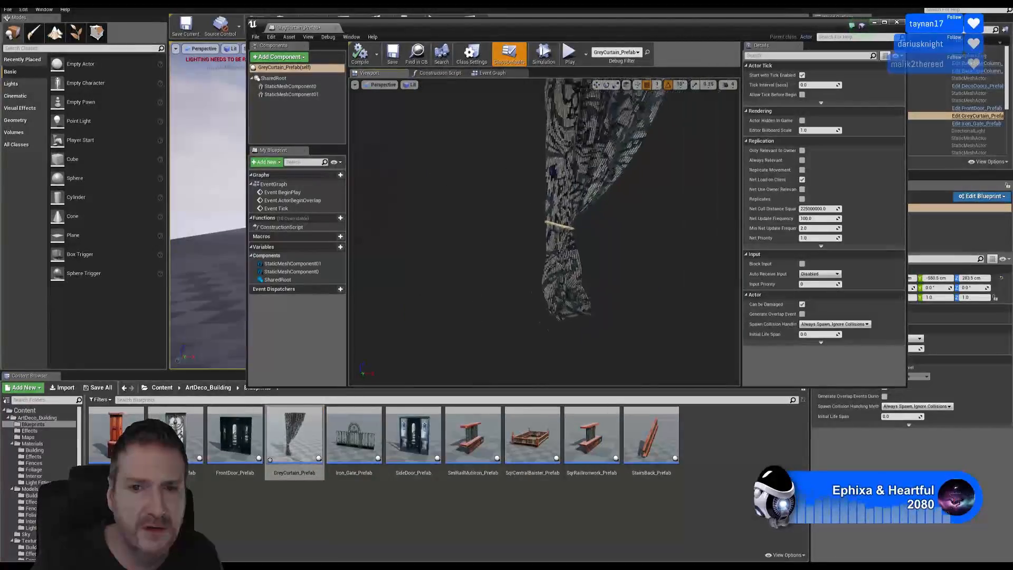
{"action": "left_click", "coordinate": [896, 22]}
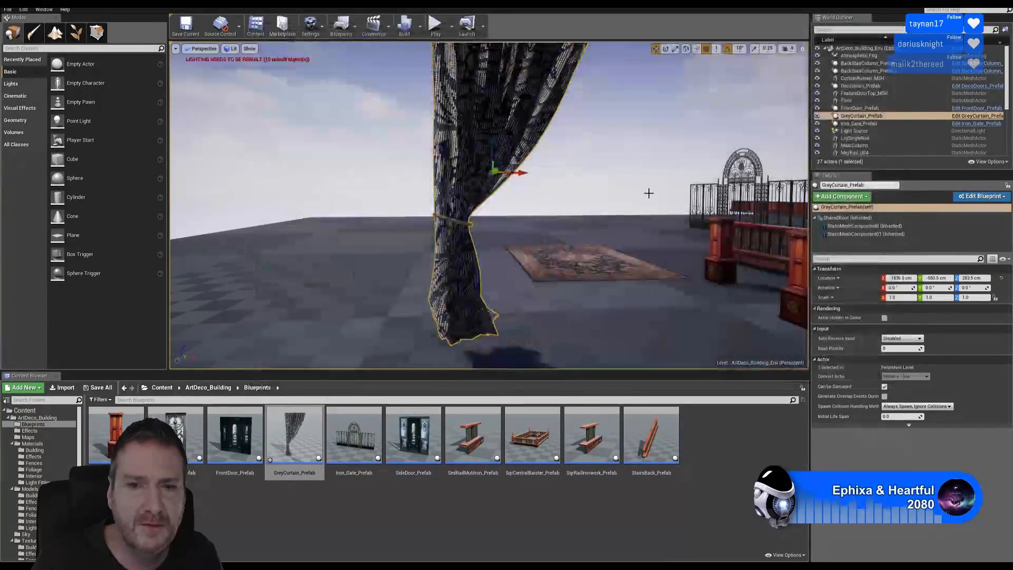
Rotate the placed GreyCurtain_Prefab 90° about Z, restore the move tool and deselect the prefab
{"action": "mouse_move", "coordinate": [540, 225]}
{"action": "right_mouse_down"}
{"action": "mouse_move", "coordinate": [507, 200]}
{"action": "mouse_move", "coordinate": [540, 225]}
{"action": "right_mouse_up"}
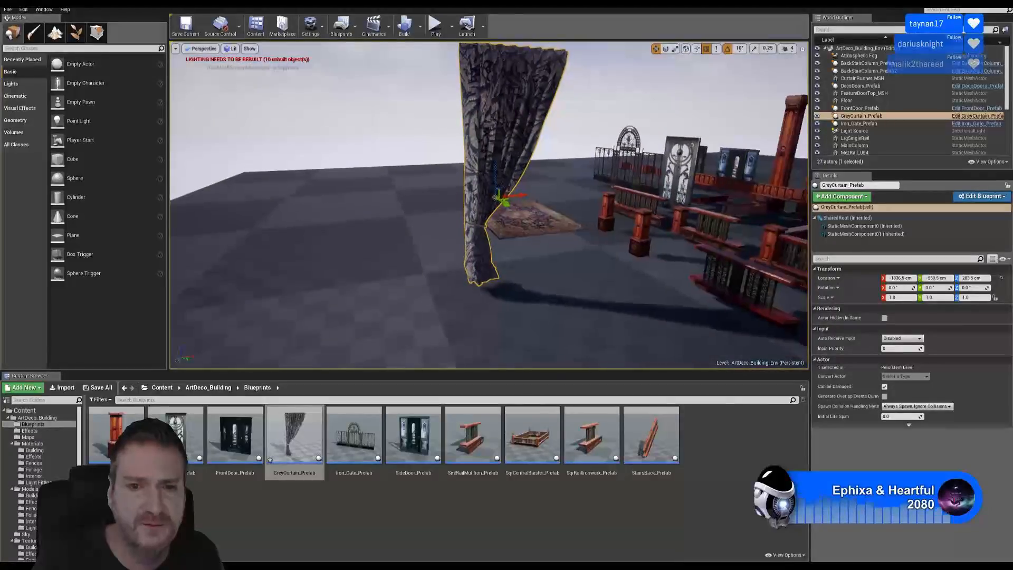
{"action": "left_click", "coordinate": [665, 49]}
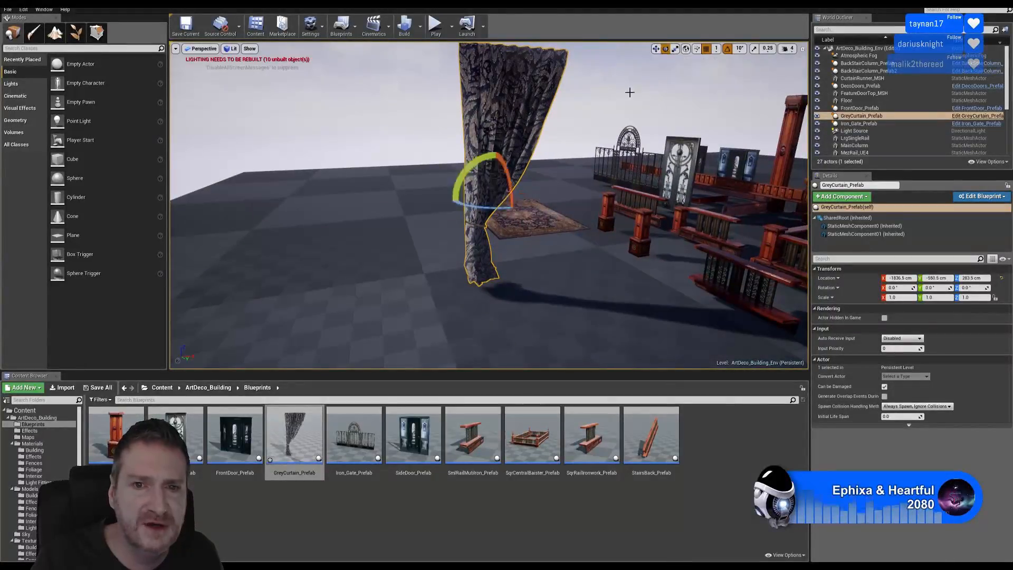
{"action": "left_click_drag", "start_coordinate": [509, 208], "coordinate": [542, 231]}
{"action": "right_click_drag", "start_coordinate": [542, 231], "coordinate": [590, 226]}
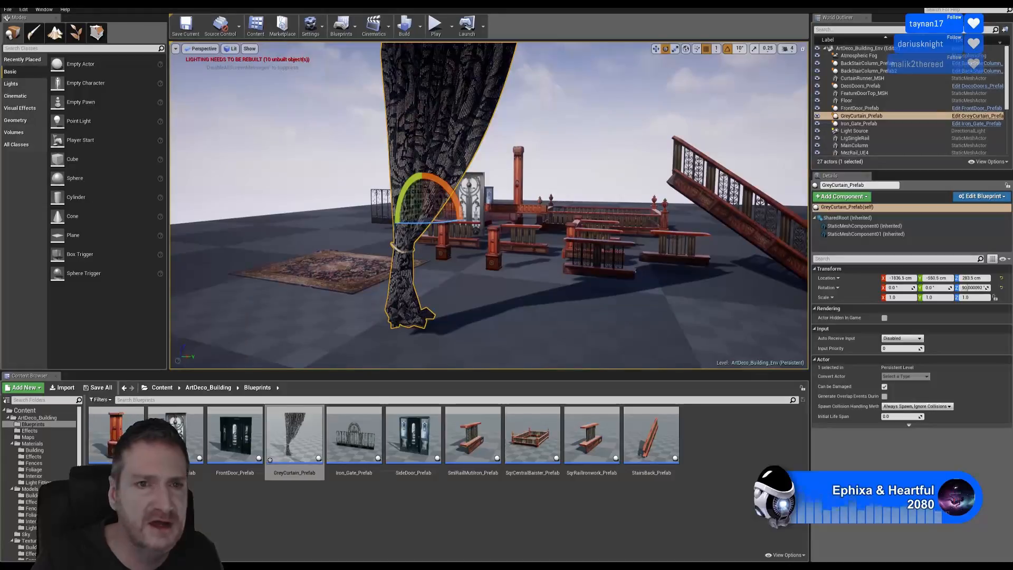
{"action": "left_click", "coordinate": [656, 49]}
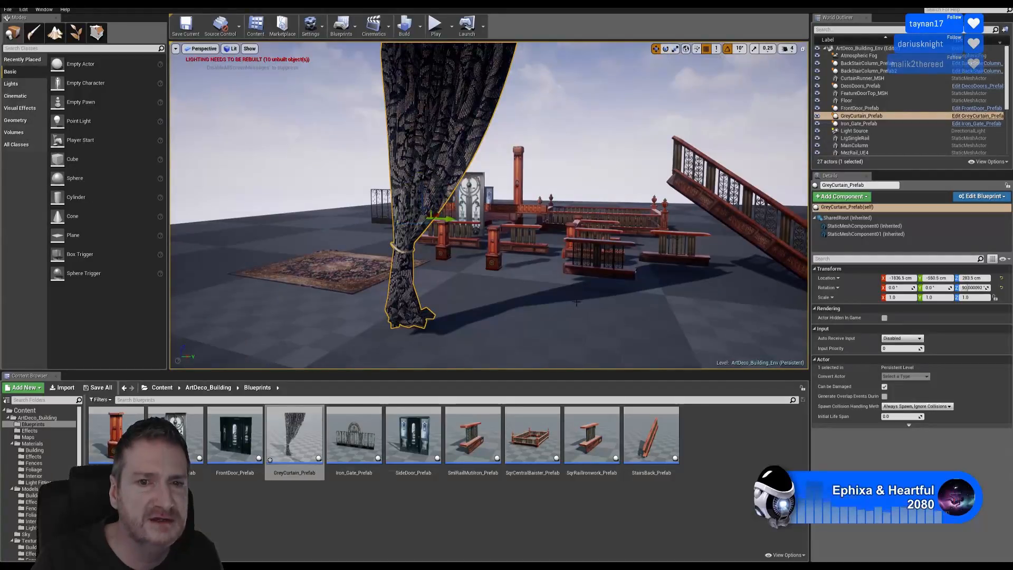
{"action": "key", "text": "Escape"}
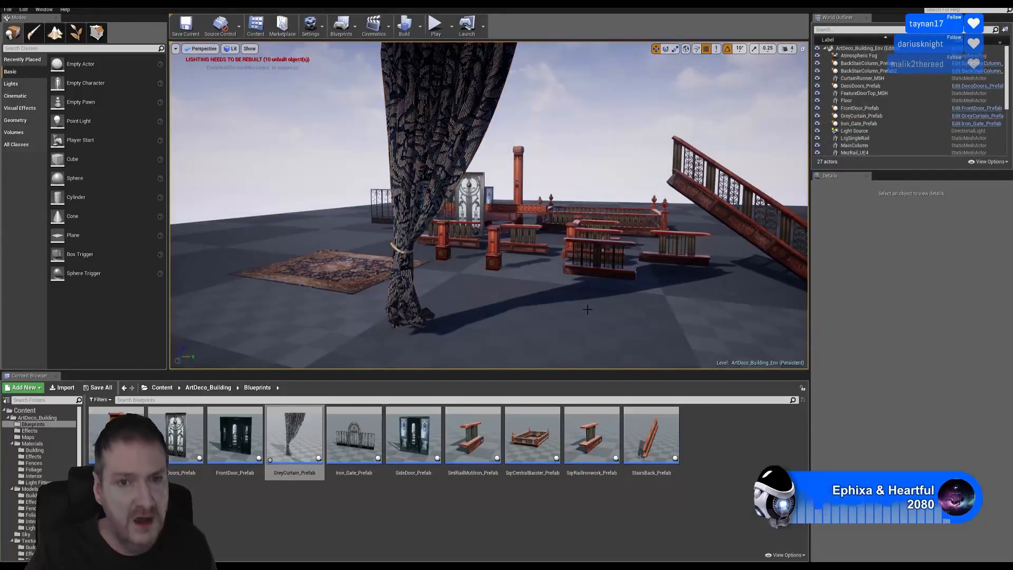
{"action": "mouse_move", "coordinate": [588, 310]}
{"action": "right_mouse_down"}
{"action": "mouse_move", "coordinate": [588, 280]}
{"action": "mouse_move", "coordinate": [602, 309]}
{"action": "right_mouse_up"}
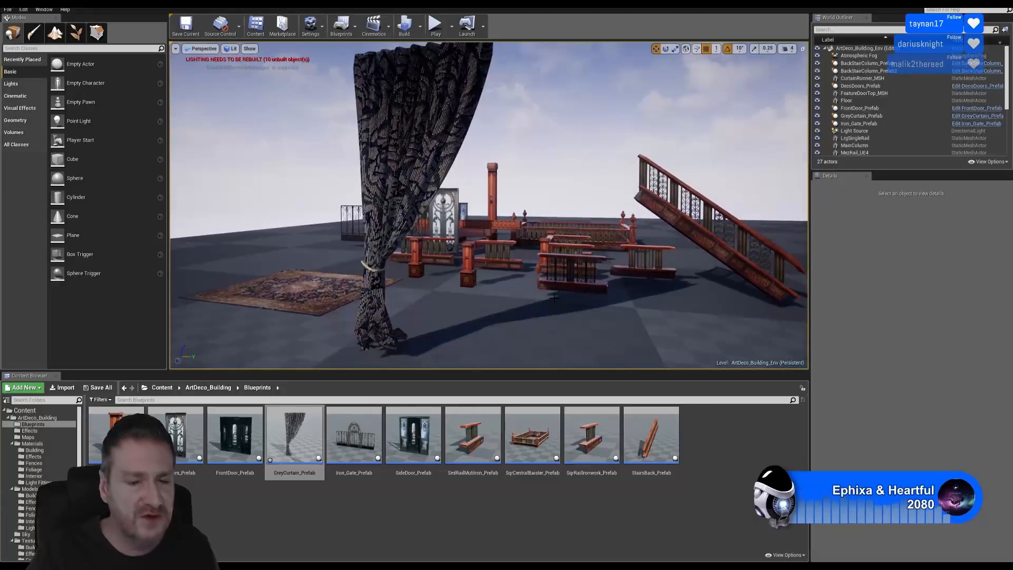